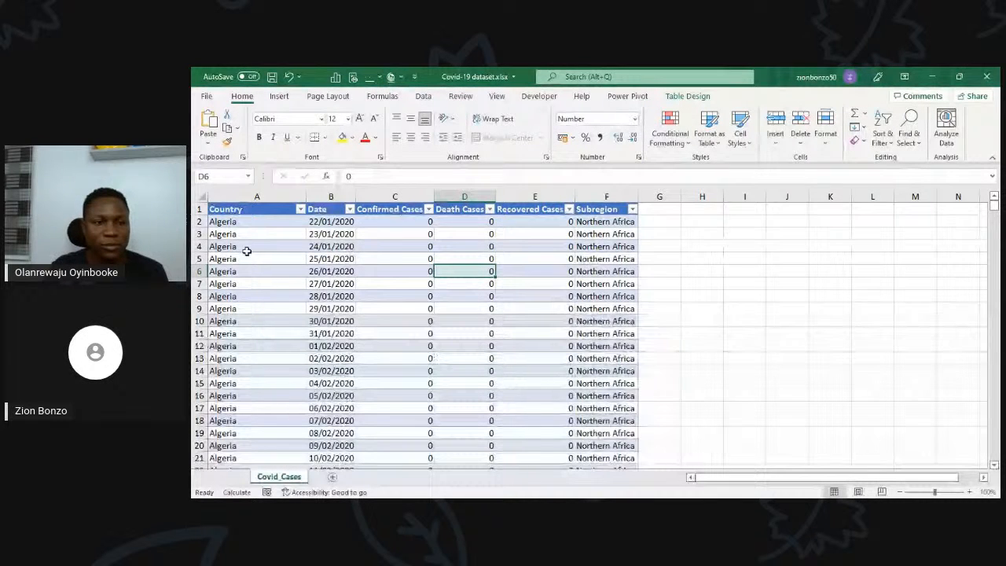
Step: Look over the Covid_Cases table's rows and its columns from Country to Subregion
scroll(417, 327, down, 3)
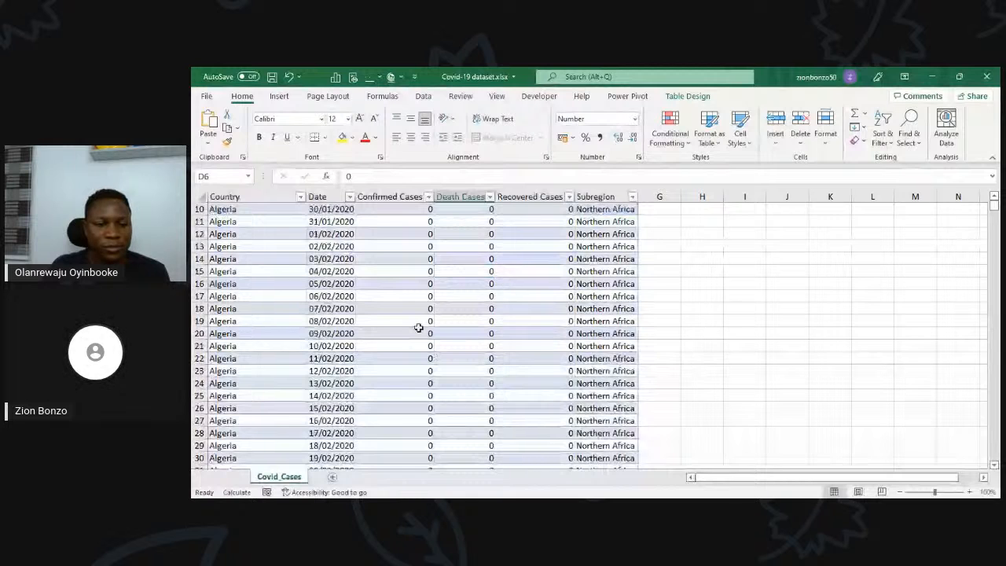
scroll(417, 327, up, 3)
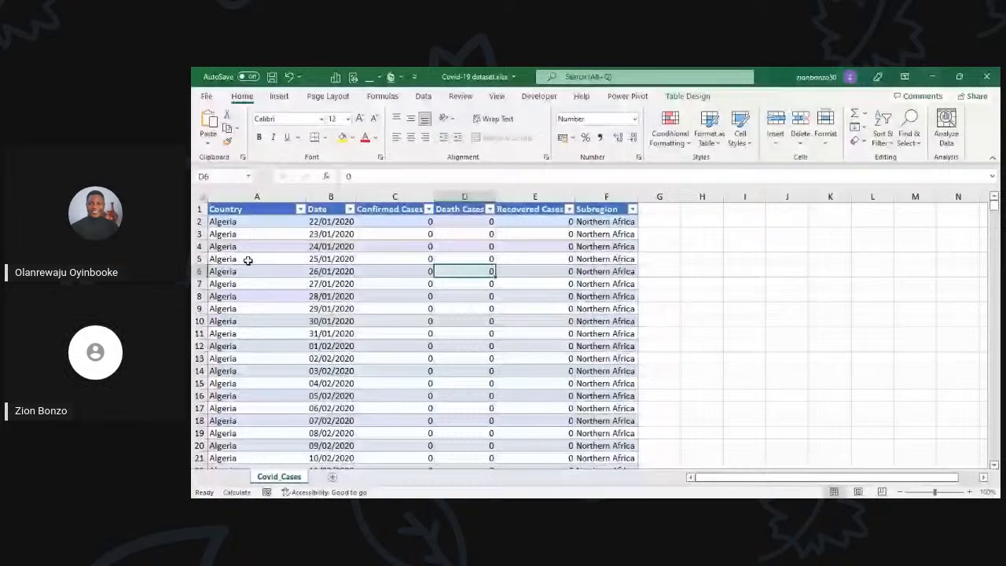
click(230, 208)
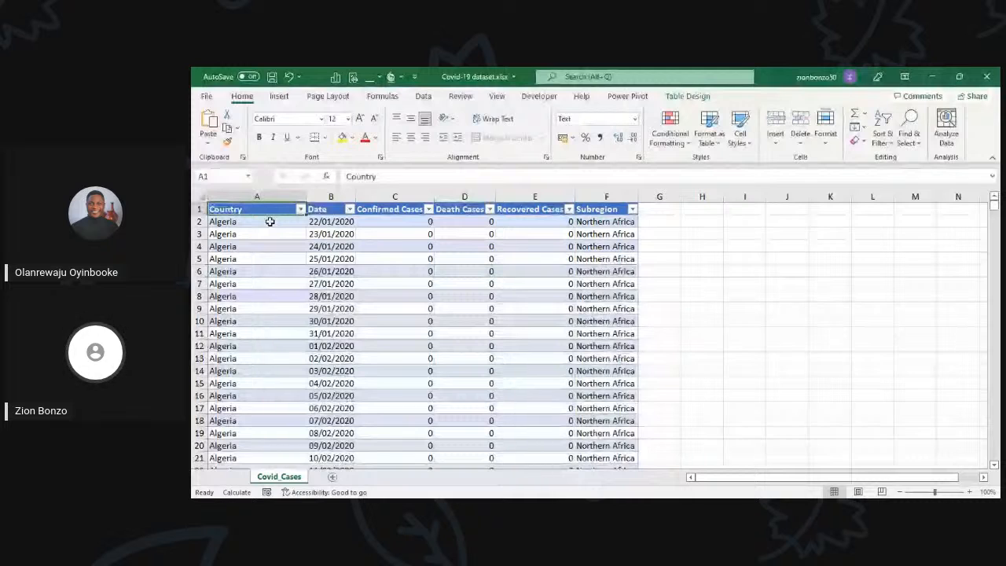
click(602, 222)
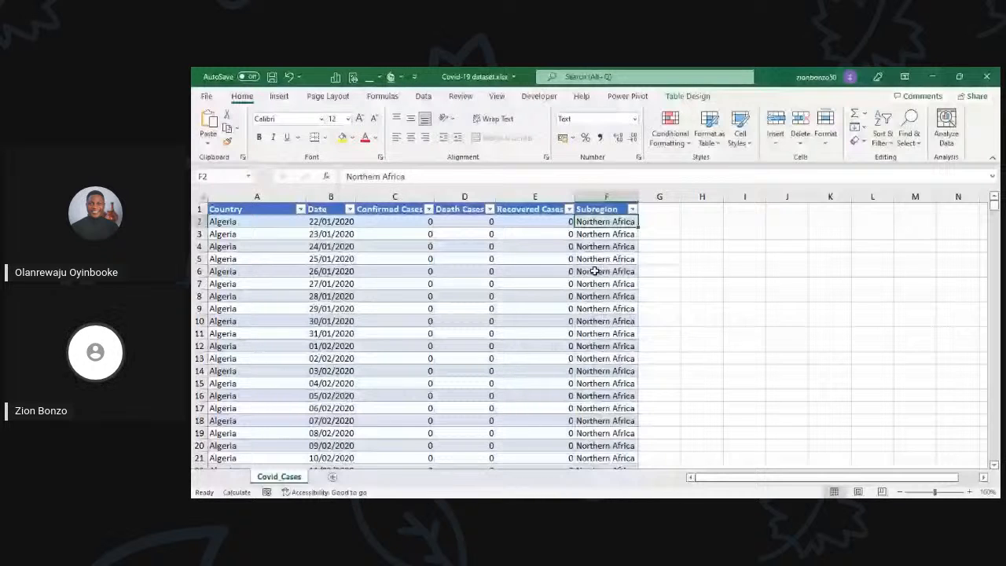
key(ctrl+Left)
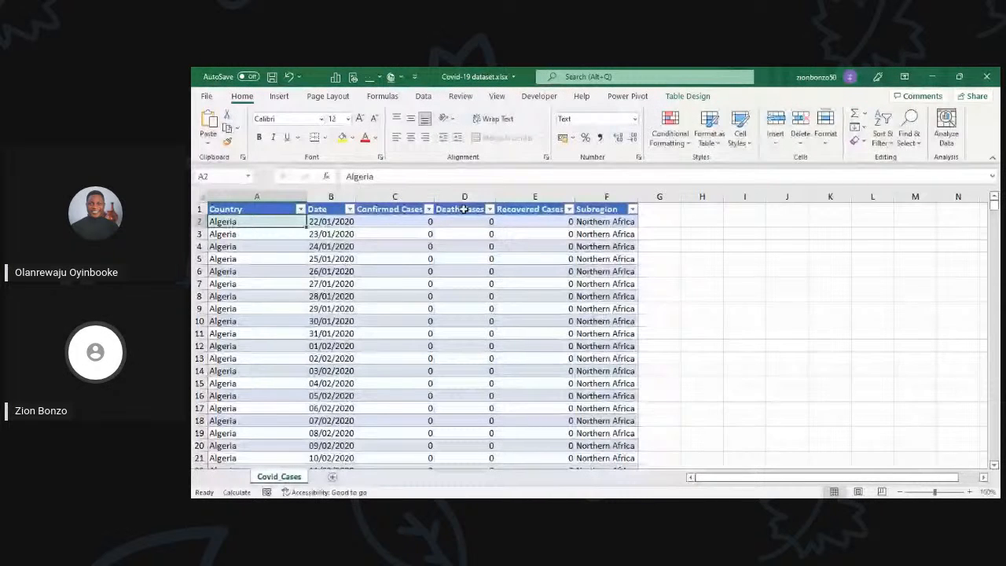
click(441, 283)
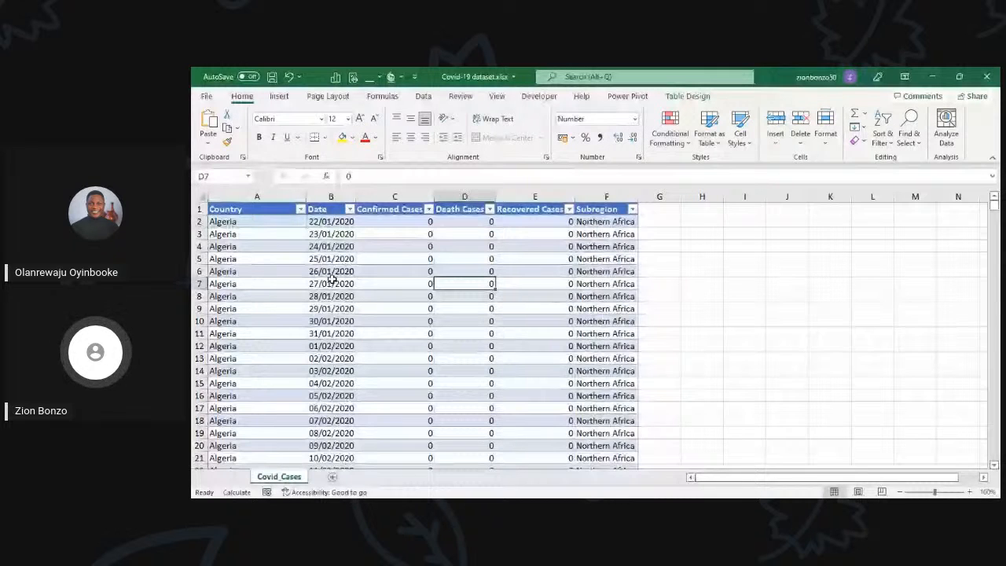
click(321, 258)
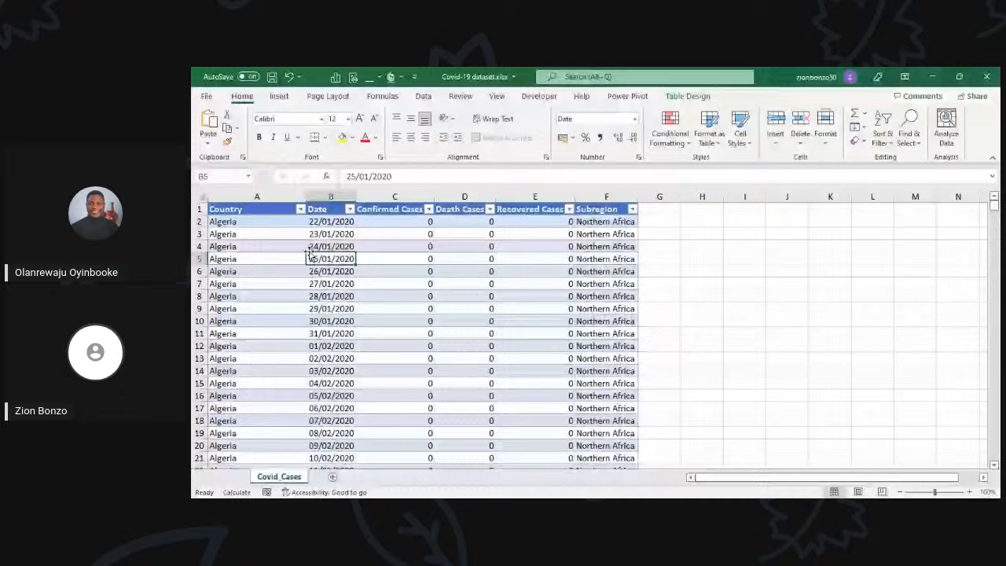
click(294, 247)
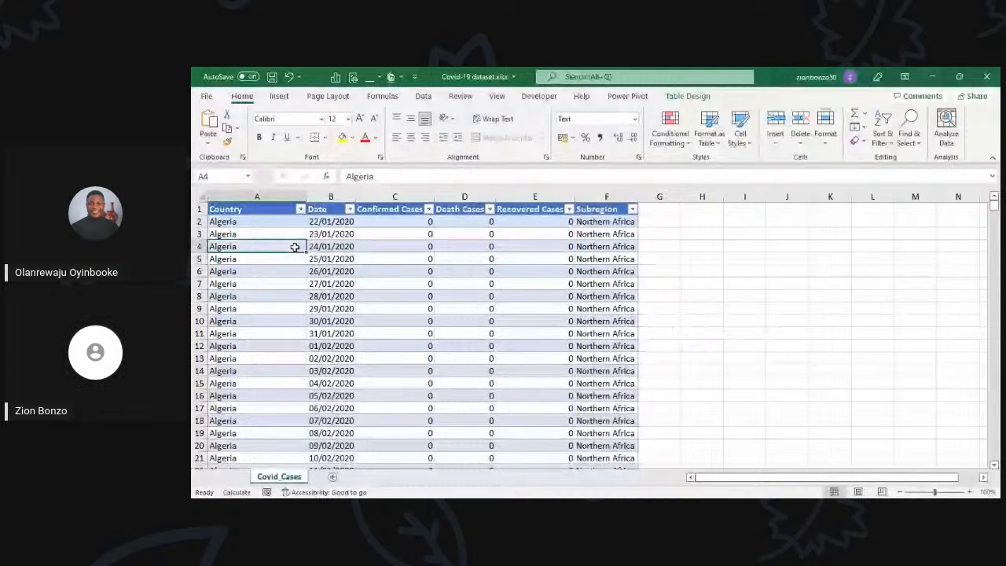
click(300, 220)
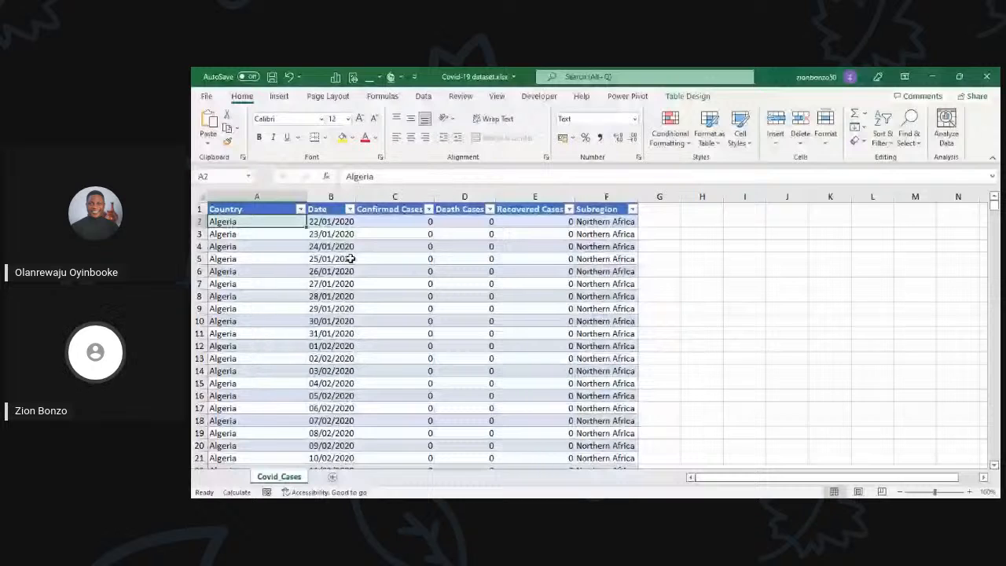
Step: Examine the countries listed in the Country filter and view the Confirmed Cases filter, without filtering anything
click(300, 208)
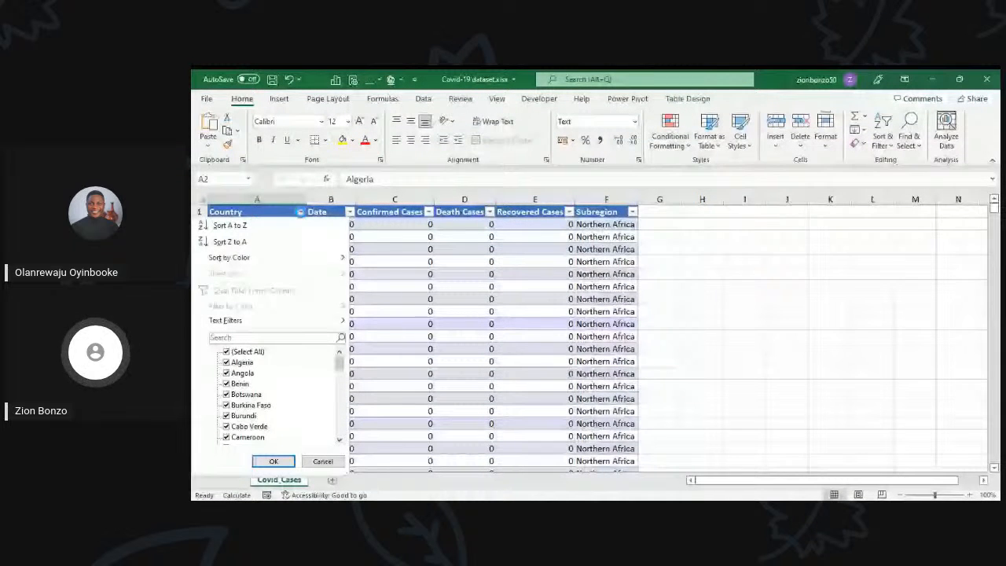
scroll(273, 391, down, 10)
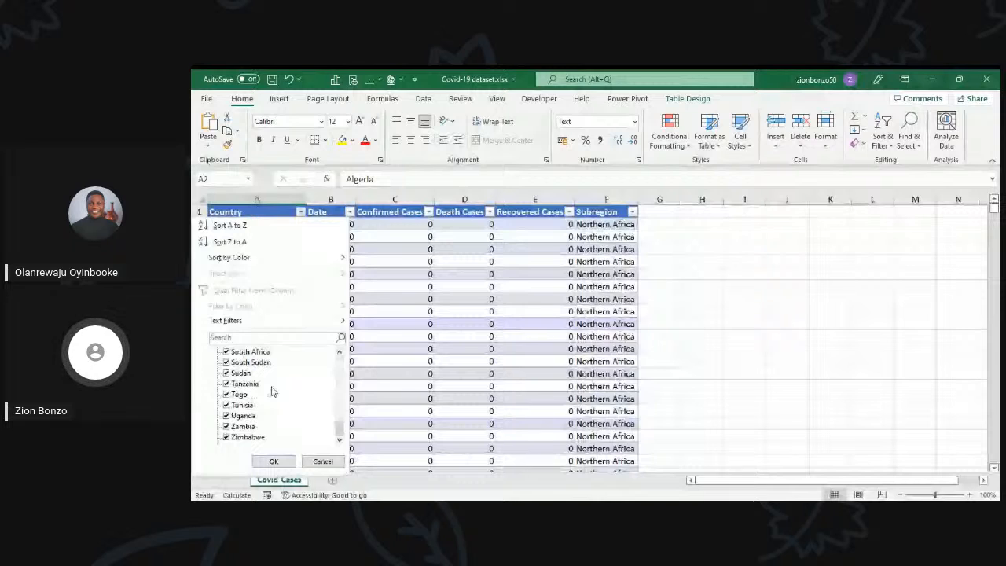
scroll(272, 387, up, 8)
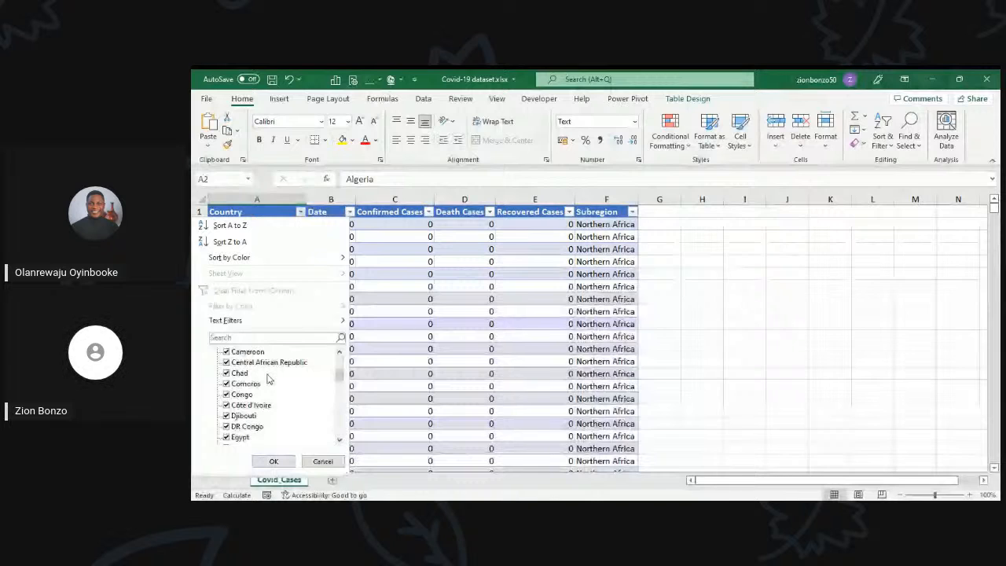
scroll(267, 380, down, 10)
click(348, 212)
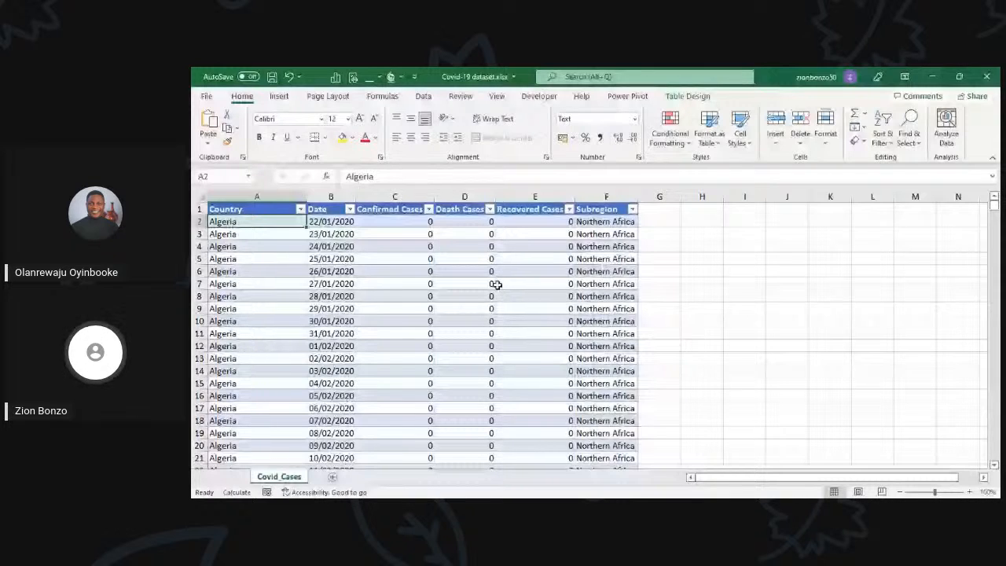
click(428, 209)
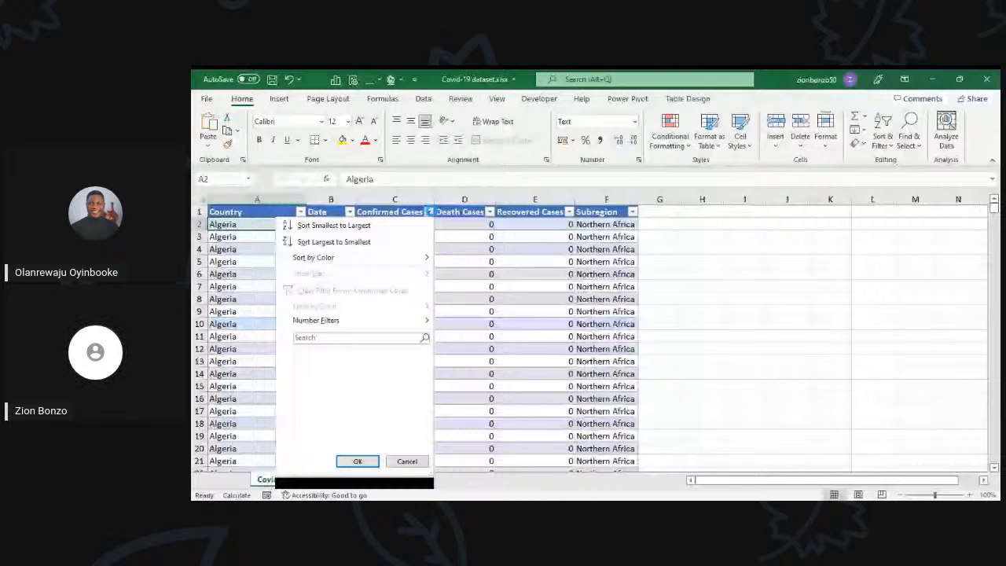
click(531, 247)
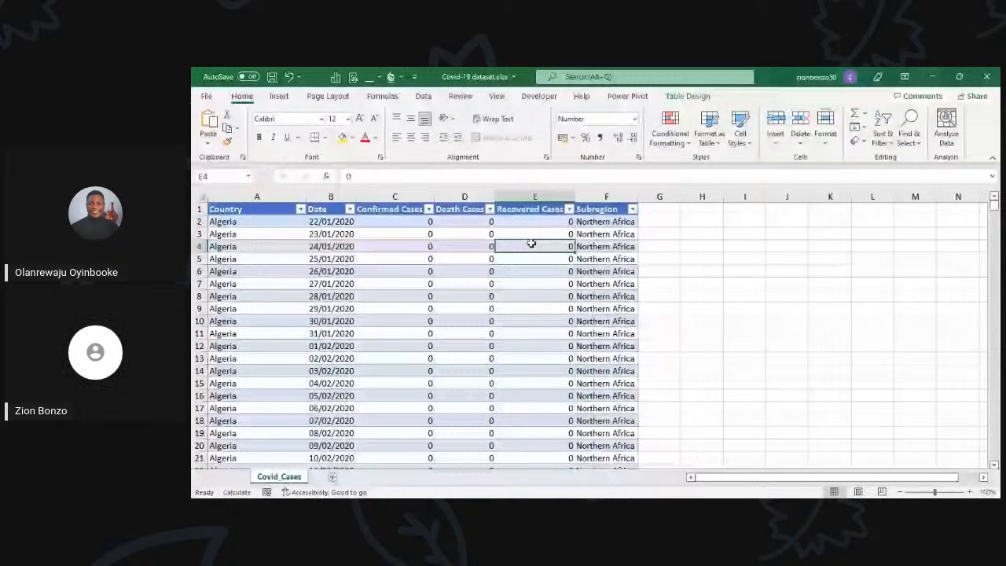
key(ctrl+Home)
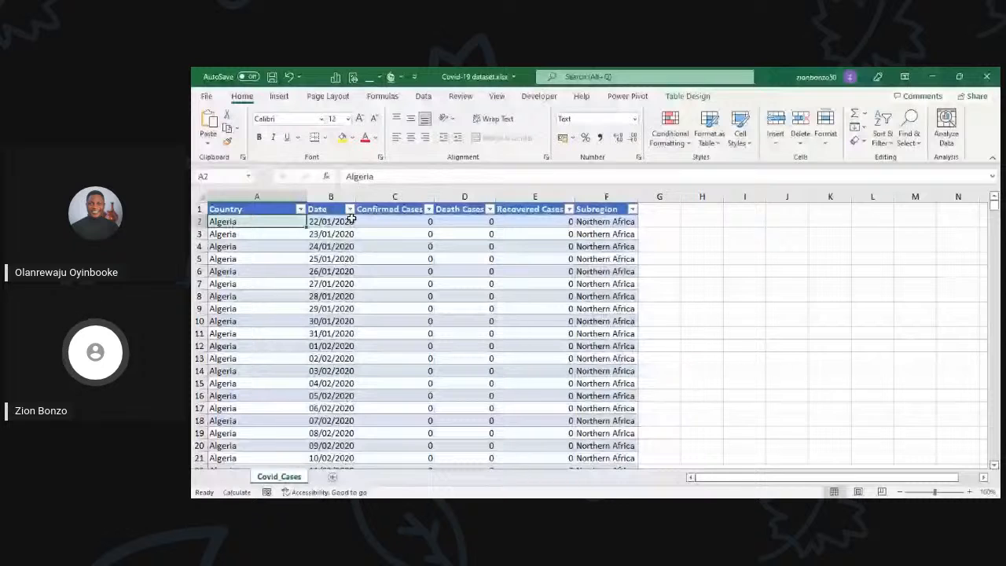
Step: Insert a new table column between Date and Confirmed Cases and head it Year
click(328, 225)
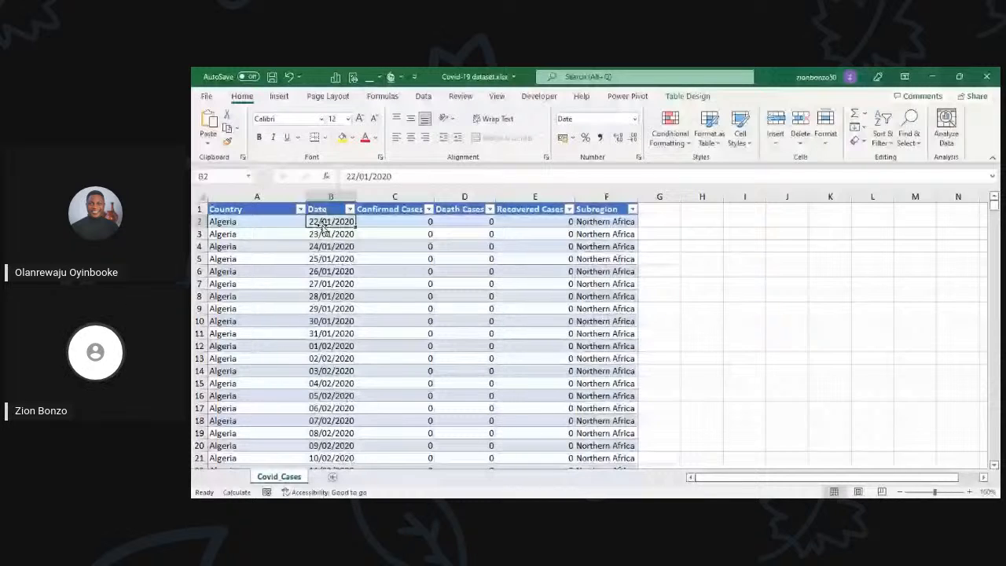
click(379, 221)
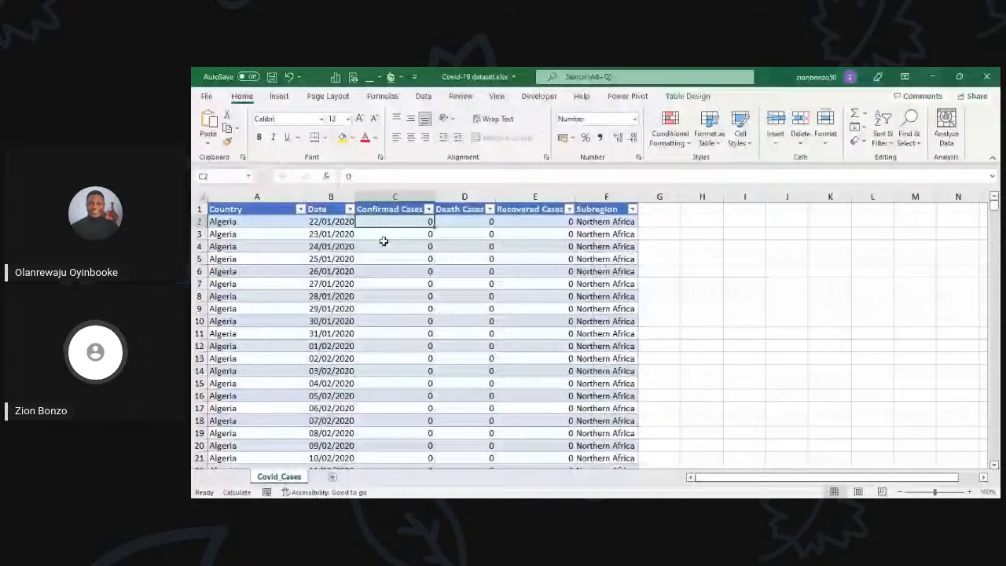
right_click(399, 197)
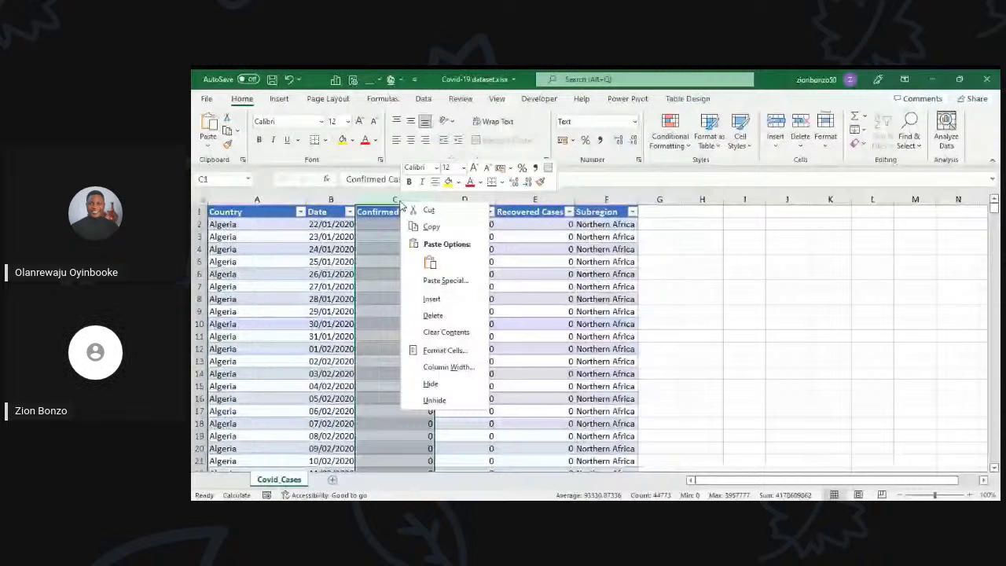
click(431, 298)
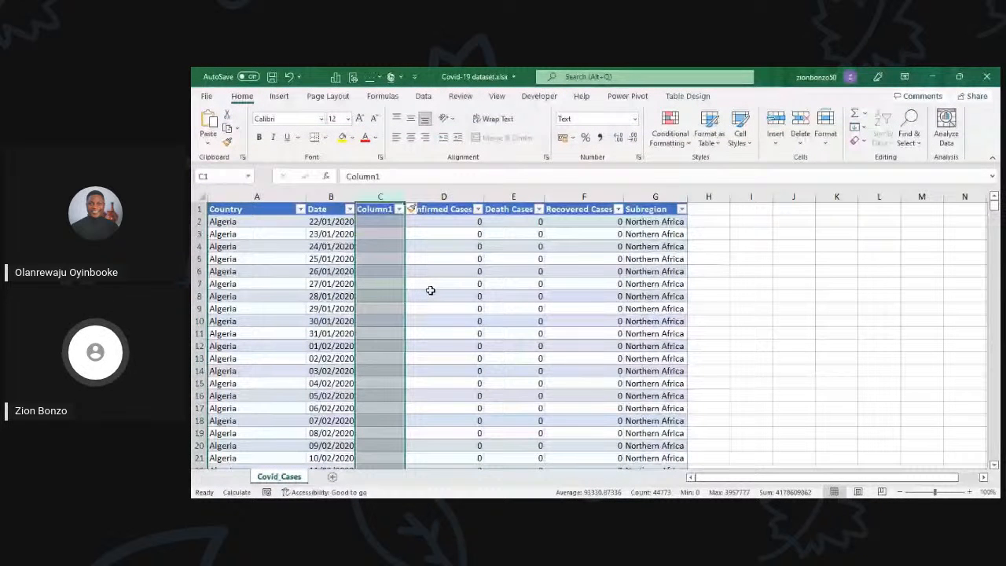
click(379, 208)
text(Yea)
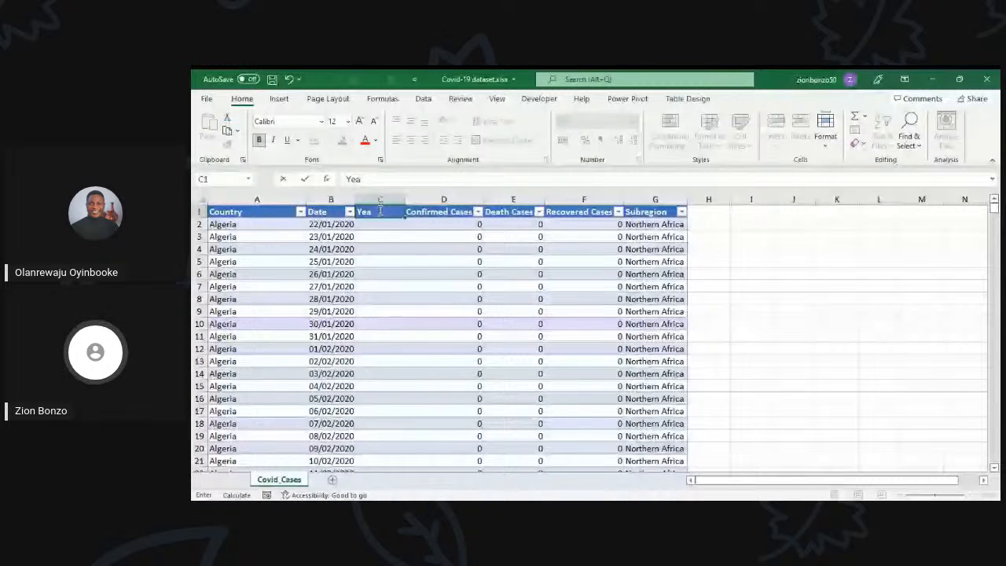
text(r)
Step: Add two more columns after Year and head them Month and Day
click(420, 222)
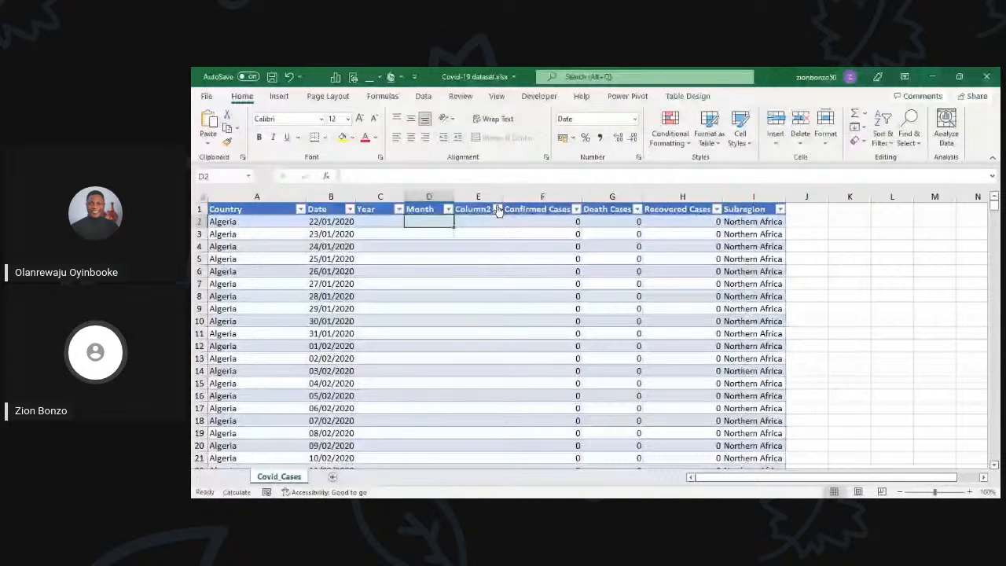
click(478, 209)
text(Day)
key(Return)
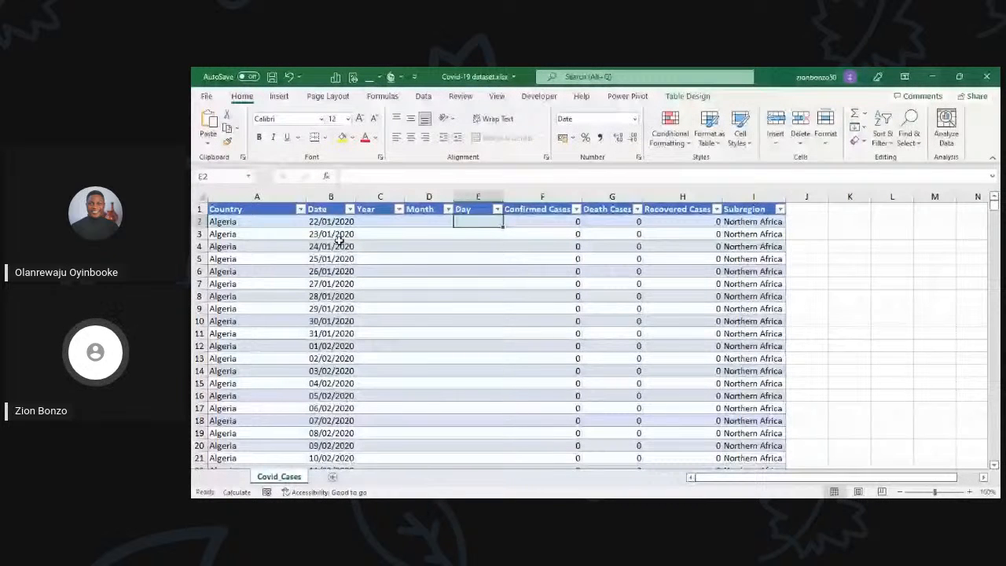
click(380, 221)
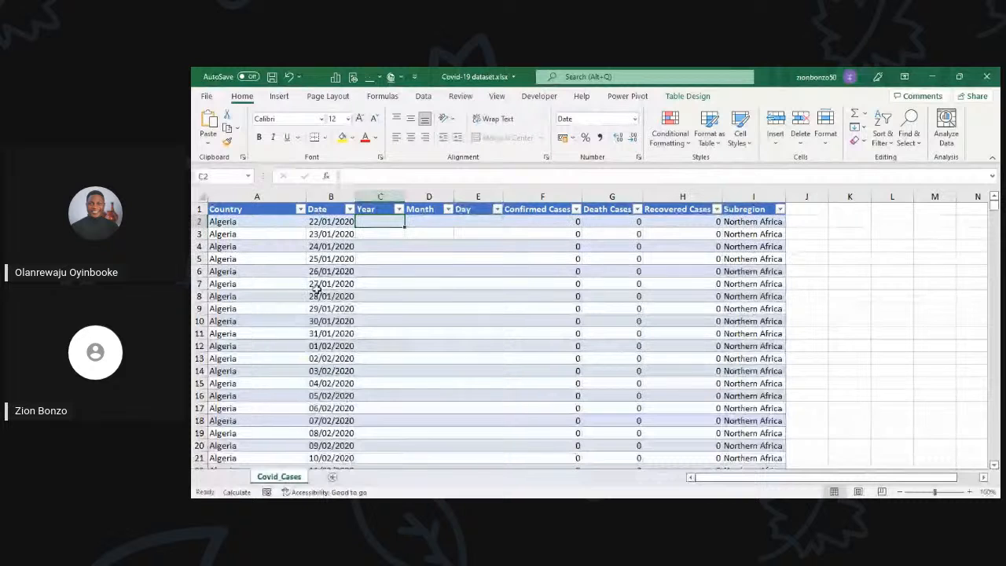
scroll(333, 236, down, 5)
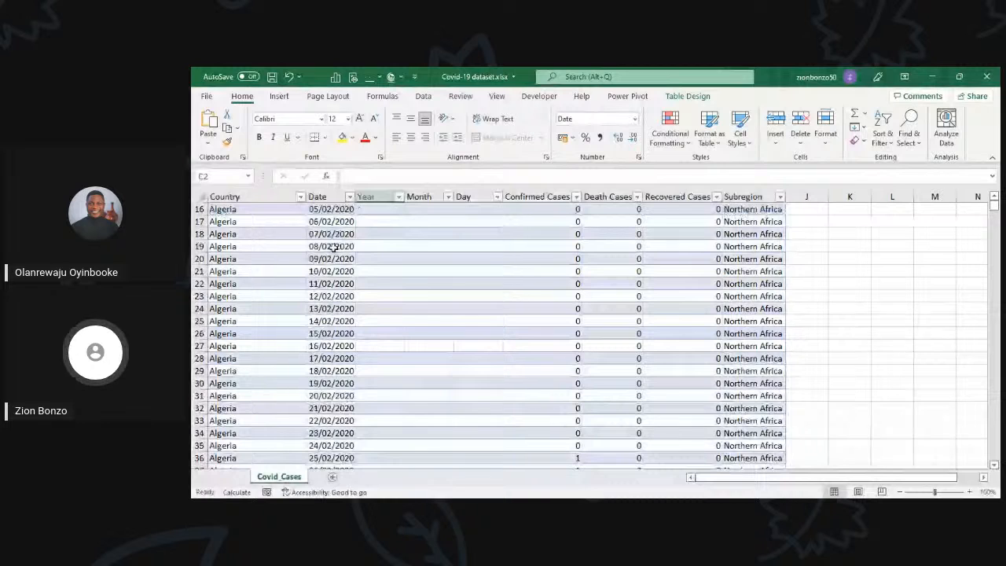
scroll(334, 248, up, 5)
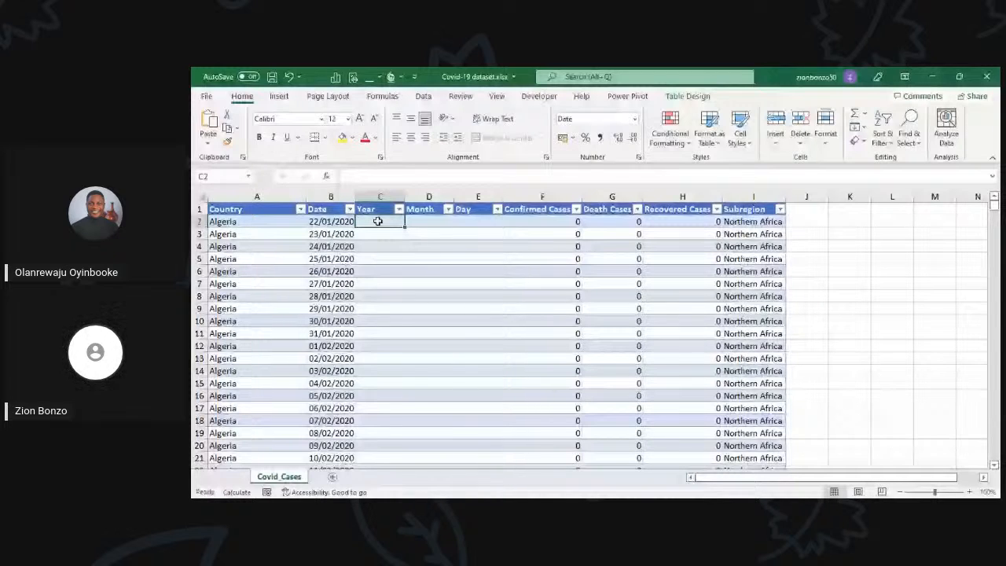
text(=YEAR()
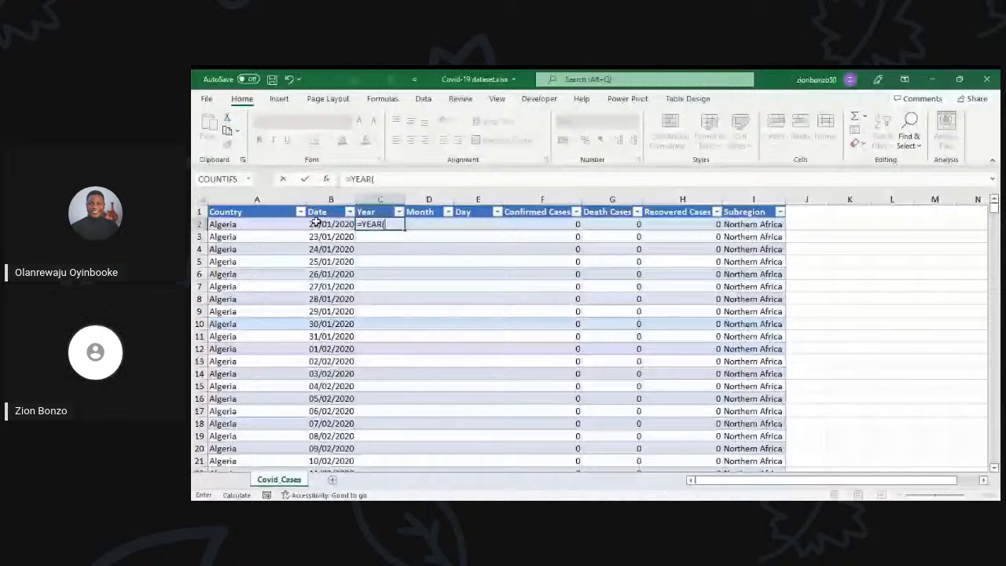
click(314, 223)
key(Return)
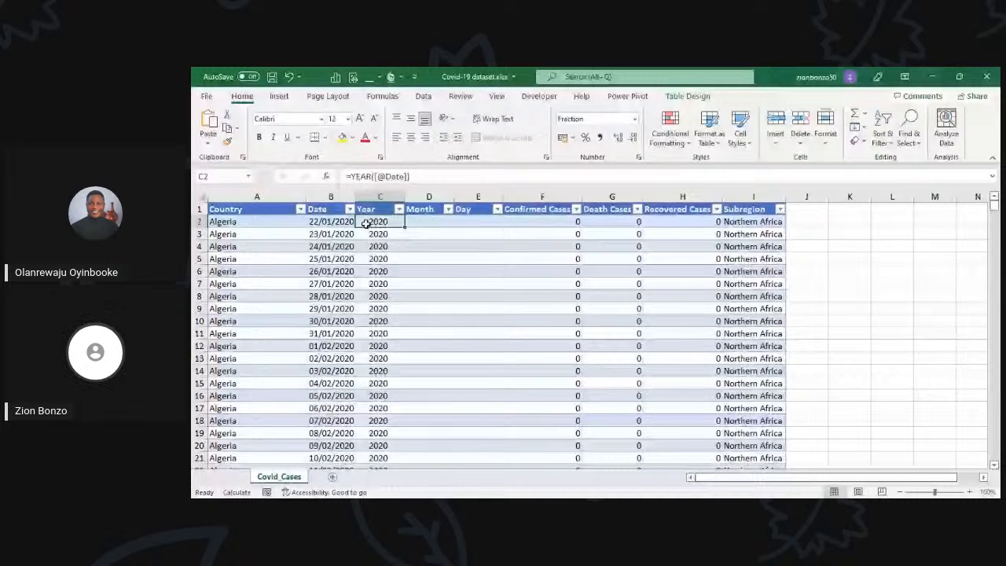
click(399, 209)
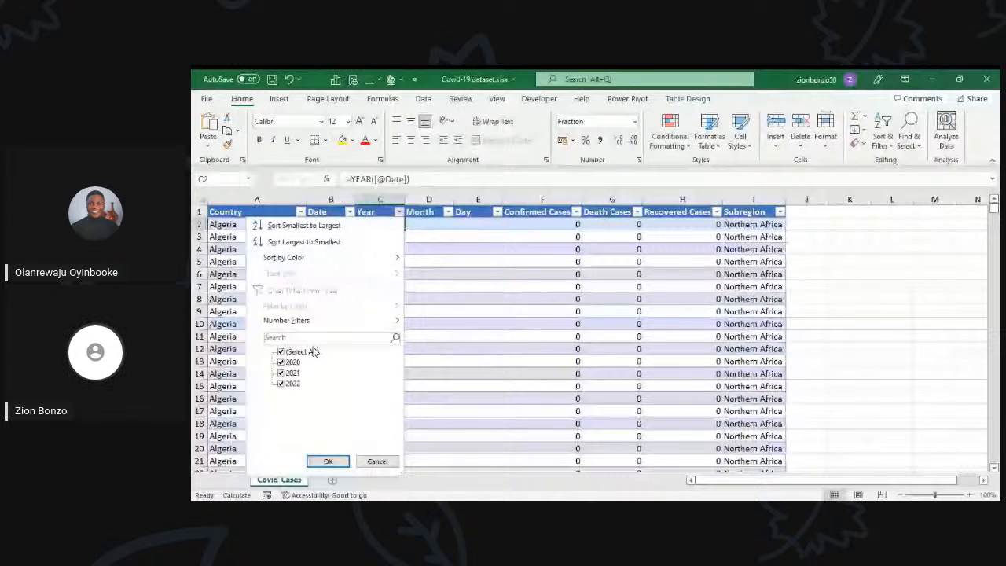
click(424, 222)
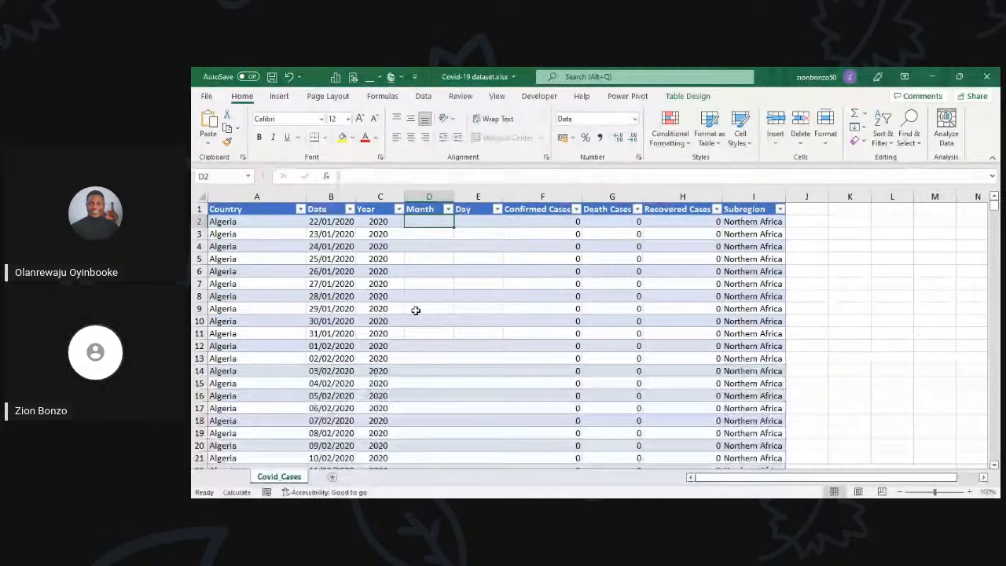
text(=TEXT()
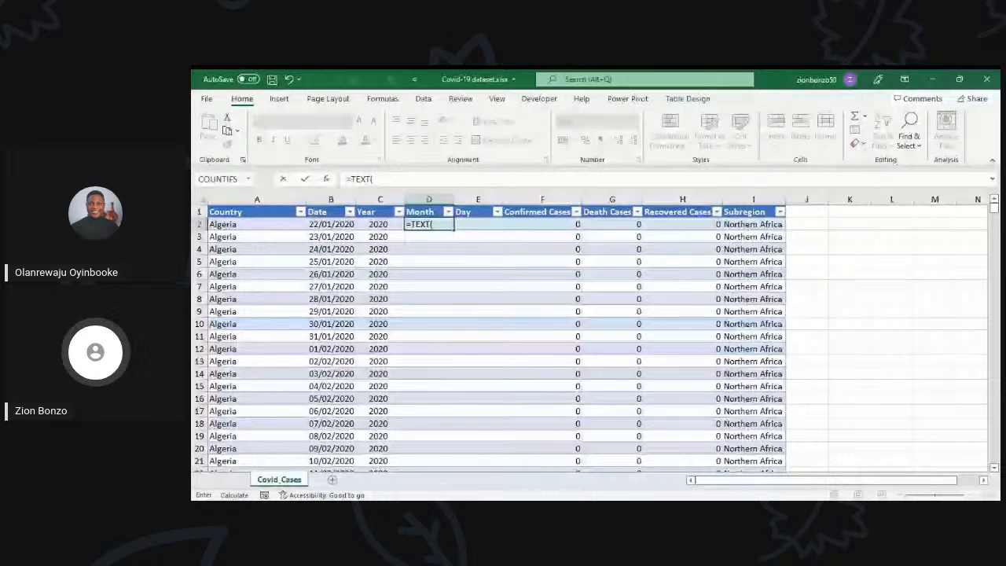
click(331, 225)
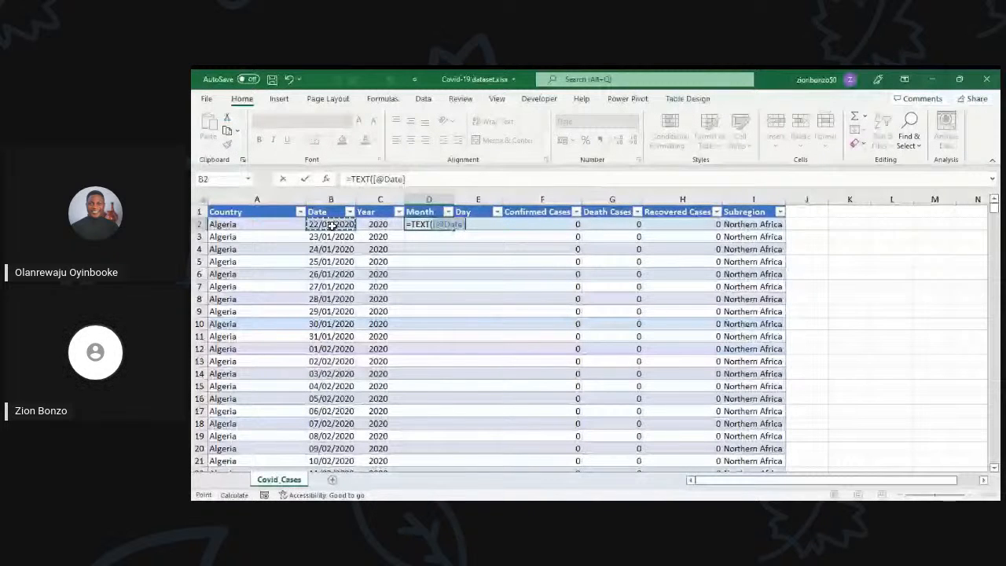
text(,)
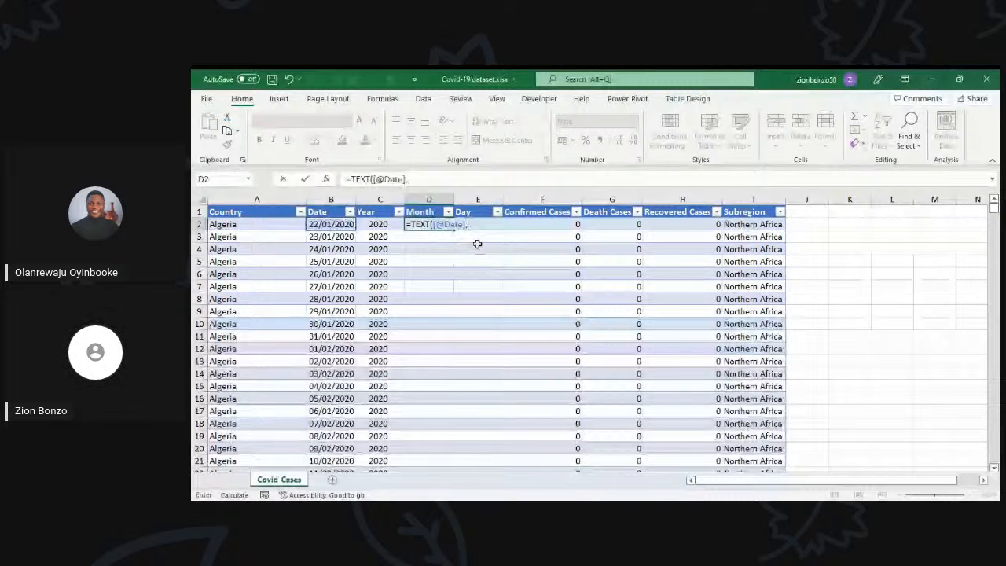
text( "mm)
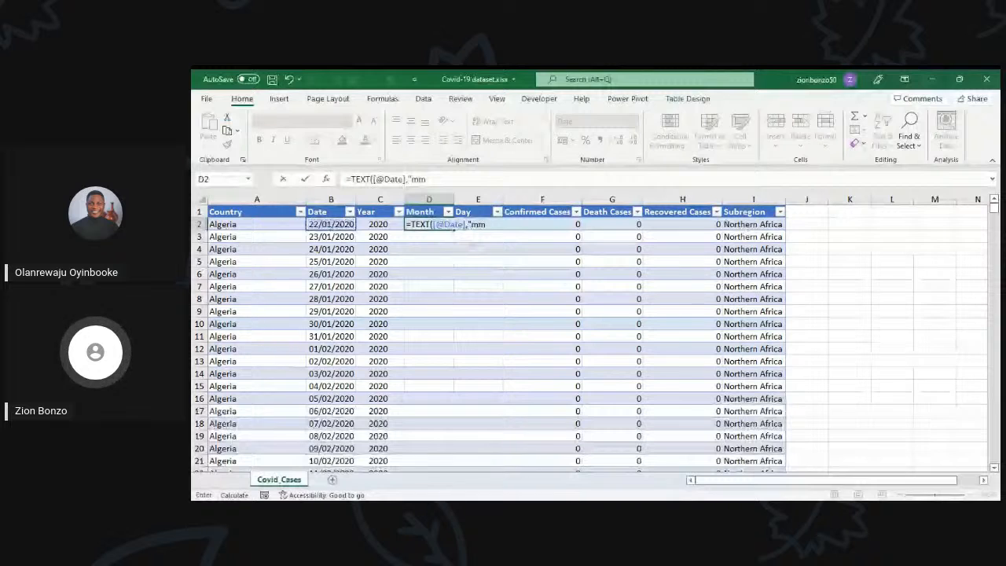
text(m")
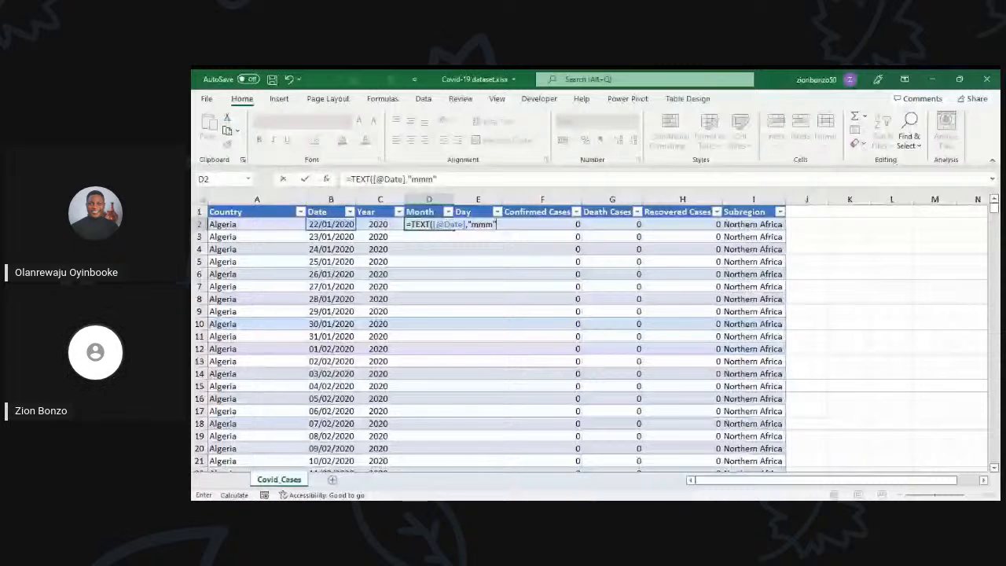
text())
key(Return)
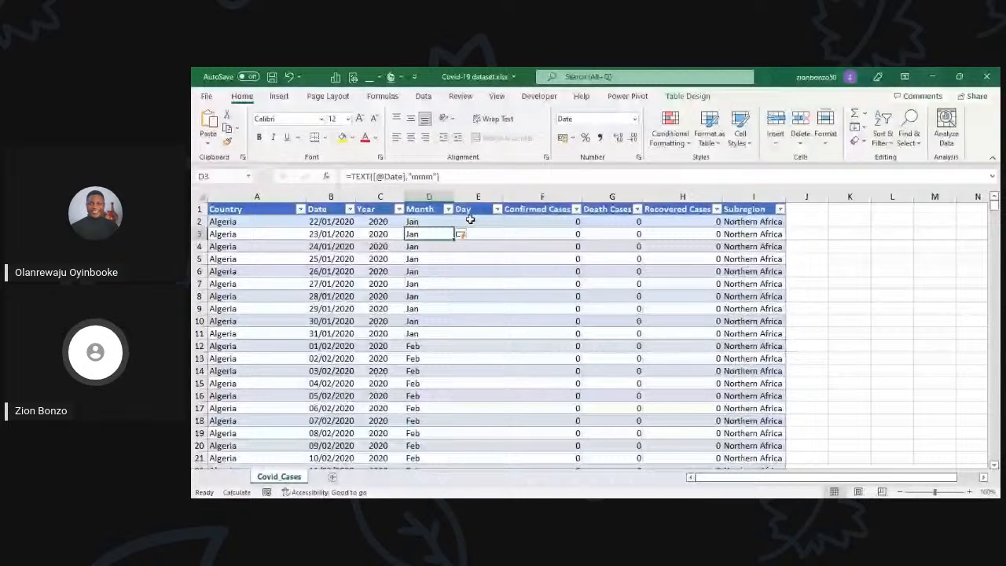
click(470, 221)
text(=DAY()
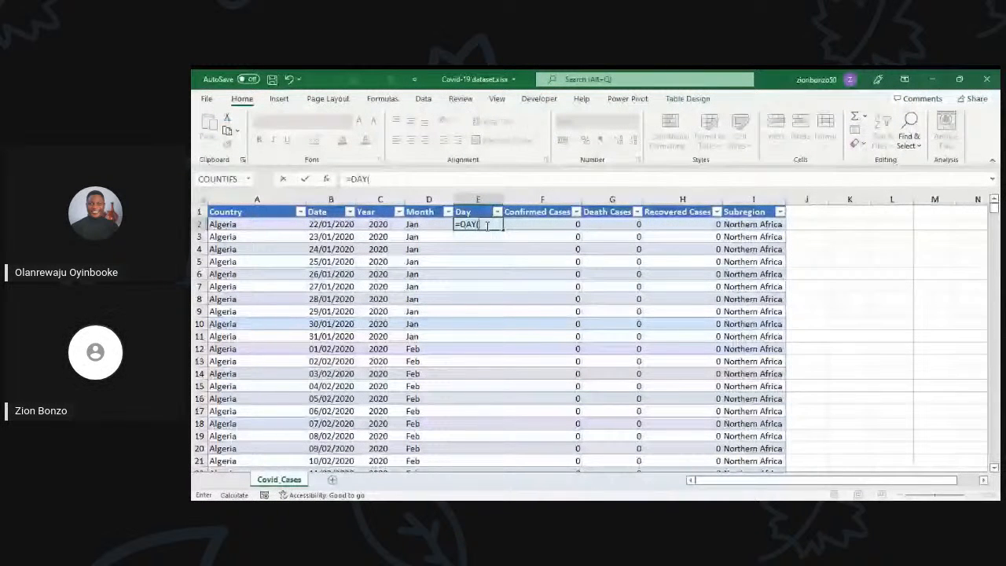
click(341, 225)
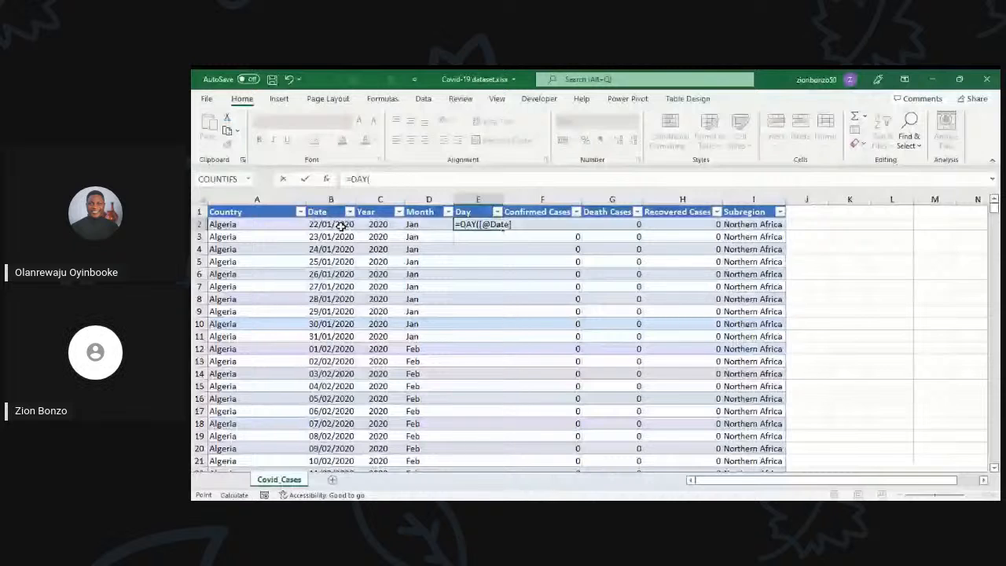
key(Return)
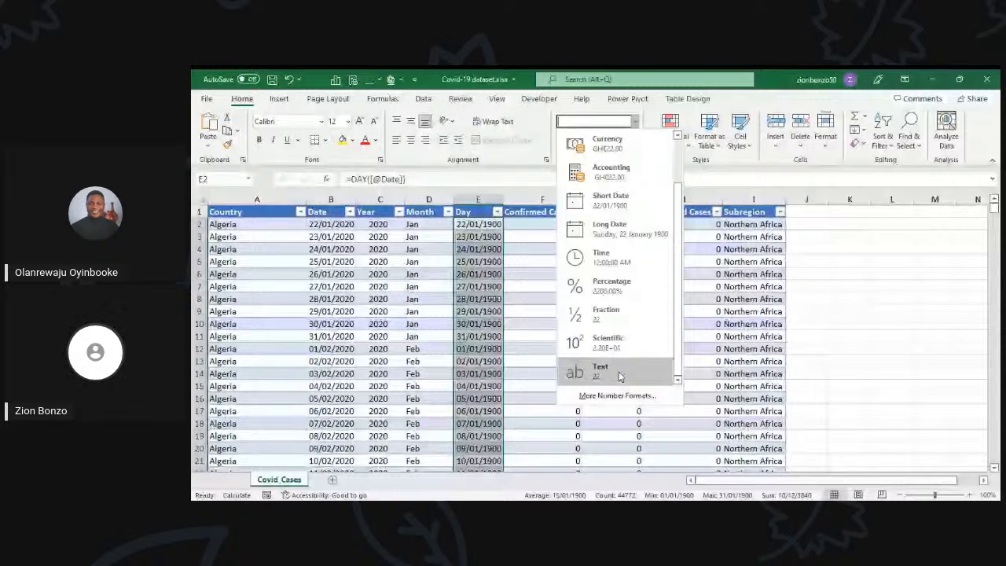
click(619, 376)
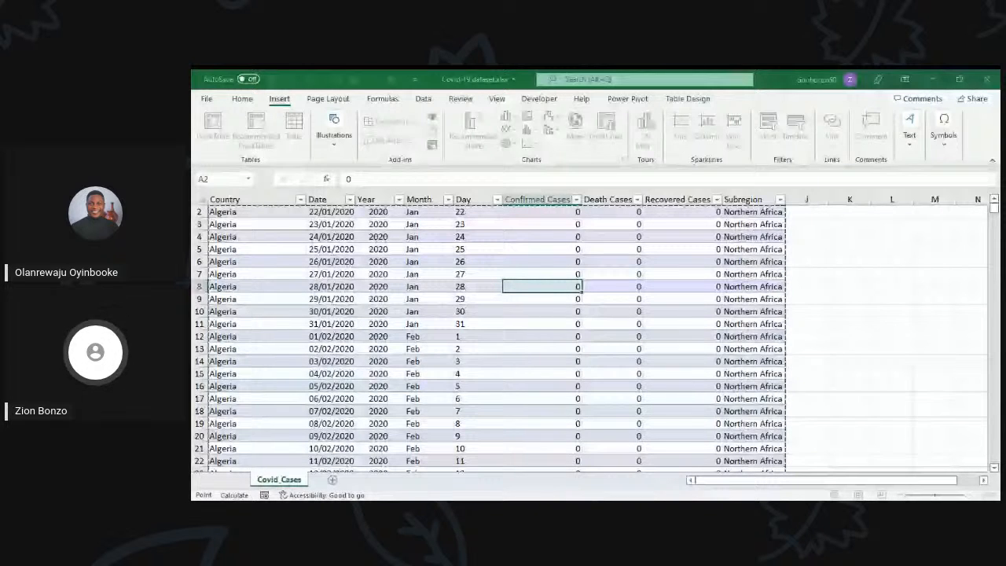
Step: Create a PivotTable from the Covid cases table on a new worksheet and rename that sheet Analysis
click(587, 377)
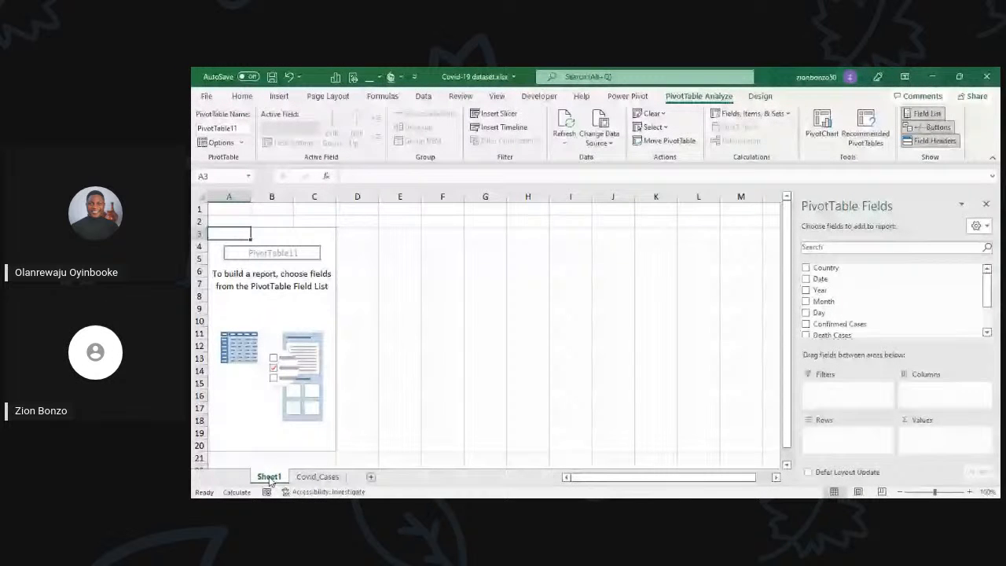
double_click(269, 477)
text(Analy)
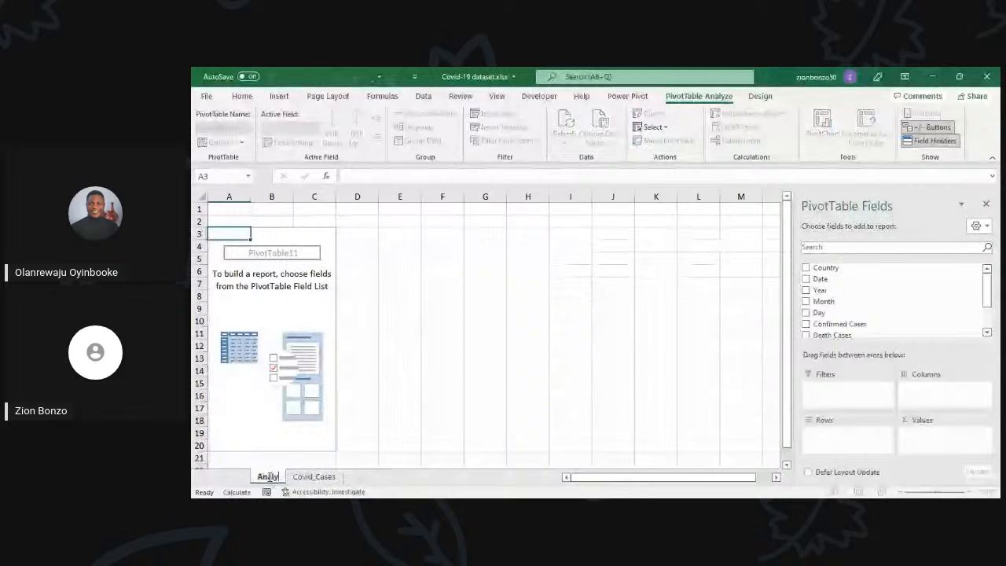
text(sis)
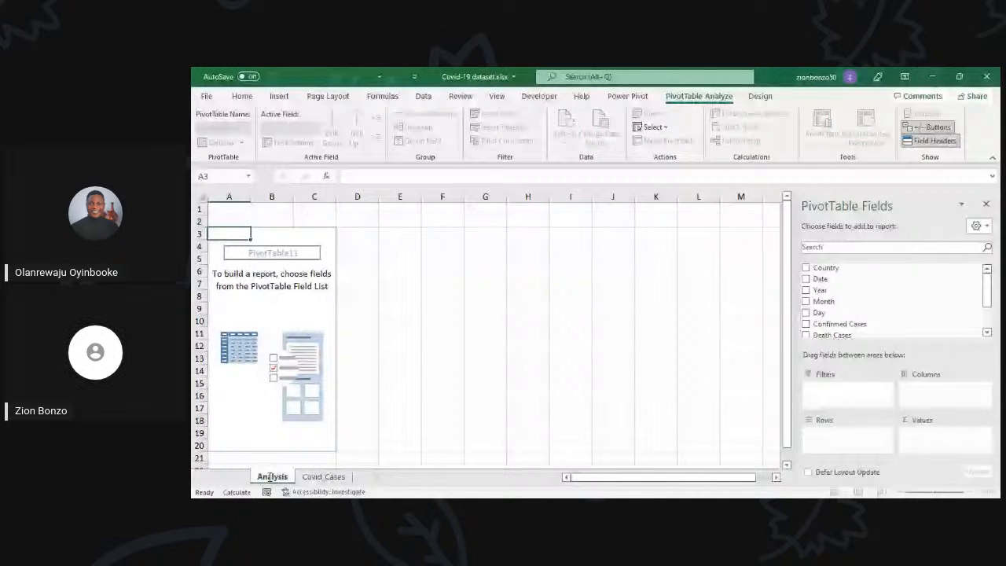
key(Return)
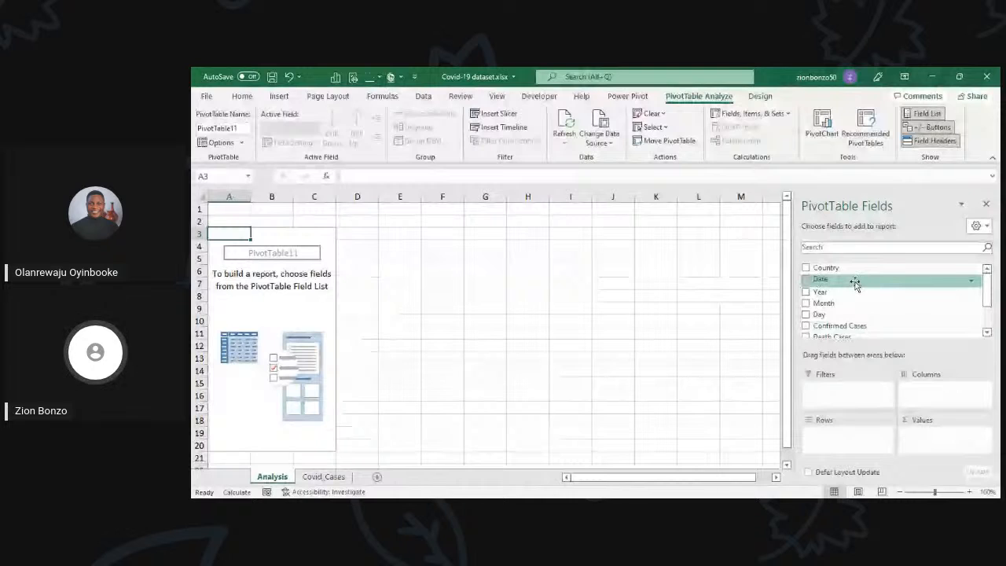
Step: Compare the PivotTable's available fields on the Analysis sheet with the column headings on the Covid_Cases sheet
scroll(849, 280, down, 2)
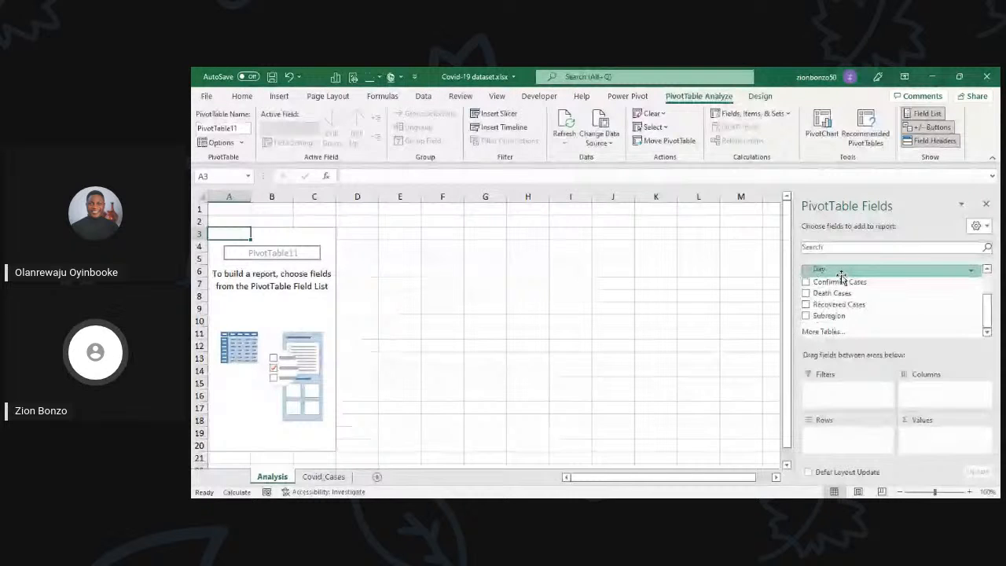
scroll(837, 276, up, 2)
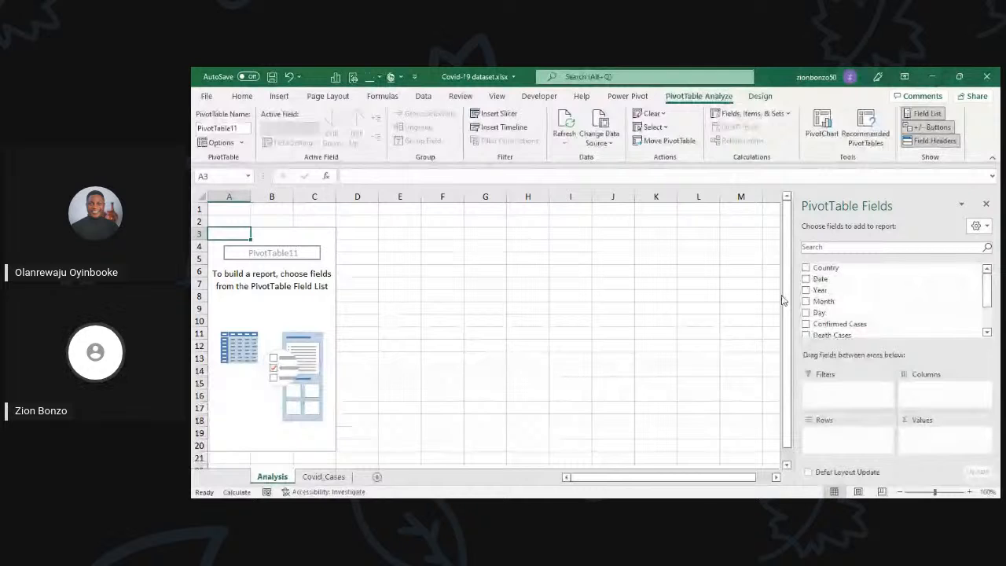
click(323, 477)
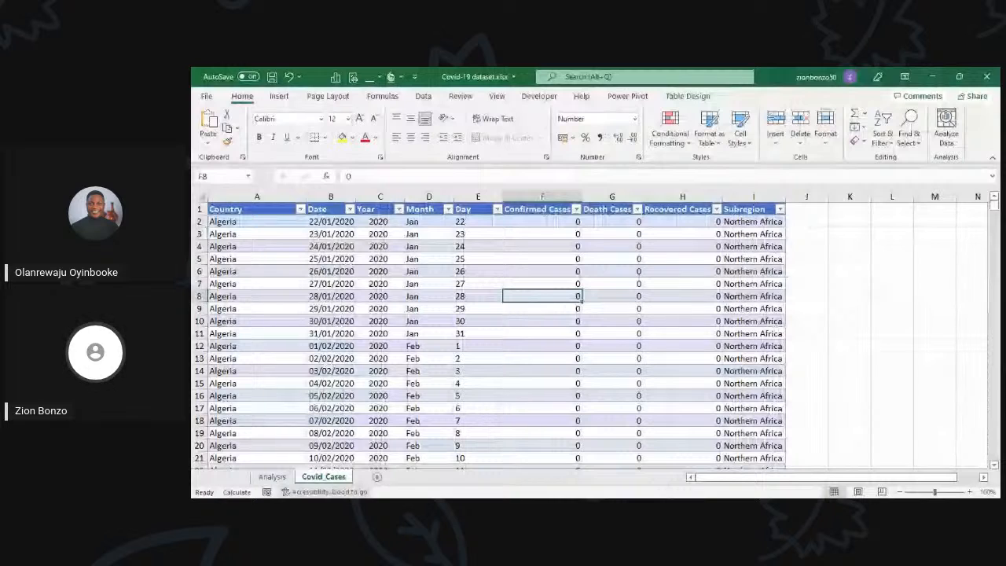
click(272, 476)
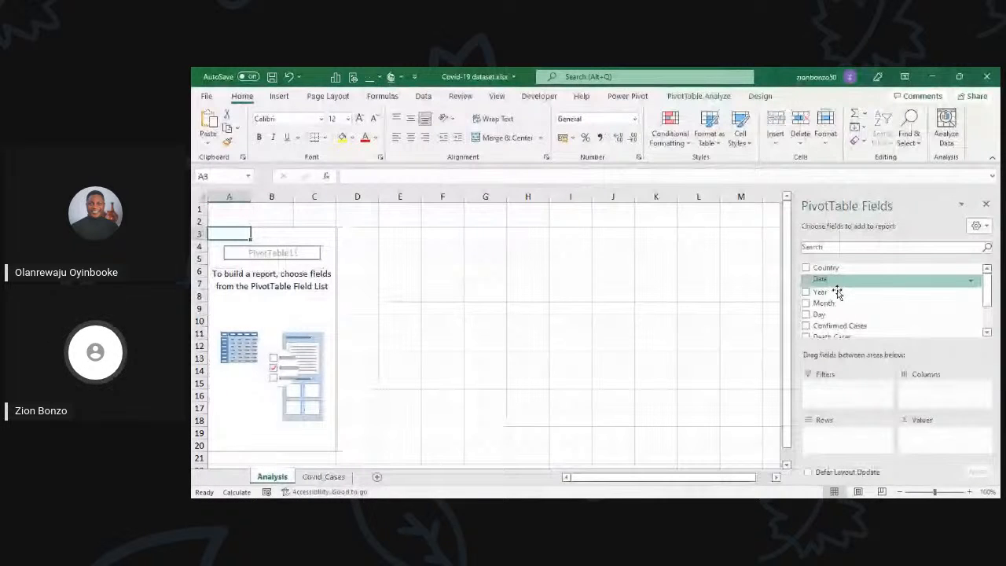
scroll(841, 303, down, 1)
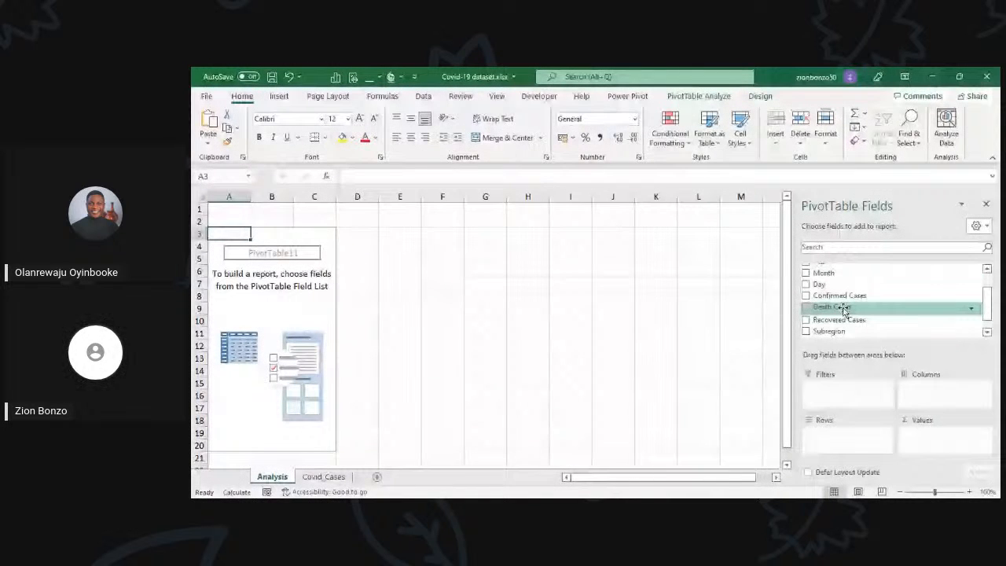
scroll(846, 313, down, 1)
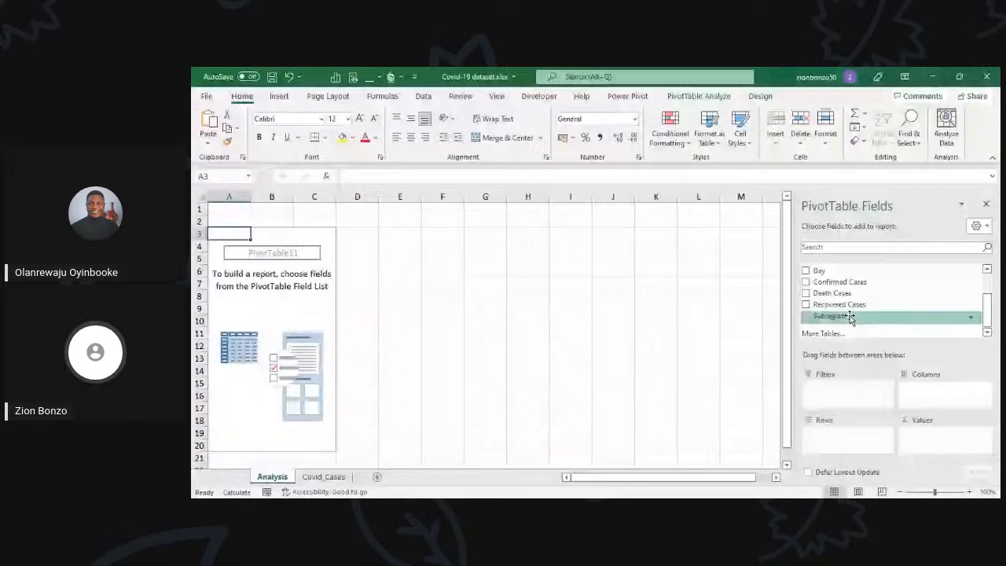
key(ctrl+Page_Down)
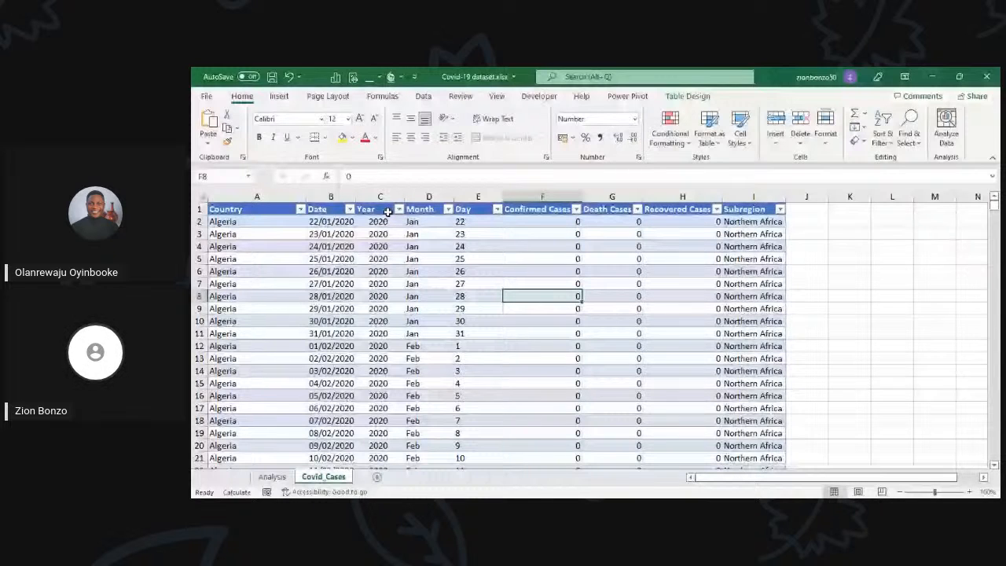
key(ctrl+Page_Up)
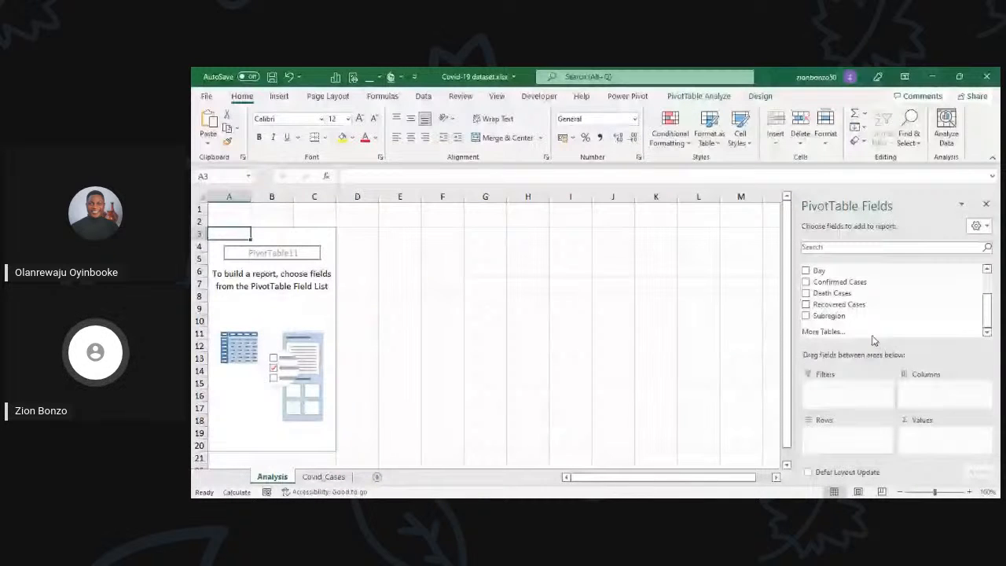
scroll(874, 338, up, 2)
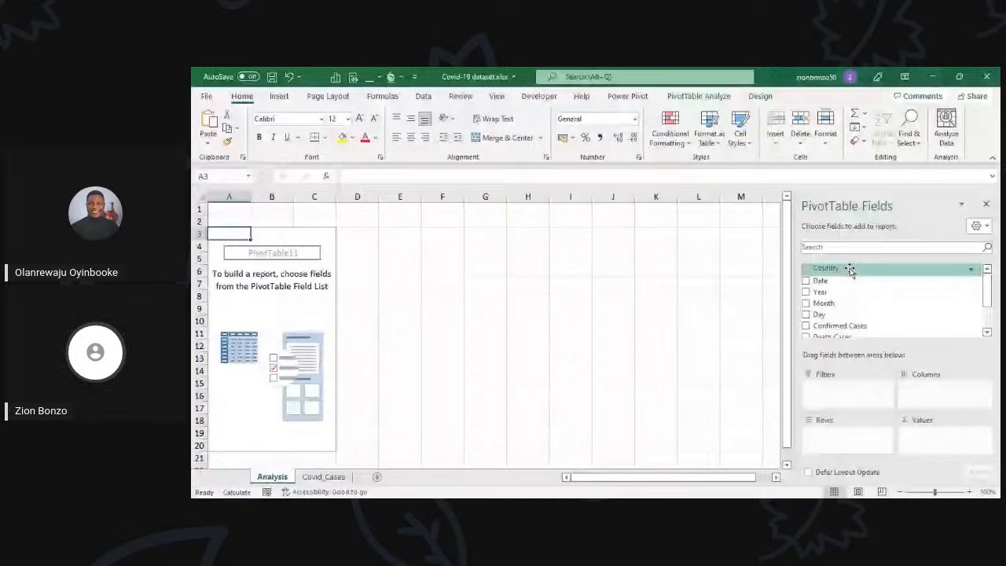
Step: Build the PivotTable with Country as rows and the sum of Confirmed Cases as values
drag(849, 270, 857, 434)
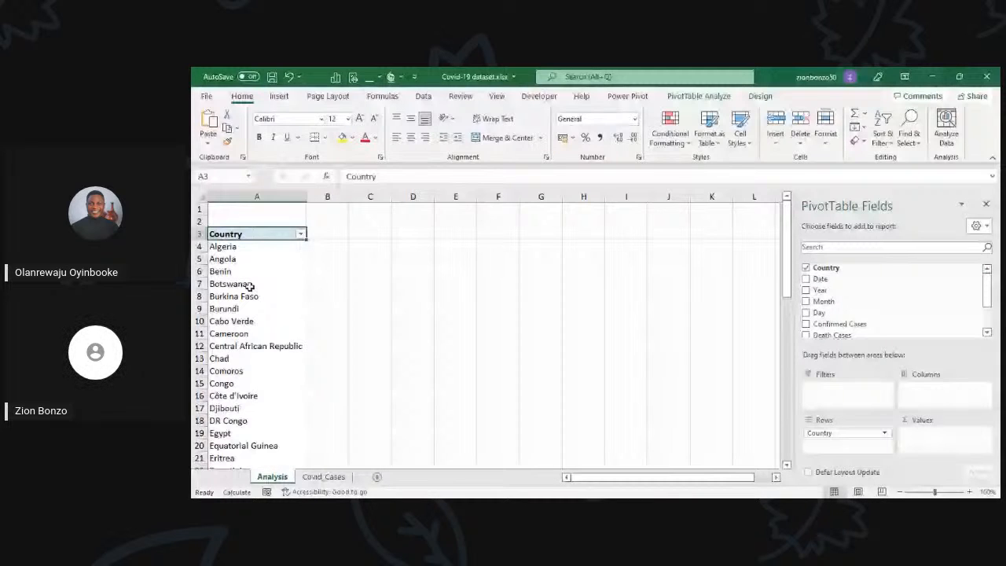
scroll(249, 286, down, 9)
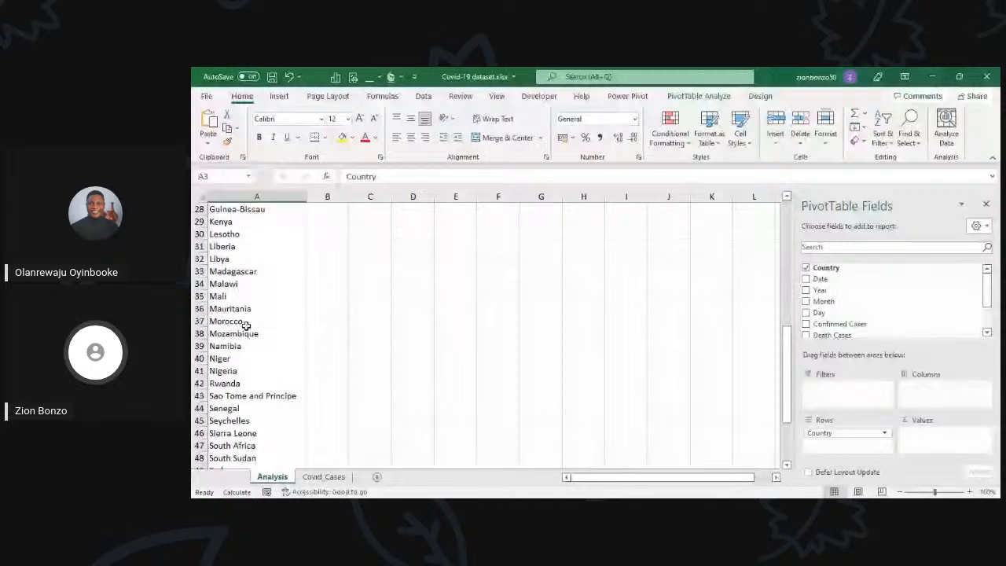
scroll(246, 325, up, 4)
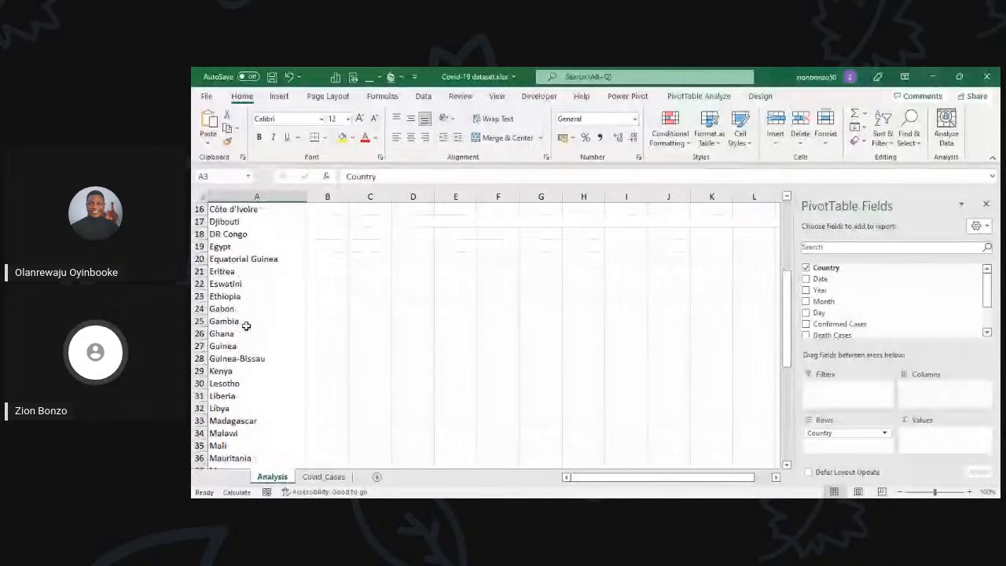
scroll(246, 326, up, 5)
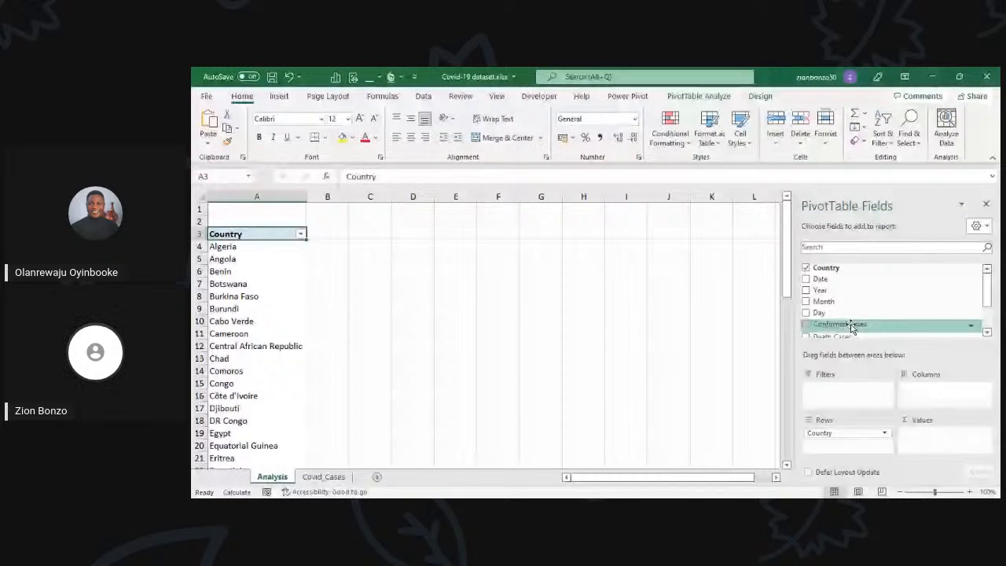
drag(851, 327, 936, 452)
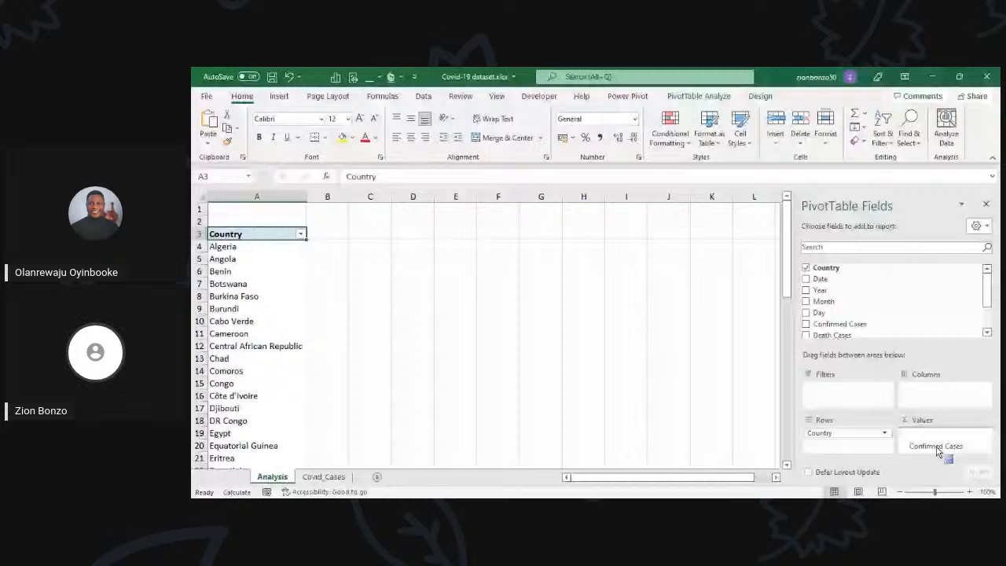
drag(937, 452, 936, 450)
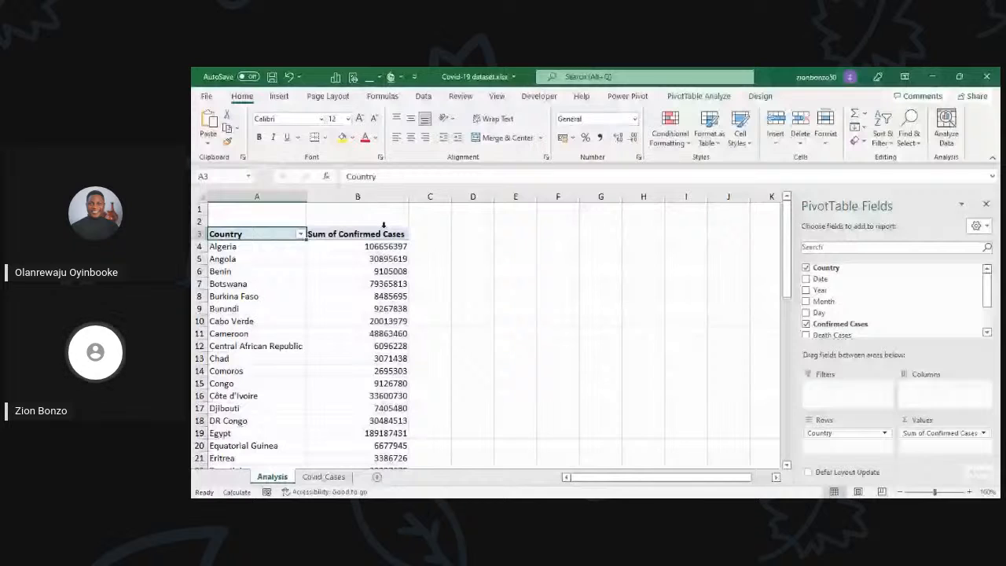
Step: Compare the daily records on Covid_Cases with the PivotTable's confirmed-case sums per country, down to the Grand Total
click(324, 477)
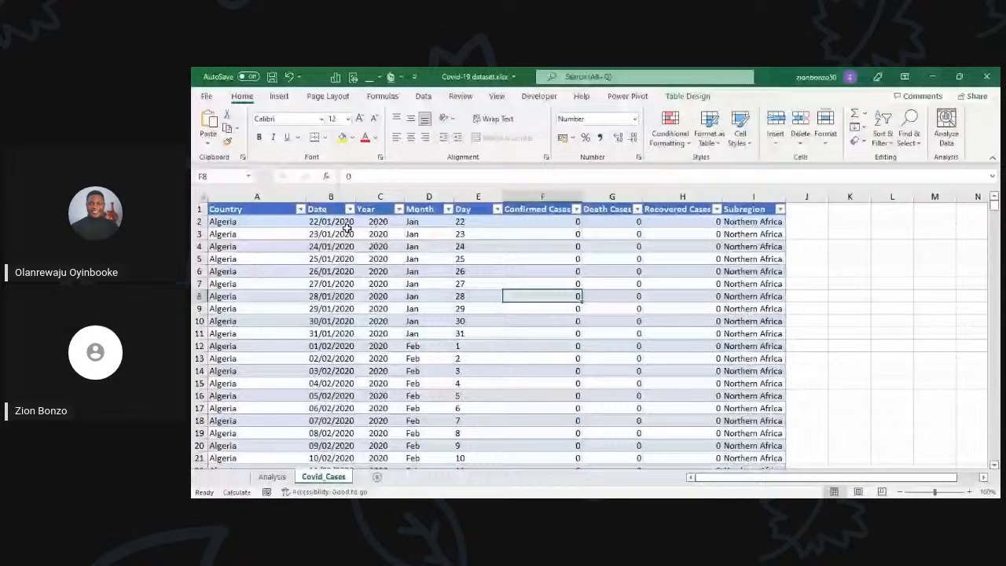
key(Up)
key(Up)
key(Up)
key(Up)
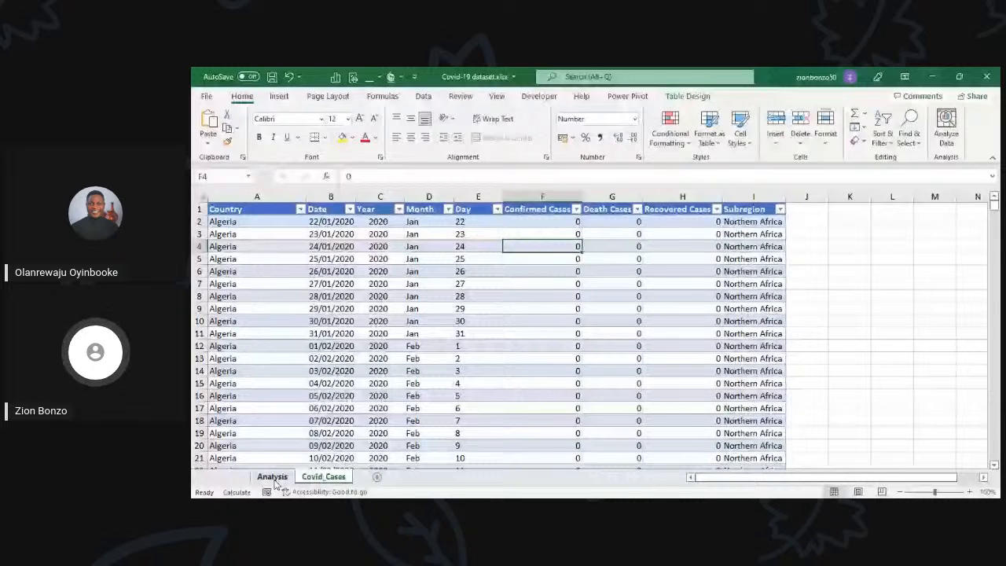
click(271, 477)
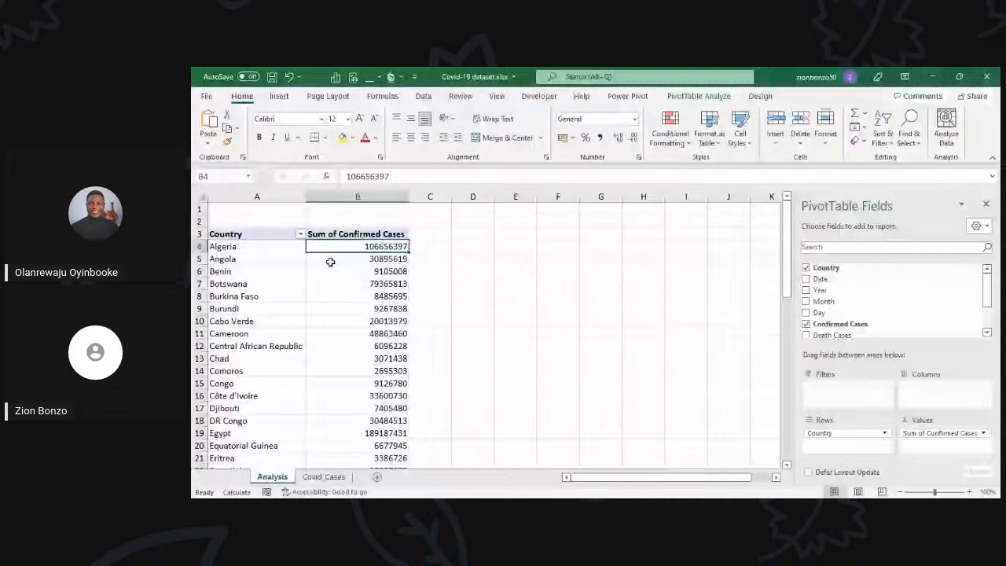
click(286, 259)
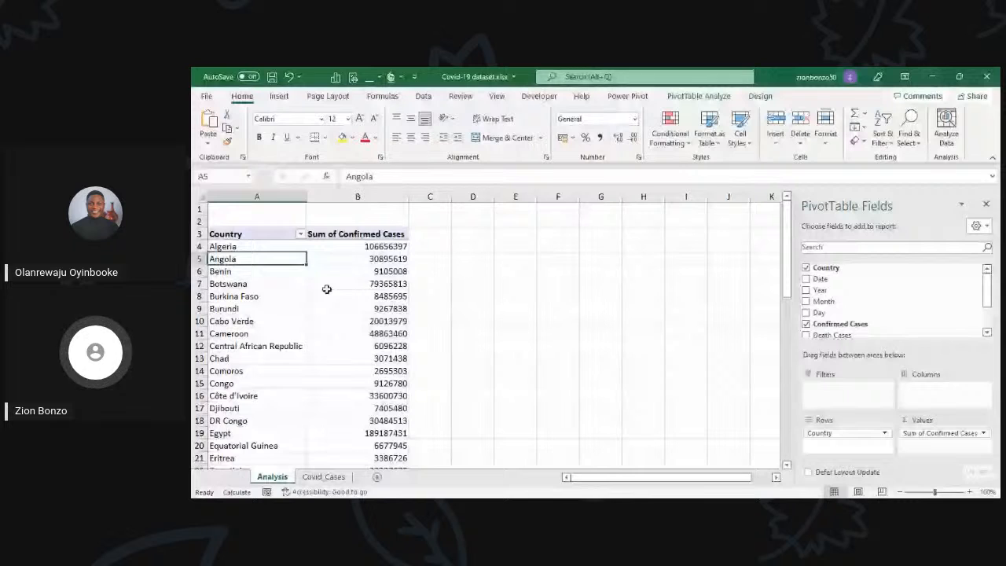
click(327, 289)
scroll(336, 328, down, 16)
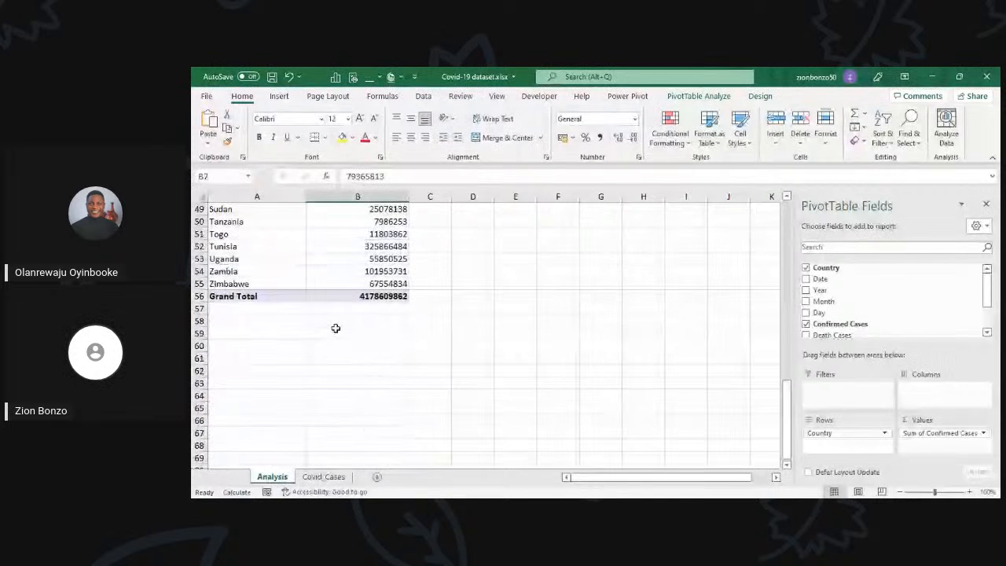
Step: Move the Analysis sheet after the Covid_Cases sheet
scroll(328, 323, up, 14)
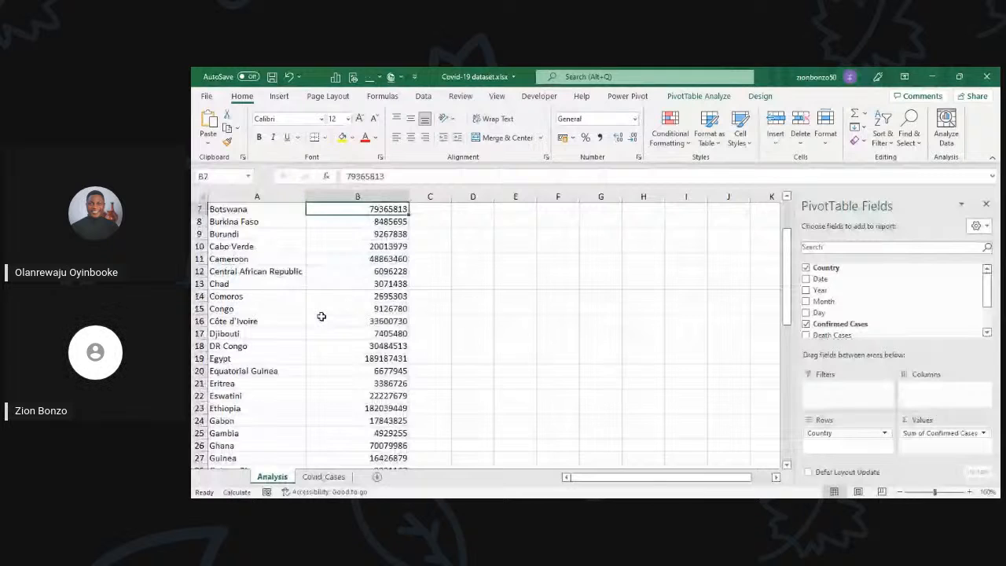
scroll(321, 316, up, 2)
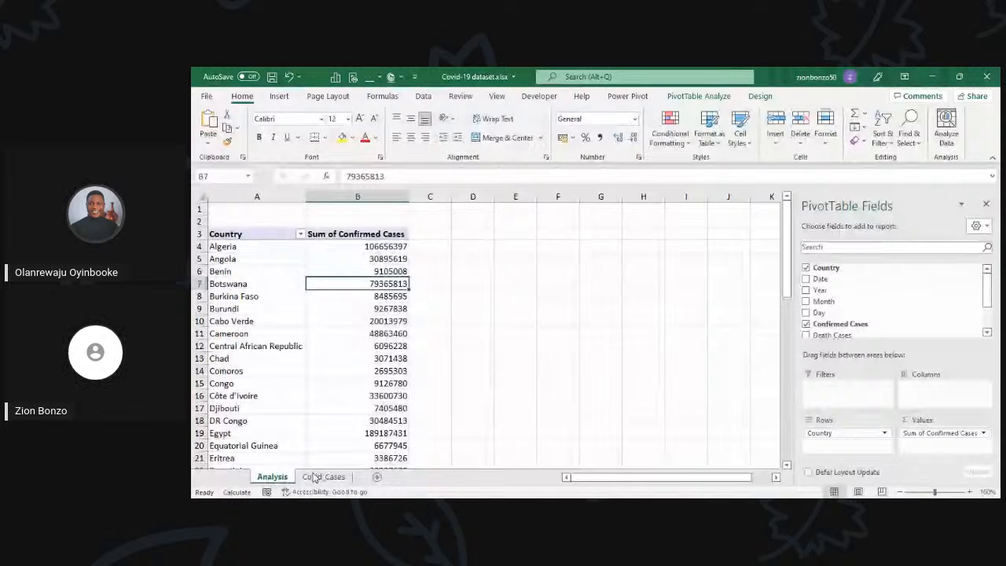
drag(273, 477, 368, 481)
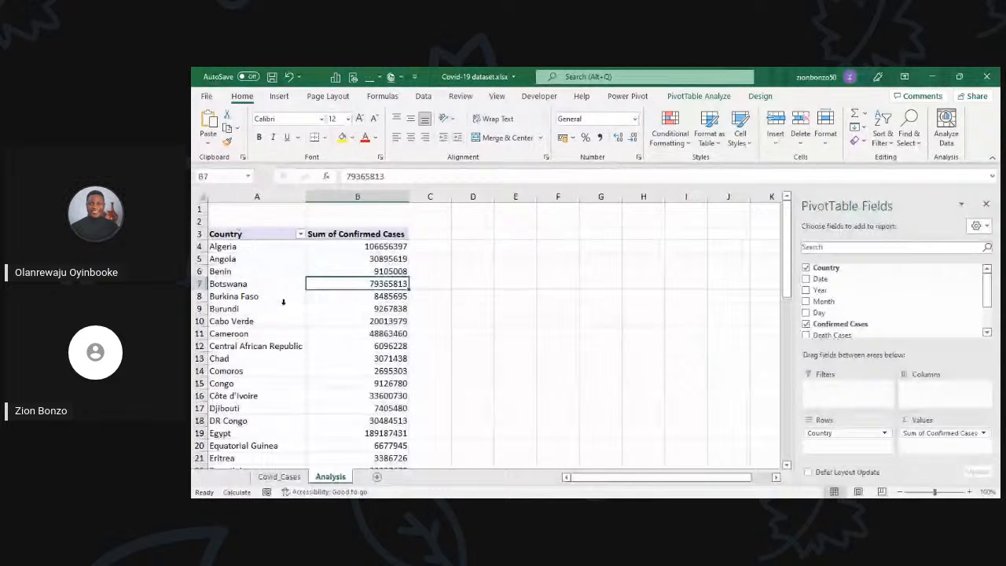
Step: Examine the confirmed-case sums of the individual countries throughout the PivotTable on the Analysis sheet
ctrl+scroll(324, 313, up, 3)
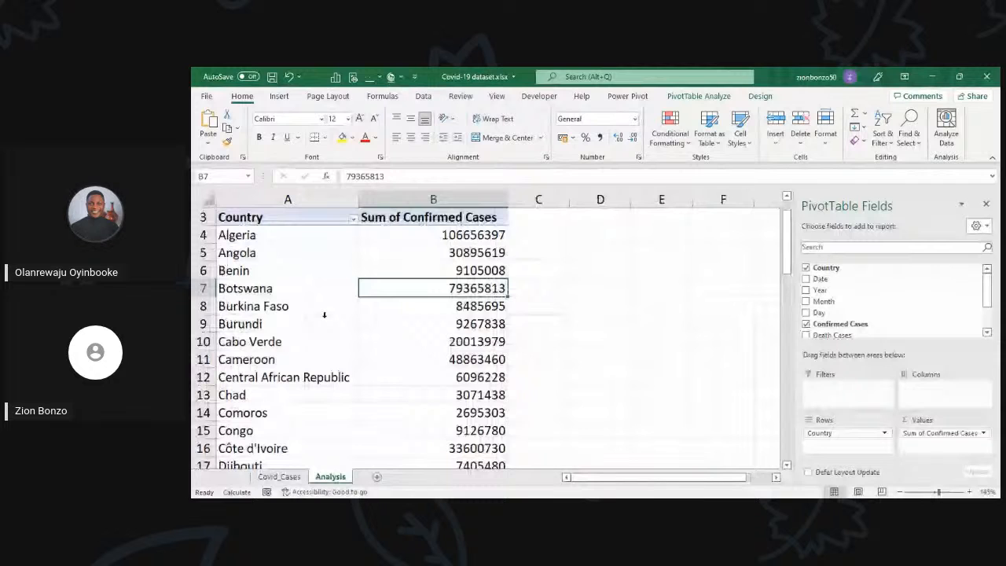
scroll(324, 315, up, 1)
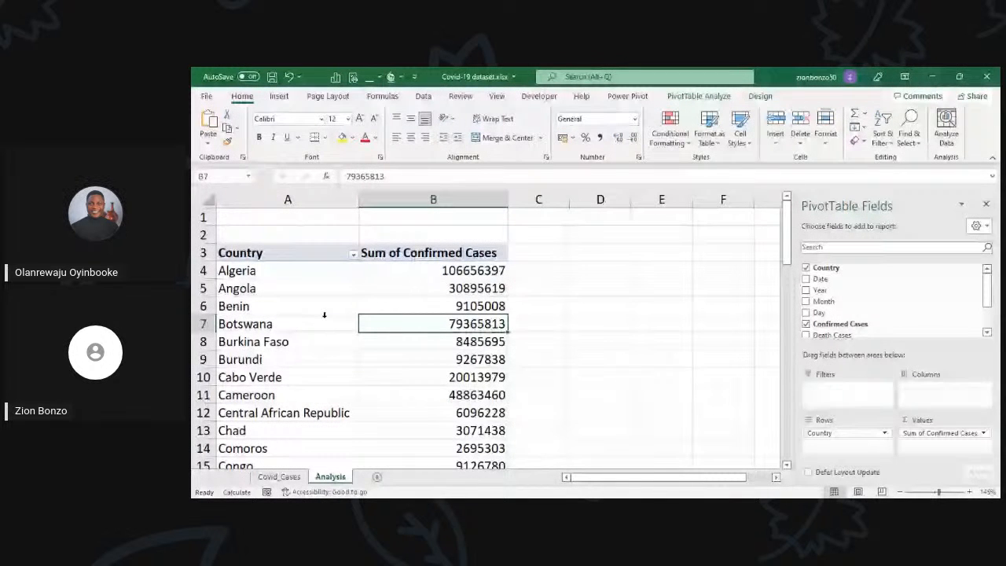
scroll(324, 314, down, 1)
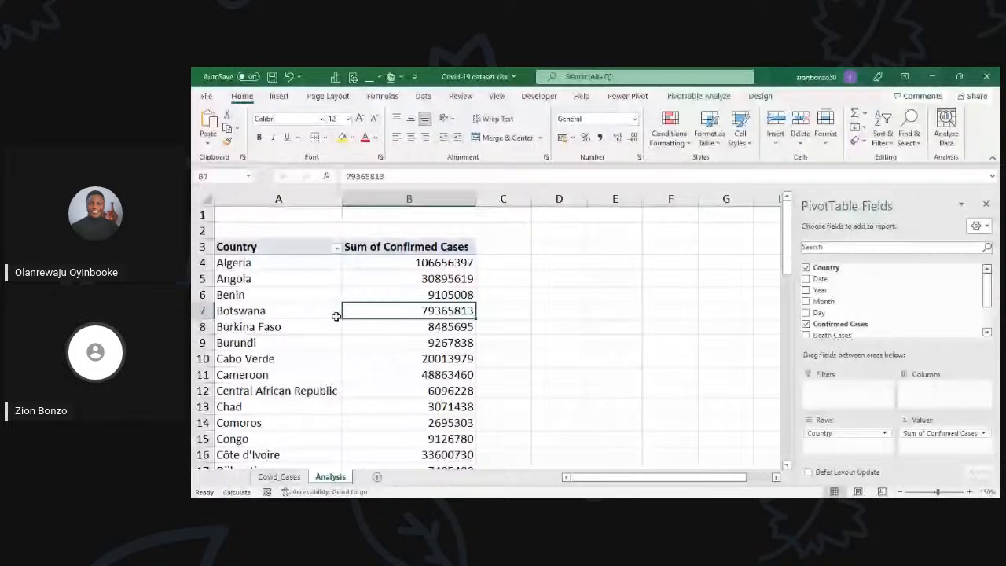
click(320, 263)
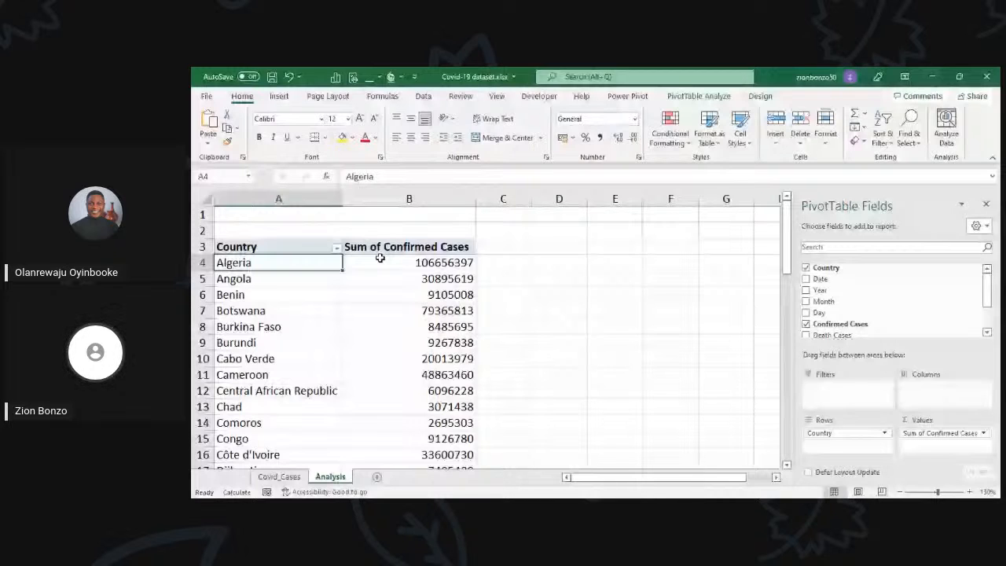
click(380, 260)
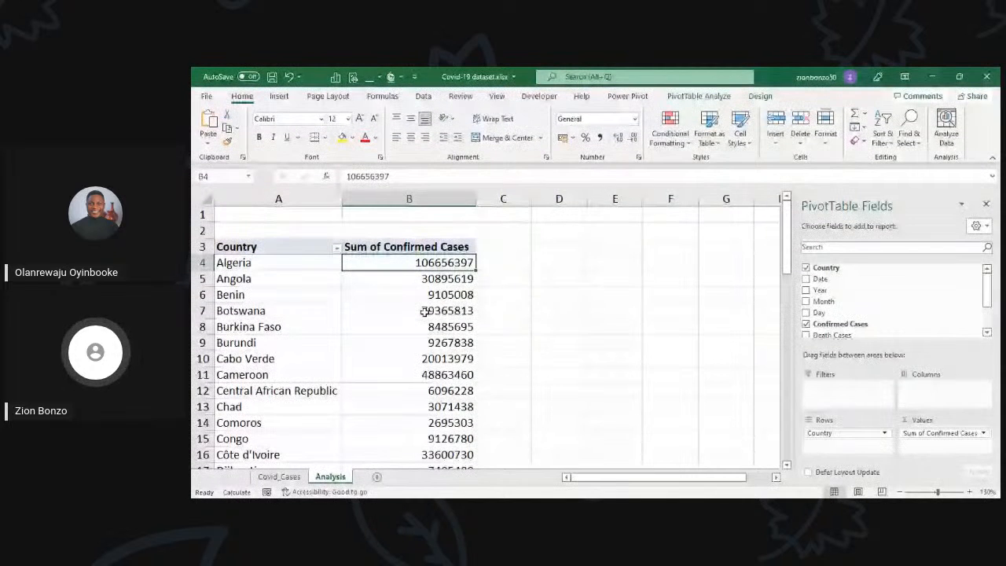
click(406, 291)
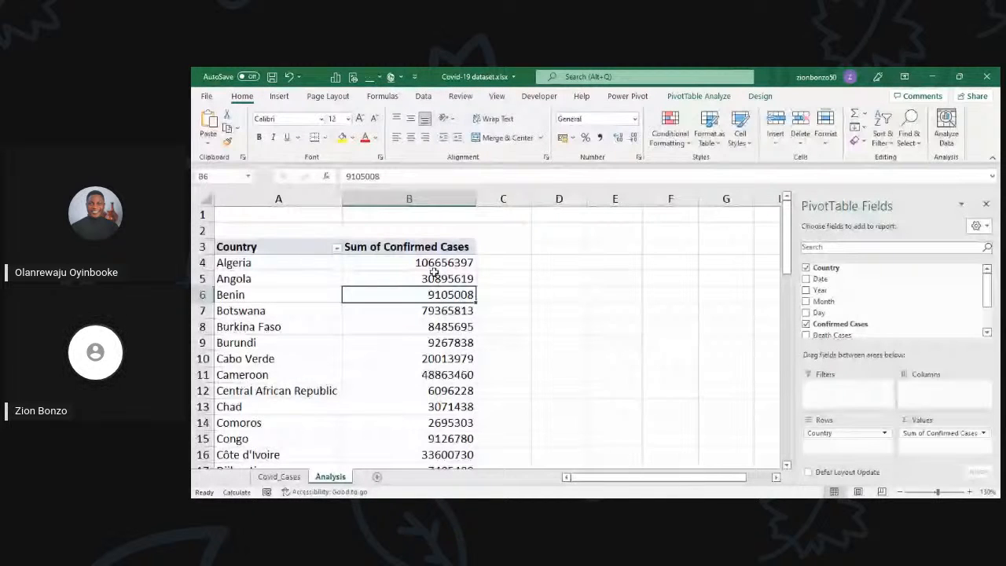
click(435, 274)
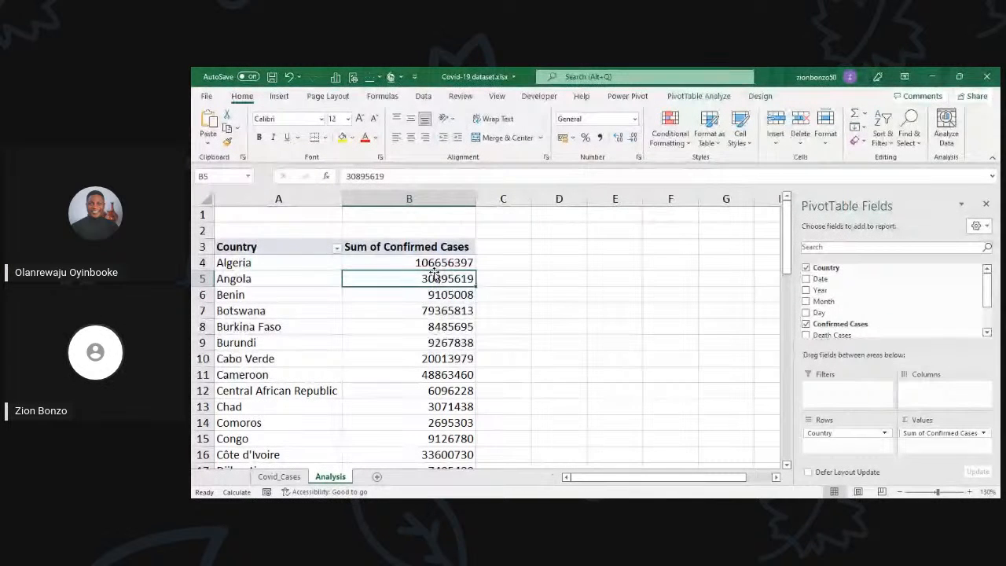
click(437, 264)
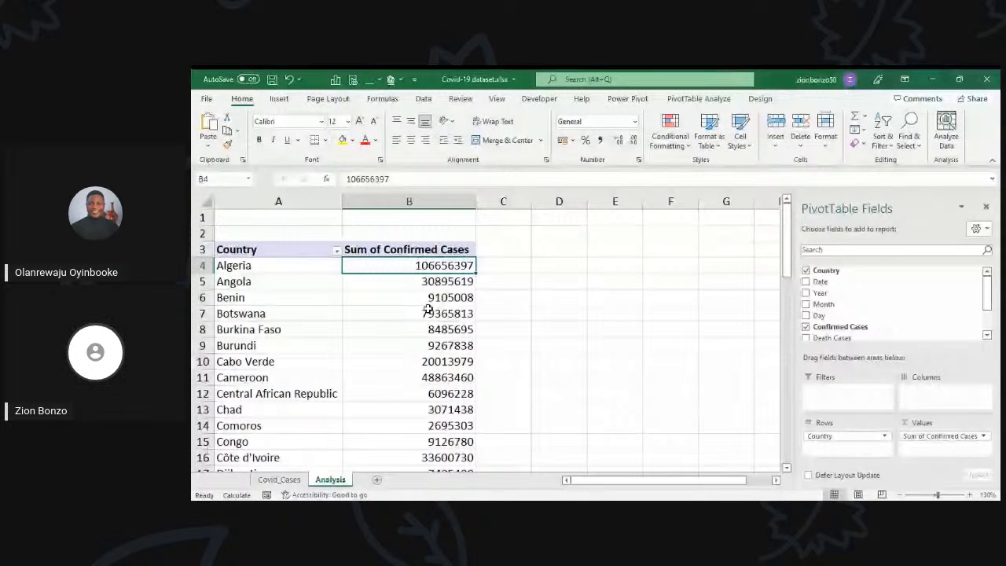
click(428, 308)
scroll(428, 308, down, 5)
scroll(428, 306, down, 7)
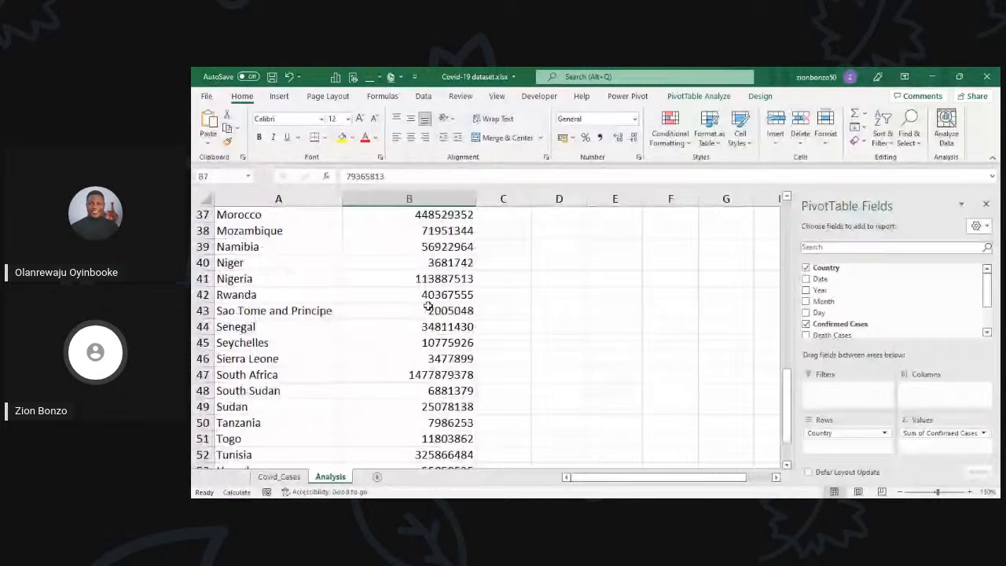
scroll(428, 306, up, 12)
click(354, 285)
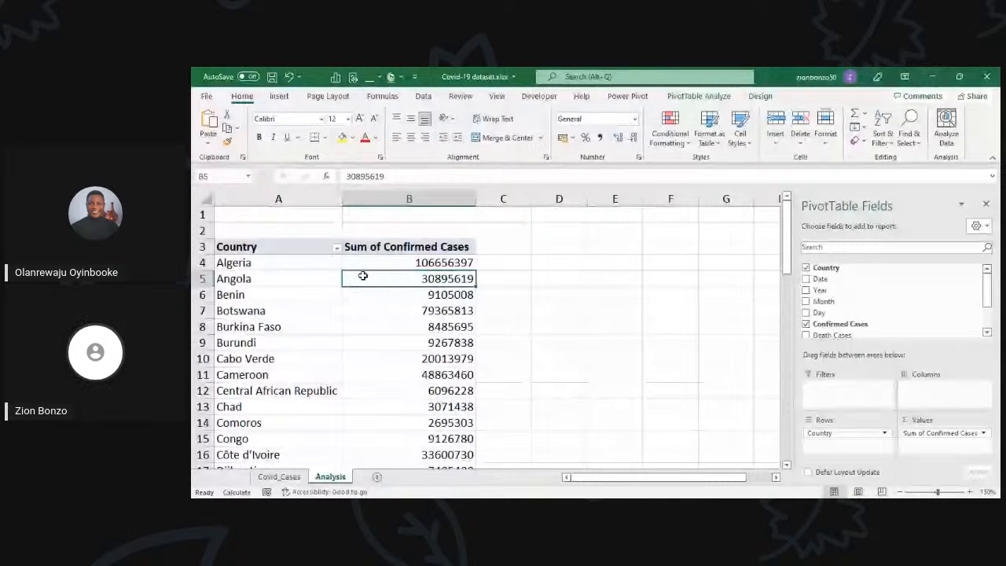
Step: Filter the PivotTable's Country field to the top 5 items by Sum of Confirmed Cases
click(292, 246)
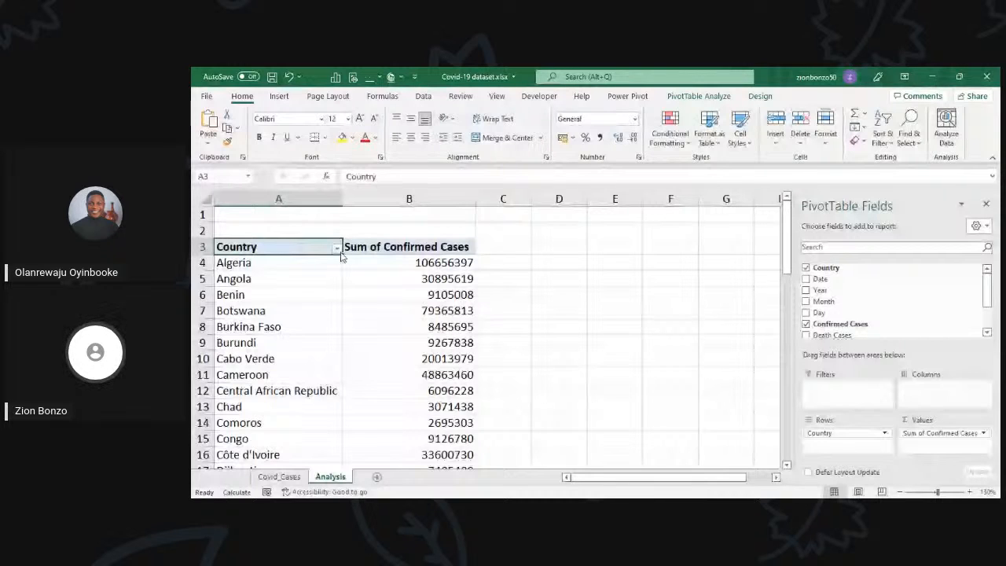
click(338, 249)
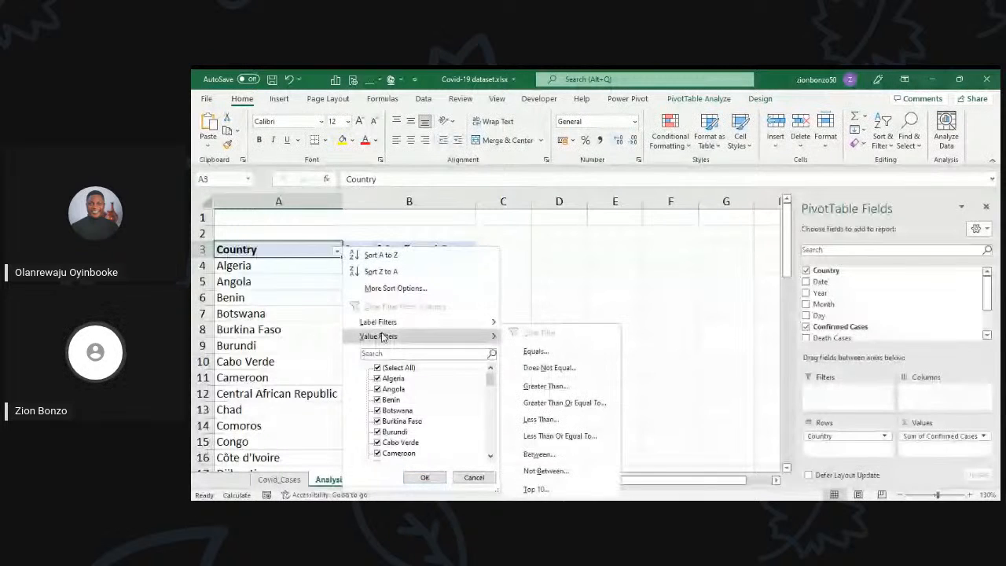
mouse_move(390, 338)
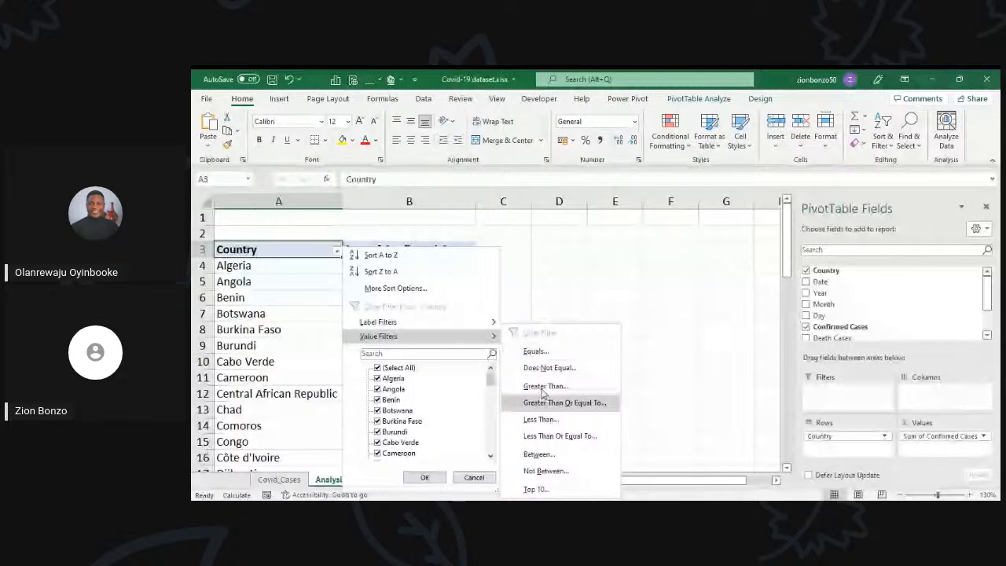
click(537, 490)
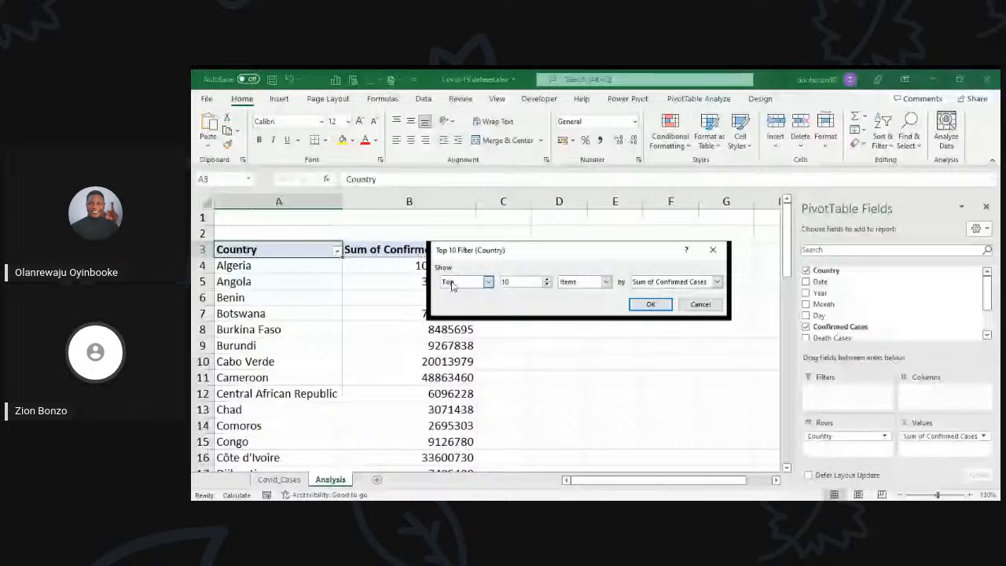
click(470, 285)
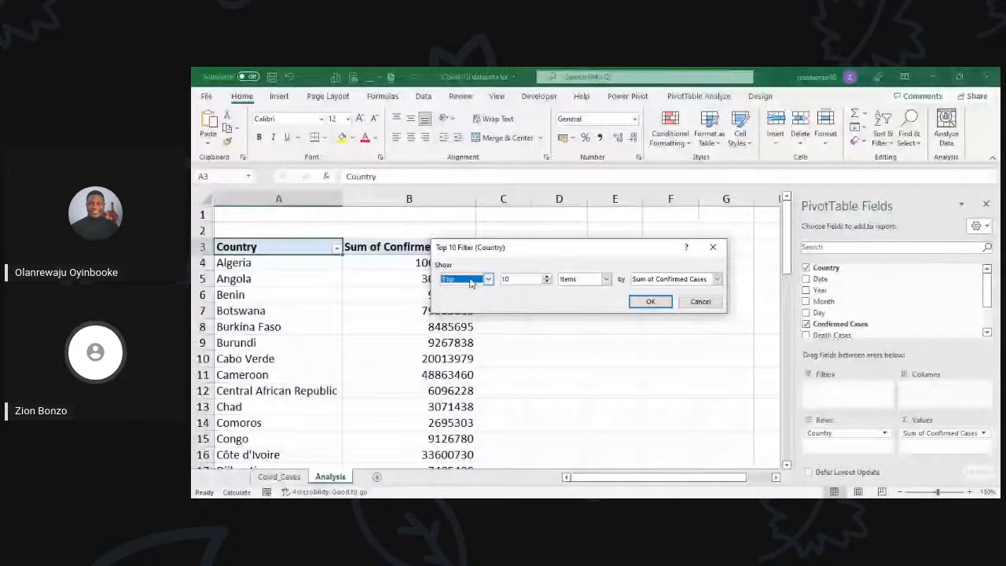
click(515, 279)
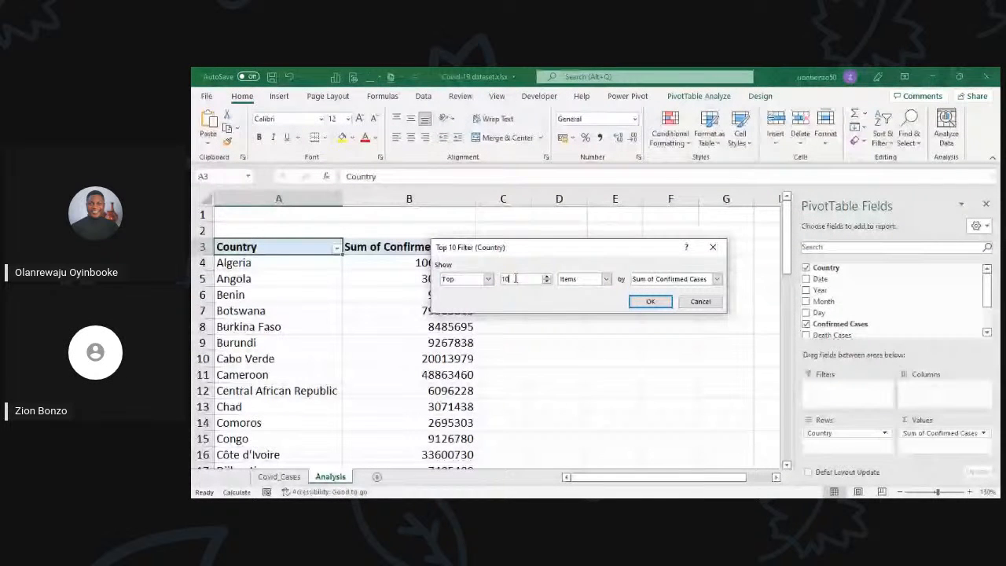
key(BackSpace)
key(BackSpace)
text(5)
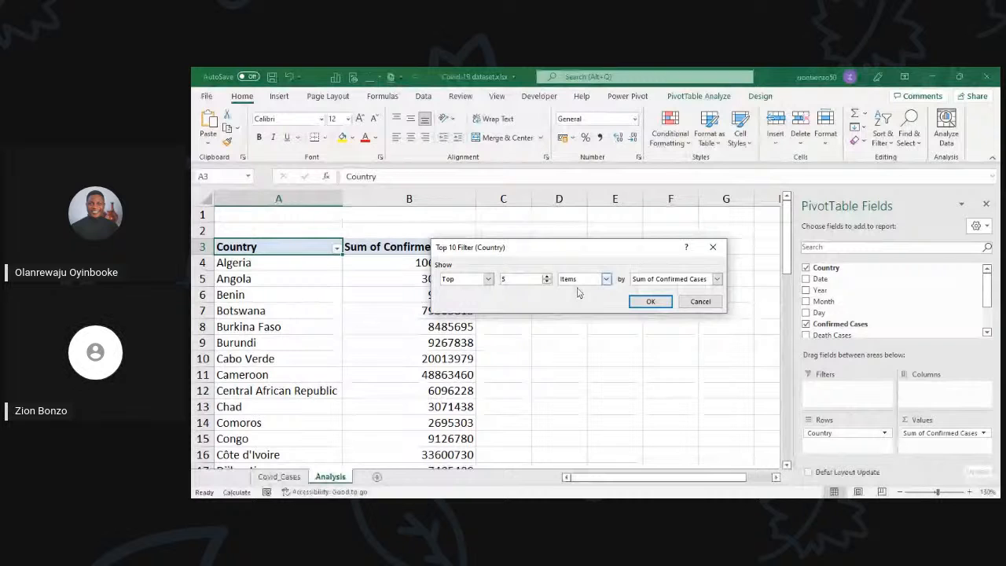
click(650, 302)
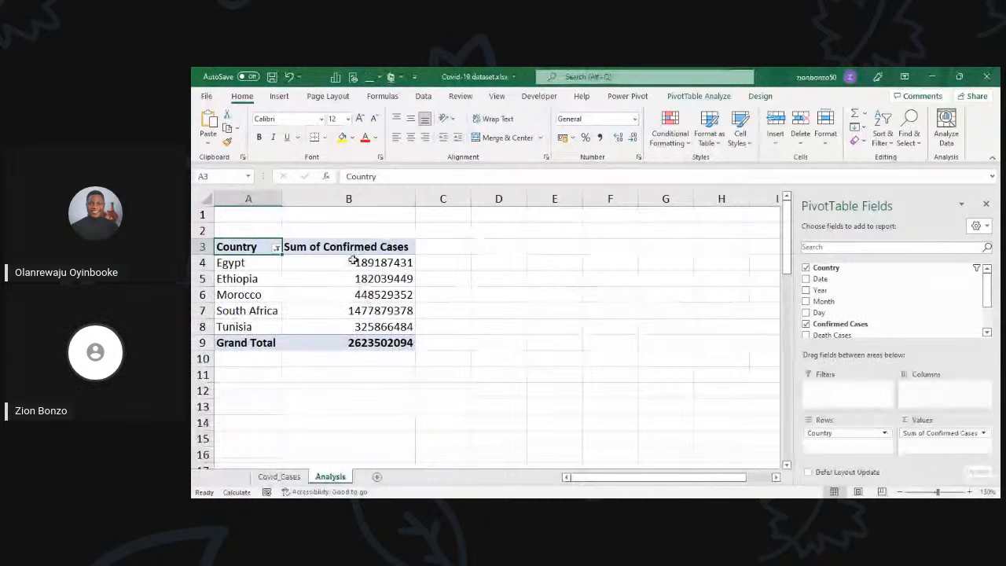
Step: Sort the filtered PivotTable by Sum of Confirmed Cases from largest to smallest
click(353, 275)
click(353, 262)
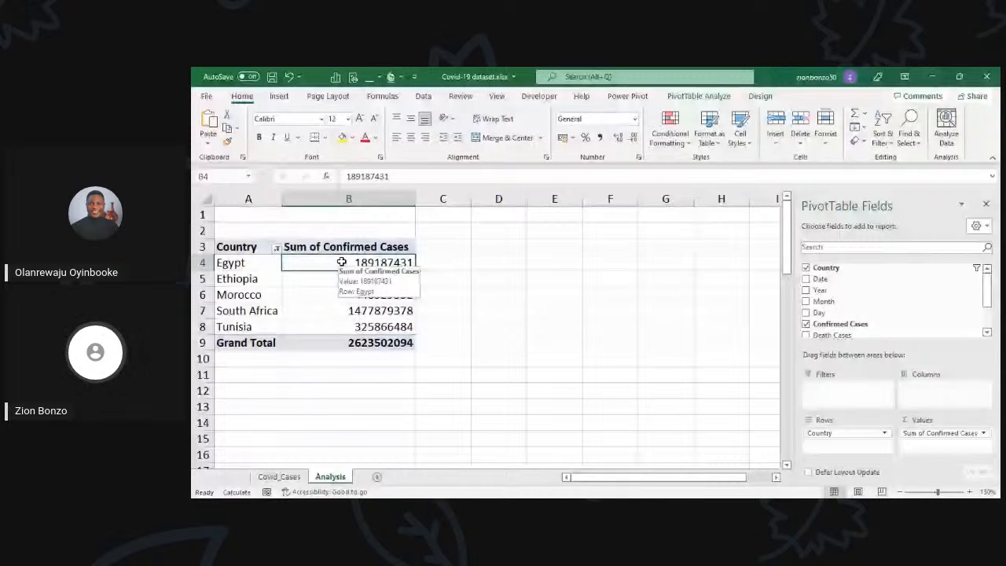
right_click(339, 265)
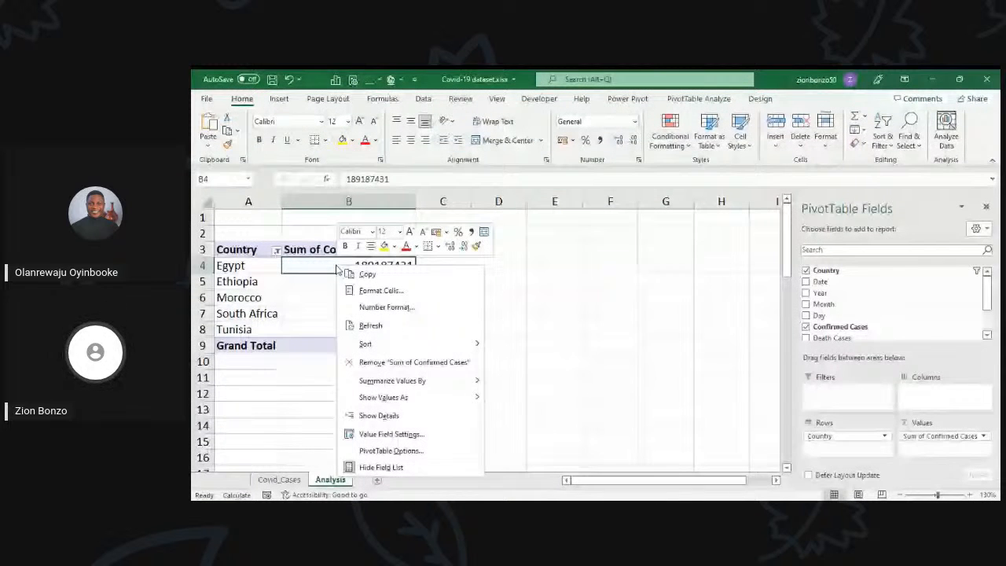
click(511, 359)
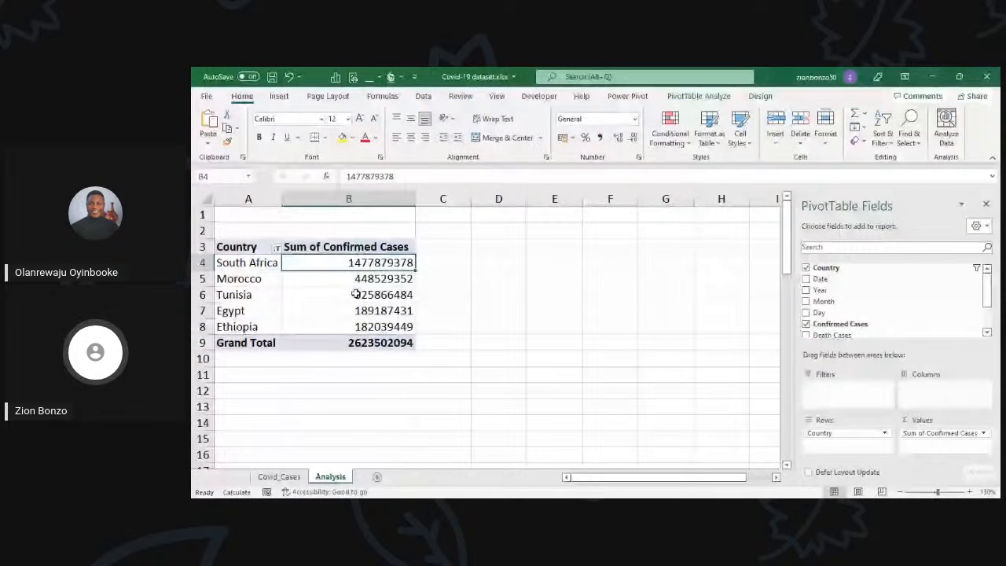
click(355, 294)
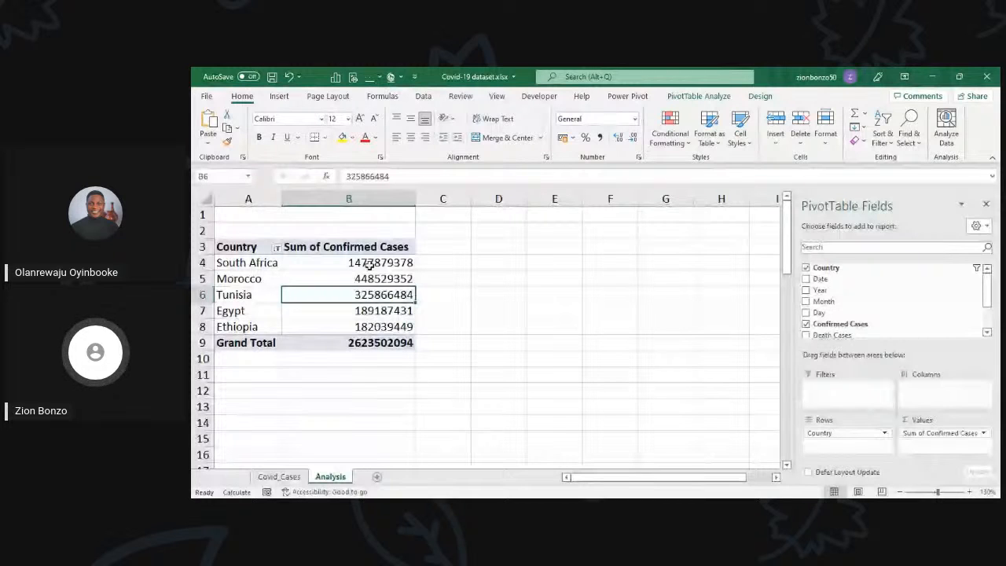
click(279, 477)
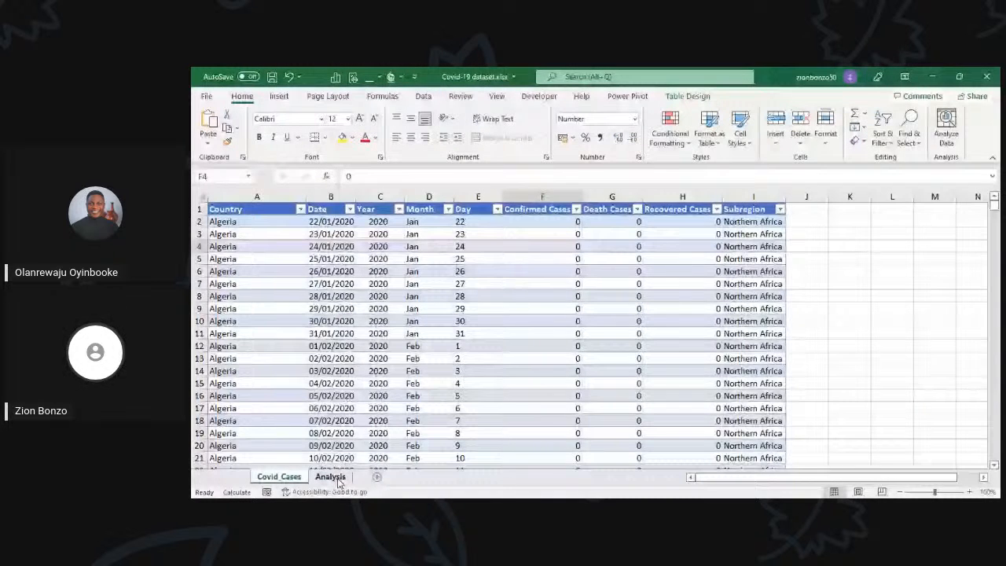
click(336, 479)
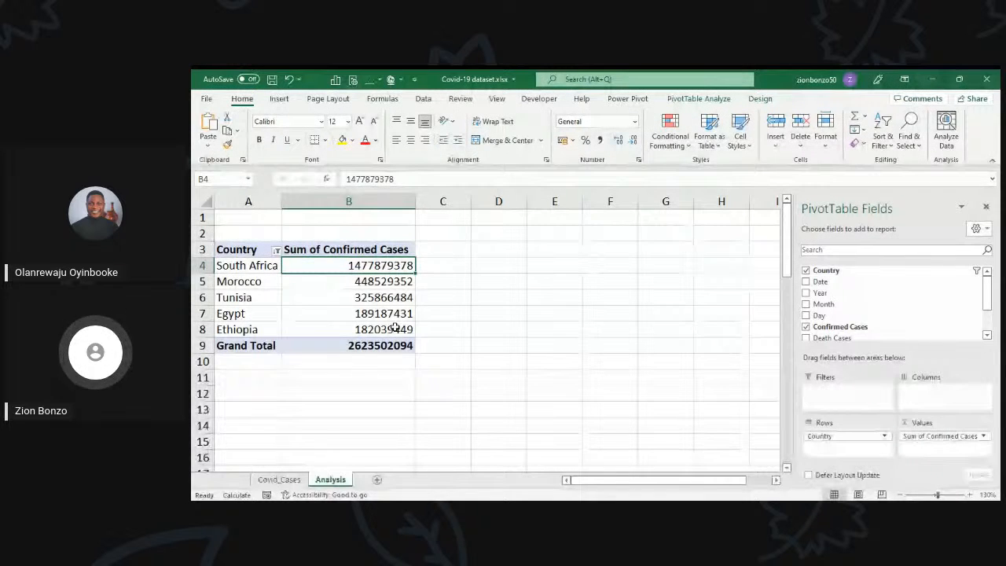
click(394, 329)
Step: Copy the whole top 5 countries PivotTable and paste the duplicate below it at cell A13
click(384, 296)
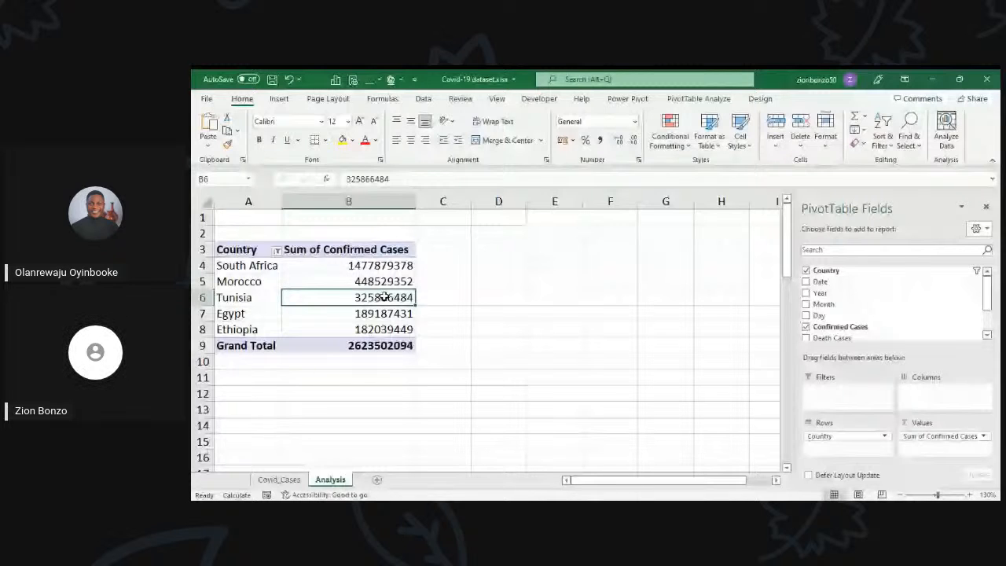
key(ctrl+a)
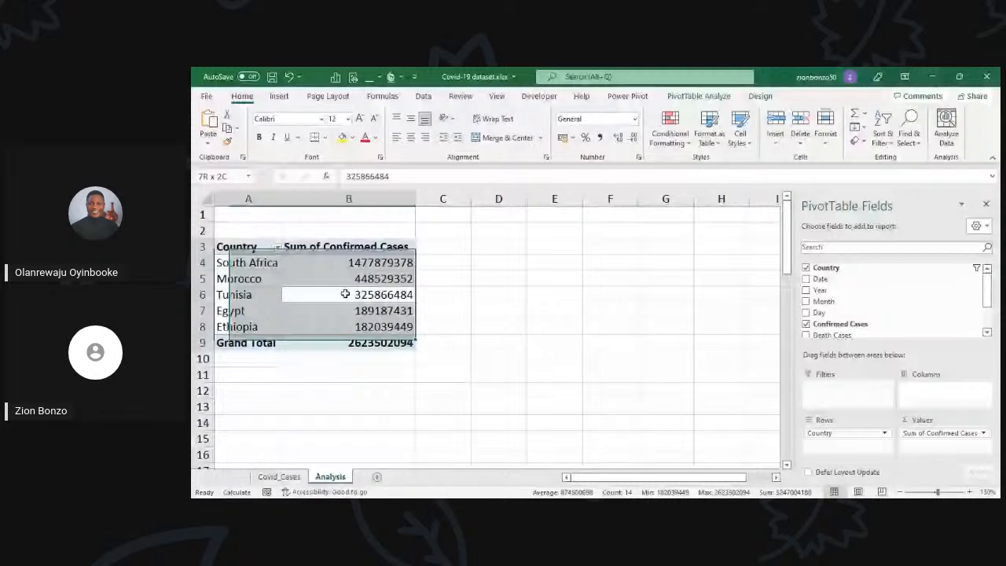
key(ctrl+c)
scroll(345, 294, down, 1)
scroll(345, 292, down, 1)
click(253, 362)
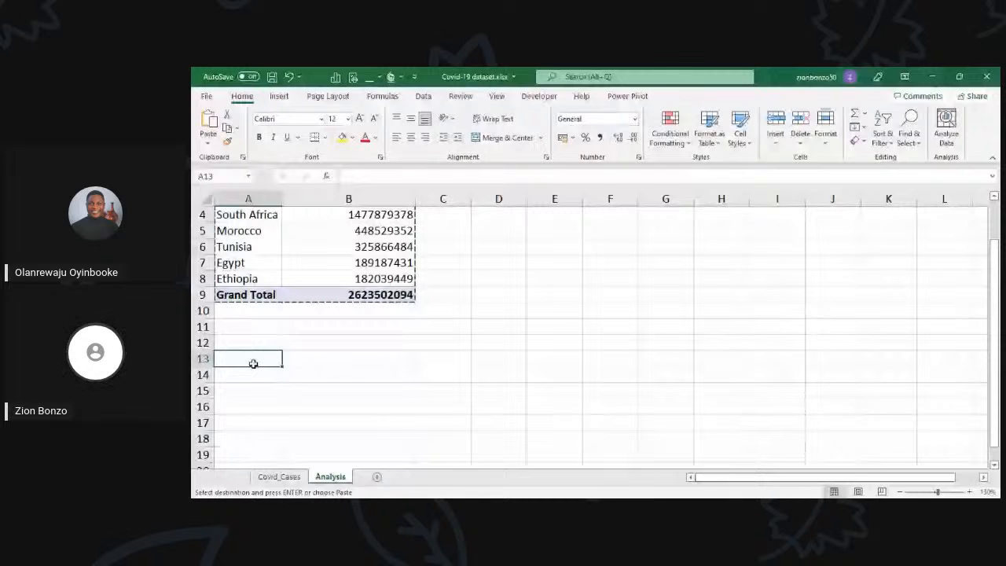
key(ctrl+v)
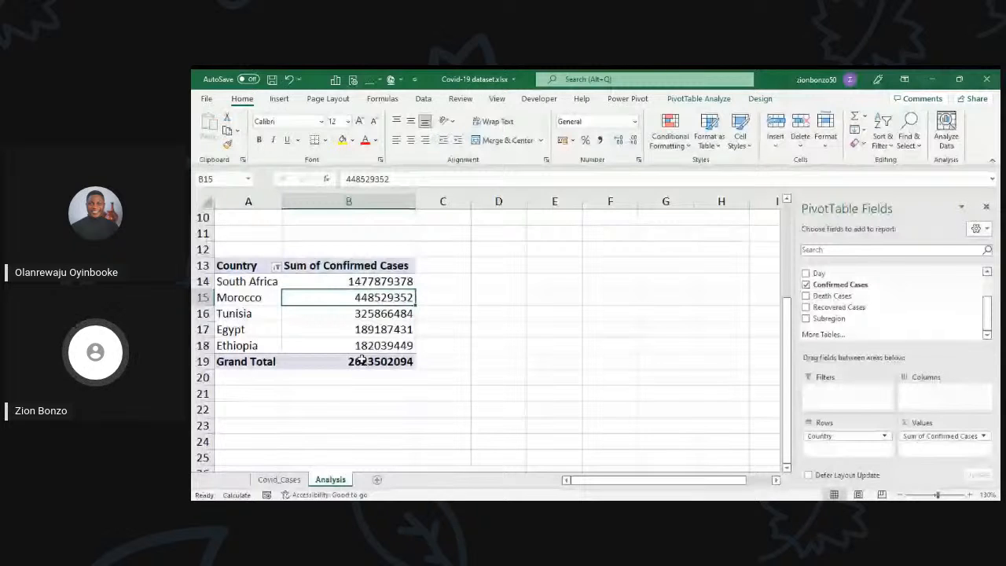
Step: Change the Country filter of the copied PivotTable at A13 to the bottom 5 items by Sum of Confirmed Cases
scroll(277, 322, up, 1)
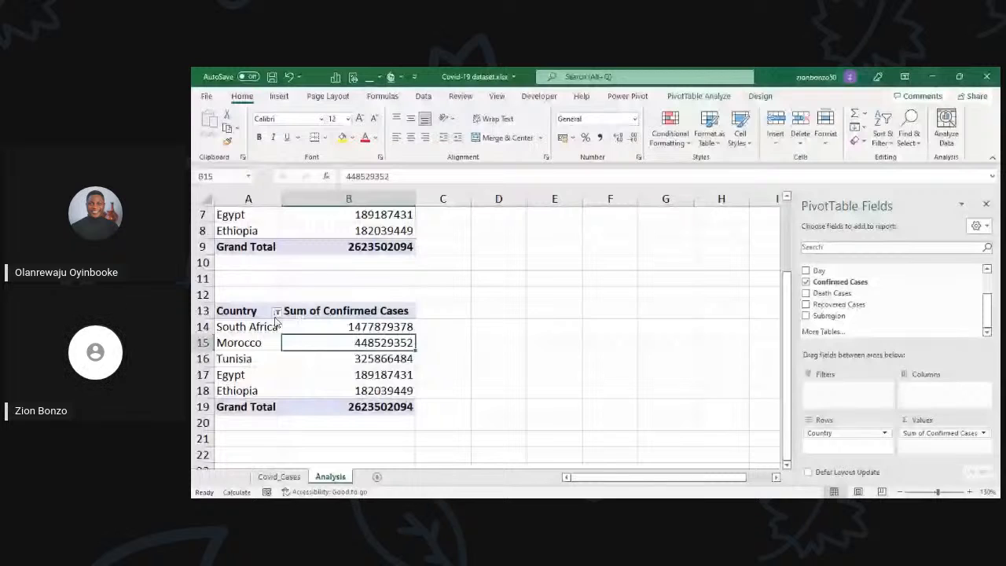
click(340, 327)
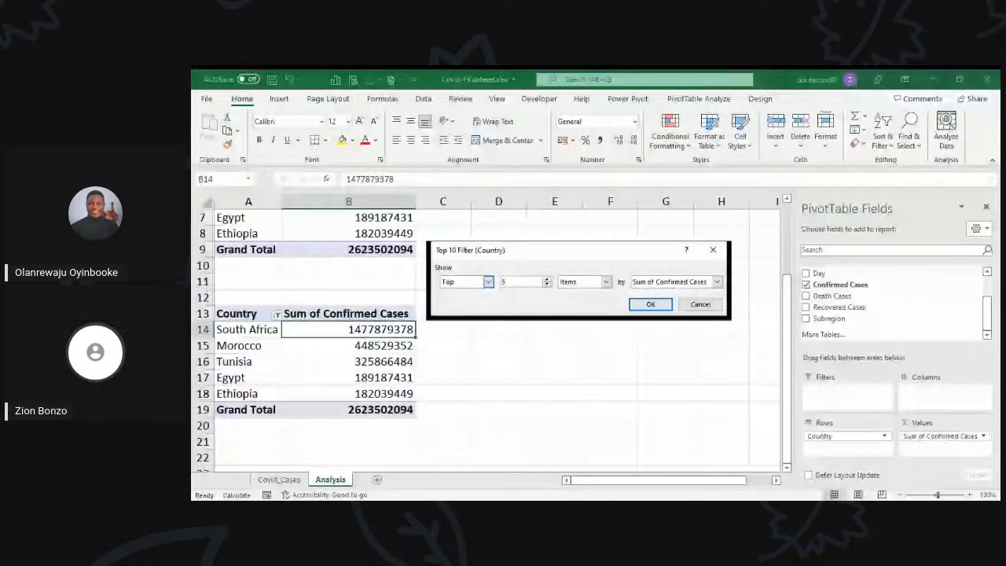
click(651, 304)
scroll(434, 363, up, 2)
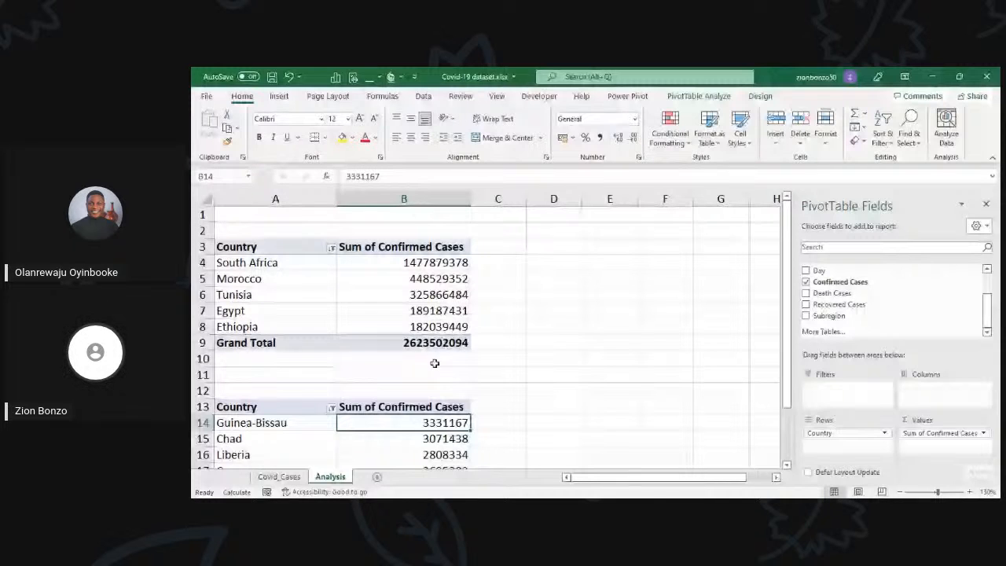
click(434, 295)
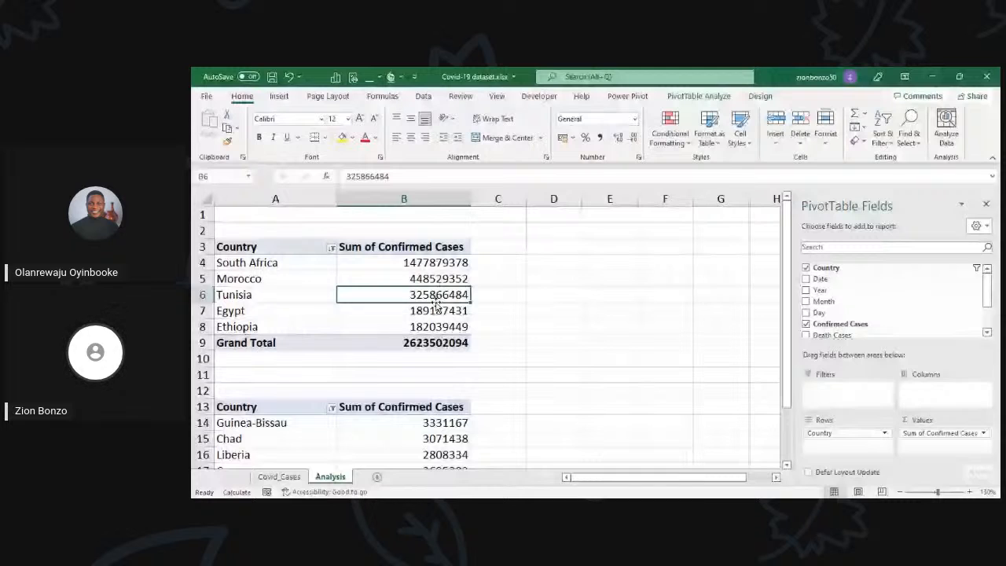
click(435, 281)
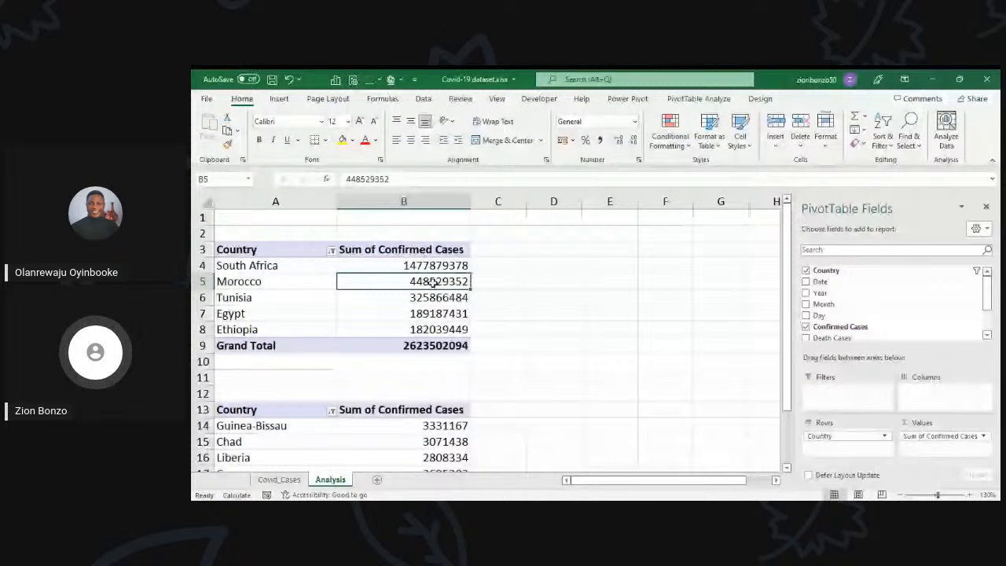
click(385, 311)
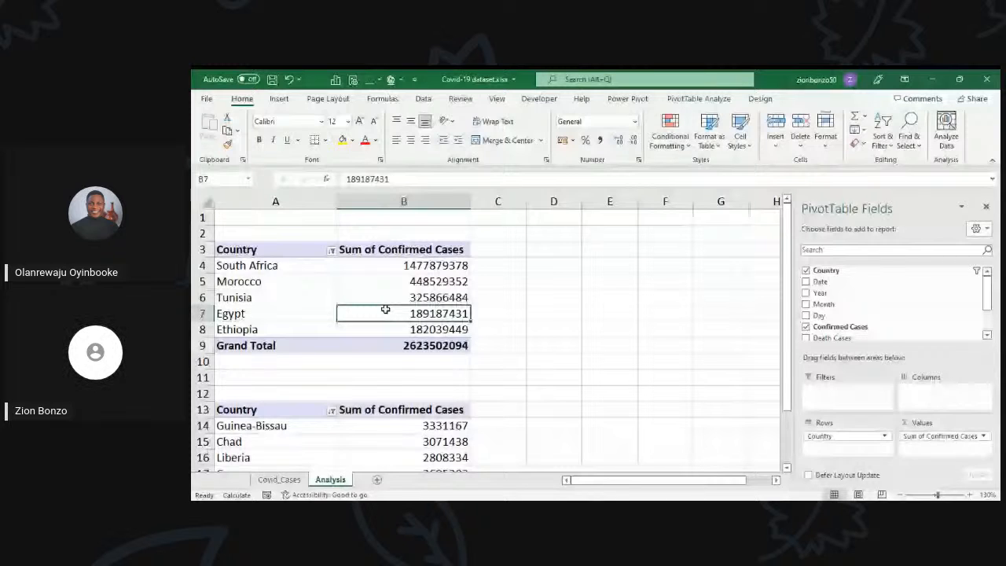
click(400, 442)
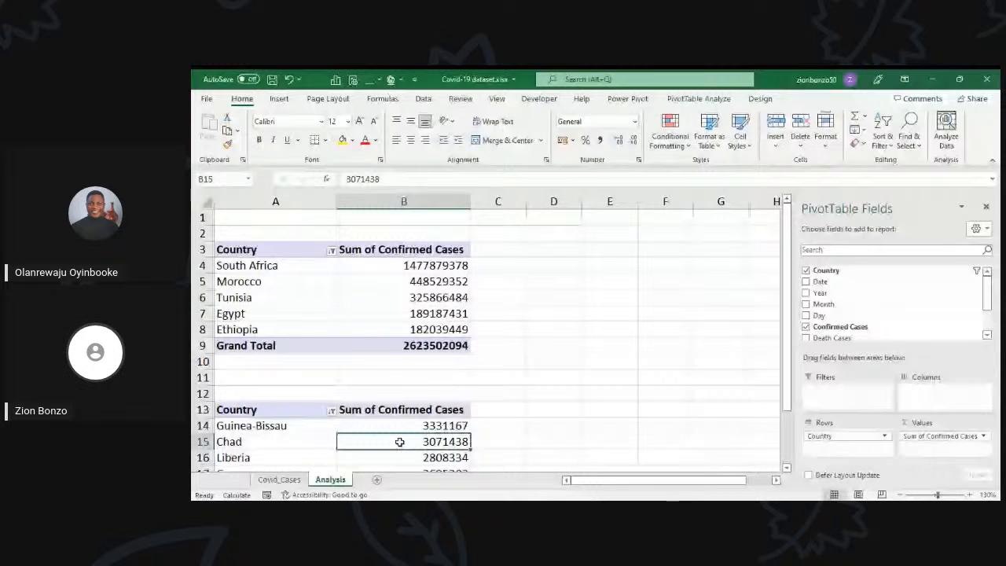
click(419, 313)
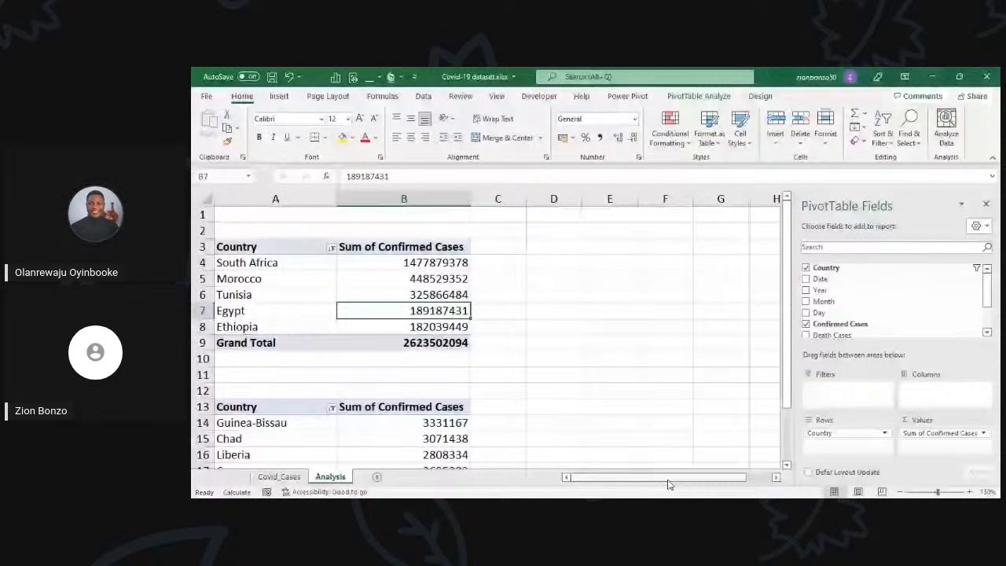
Step: Enlarge the Analysis sheet view to 140% and narrow the PivotTable Fields pane
click(967, 491)
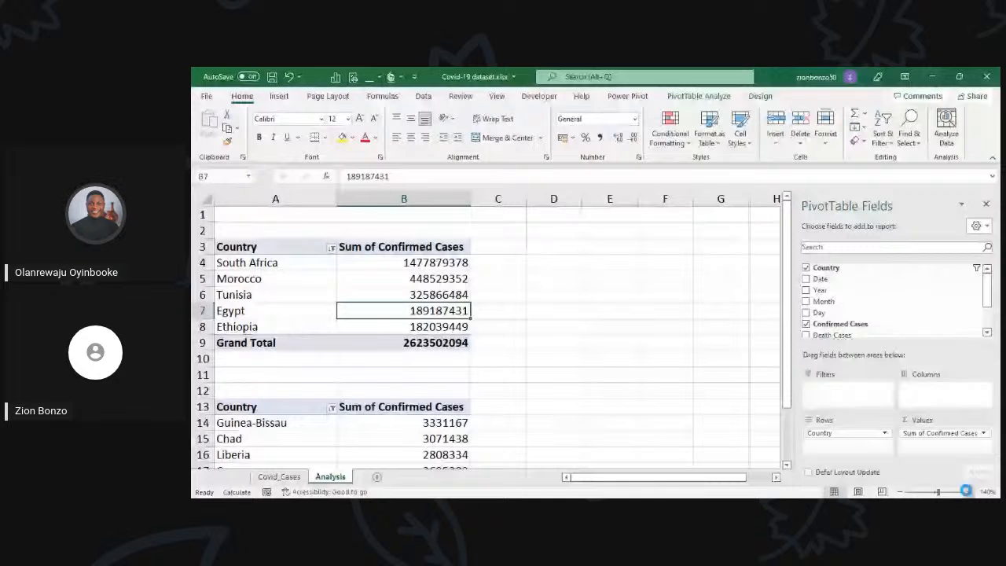
drag(794, 367, 814, 367)
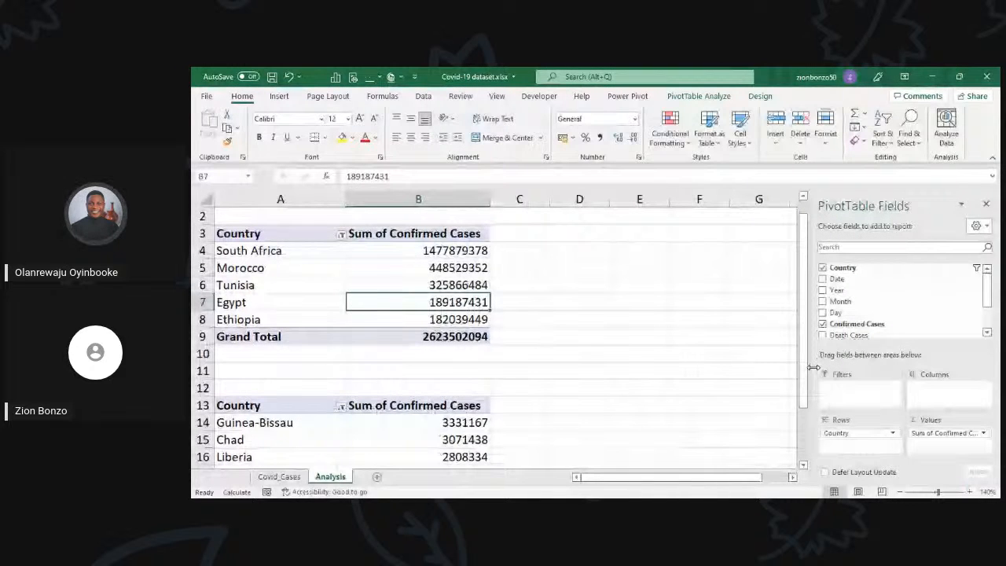
drag(813, 367, 839, 367)
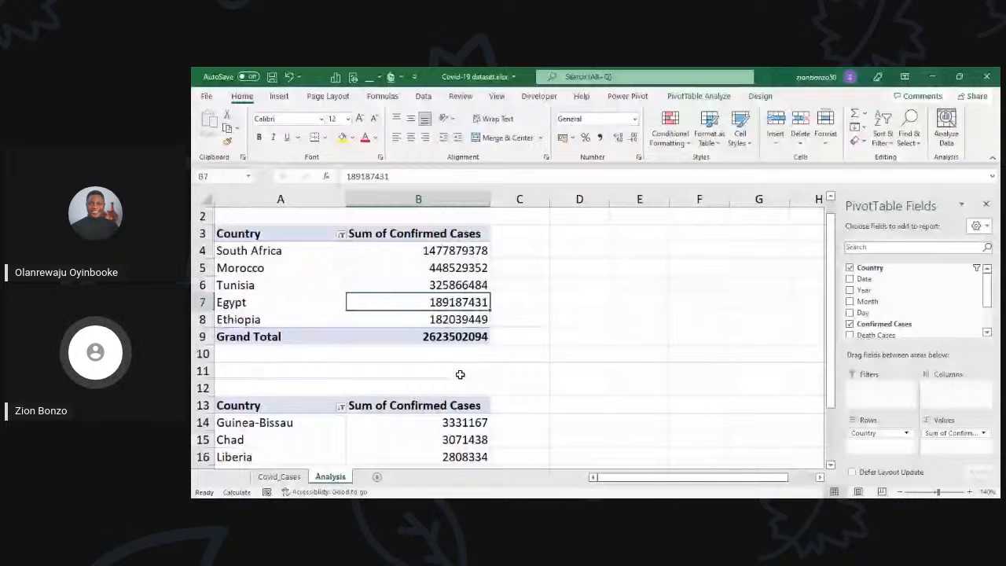
scroll(460, 374, up, 1)
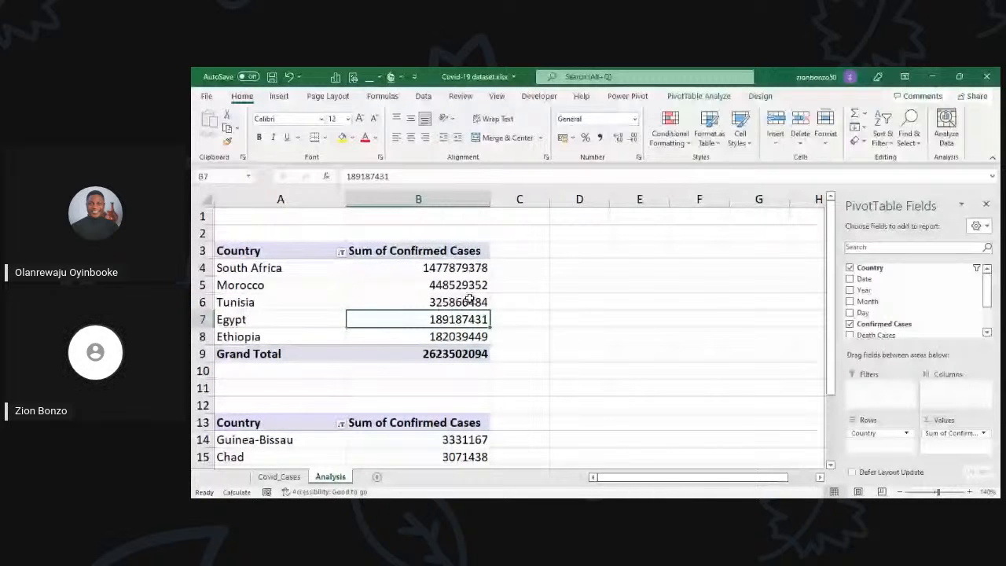
click(470, 300)
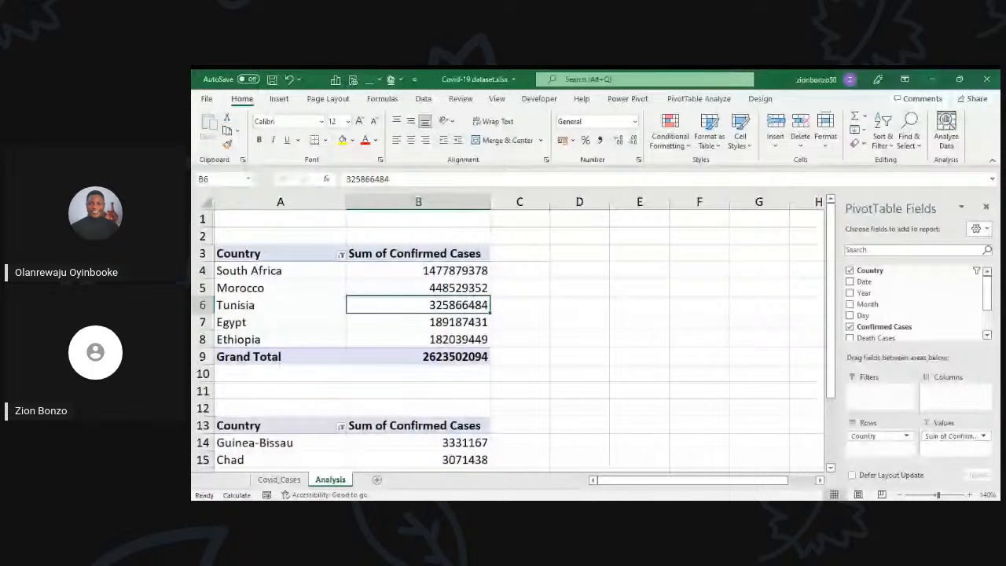
key(alt+Tab)
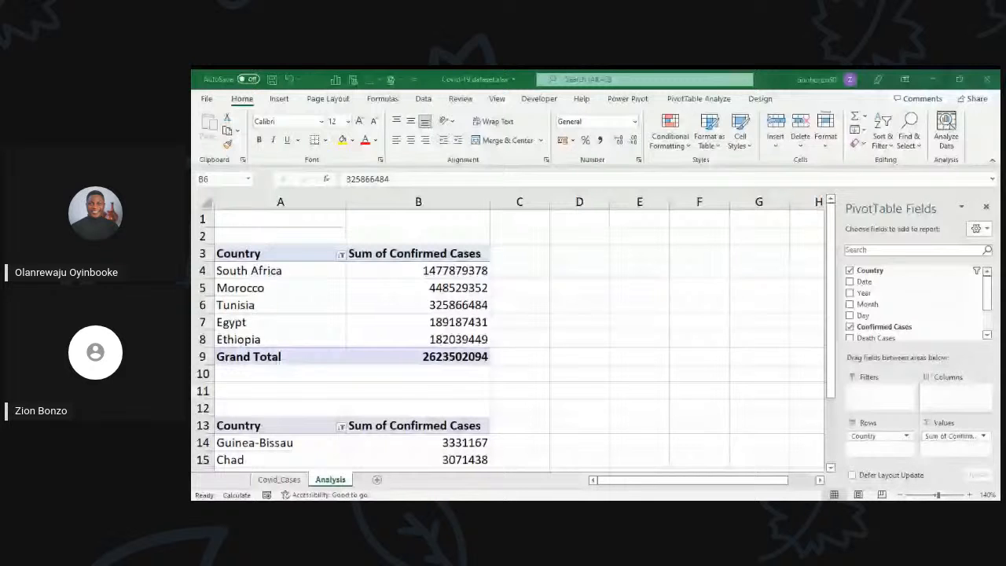
scroll(606, 402, up, 3)
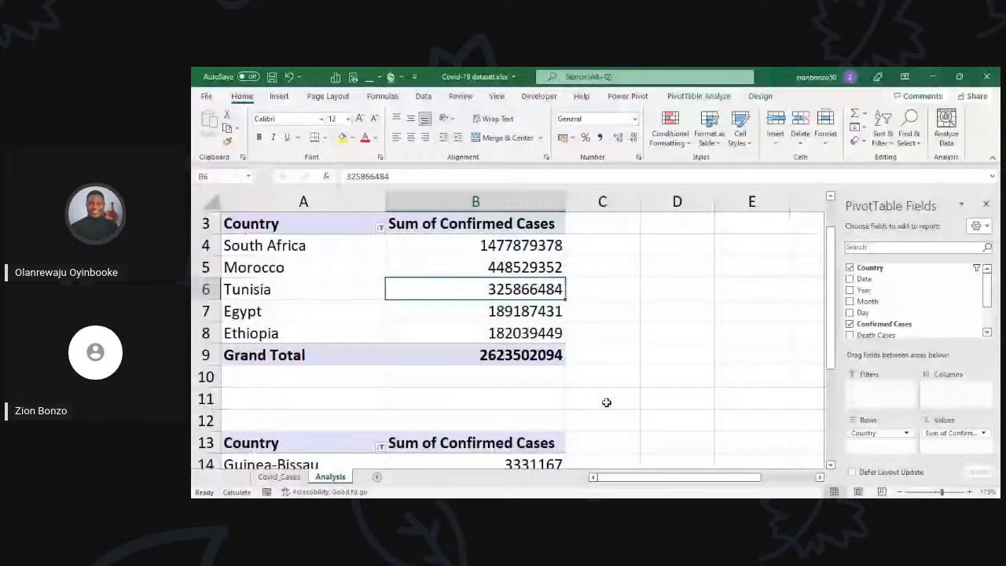
scroll(606, 402, up, 1)
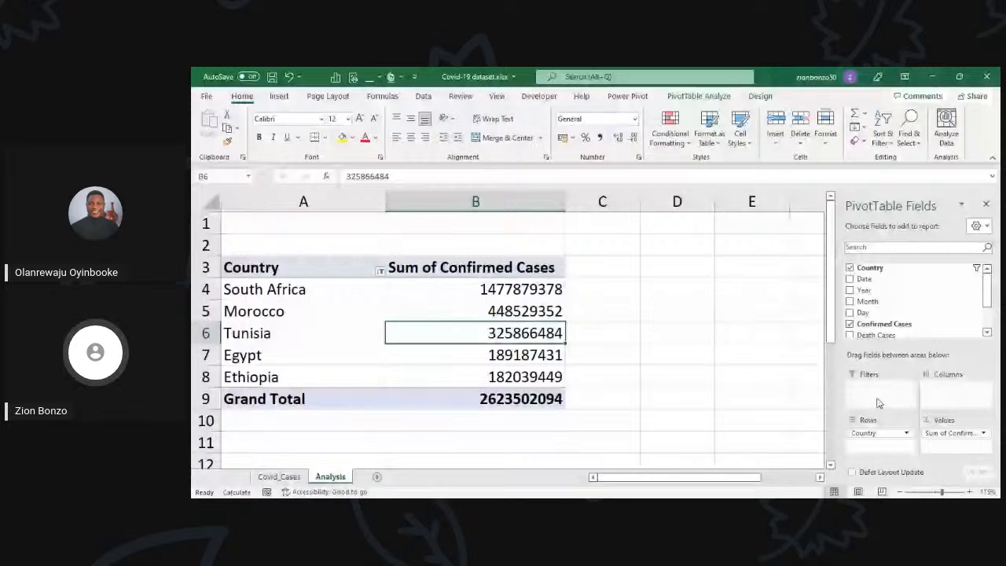
drag(838, 401, 848, 401)
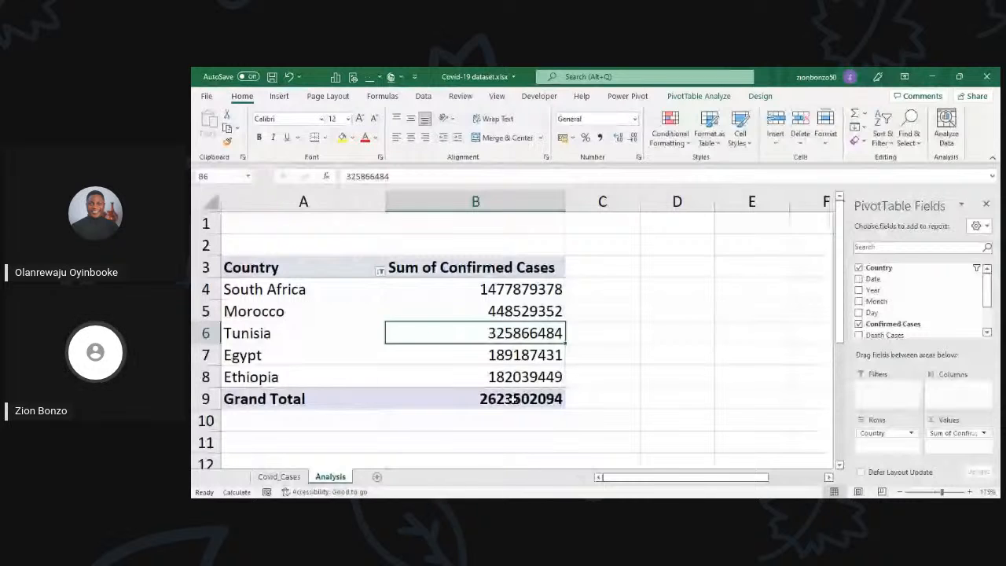
scroll(511, 399, down, 3)
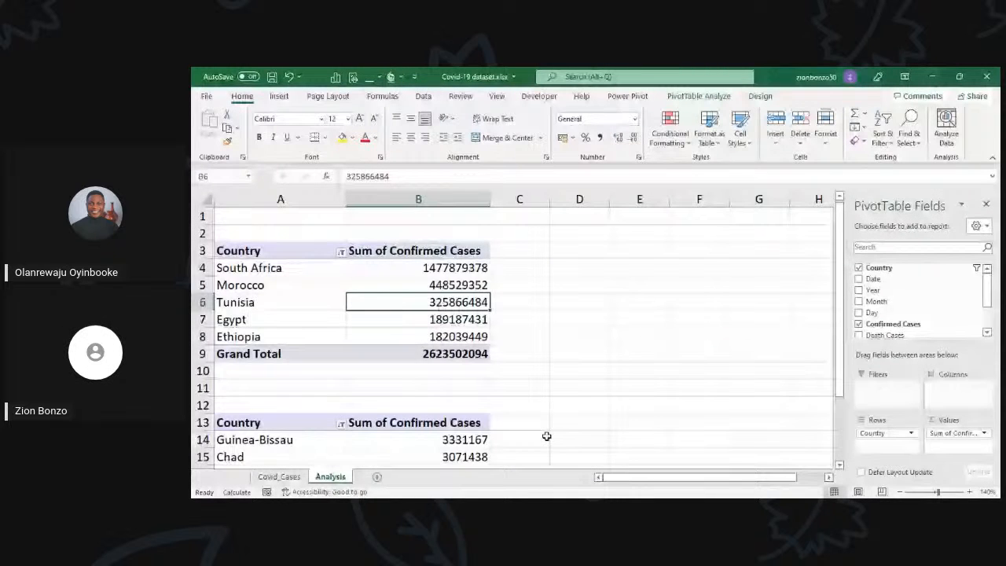
Step: Examine the Covid_Cases source table and compare it with the top 5 and bottom 5 PivotTables on the Analysis sheet
click(341, 278)
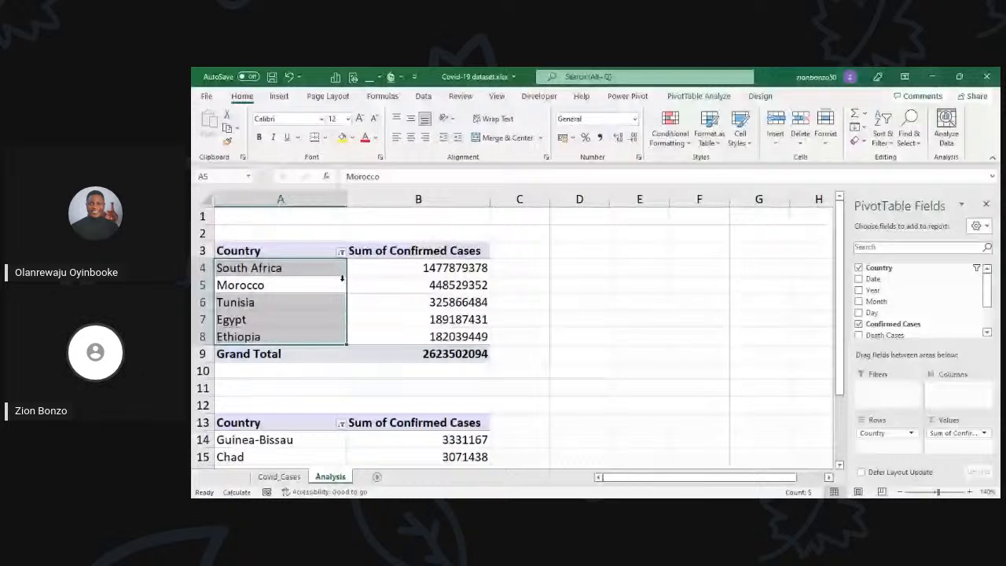
click(356, 288)
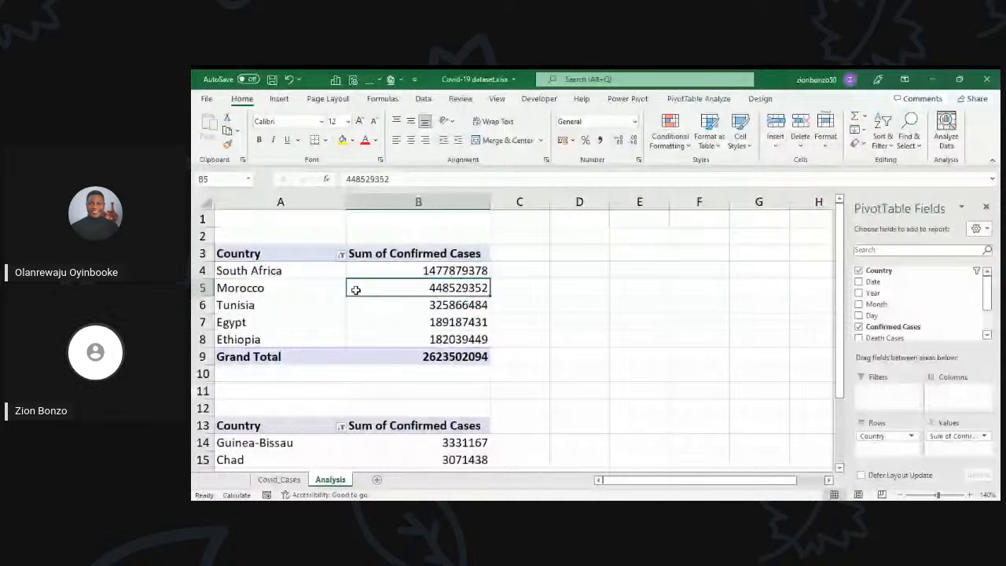
key(ctrl+Page_Up)
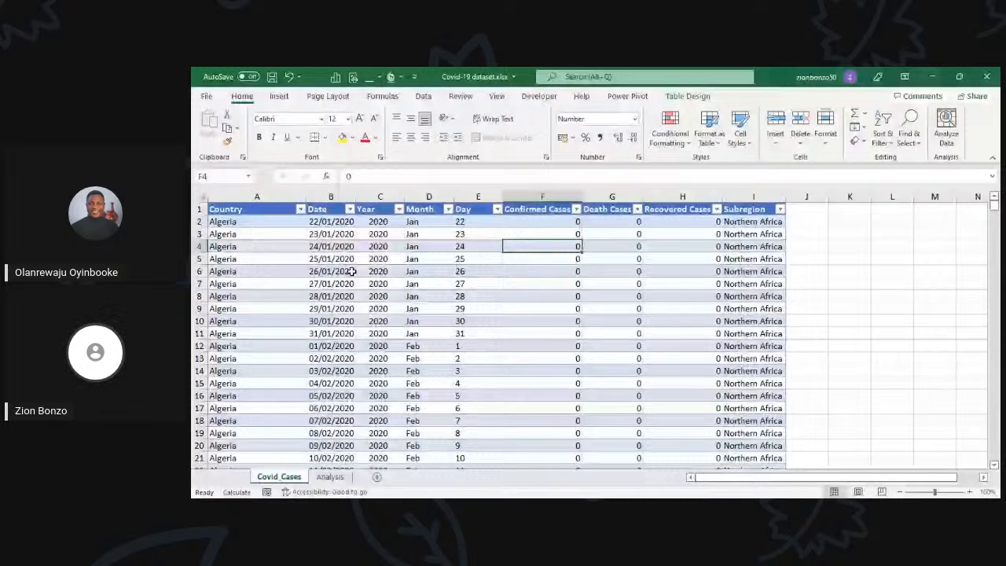
key(ctrl+Page_Down)
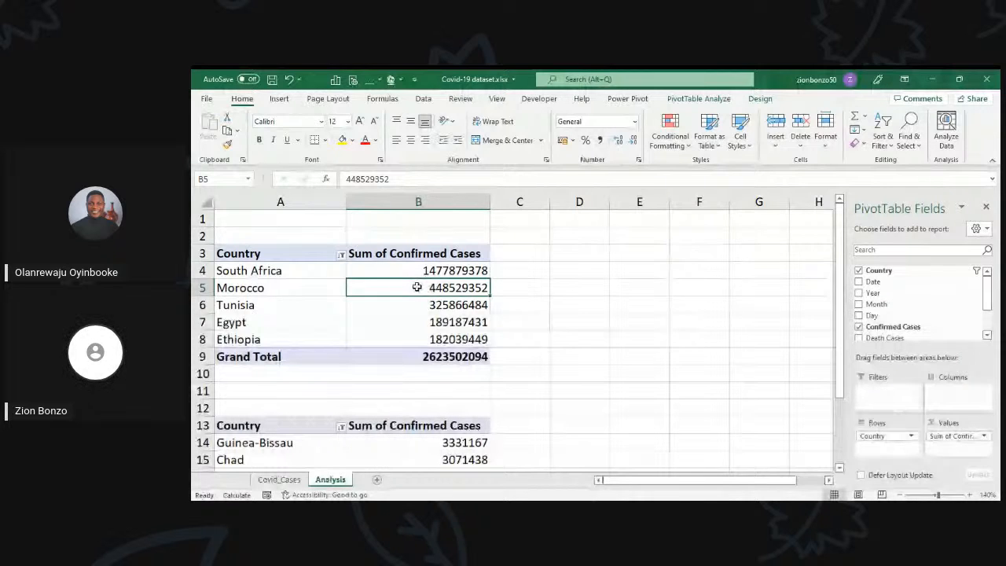
click(412, 269)
scroll(409, 314, down, 2)
click(402, 373)
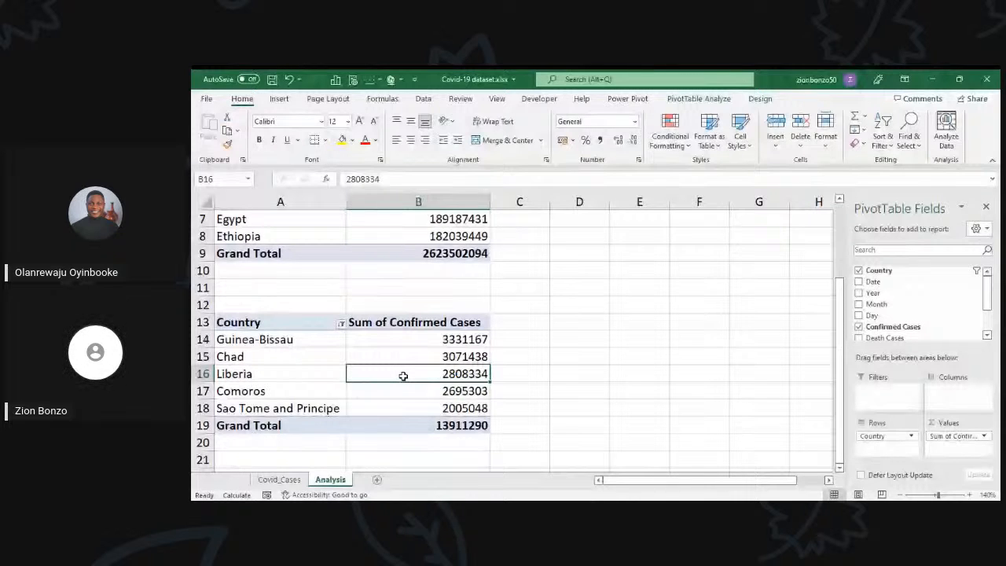
scroll(403, 376, up, 2)
click(391, 338)
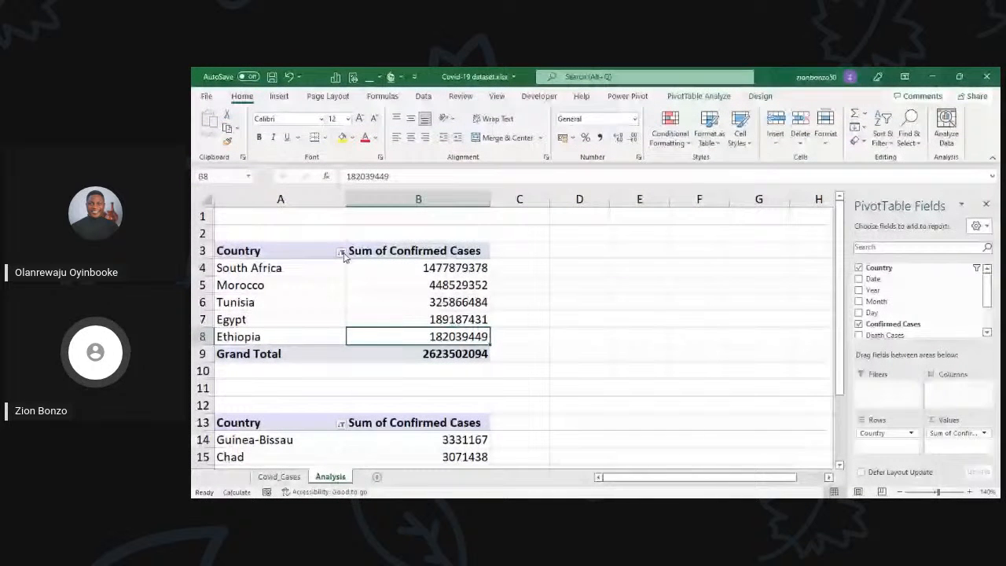
Step: Review the Country value filter of the upper PivotTable and reapply it with the top 5 items by Sum of Confirmed Cases
click(340, 251)
mouse_move(413, 344)
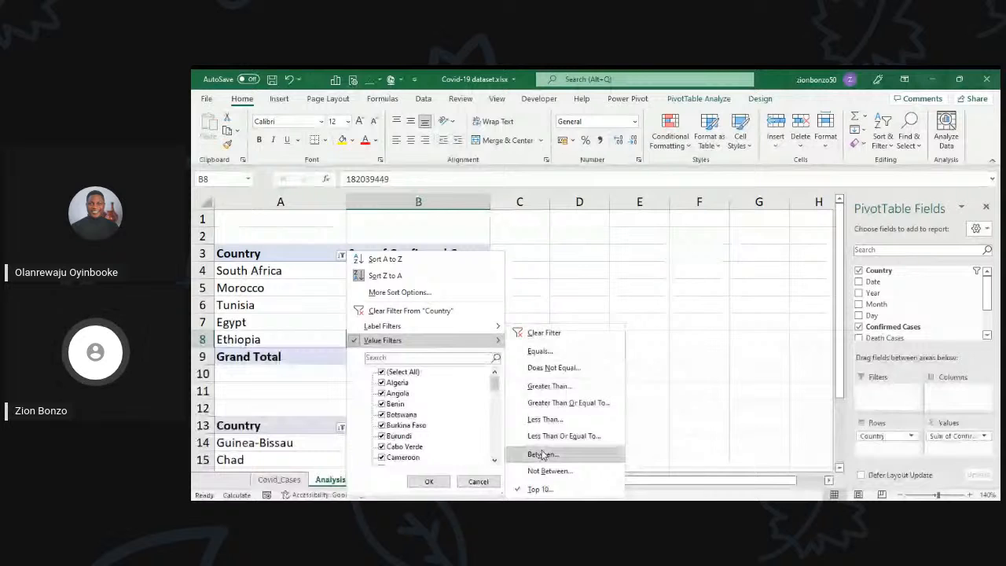
click(543, 491)
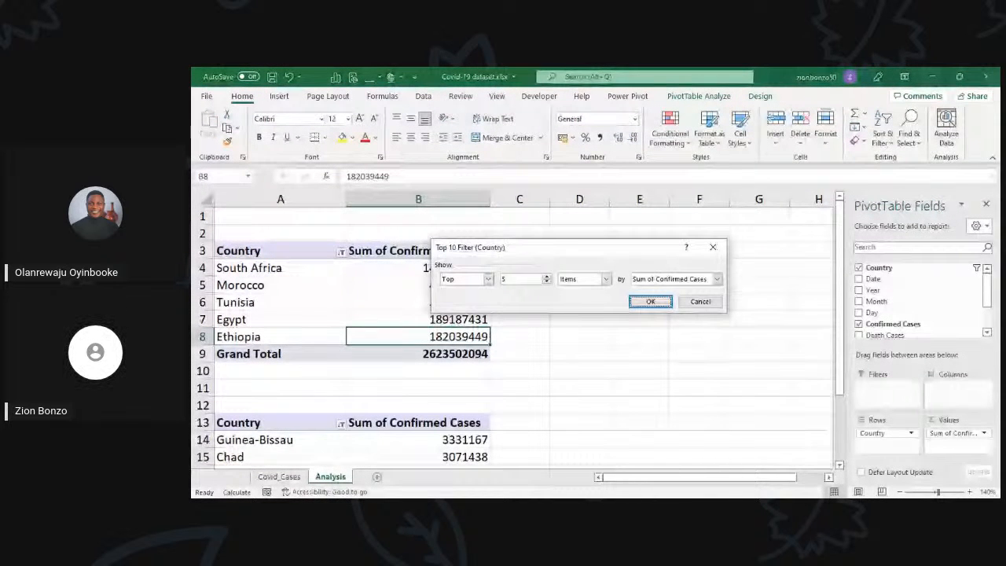
drag(550, 248, 533, 242)
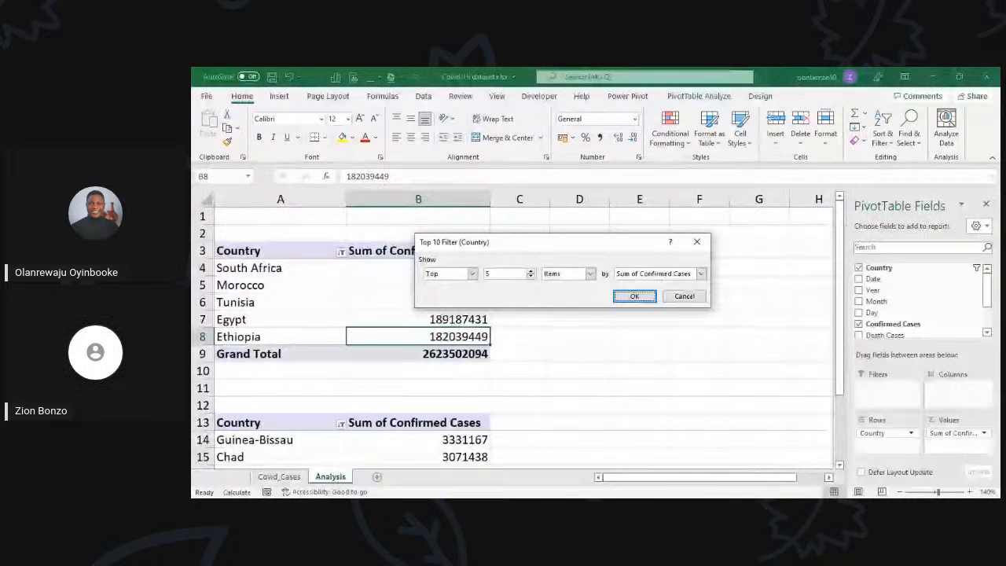
click(491, 273)
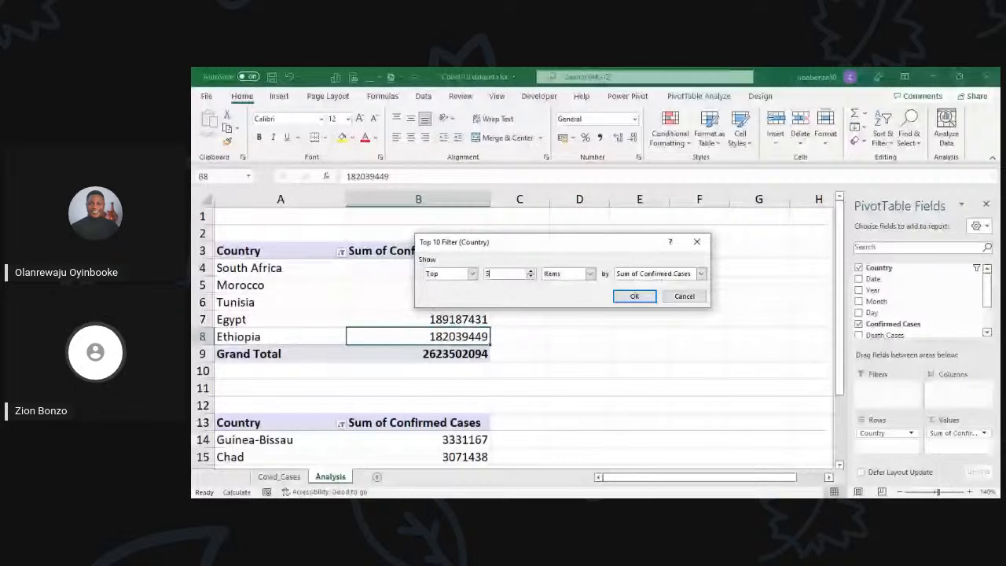
text(10)
key(Return)
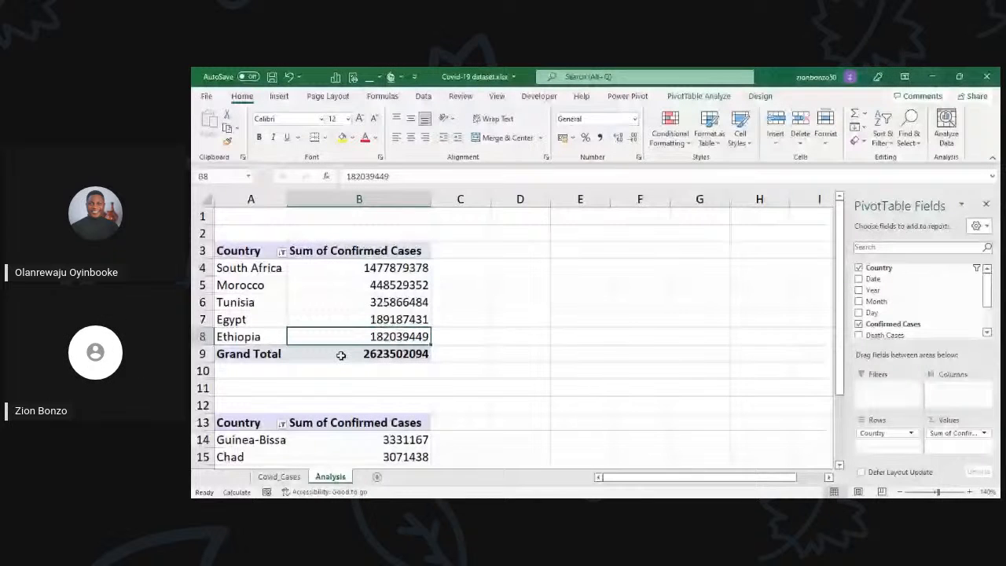
Step: Examine the countries and confirmed cases listed in the upper and lower PivotTables
click(393, 286)
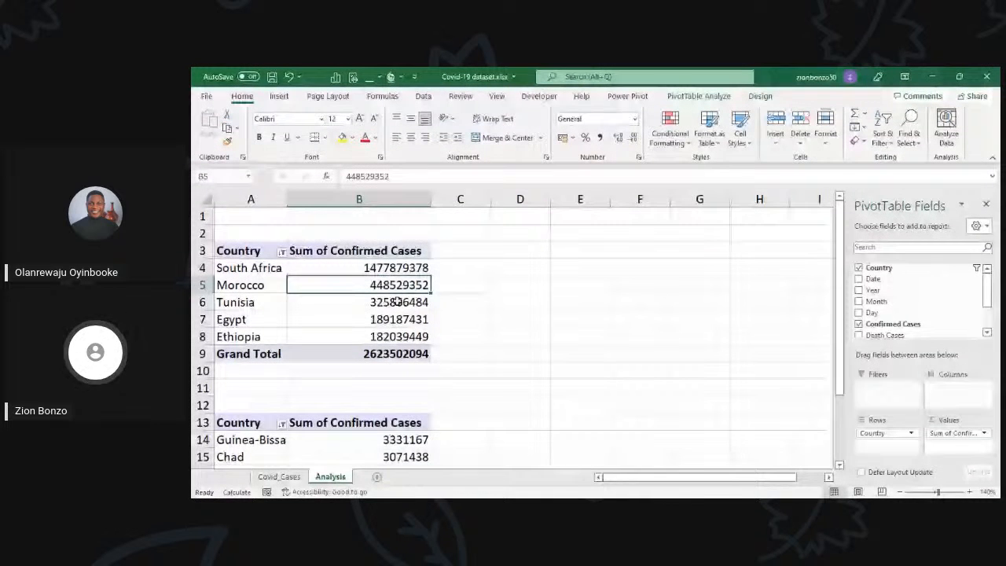
scroll(397, 302, down, 2)
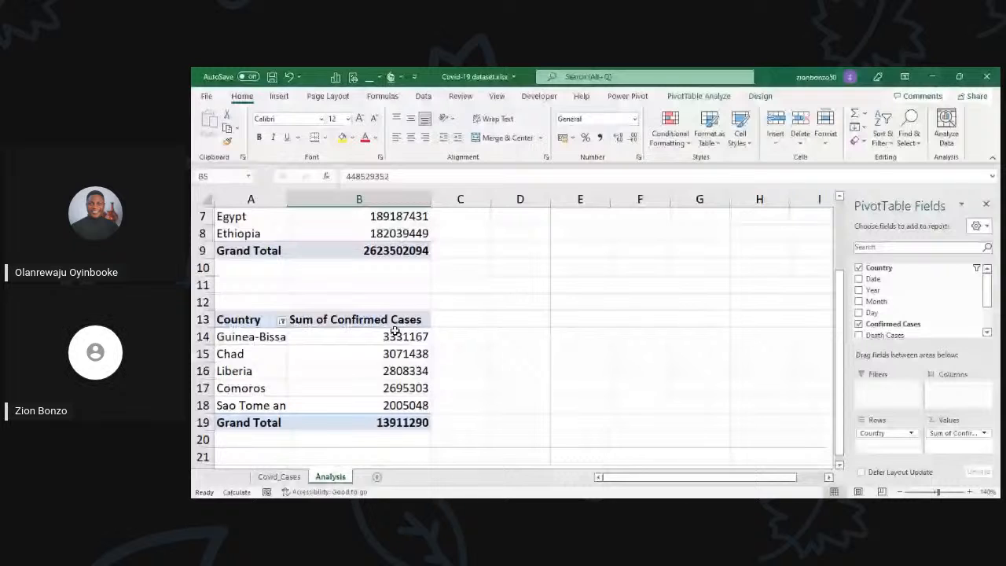
click(347, 366)
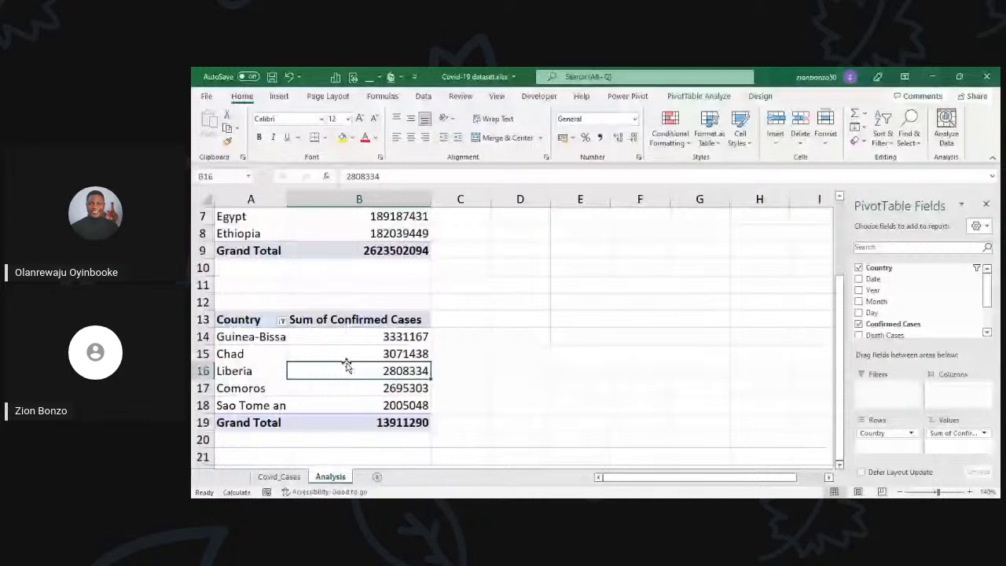
scroll(344, 364, up, 1)
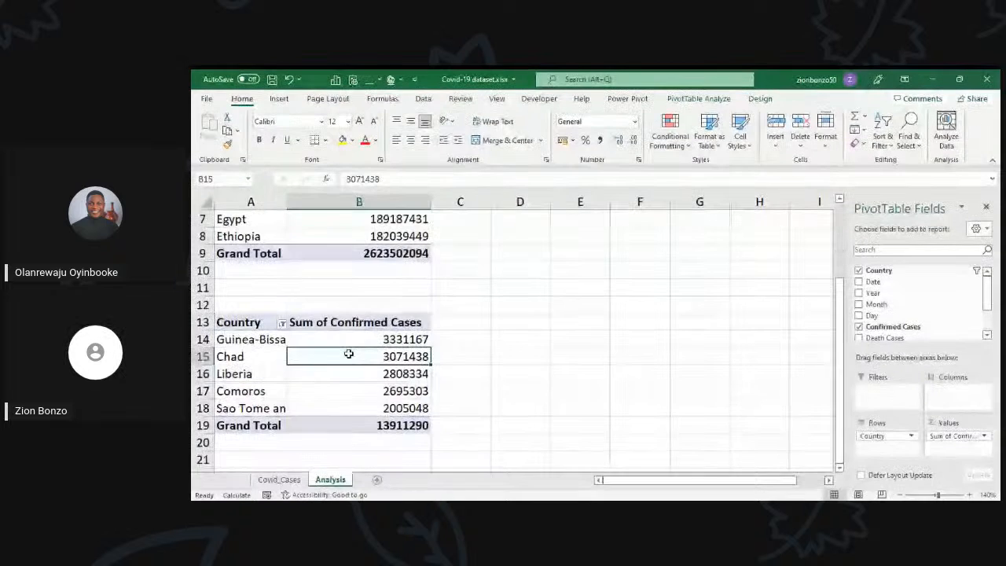
scroll(346, 357, down, 1)
click(348, 353)
scroll(349, 353, down, 1)
click(348, 353)
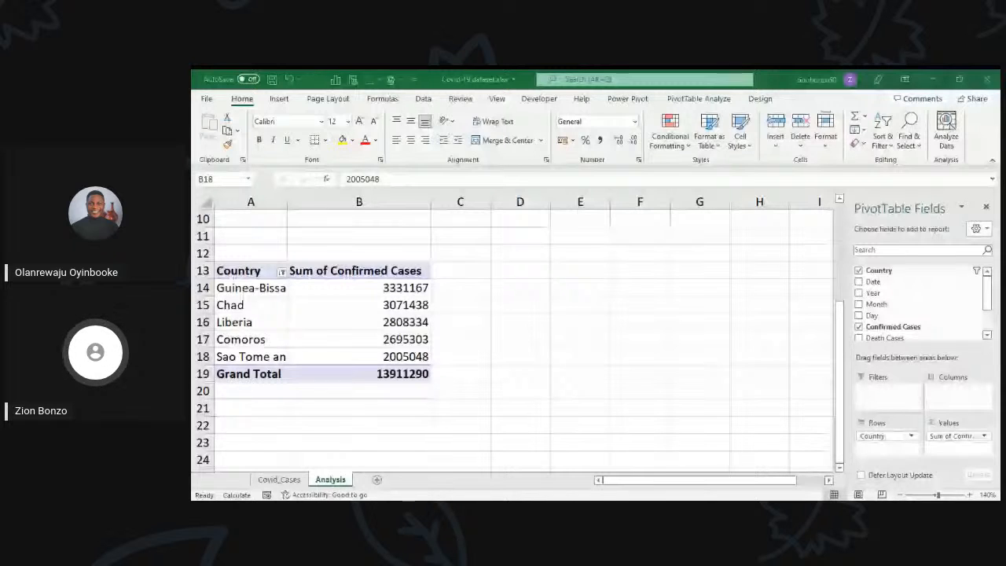
scroll(320, 331, up, 3)
click(336, 321)
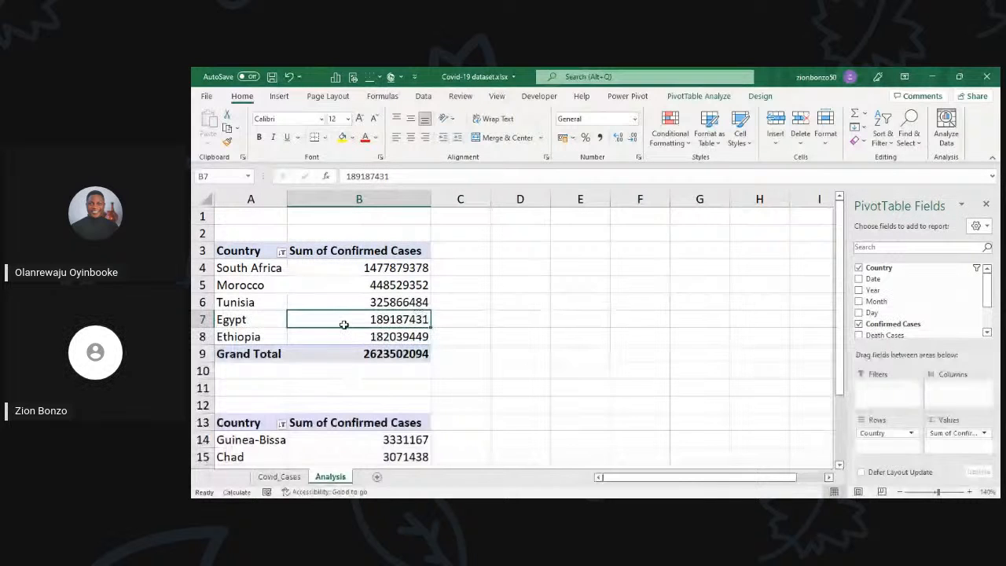
click(358, 289)
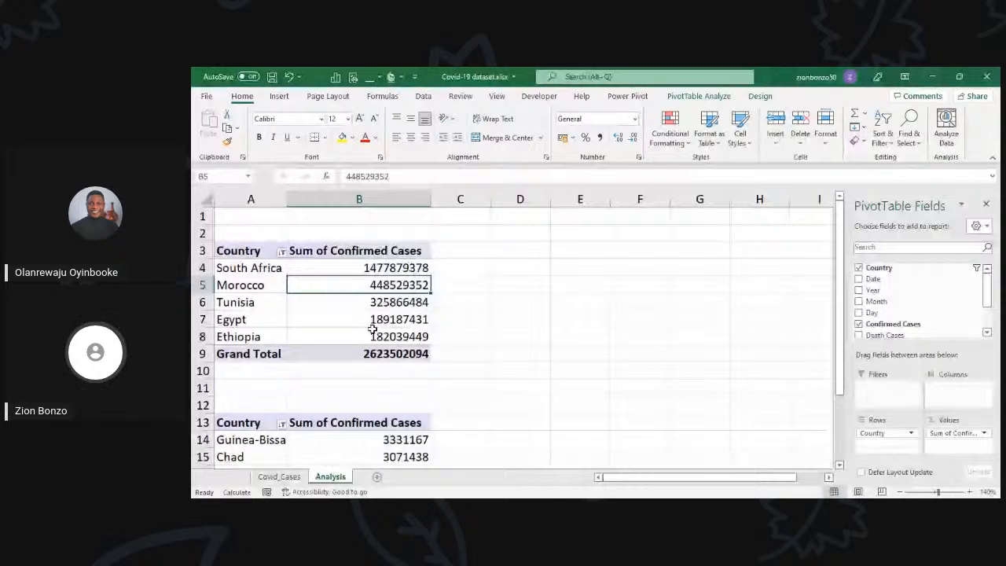
click(362, 457)
Step: Rename the upper PivotTable with the five highest countries as Top5Countries
click(347, 316)
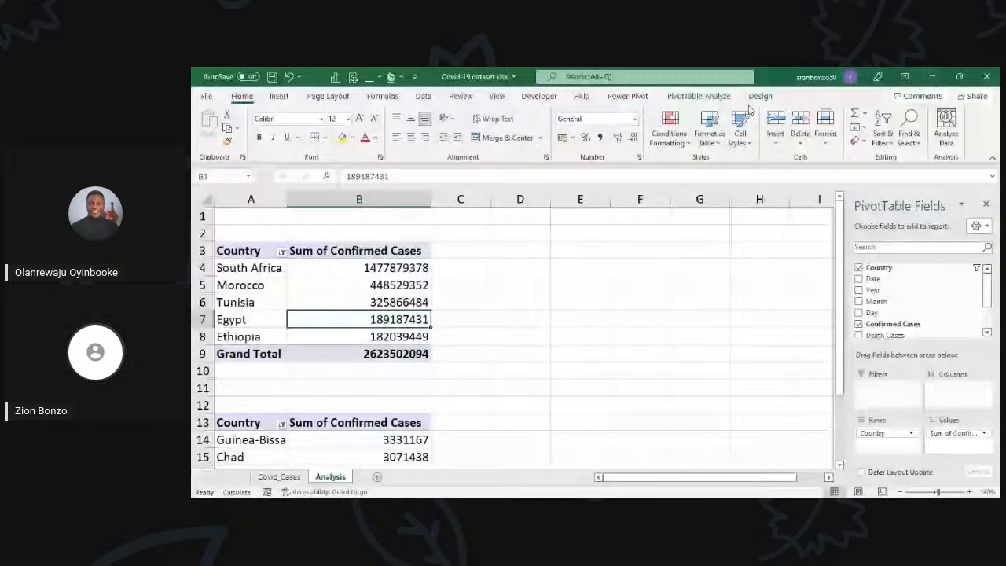
click(699, 96)
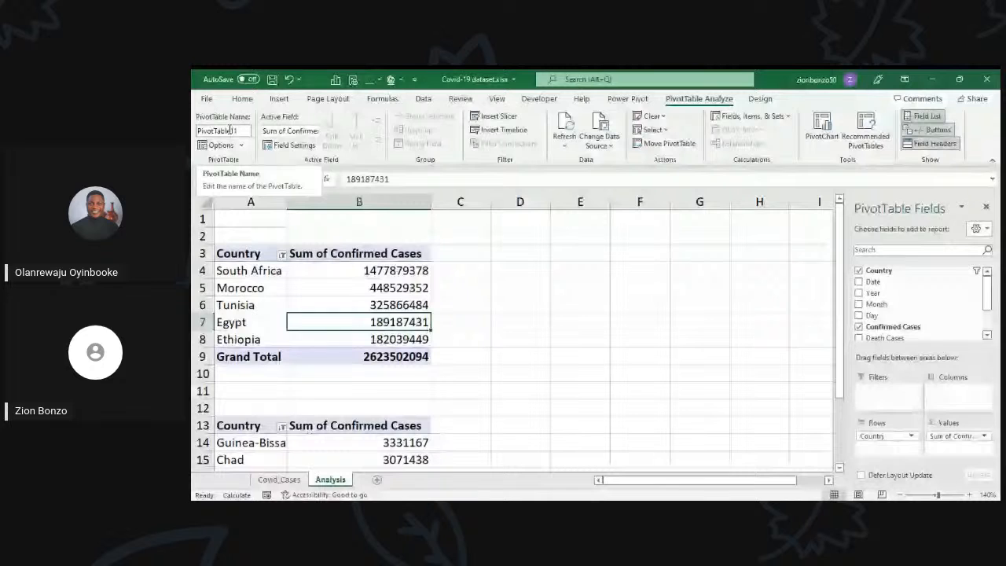
click(230, 131)
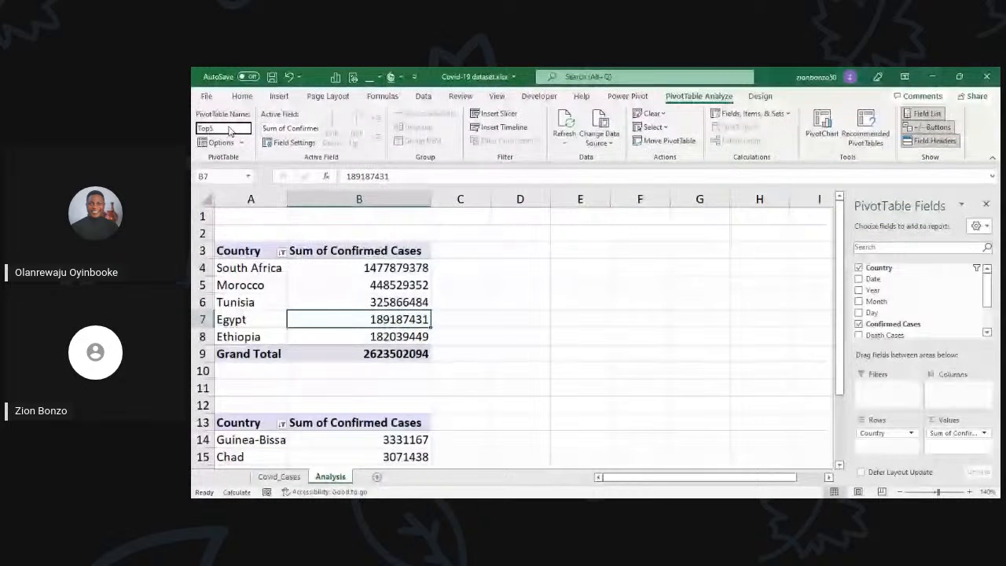
text(Top5C)
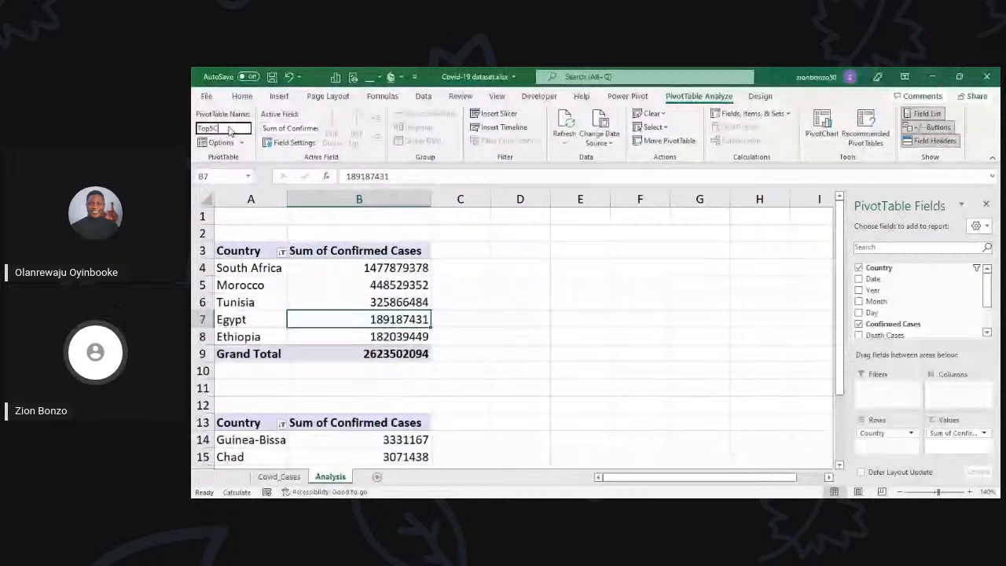
text(ount)
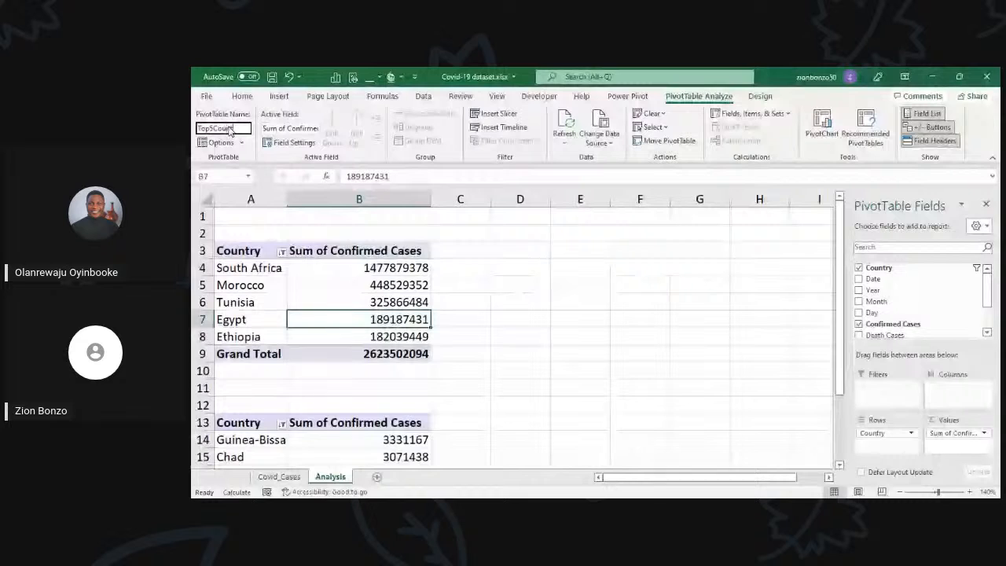
text(ries)
key(Return)
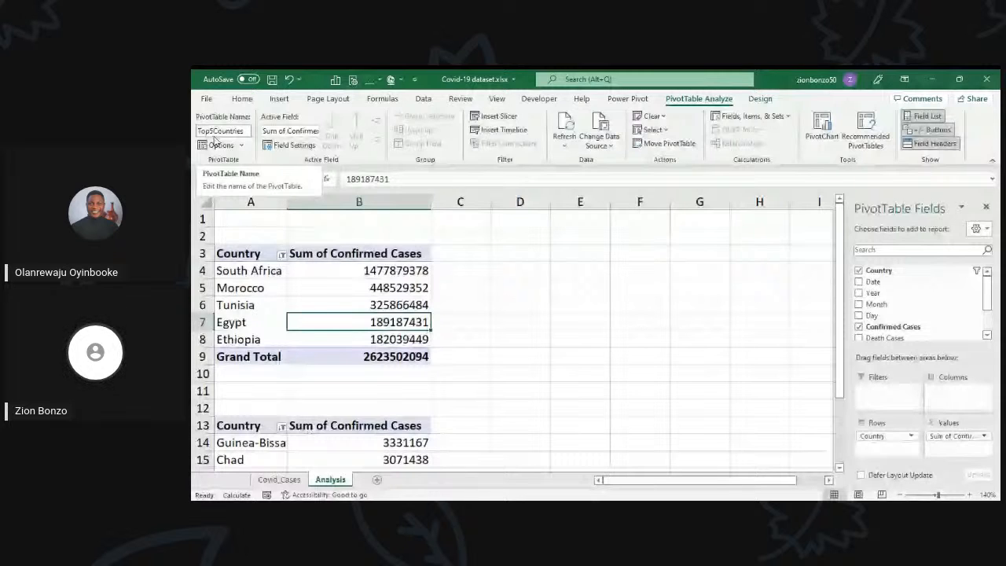
Step: Rename the lower PivotTable with the five lowest countries as Bottom5Countries
scroll(343, 397, down, 1)
click(343, 403)
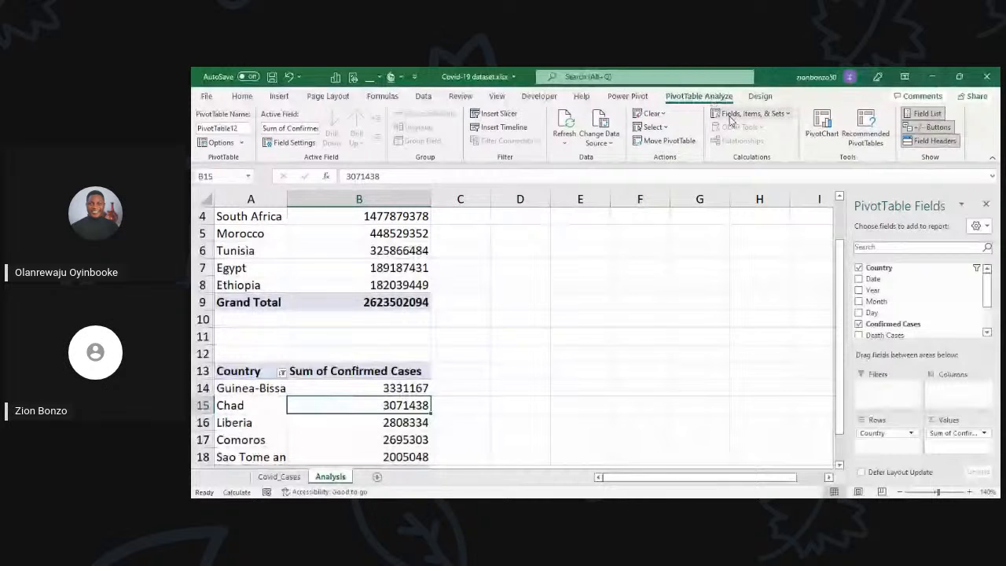
click(229, 130)
text(Bo)
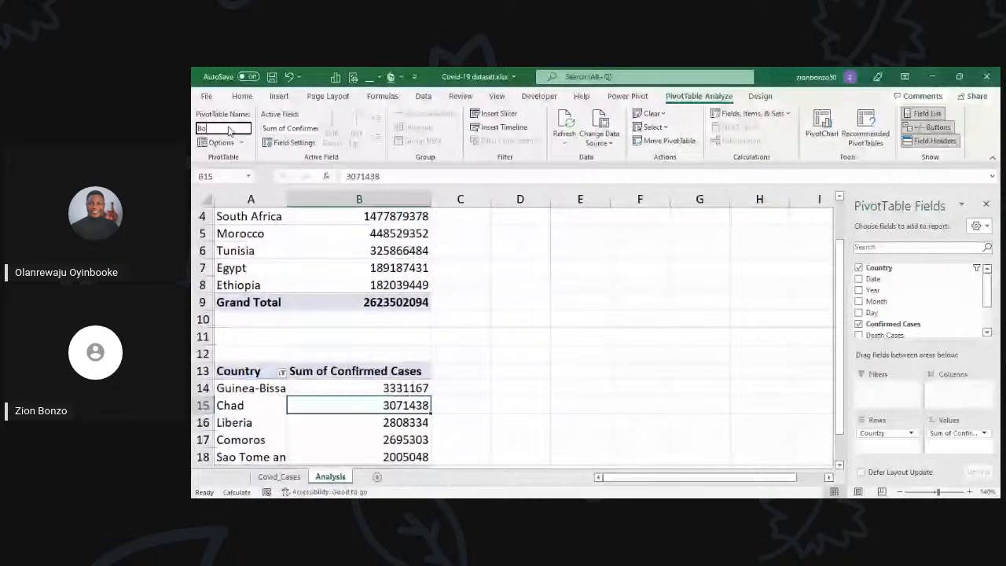
text(ttom5Count)
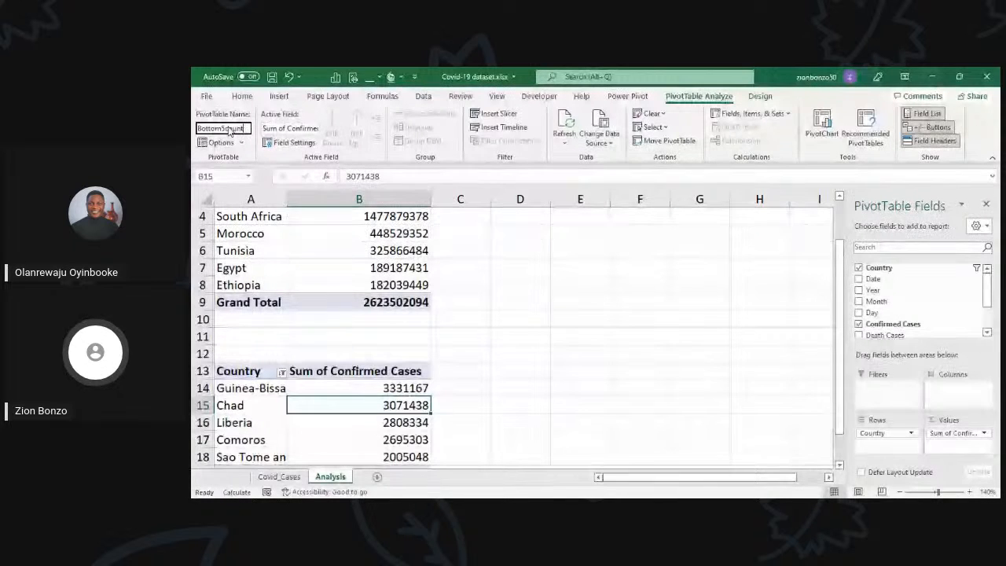
key(Return)
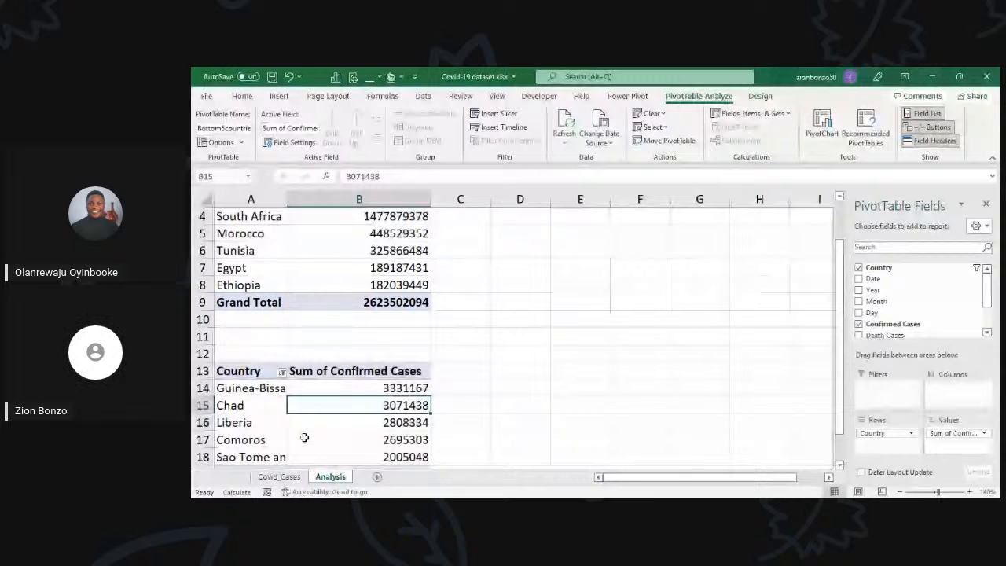
Step: Widen column A of the Analysis sheet to fit the full country names in both PivotTables
scroll(369, 330, up, 1)
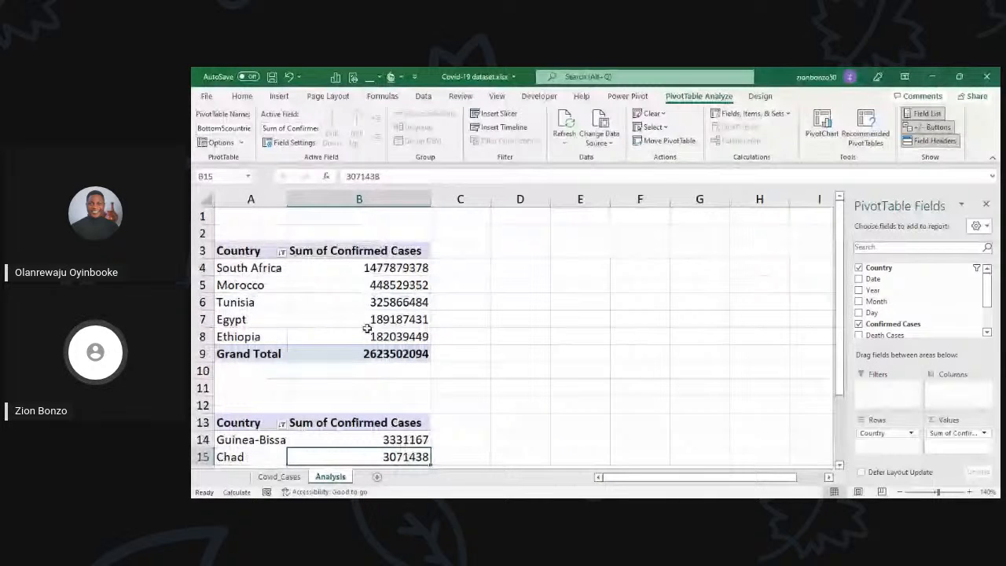
click(367, 324)
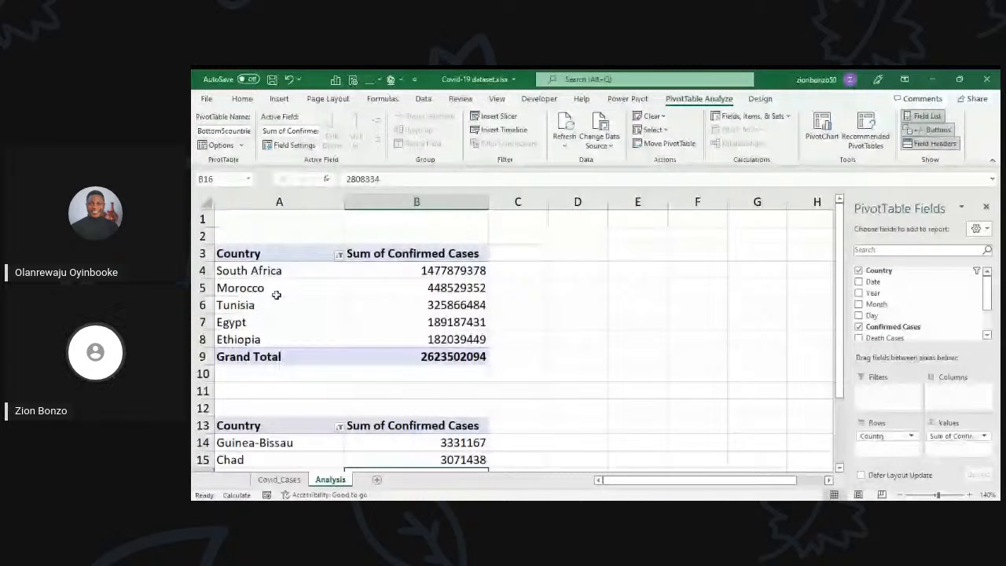
scroll(312, 290, down, 3)
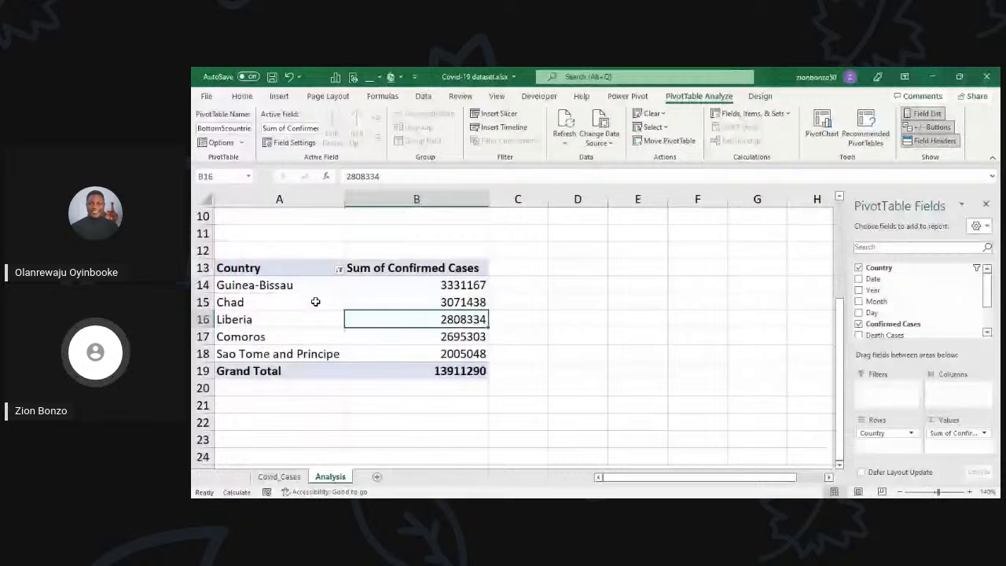
Step: Compare the top 5 and bottom 5 PivotTables with the source data on the Covid_Cases sheet
click(385, 333)
scroll(387, 324, up, 3)
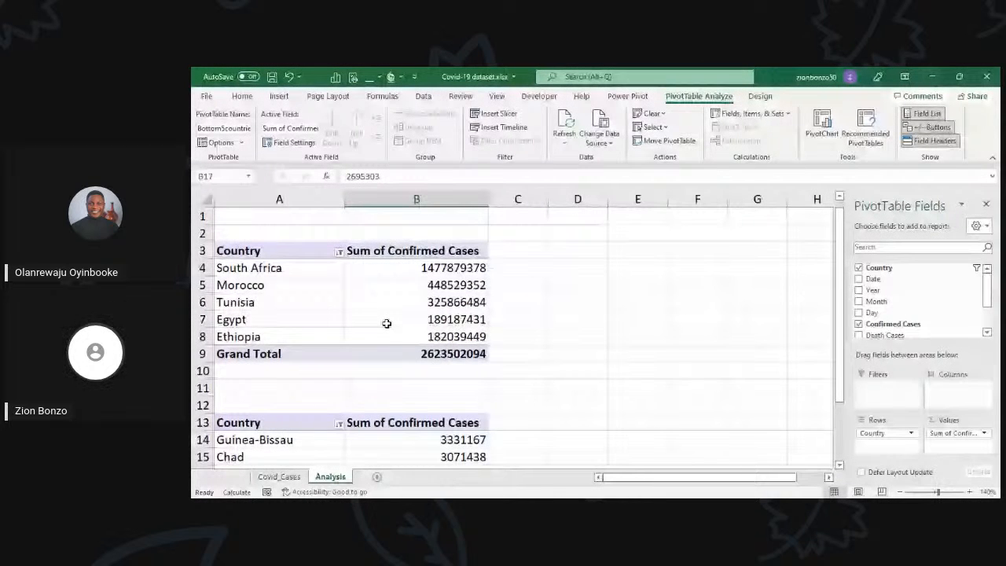
scroll(387, 323, down, 3)
click(385, 321)
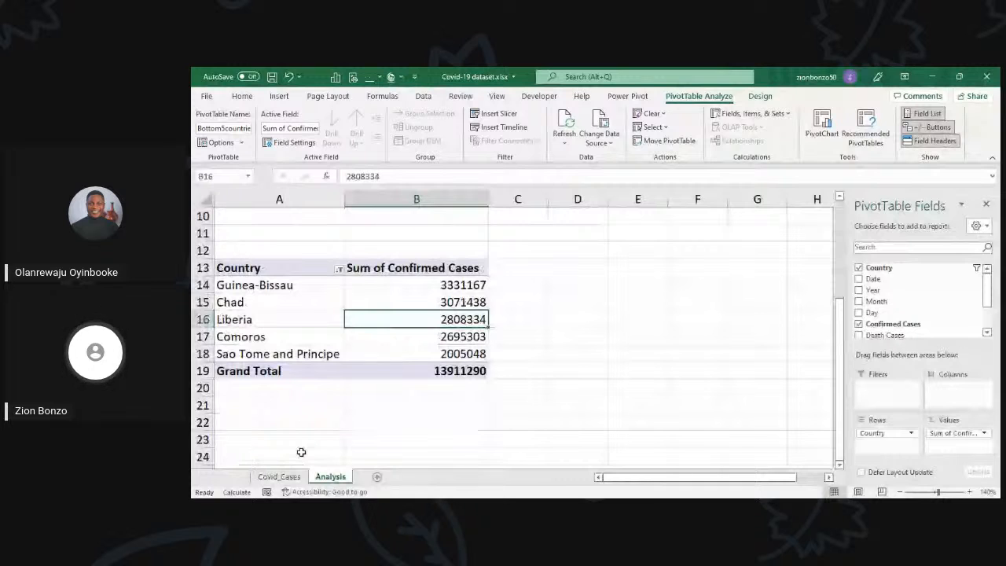
click(279, 476)
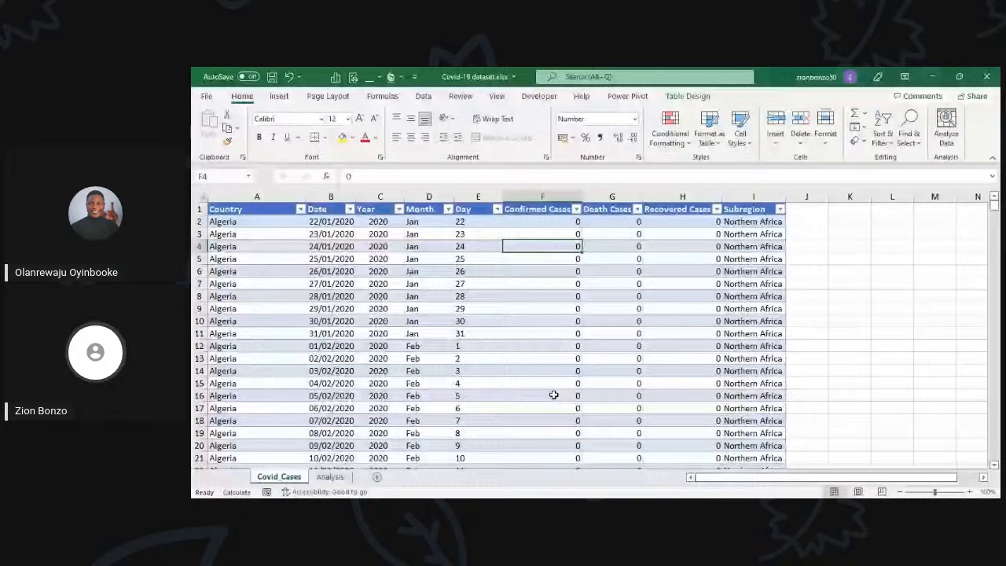
key(ctrl+Page_Down)
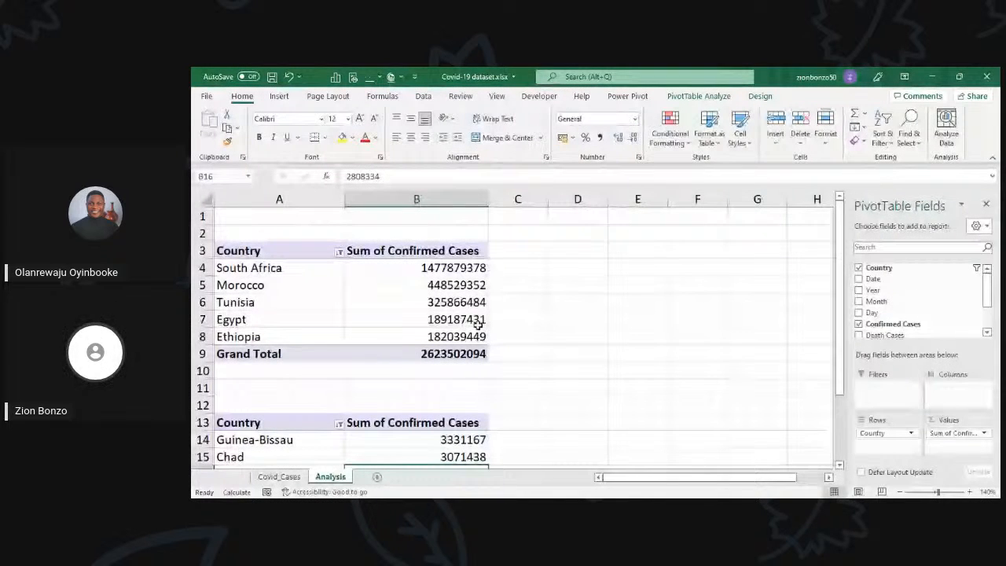
Step: Copy the whole top 5 countries PivotTable to cell F3 of the Analysis sheet and fit column F to its contents
click(426, 319)
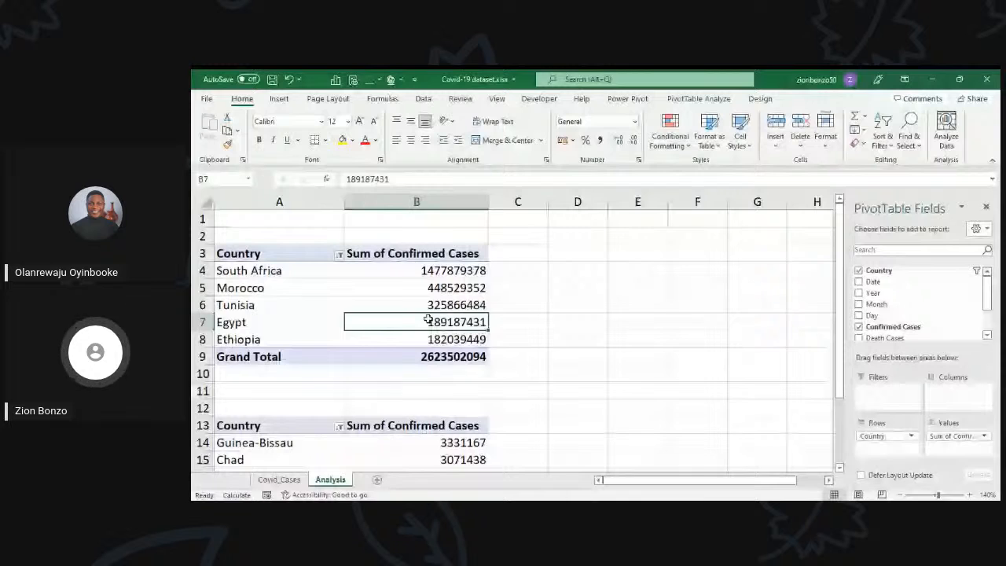
click(428, 305)
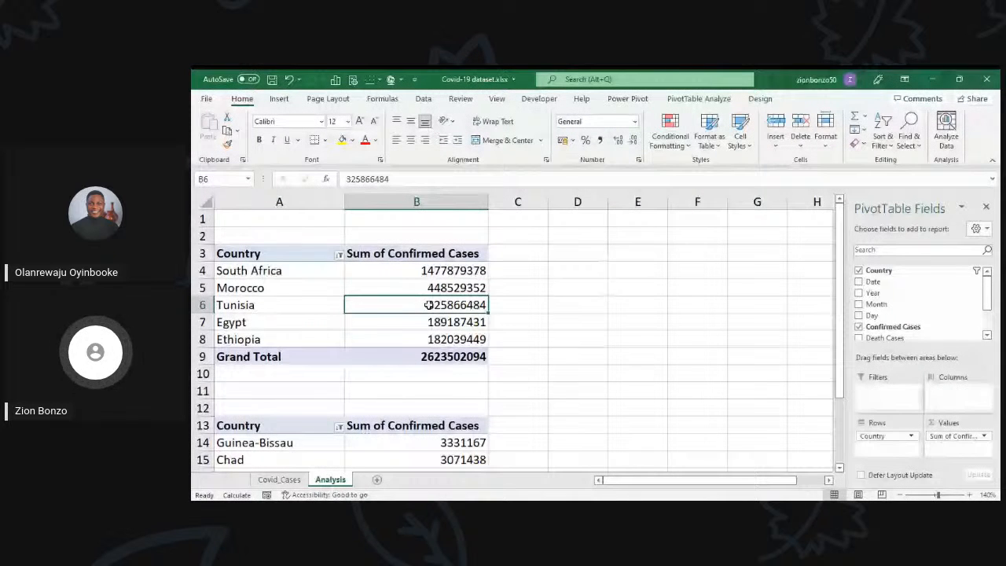
key(ctrl+a)
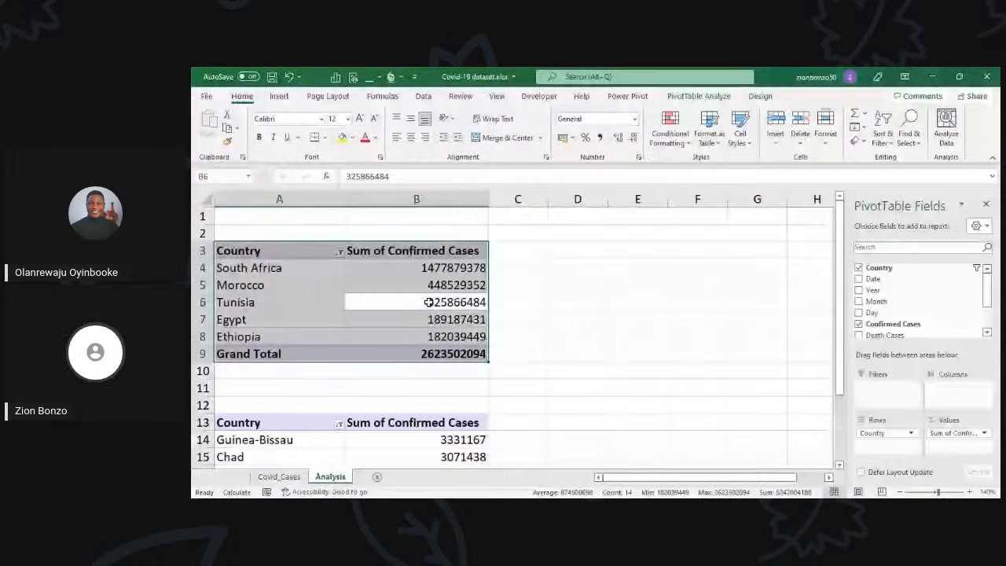
key(ctrl+c)
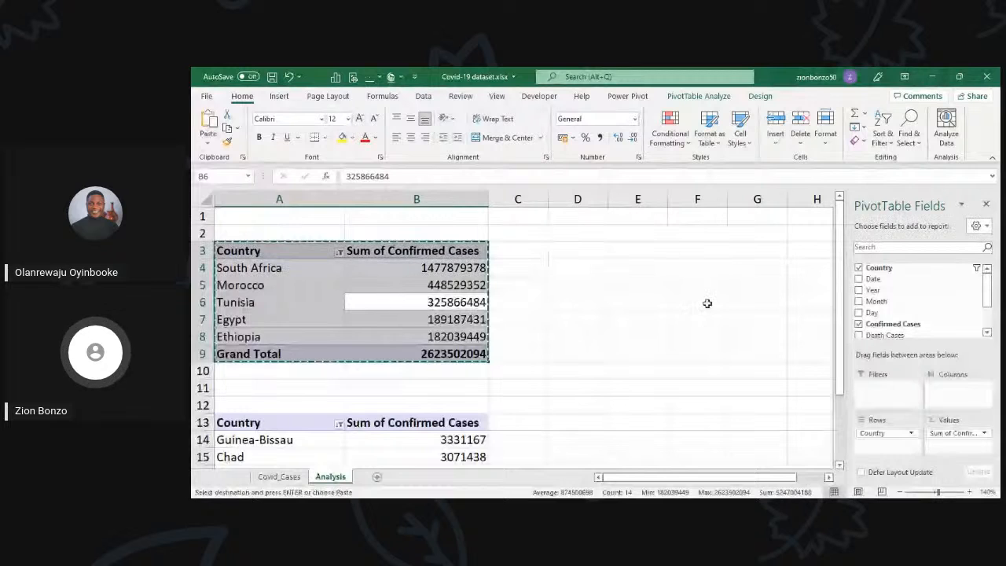
click(680, 251)
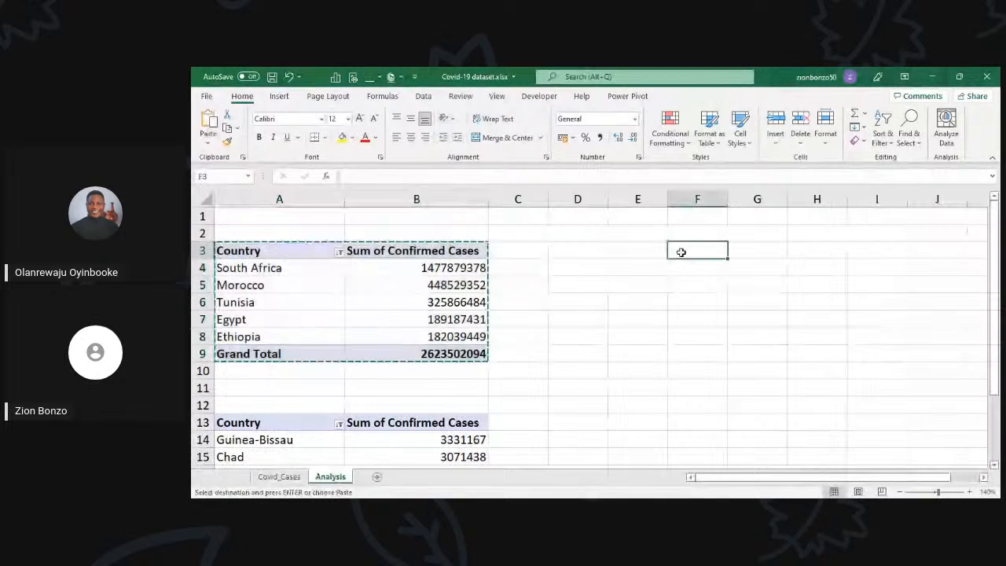
key(ctrl+v)
key(Escape)
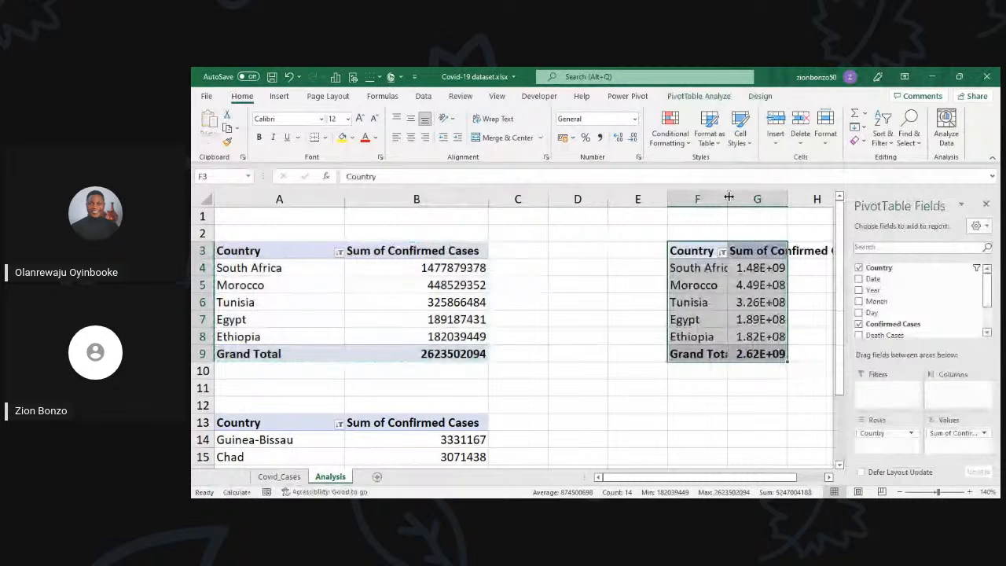
double_click(728, 196)
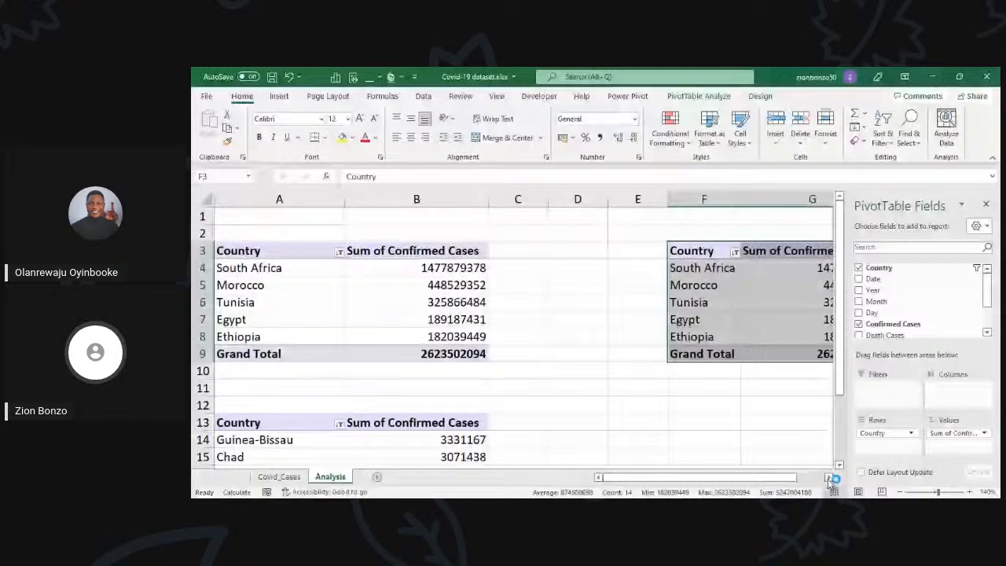
click(829, 479)
click(829, 479)
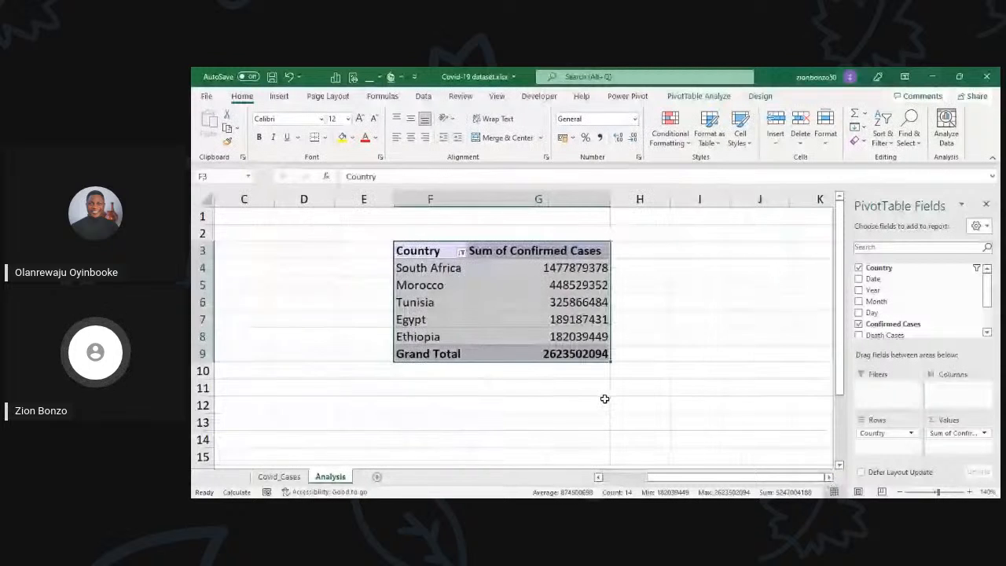
Step: Remove the Country row field and the Sum of Confirmed Cases value from the copied PivotTable at F3, leaving it empty
click(515, 318)
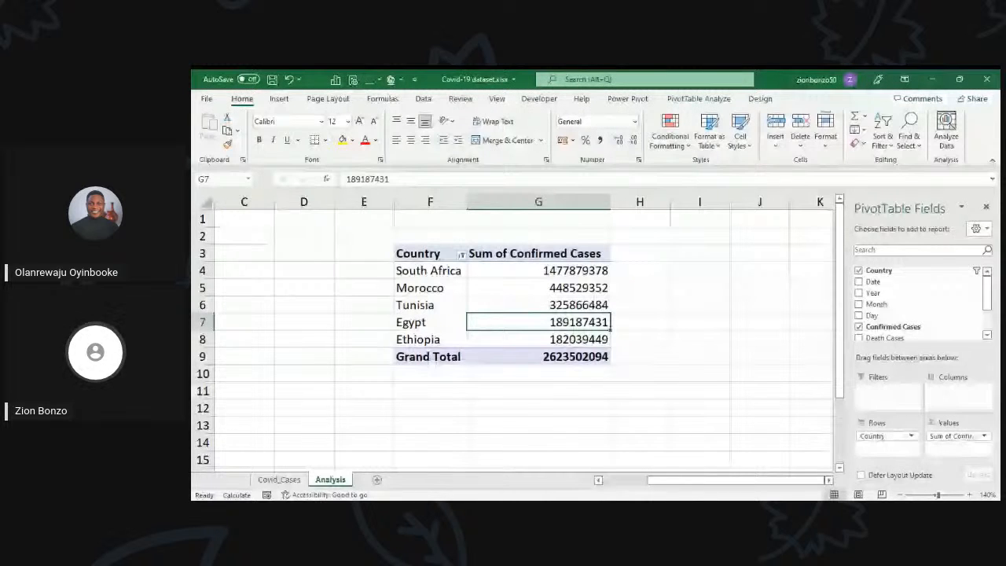
click(549, 291)
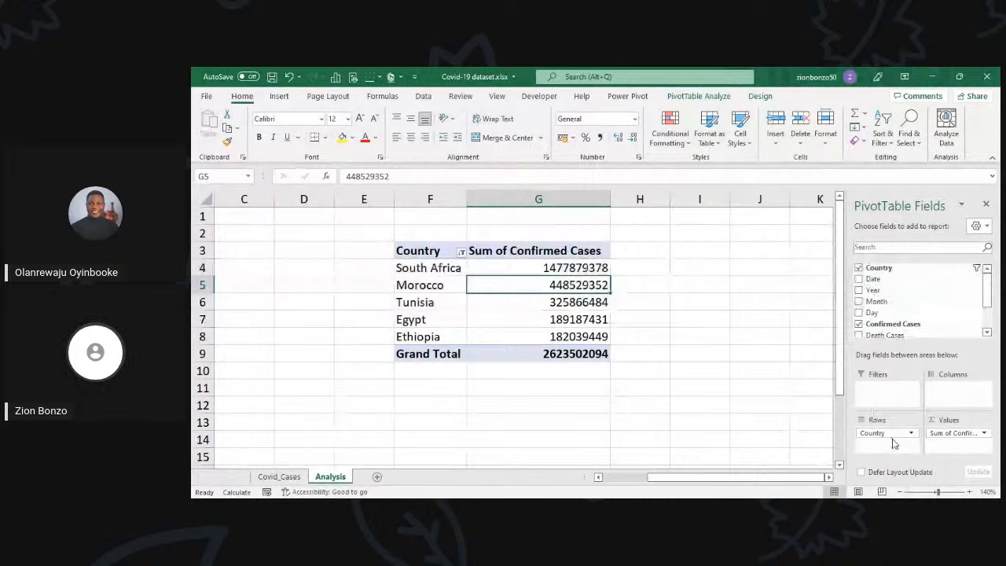
drag(890, 434, 747, 429)
drag(954, 433, 730, 431)
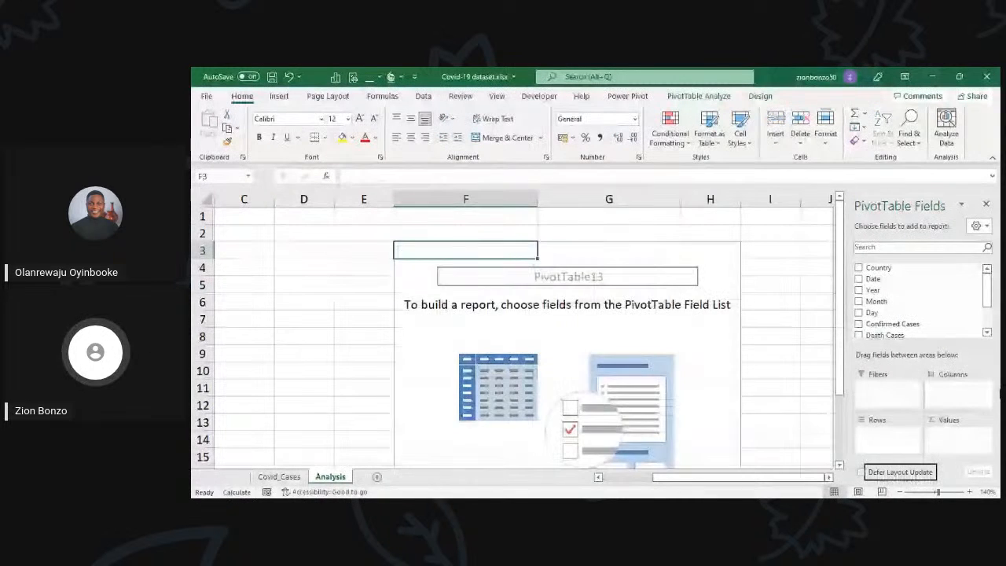
scroll(585, 350, down, 4)
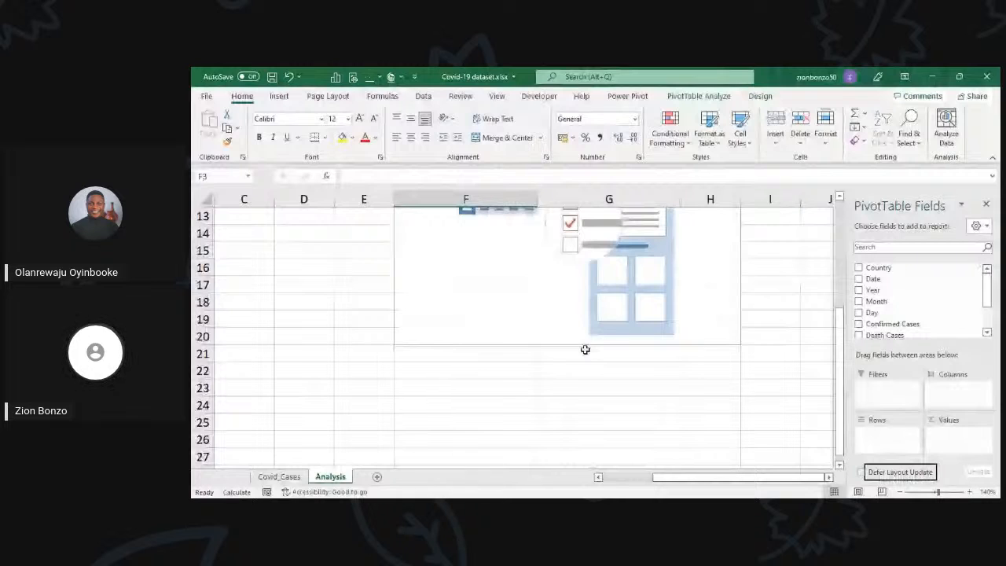
scroll(464, 346, up, 4)
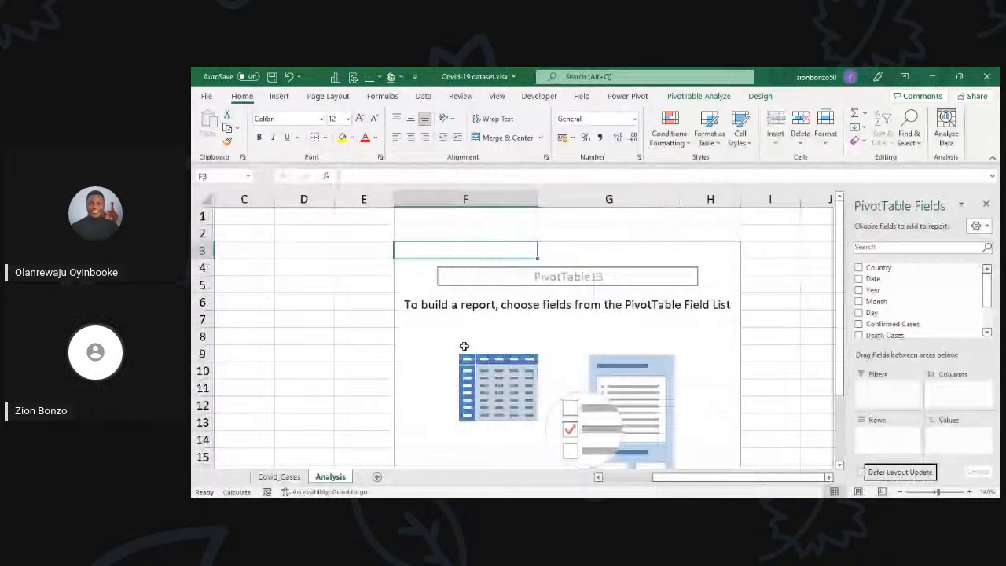
Step: Add Confirmed Cases and Death Cases as summed values to the empty PivotTable at F3
drag(892, 324, 947, 437)
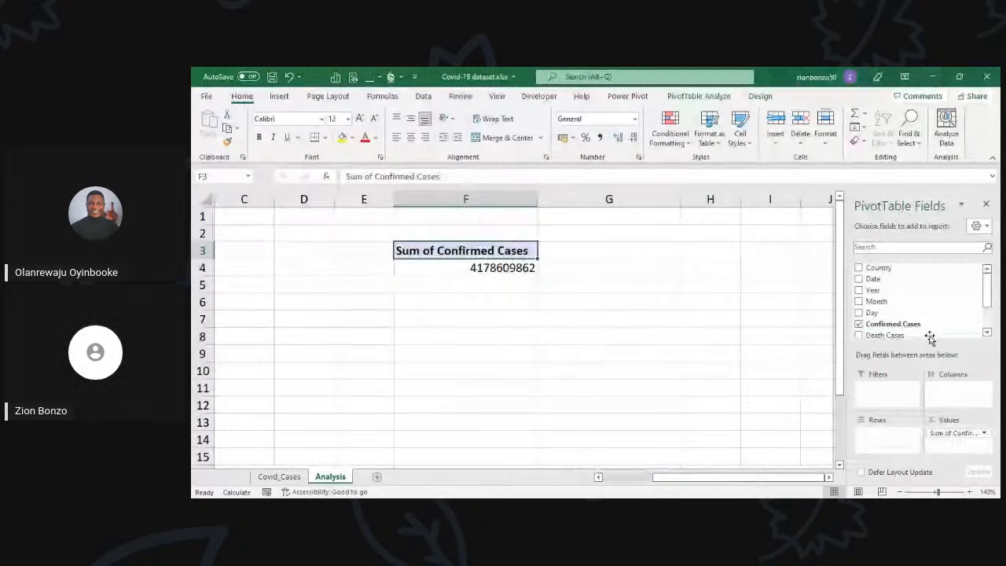
scroll(923, 322, down, 2)
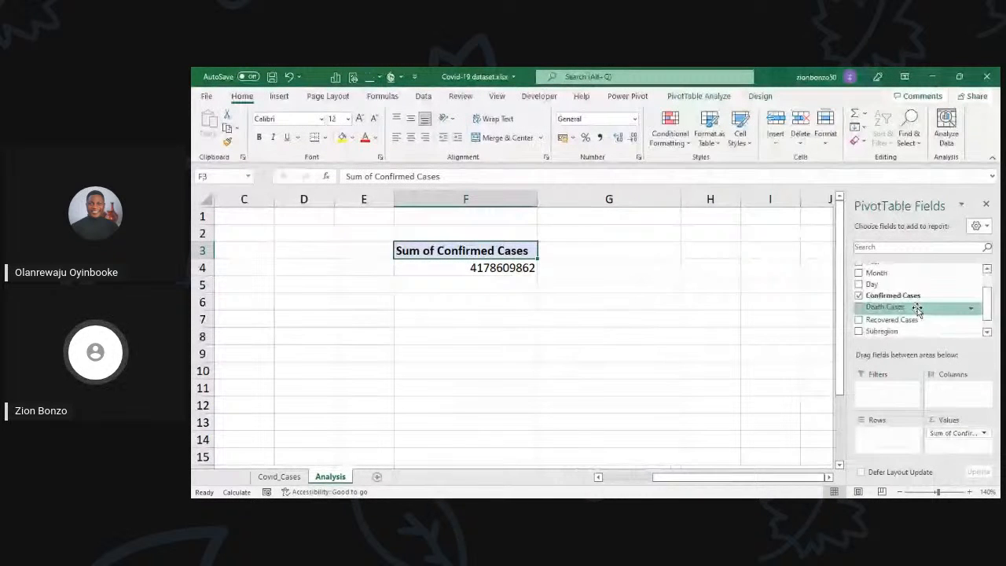
drag(917, 309, 957, 444)
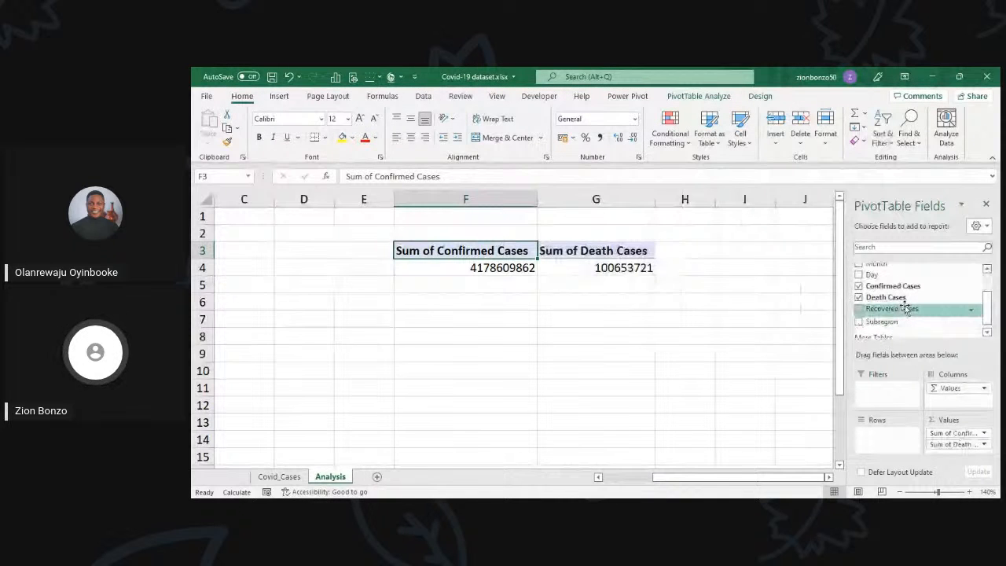
drag(905, 308, 962, 443)
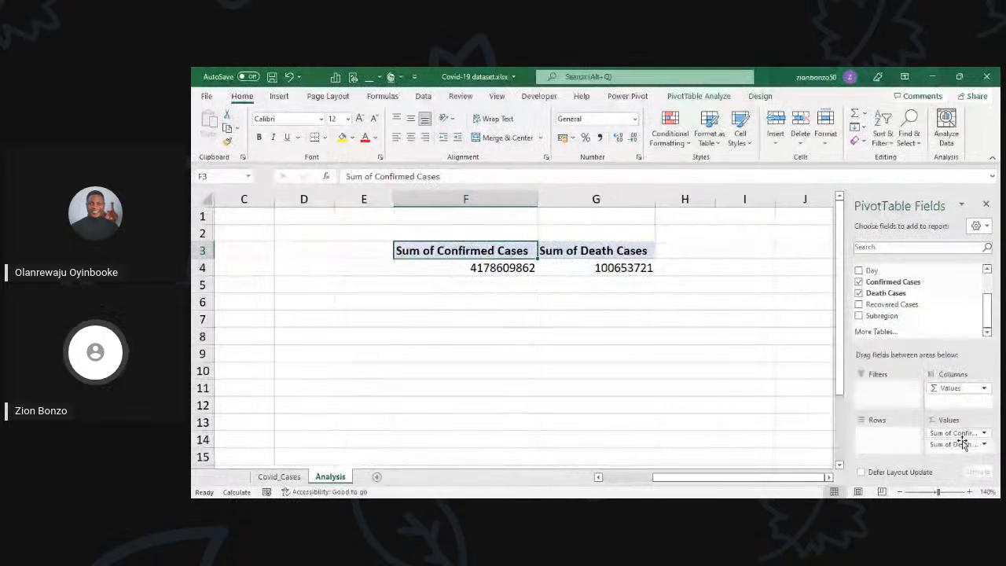
click(525, 267)
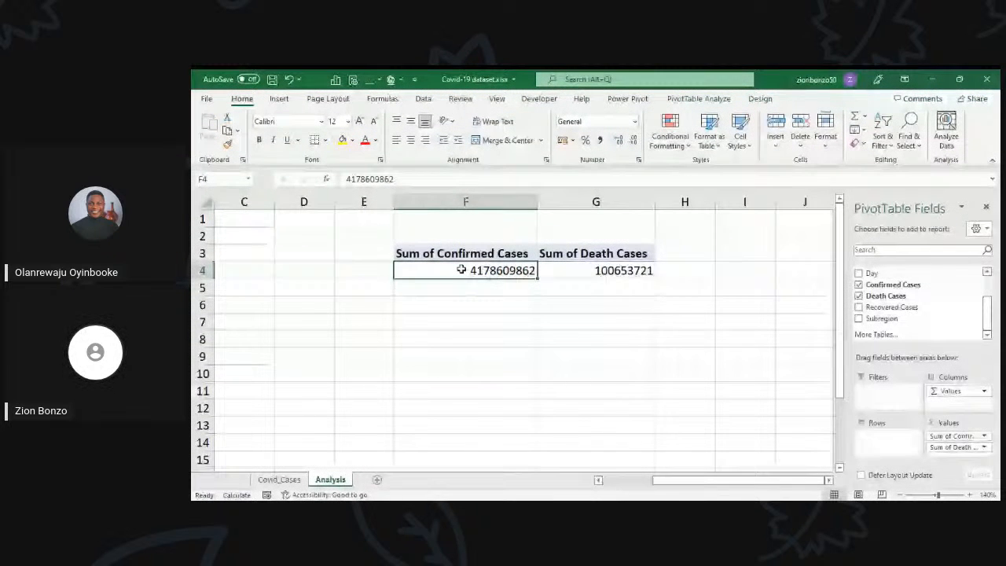
Step: Compare the summed confirmed cases with the summed death cases in the PivotTable at F3
click(605, 276)
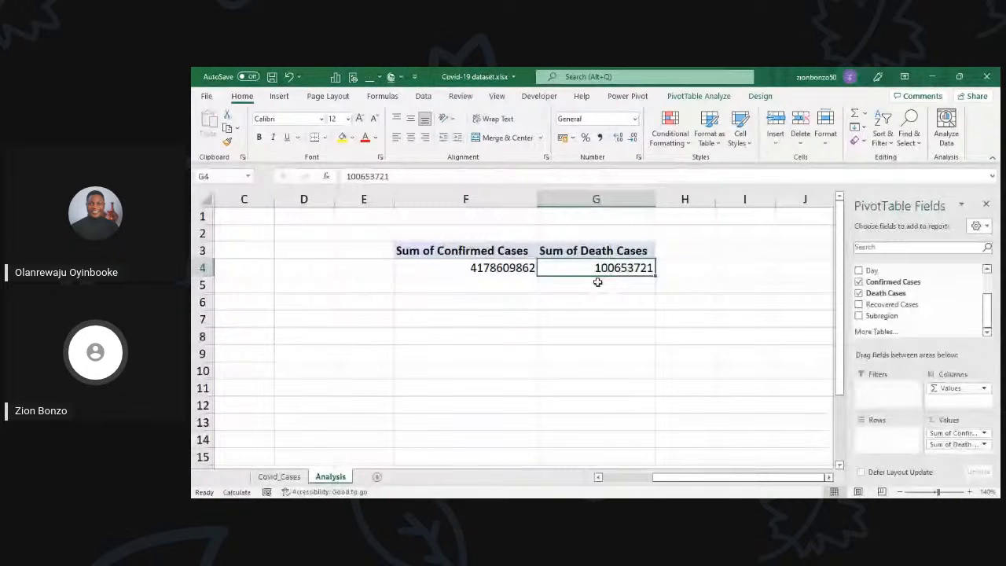
key(Left)
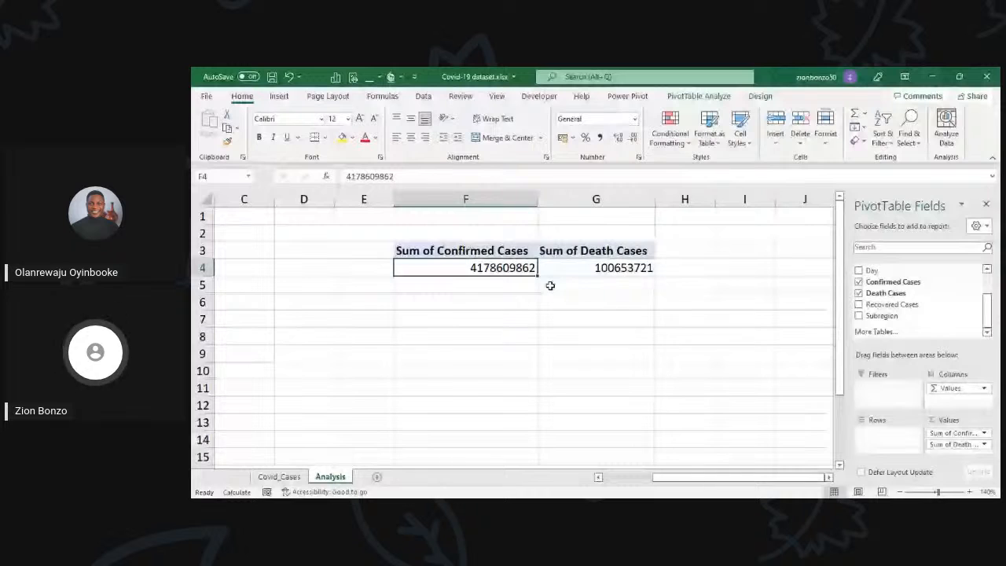
click(611, 270)
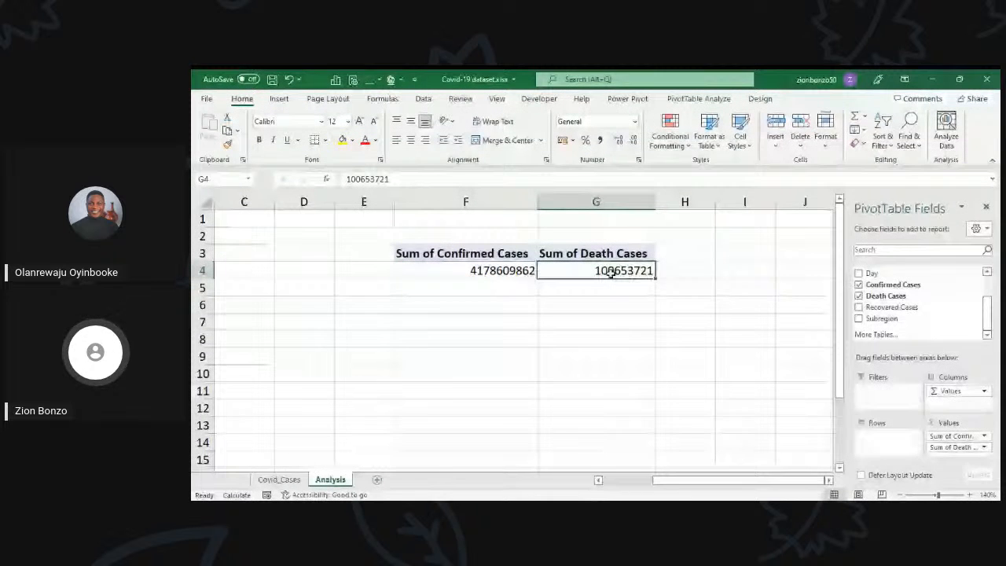
click(500, 271)
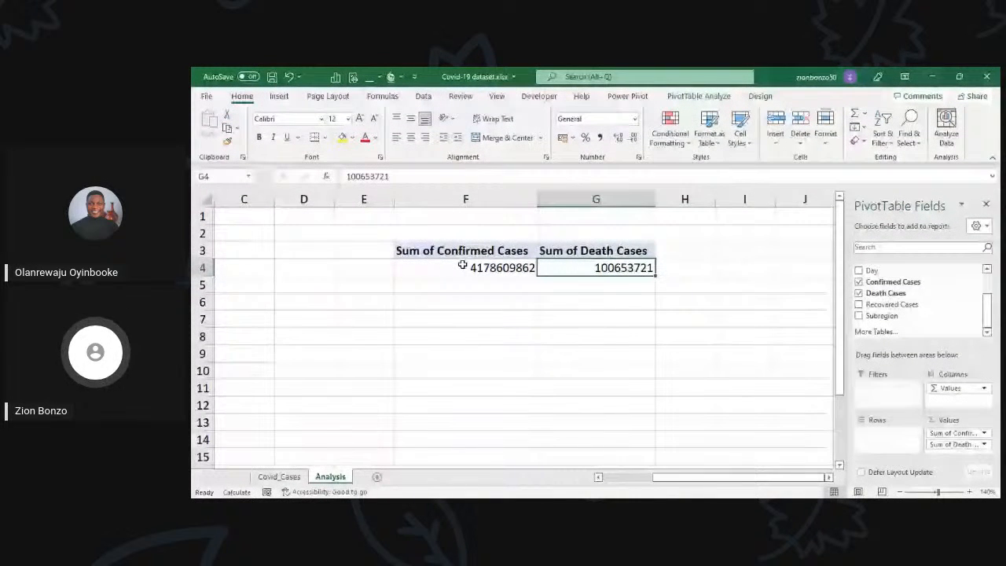
click(462, 267)
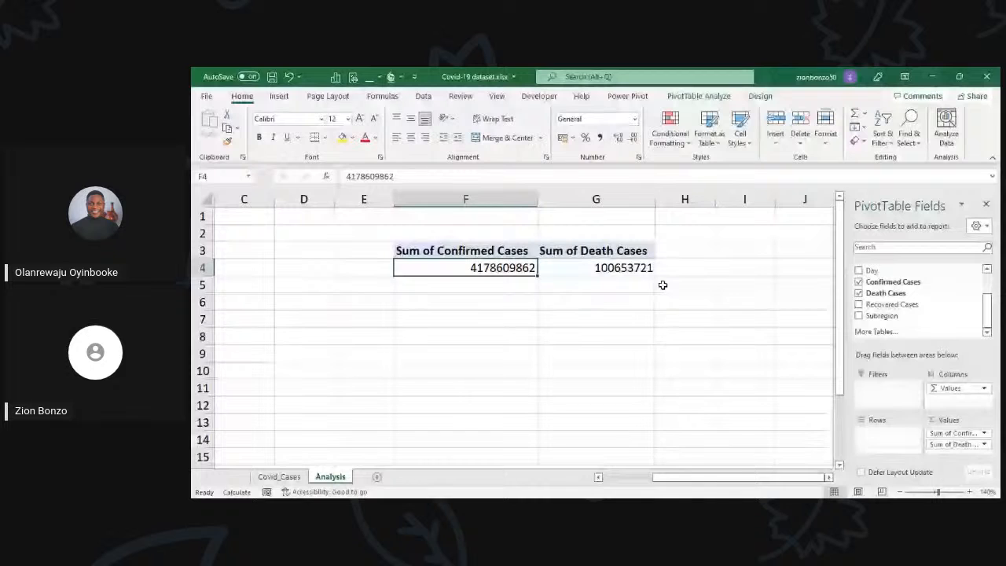
click(683, 273)
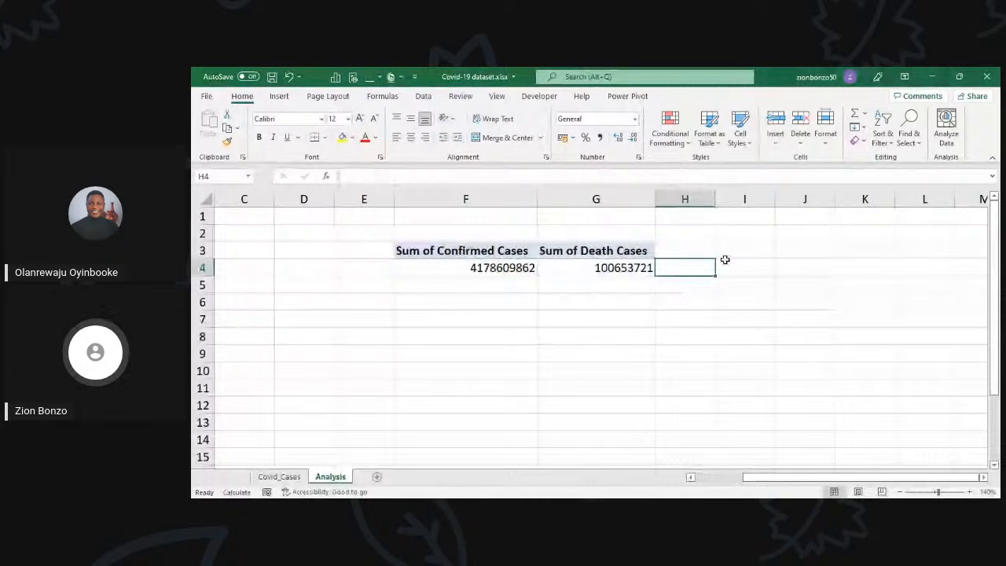
click(630, 270)
Step: Calculate the death rate in H4 with =G4/F4 and format it as a percentage with two decimals
click(684, 273)
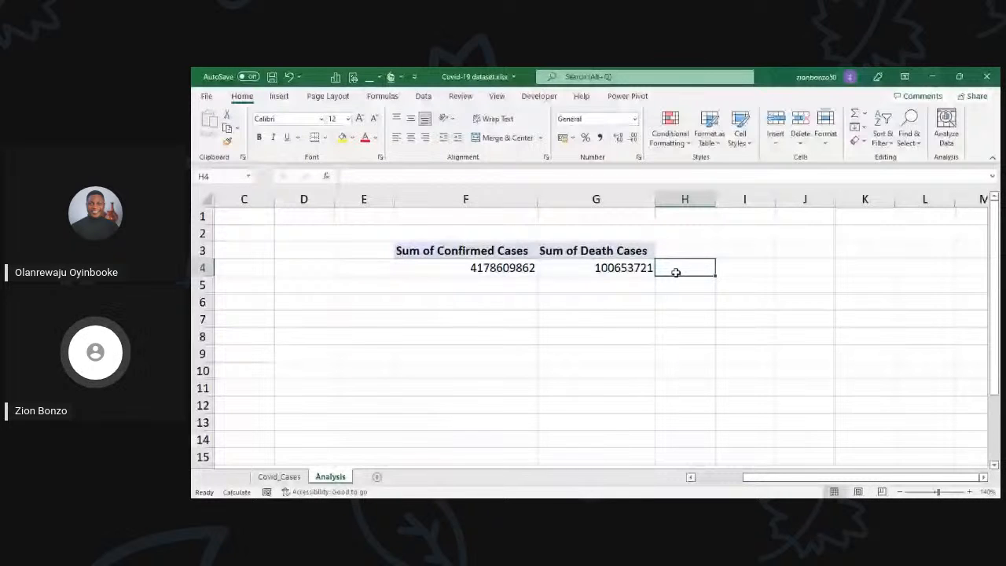
text(=)
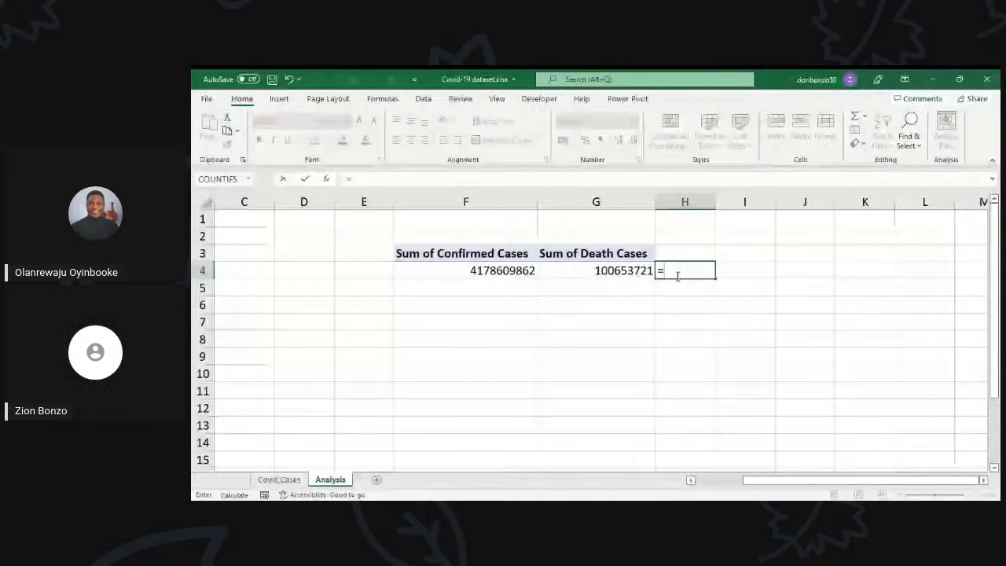
click(627, 271)
text(/)
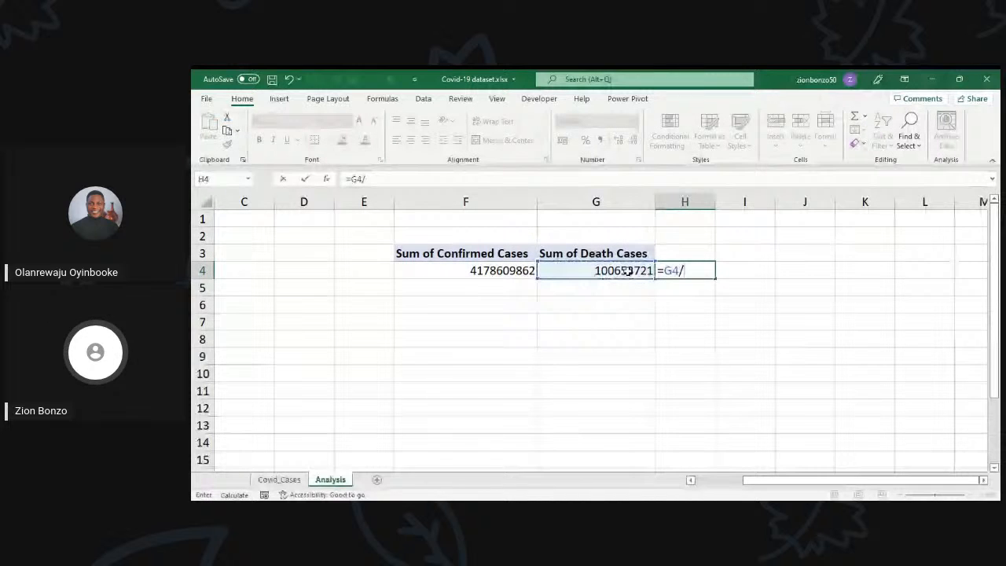
click(493, 272)
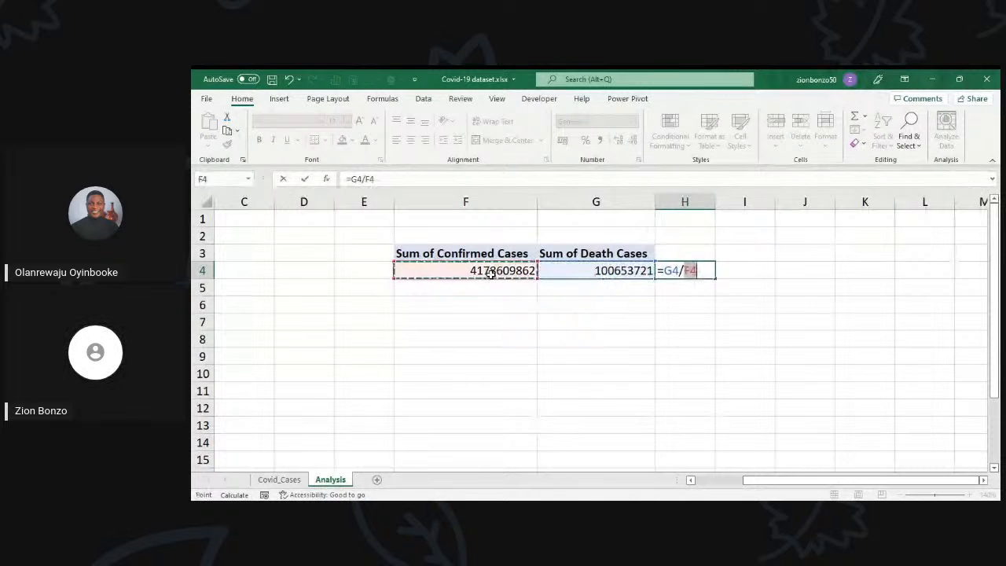
key(Return)
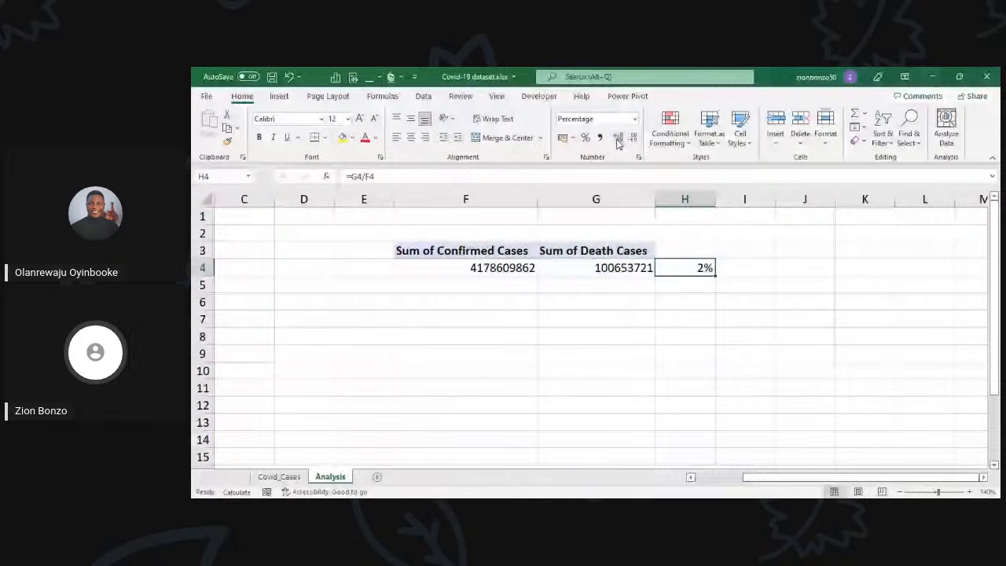
click(618, 138)
click(618, 139)
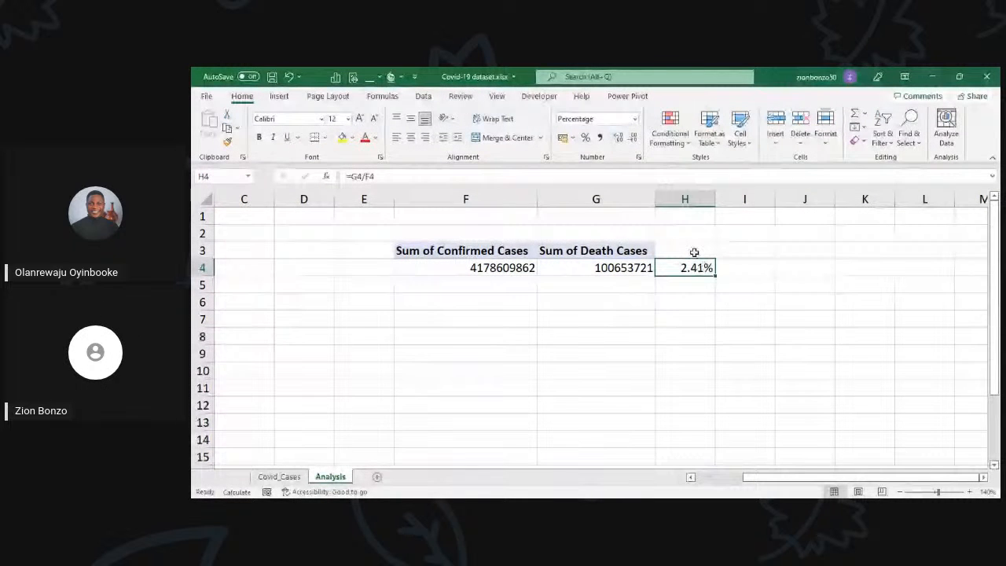
Step: Enter the heading Death Rate in H3 and fit column H to its contents
click(694, 251)
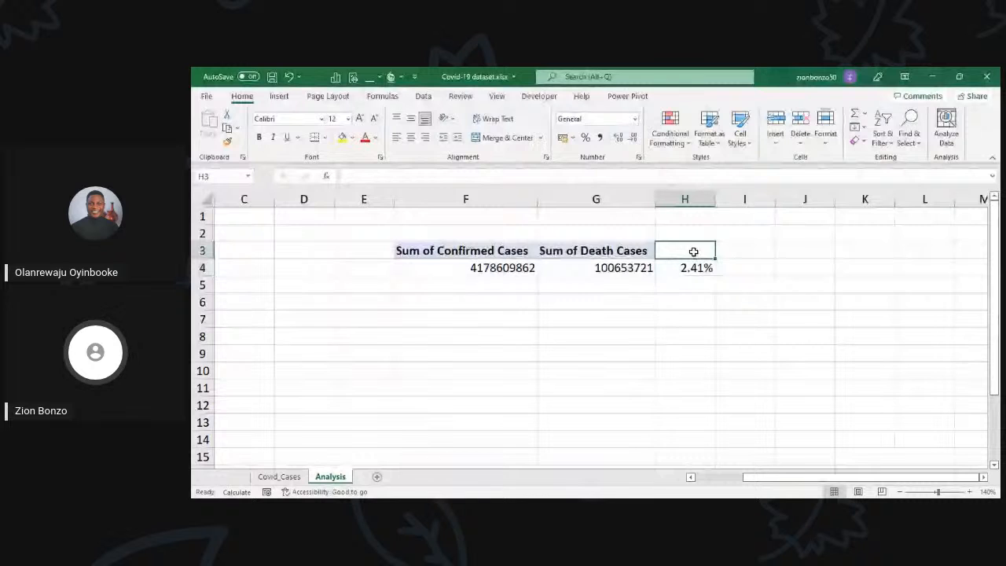
text(Death Rate)
click(672, 331)
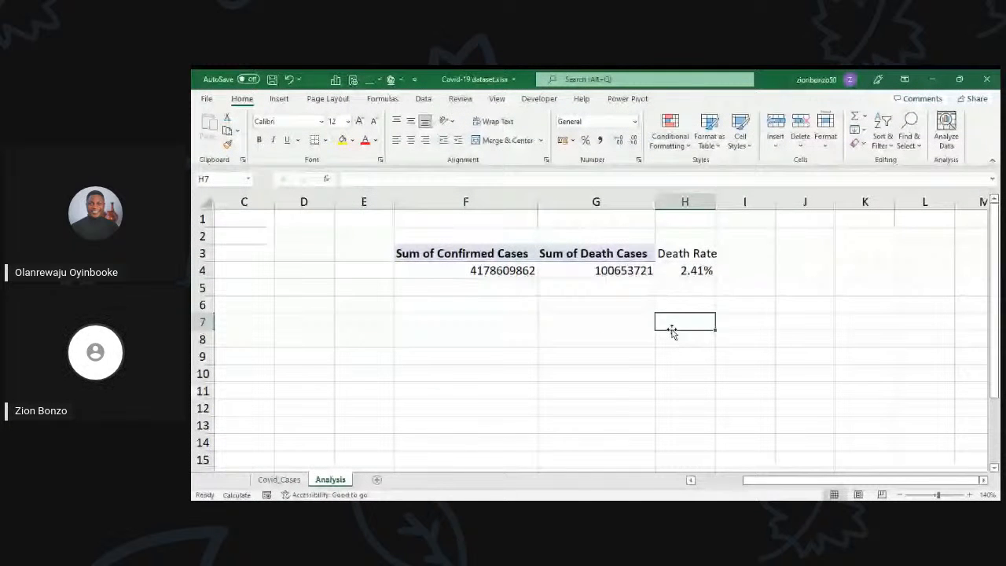
double_click(716, 200)
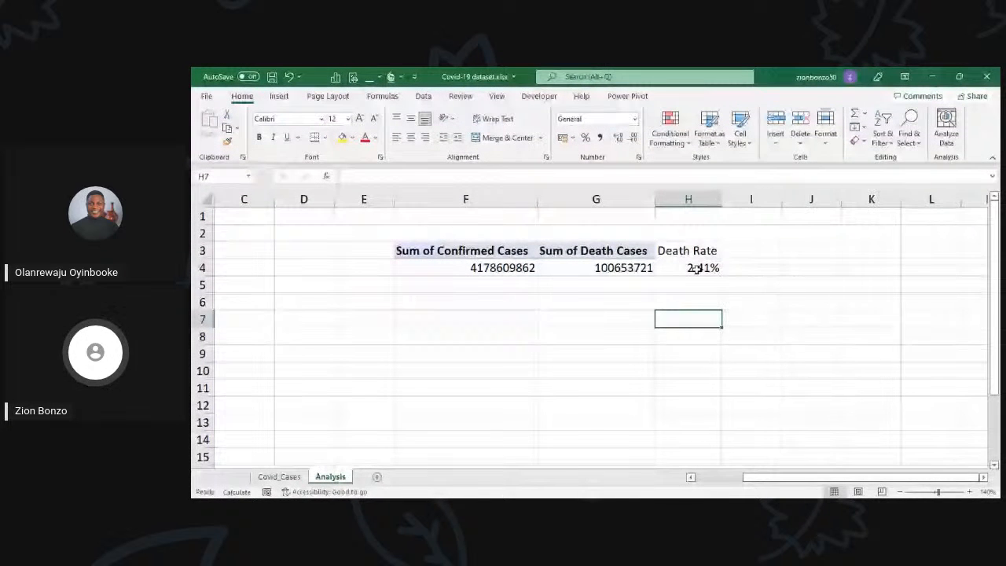
Step: Review the death rate in H4 against the confirmed and death totals and the source data on the Covid_Cases sheet
click(695, 268)
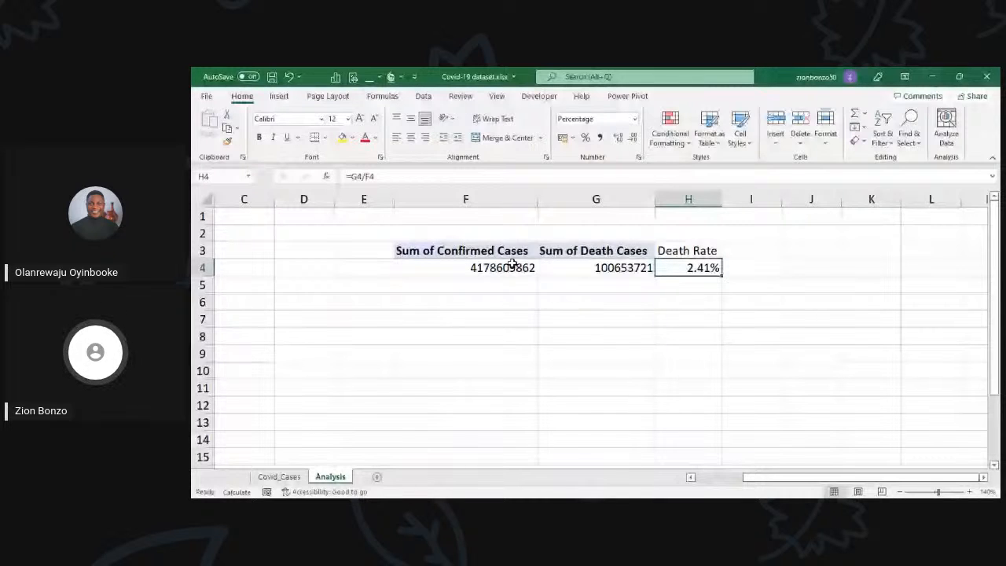
click(591, 268)
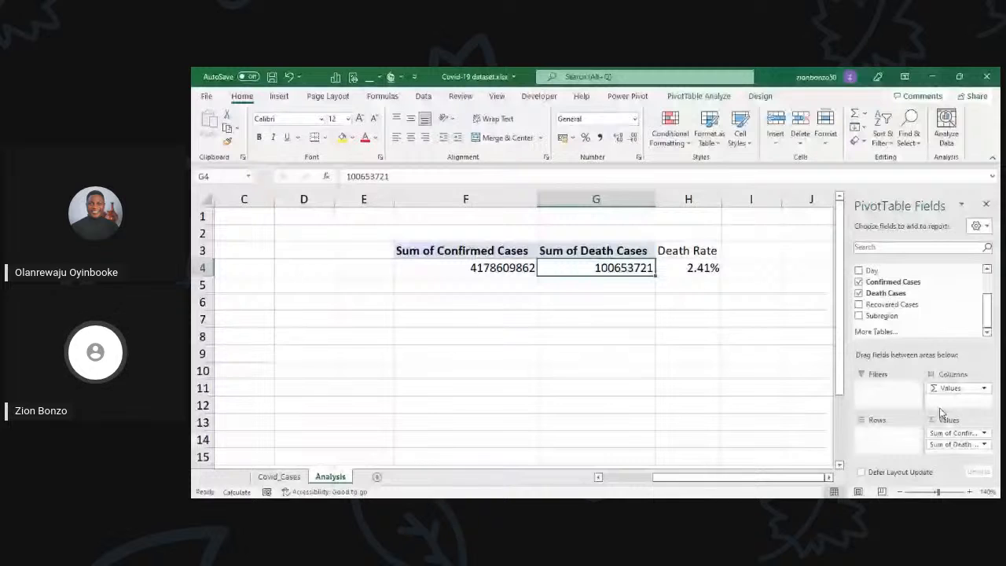
key(ctrl+Page_Up)
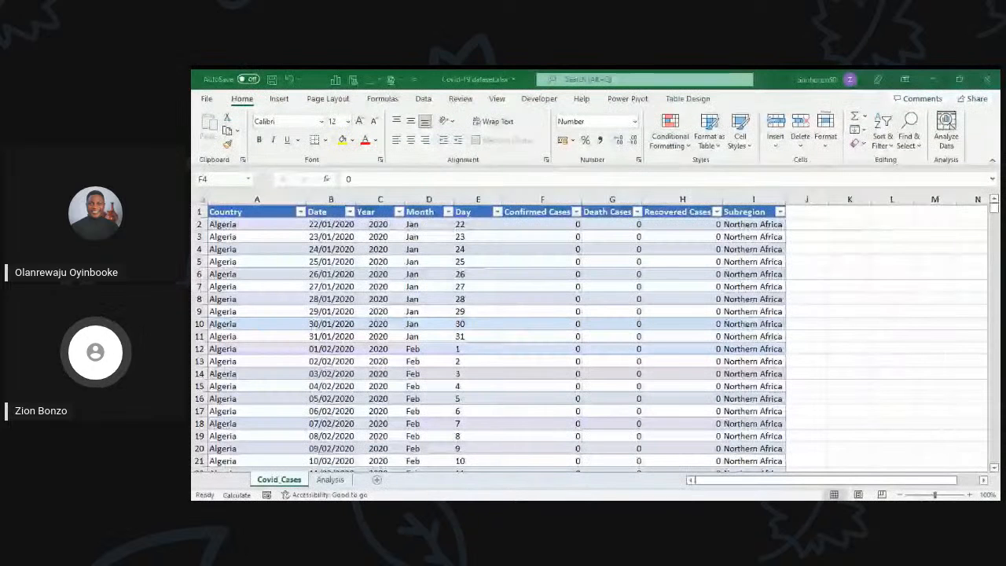
key(ctrl+Page_Down)
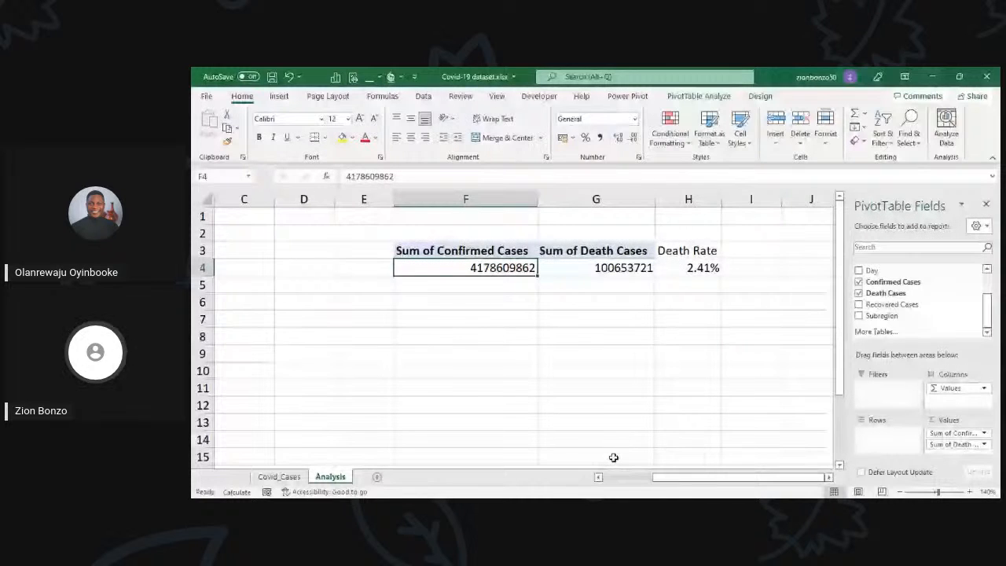
click(568, 272)
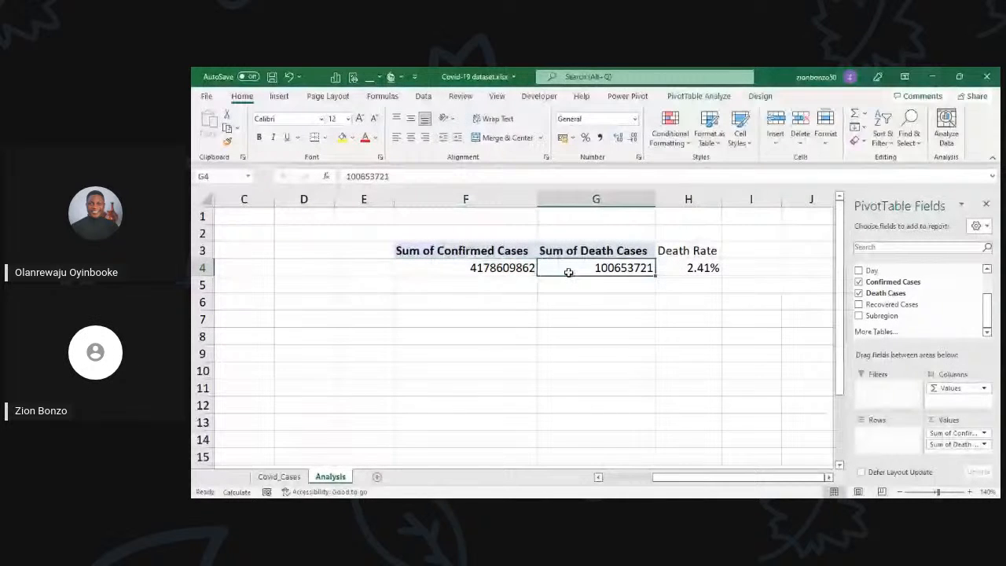
click(482, 278)
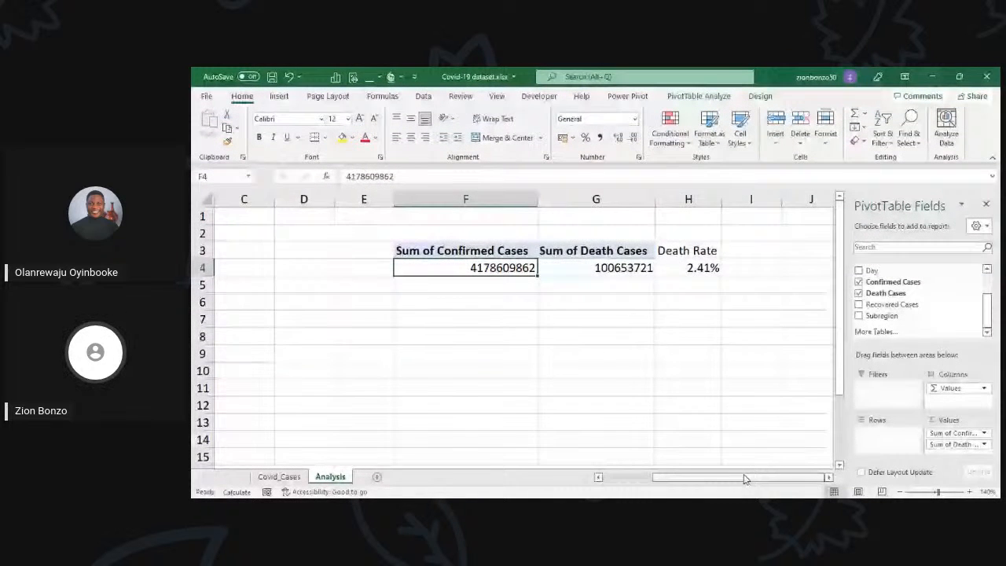
Step: Copy the top 5 countries PivotTable to F8 and remove its Country row field and Sum of Confirmed Cases value
drag(744, 474, 442, 469)
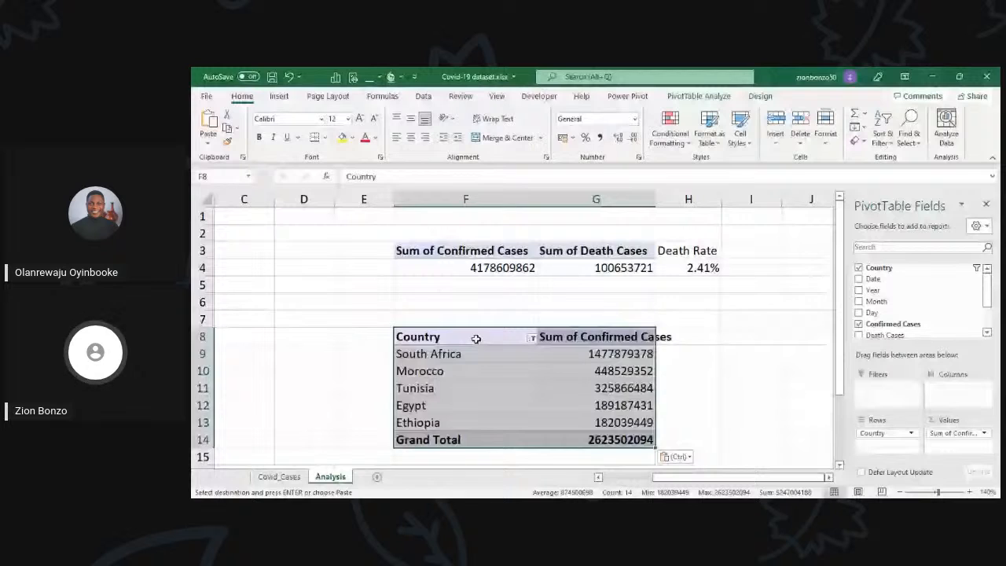
click(480, 370)
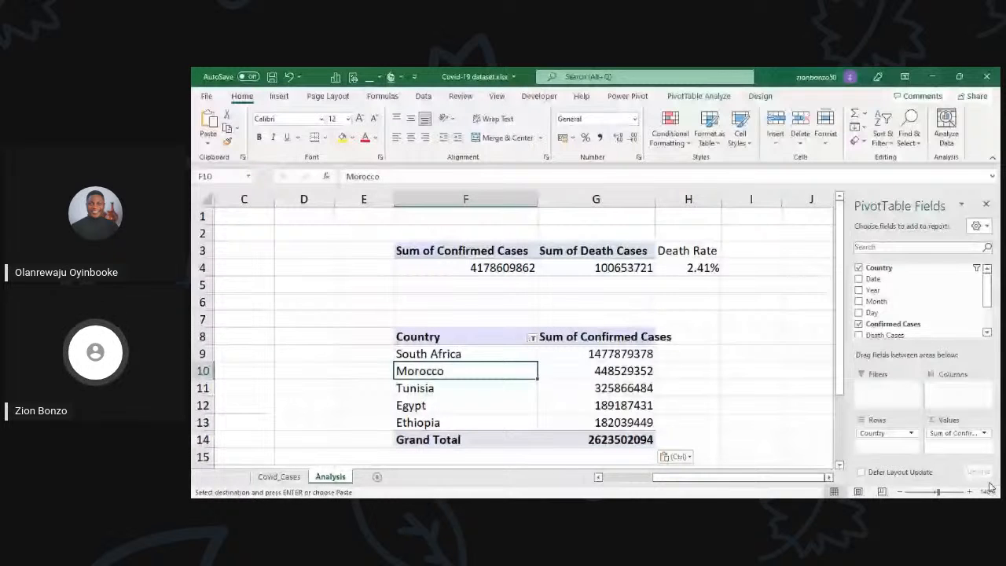
drag(887, 433, 789, 443)
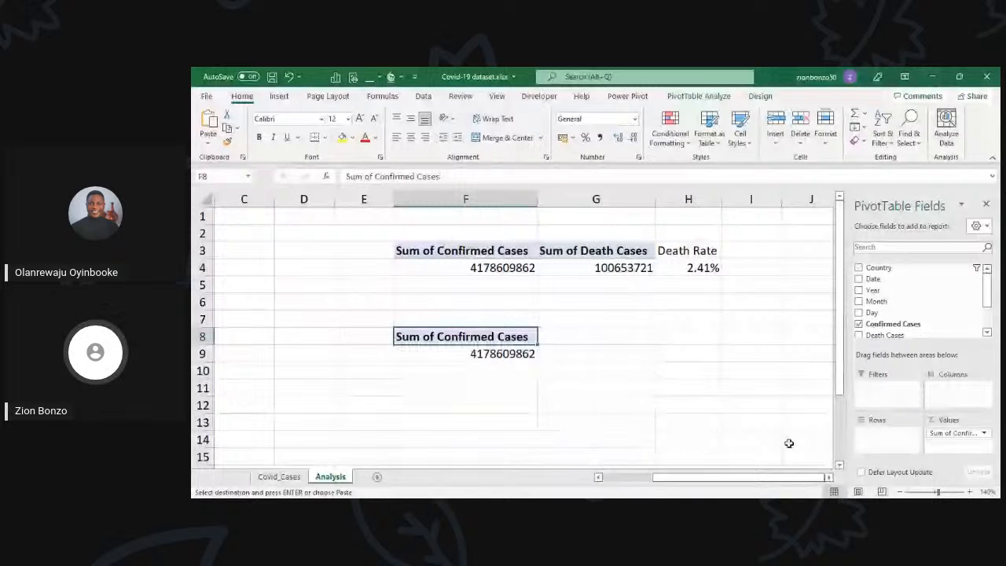
drag(953, 433, 789, 443)
Step: Add Subregion as the row field of the empty PivotTable at F8
scroll(894, 296, down, 2)
scroll(883, 299, up, 2)
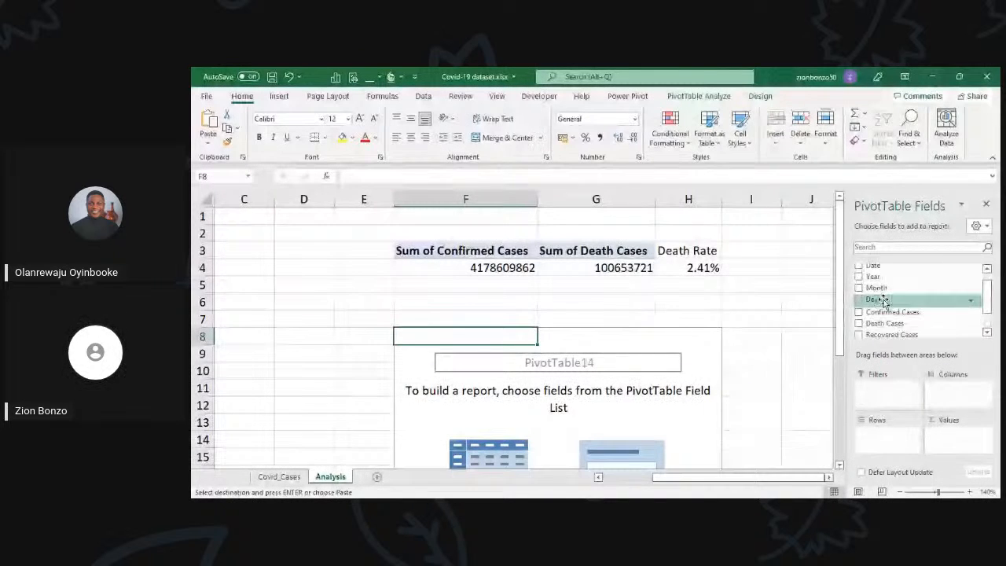
scroll(883, 285, down, 2)
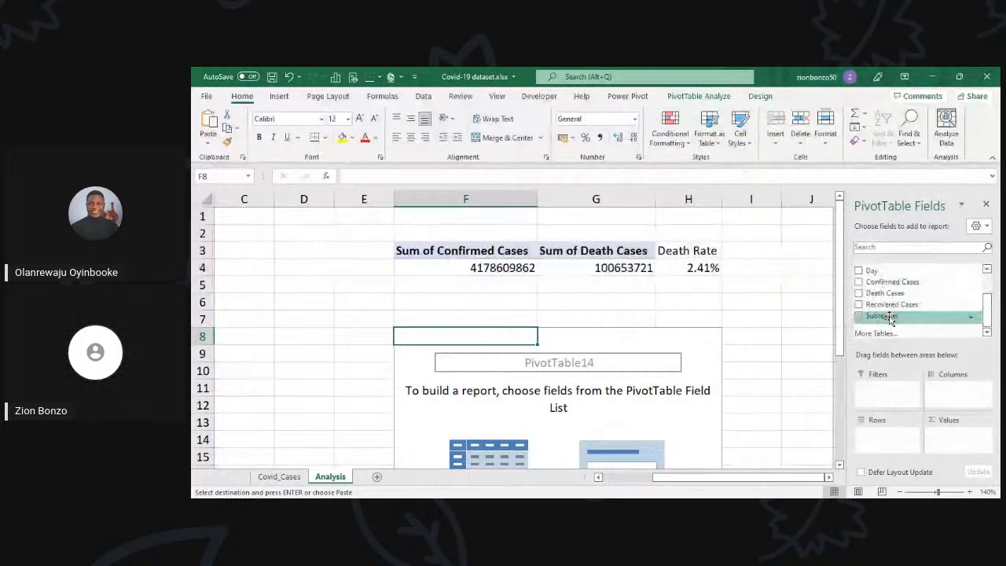
click(891, 316)
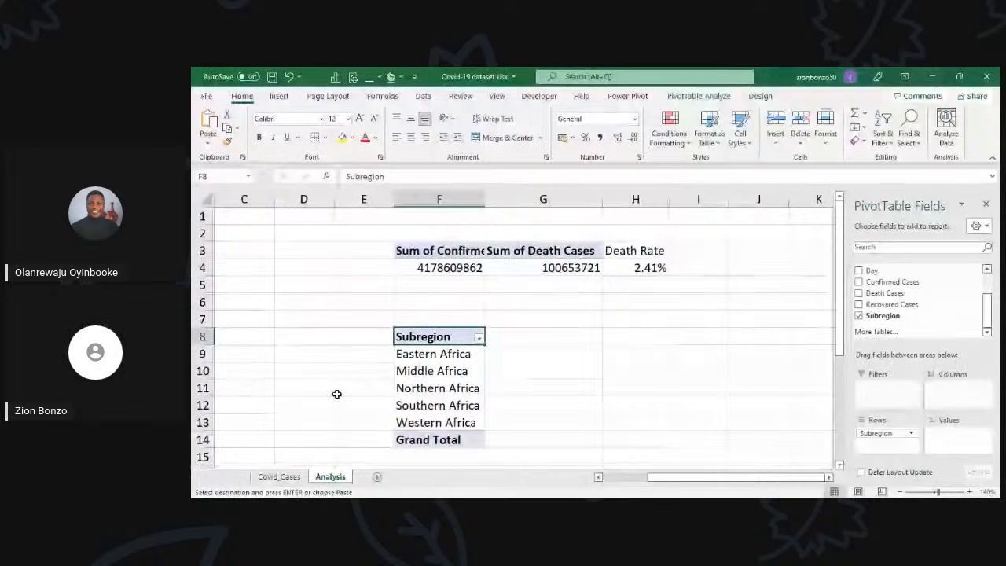
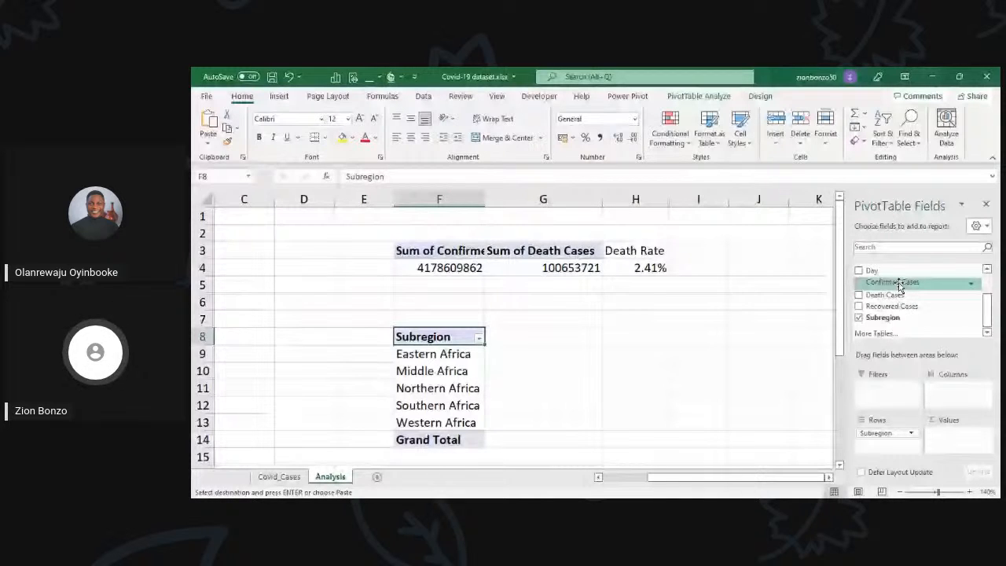
Step: Add Confirmed Cases as the summed value of the Subregion PivotTable at F8
drag(900, 284, 438, 362)
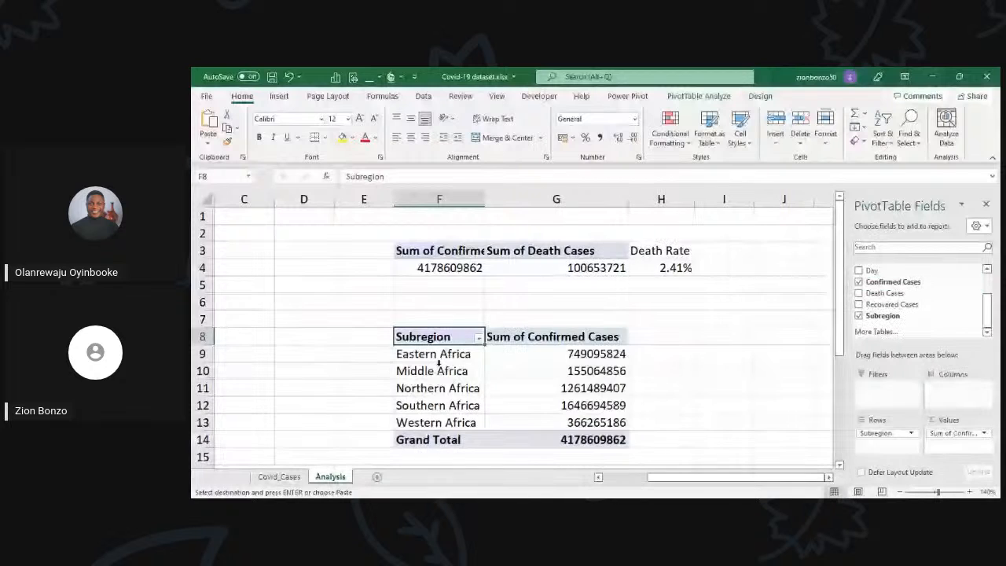
click(534, 374)
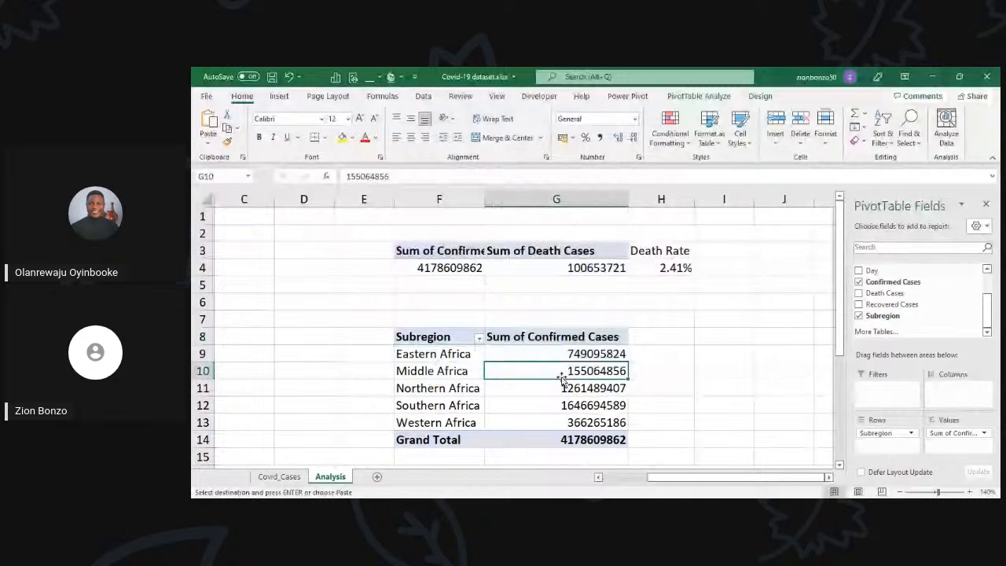
drag(562, 379, 564, 354)
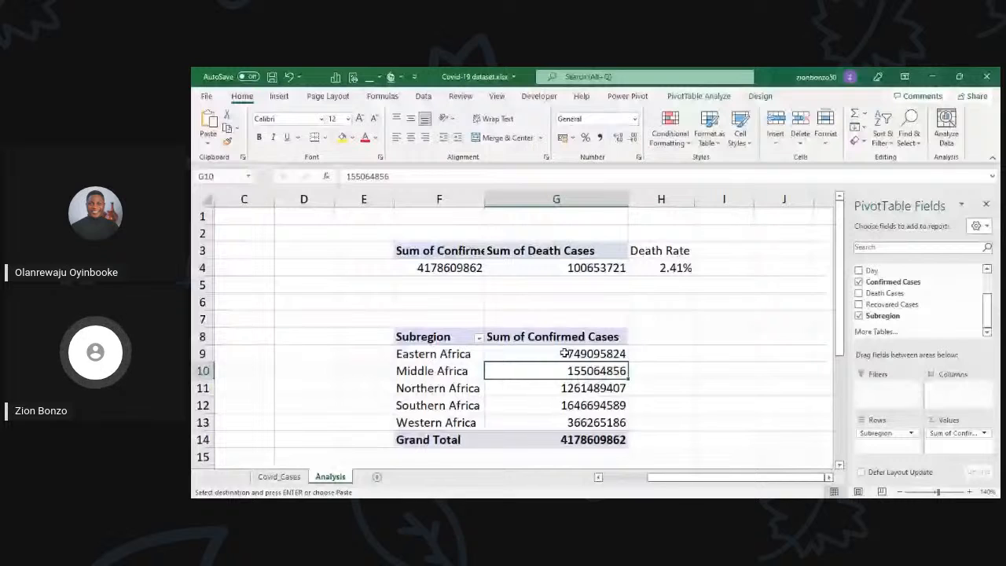
click(555, 423)
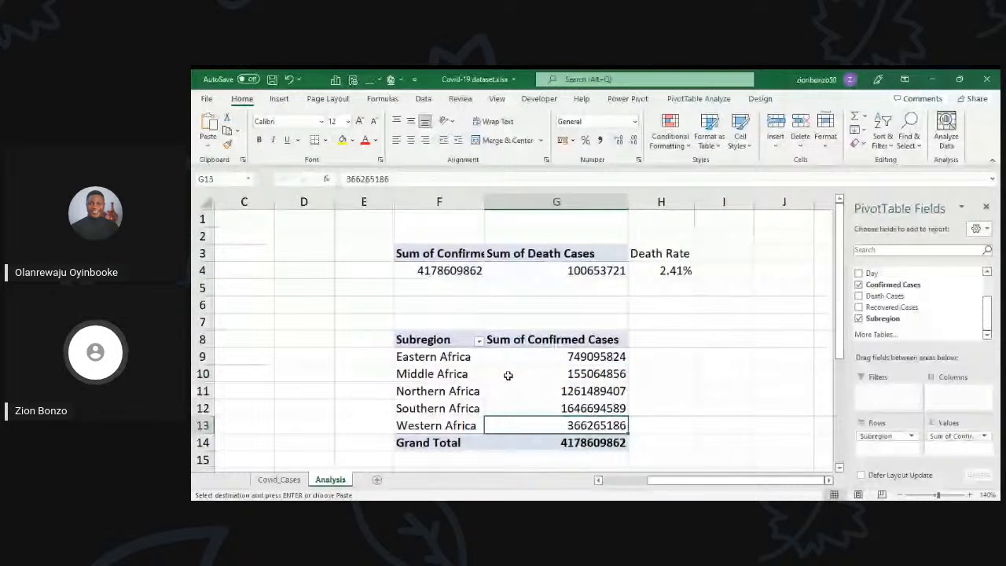
click(509, 376)
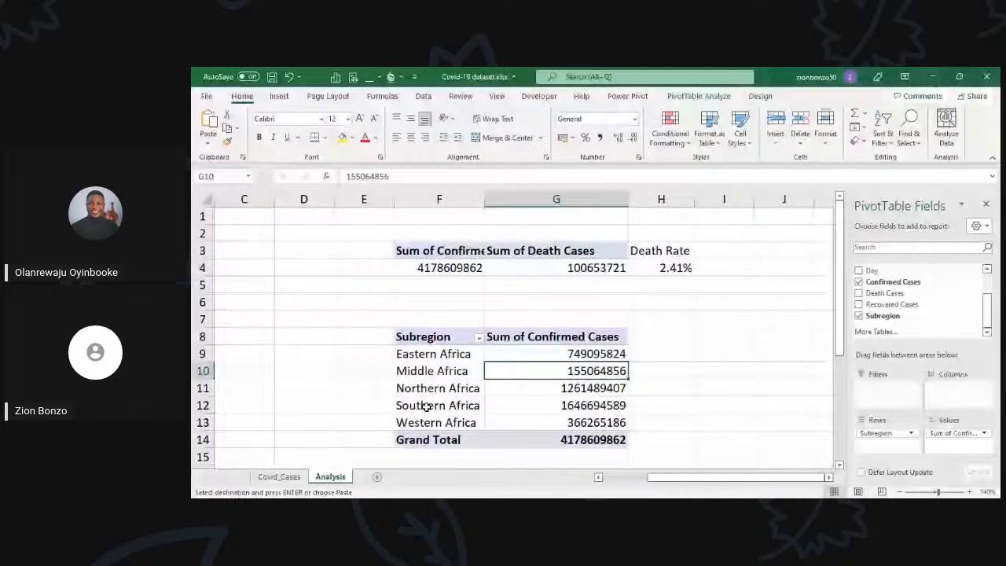
Step: Name the Subregion PivotTable casesbysubregion
click(698, 95)
click(237, 129)
text(cas)
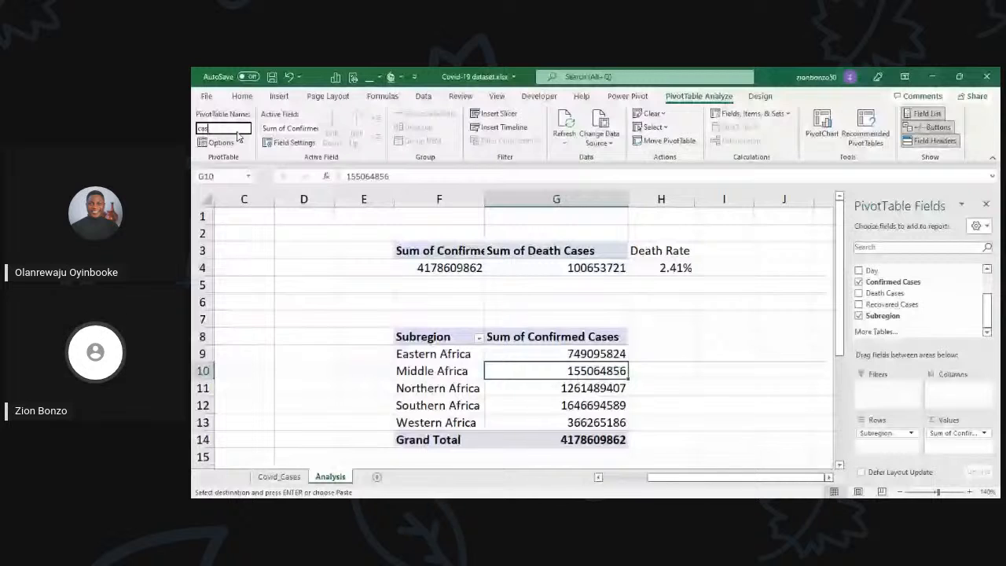
text(esbysubregion)
key(Return)
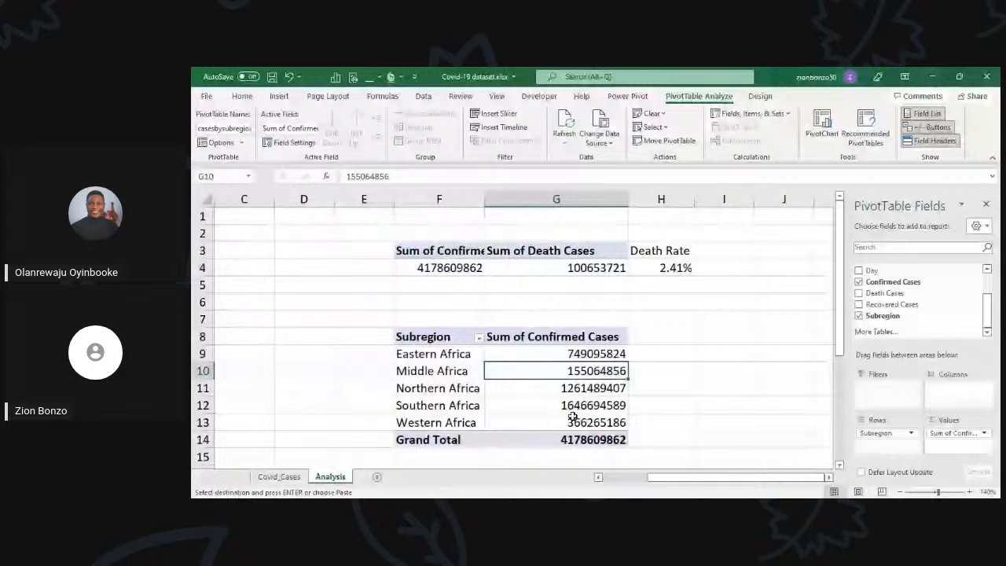
click(569, 407)
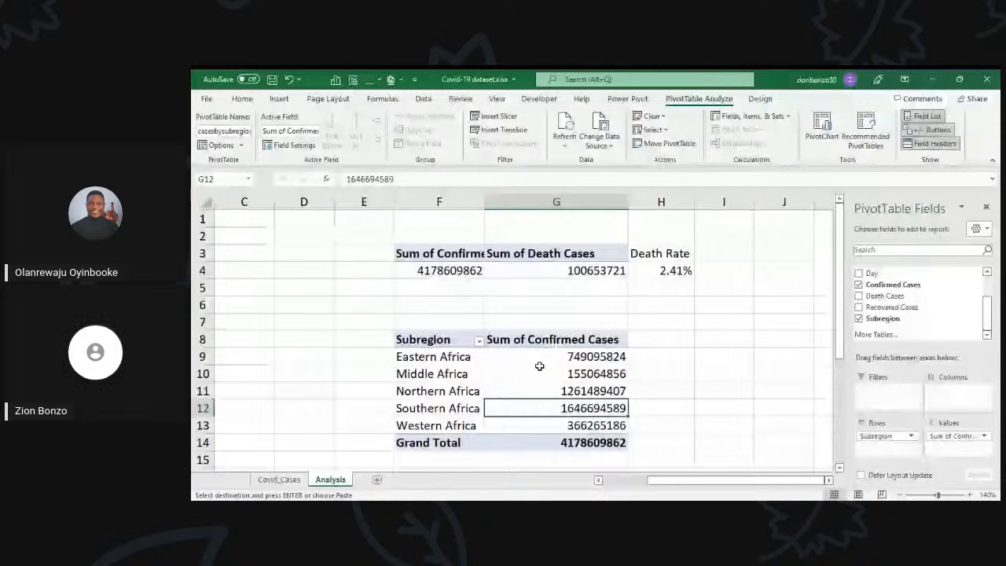
Step: Copy the whole Subregion PivotTable and paste the duplicate at F18
scroll(539, 367, down, 1)
click(550, 338)
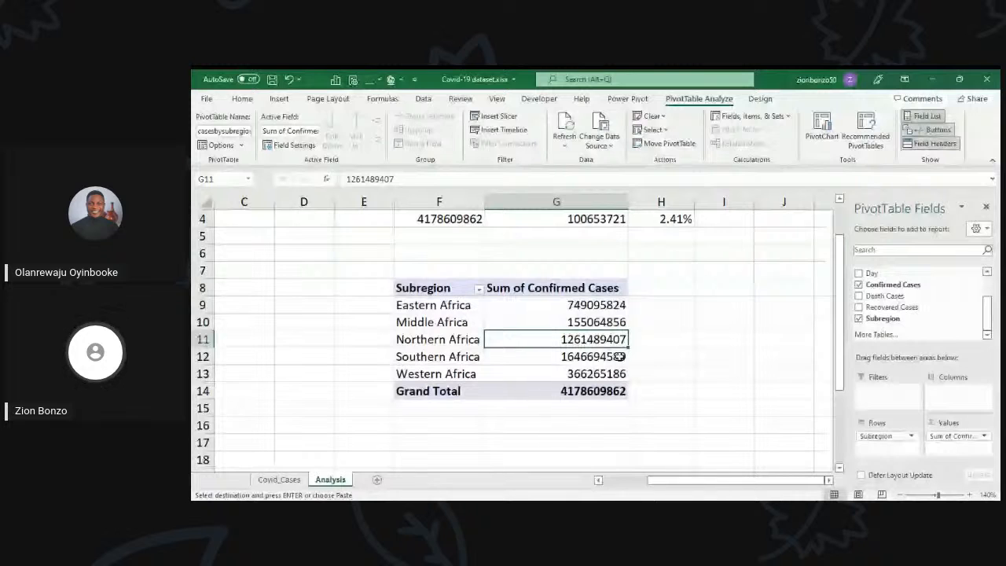
click(580, 359)
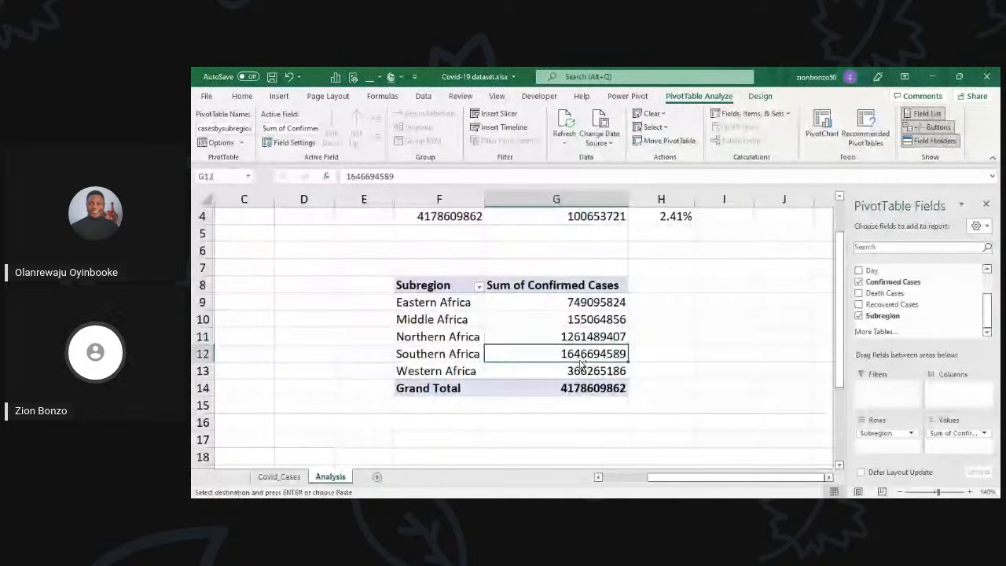
key(ctrl+a)
key(ctrl+c)
scroll(465, 353, down, 2)
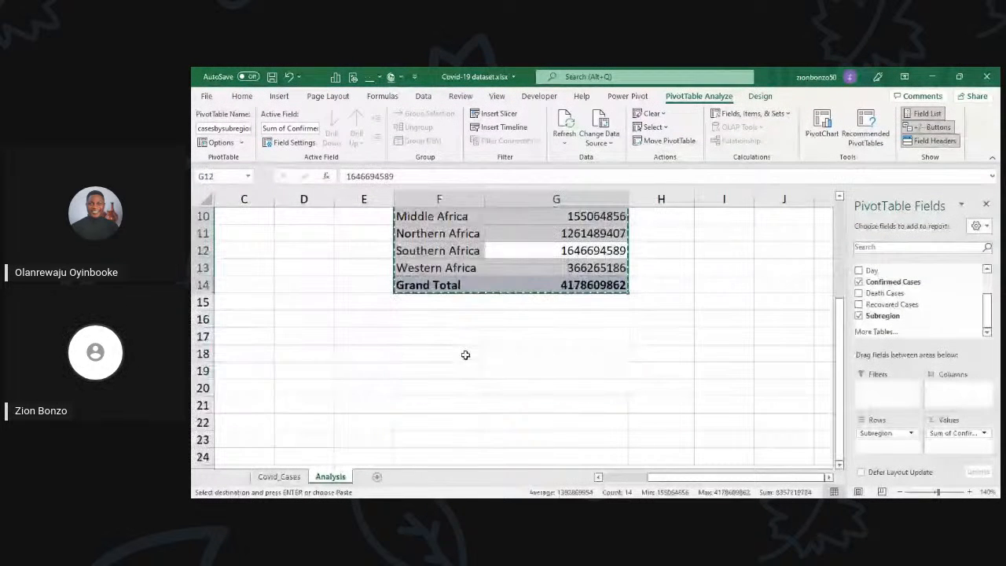
click(464, 354)
key(ctrl+v)
click(466, 379)
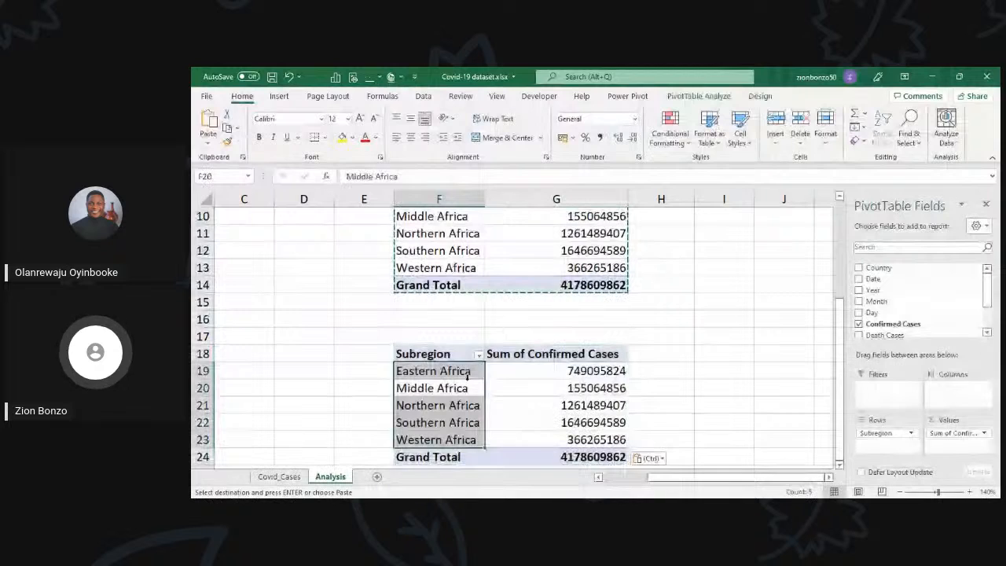
key(Escape)
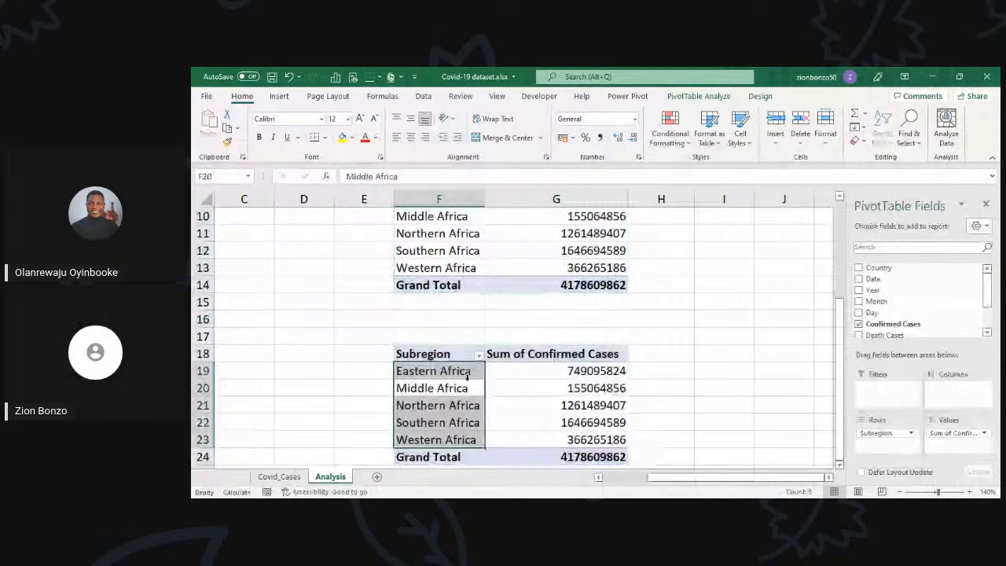
Step: Replace the Subregion row field of the PivotTable at F18 with Year
key(Delete)
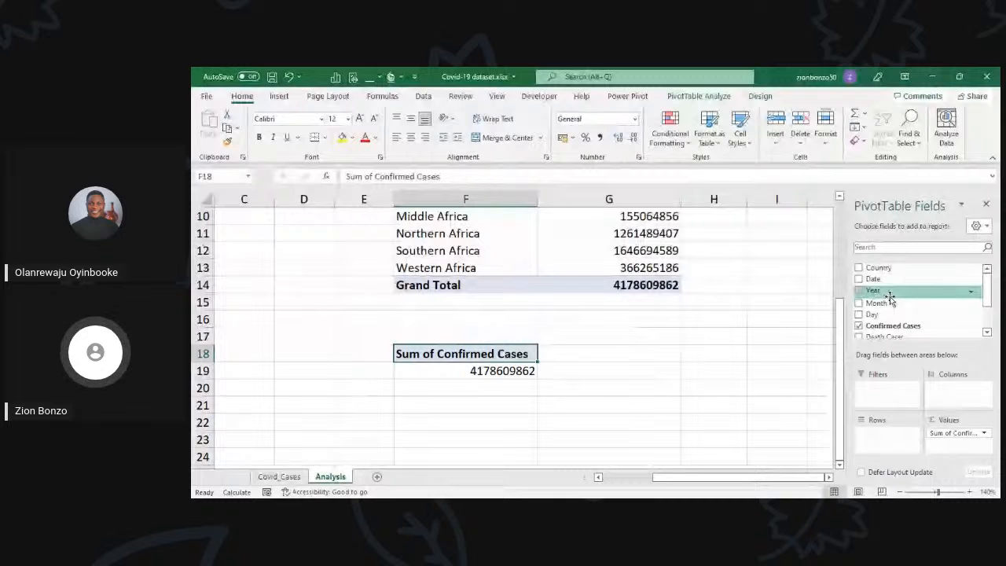
click(859, 290)
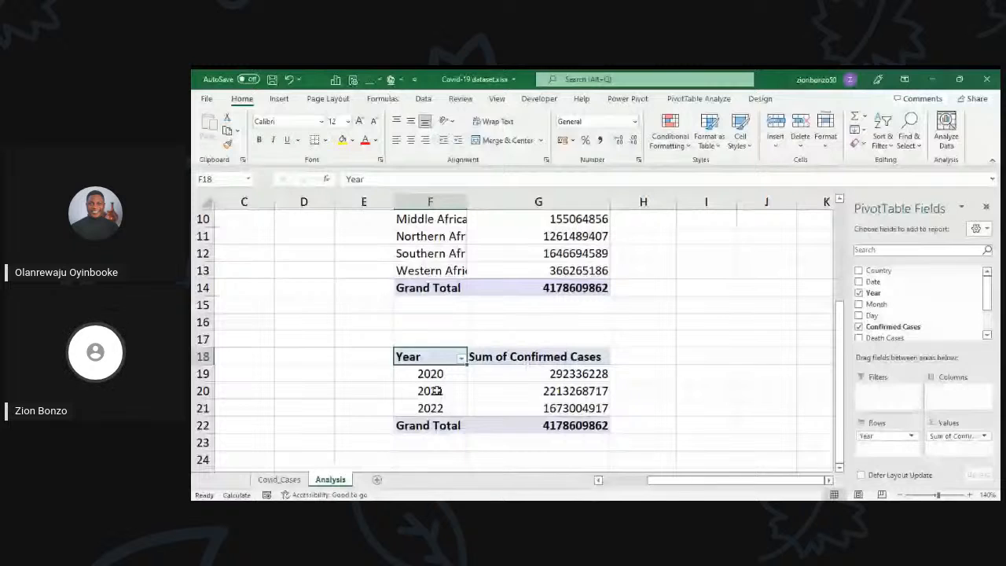
click(475, 390)
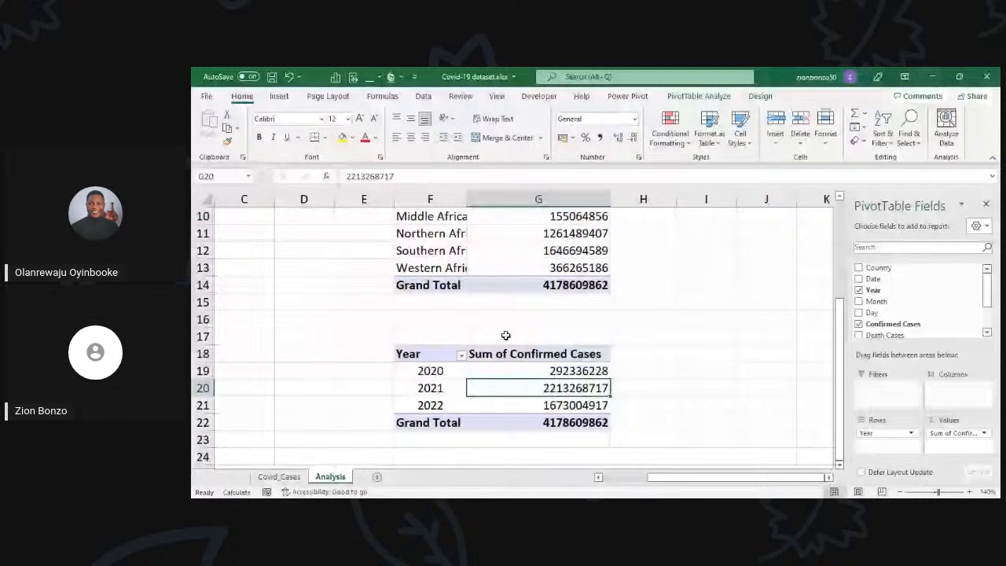
Step: Name the Year PivotTable casesbyYear
click(699, 96)
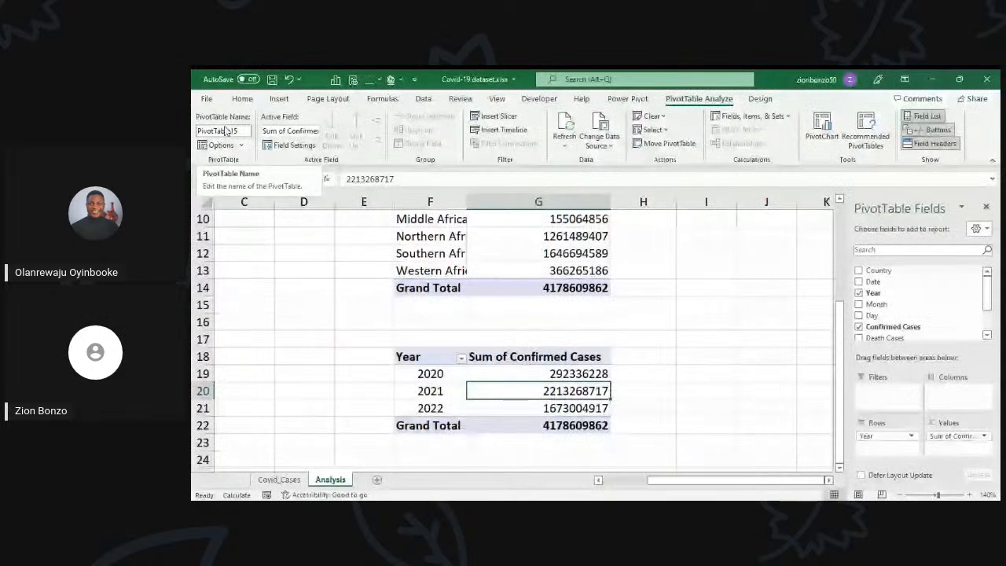
click(224, 128)
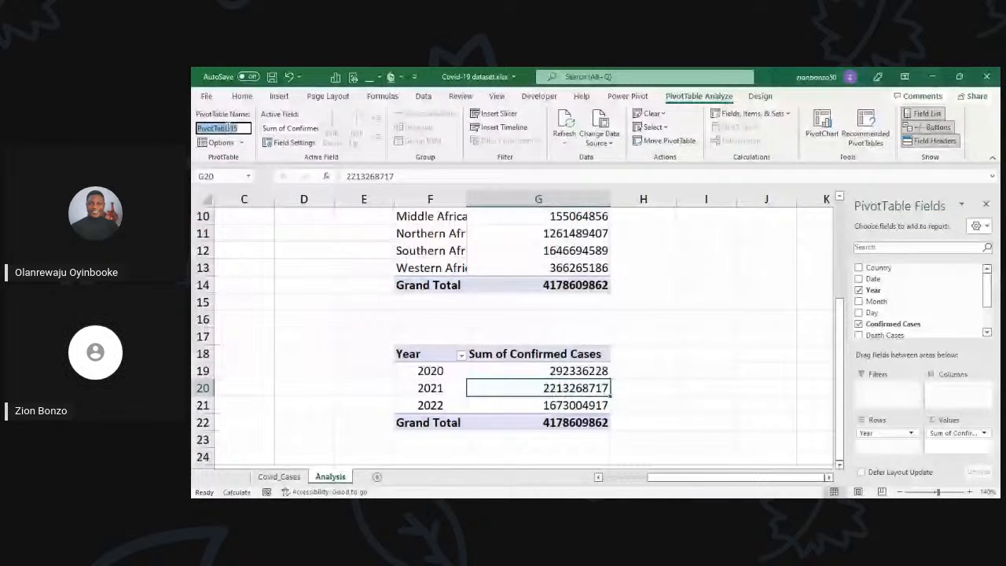
text(casesby)
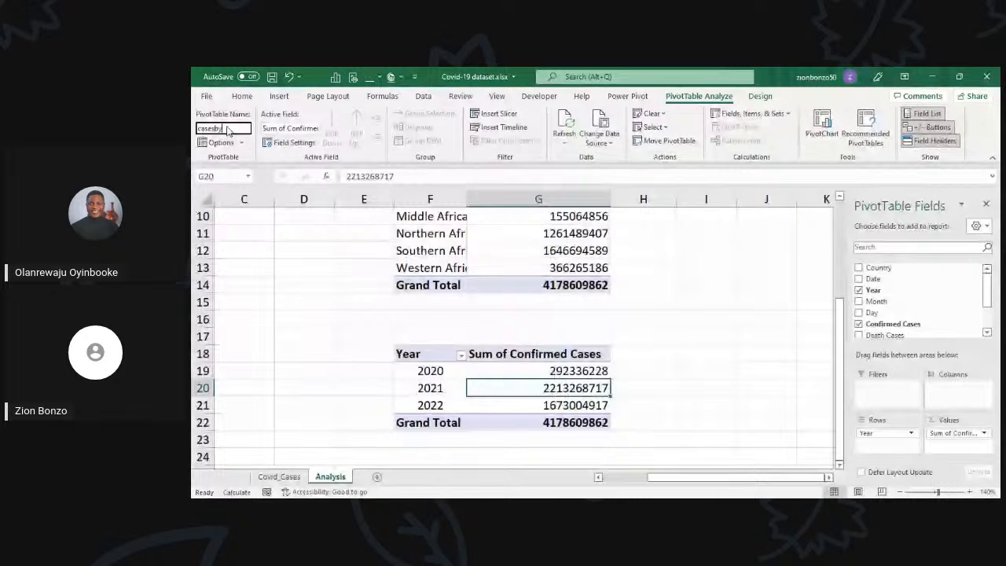
text(Year)
key(Return)
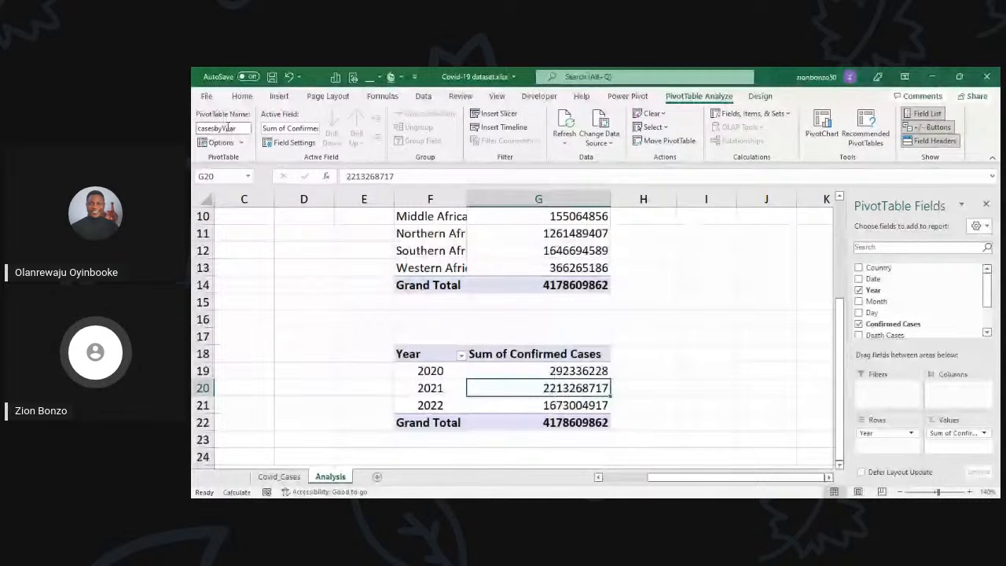
click(510, 371)
Step: Copy the whole Year PivotTable and paste the duplicate at F27
scroll(818, 347, down, 2)
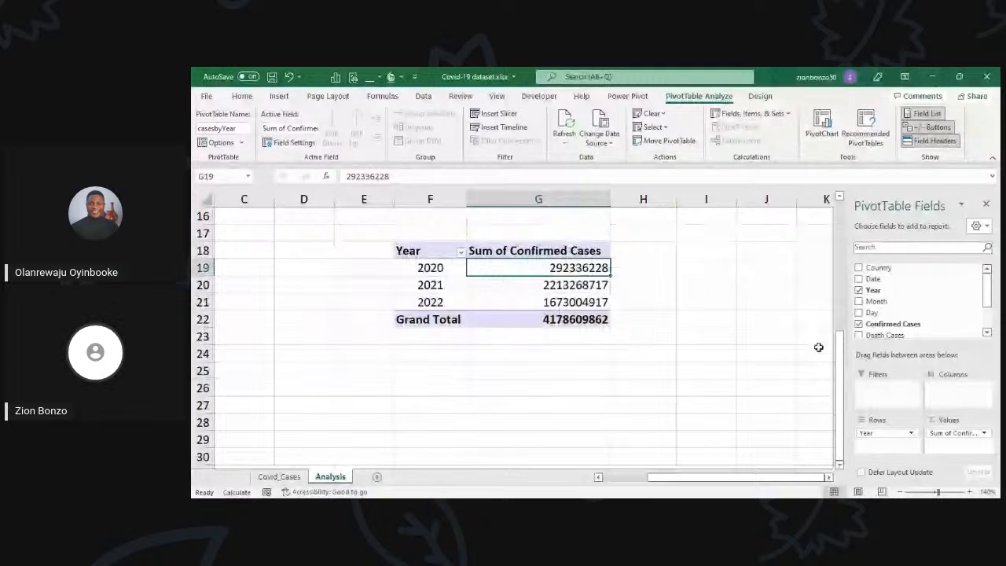
click(544, 301)
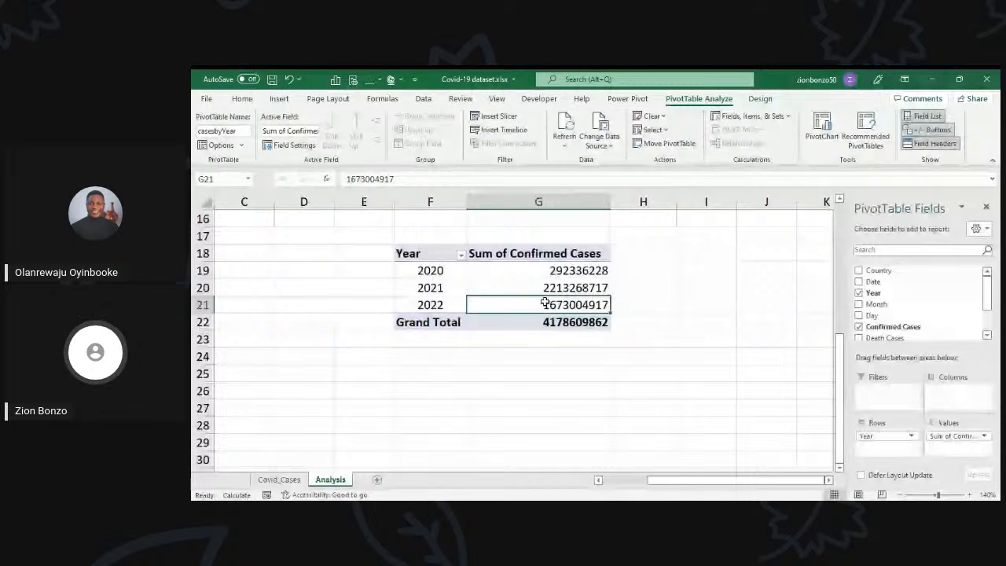
key(ctrl+a)
key(ctrl+c)
scroll(484, 374, down, 1)
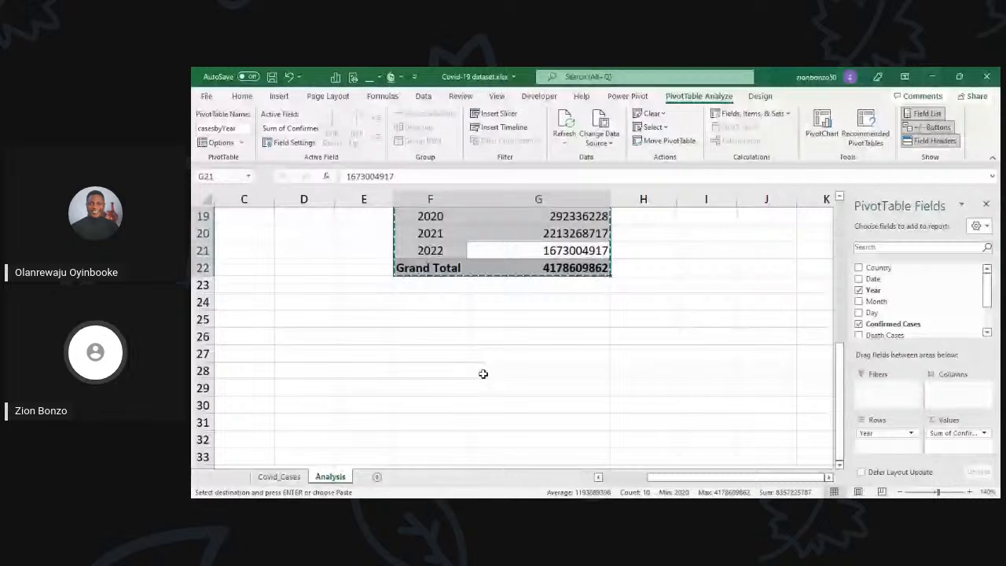
click(430, 354)
key(ctrl+v)
click(499, 386)
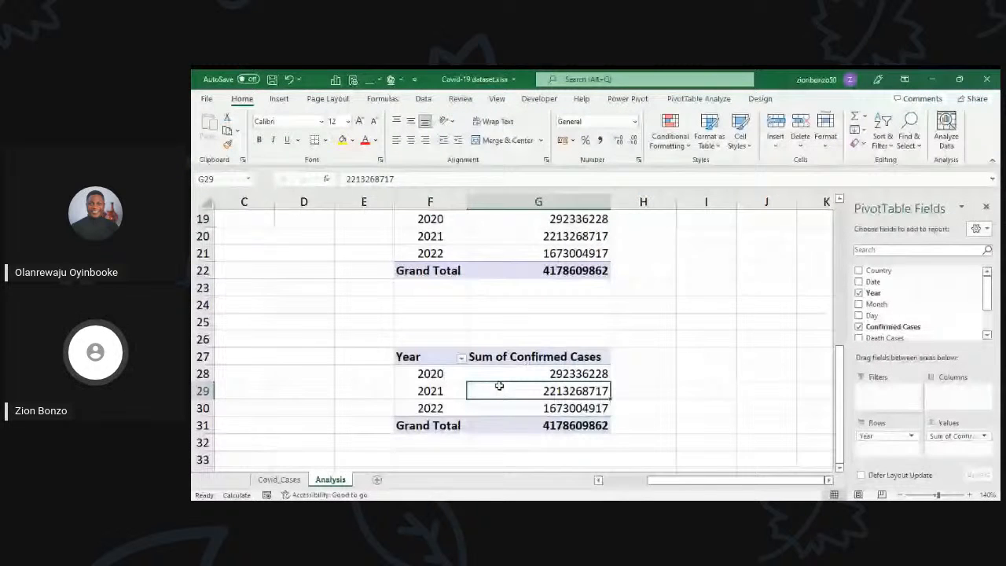
Step: Replace the Year row field of the PivotTable at F27 with Month and check the monthly rows against the Covid_Cases sheet
drag(886, 433, 802, 433)
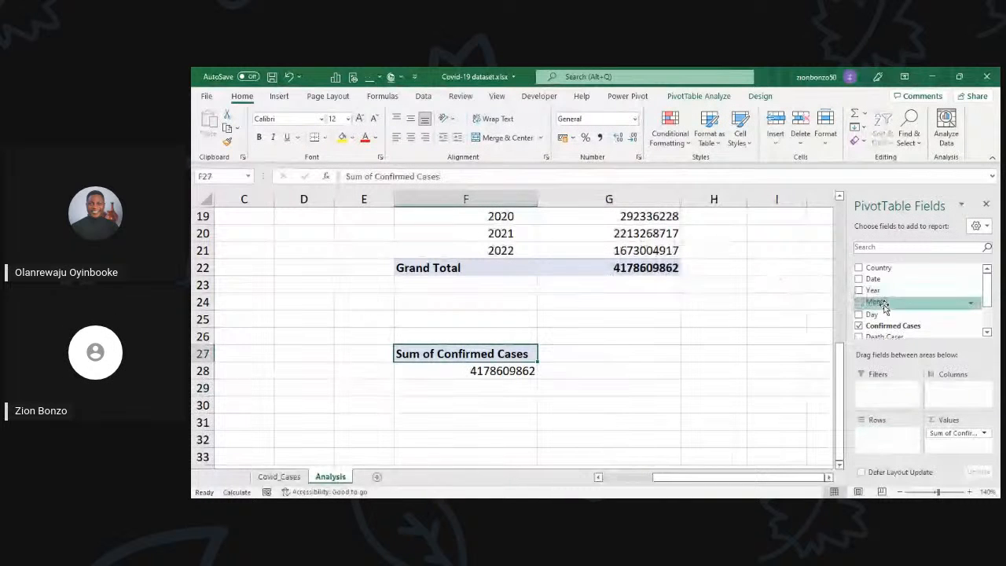
drag(884, 303, 879, 441)
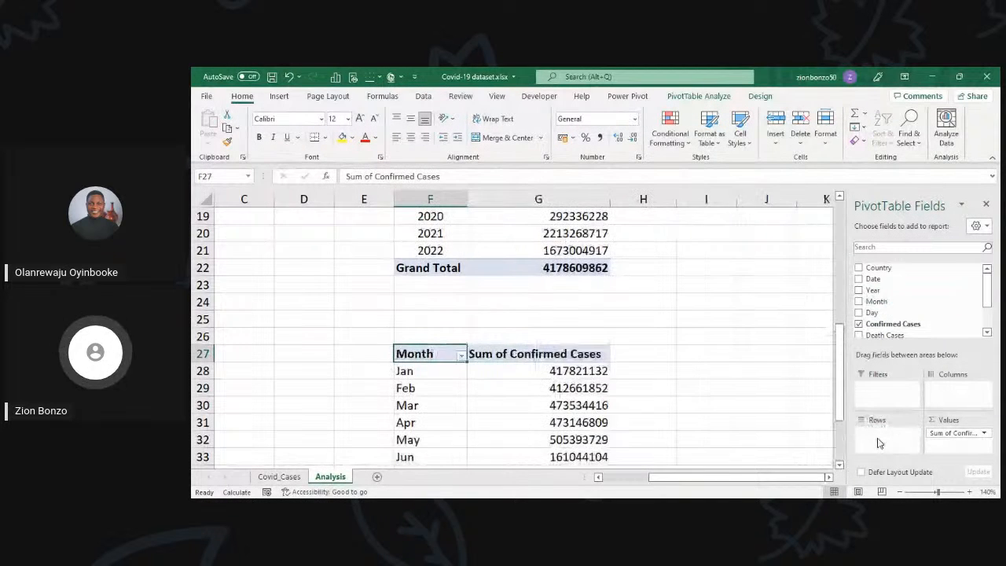
scroll(404, 328, down, 2)
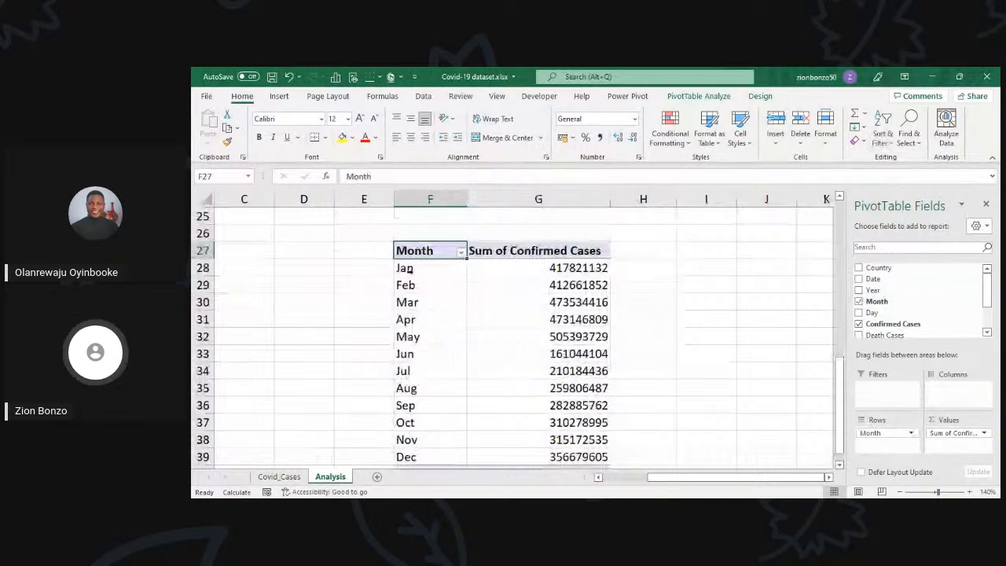
scroll(425, 275, down, 1)
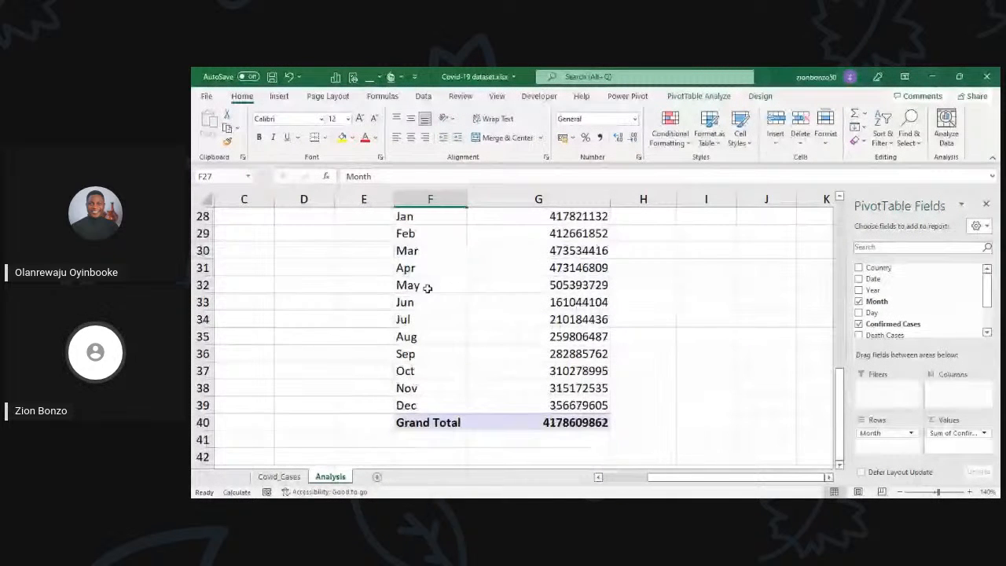
click(279, 476)
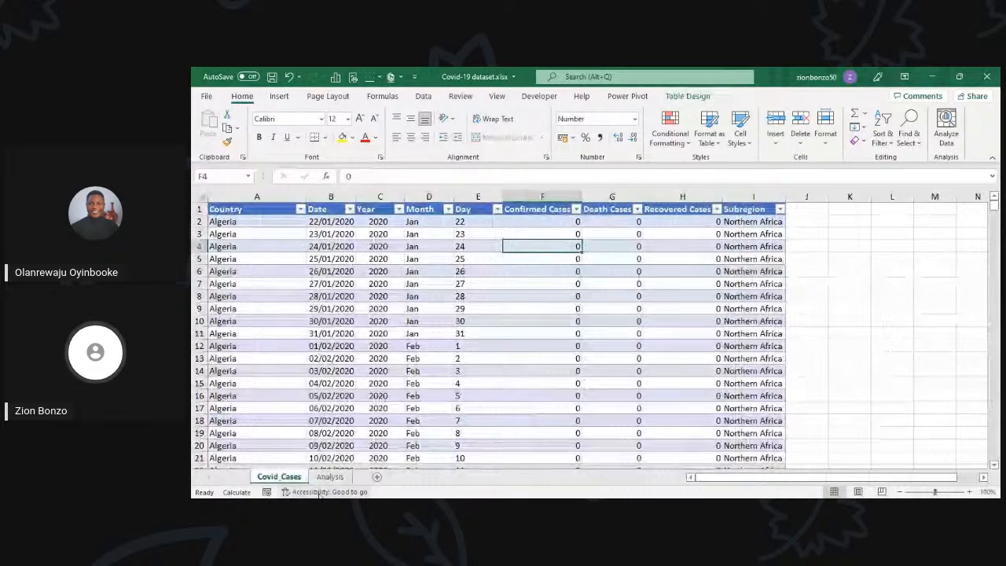
click(324, 477)
scroll(503, 408, up, 2)
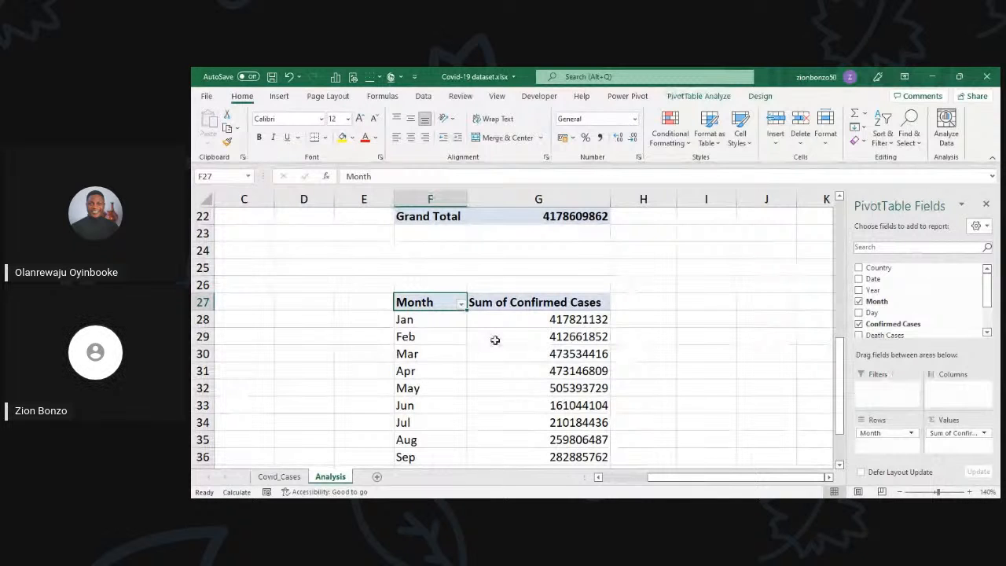
scroll(495, 340, down, 1)
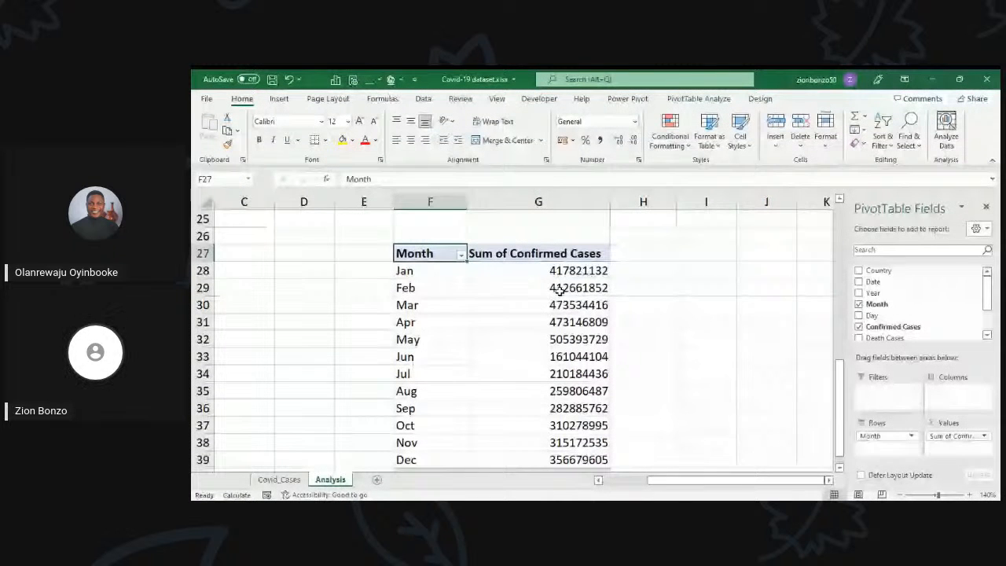
Step: Name the Month PivotTable casesbymonth
click(558, 290)
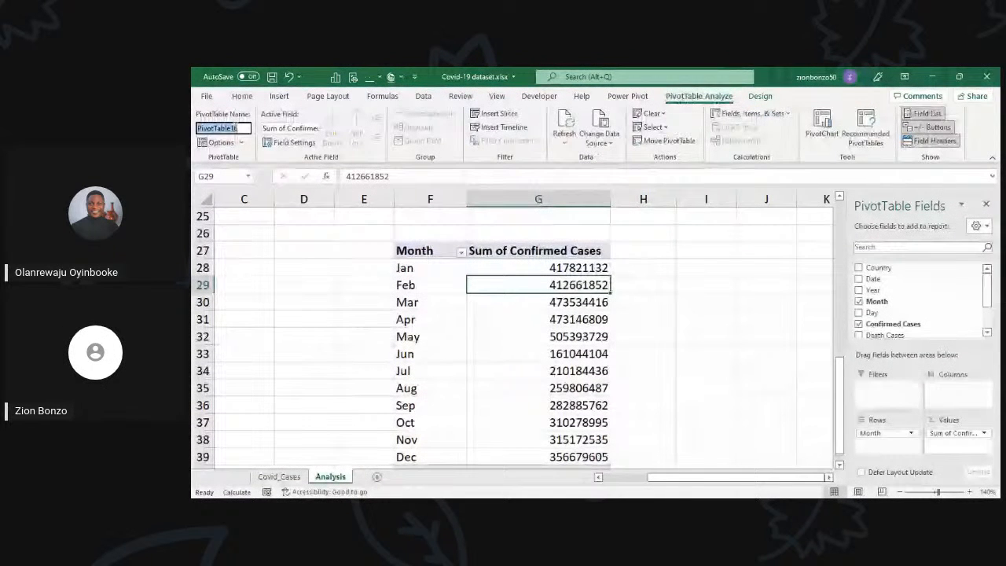
text(cases)
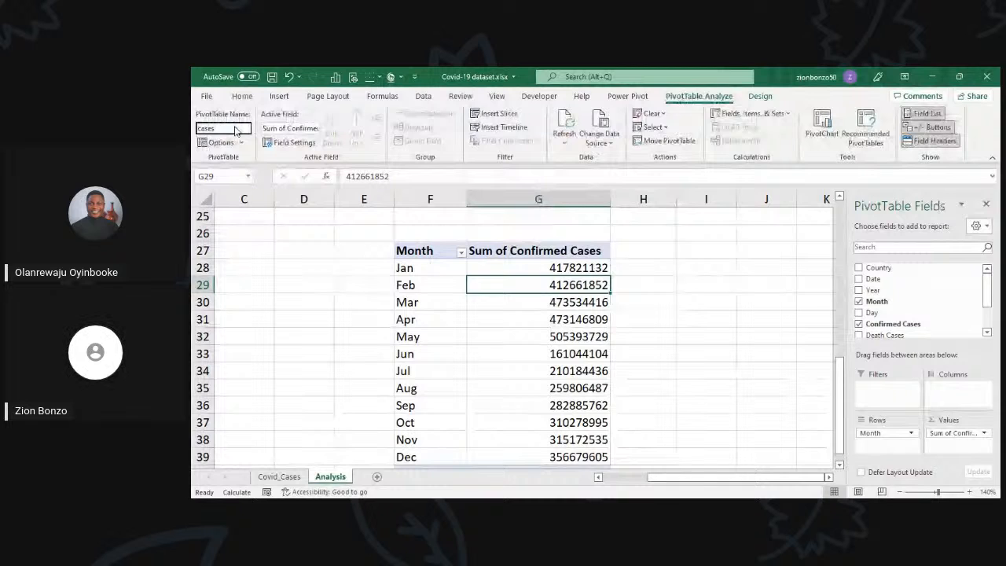
text(bymonth)
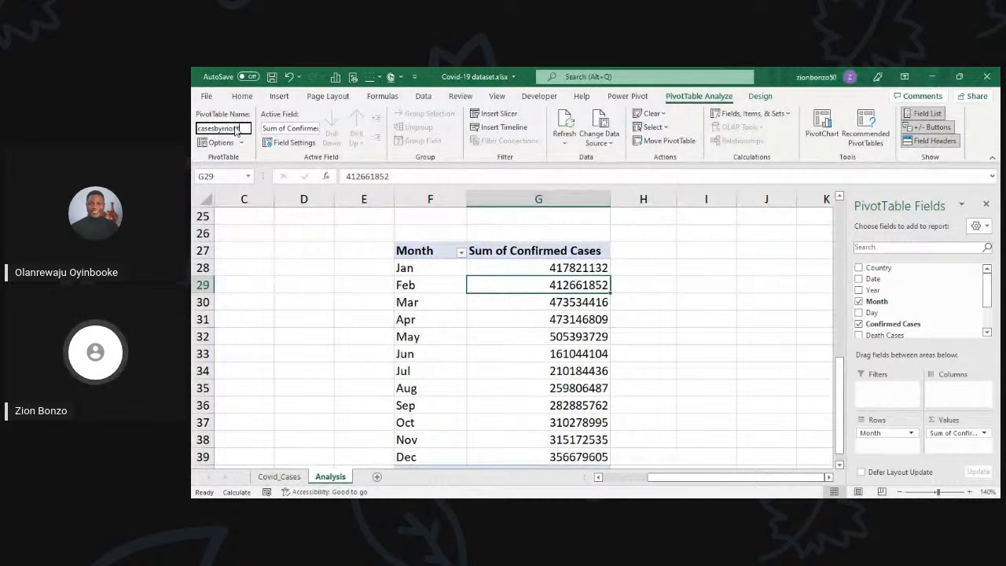
click(478, 300)
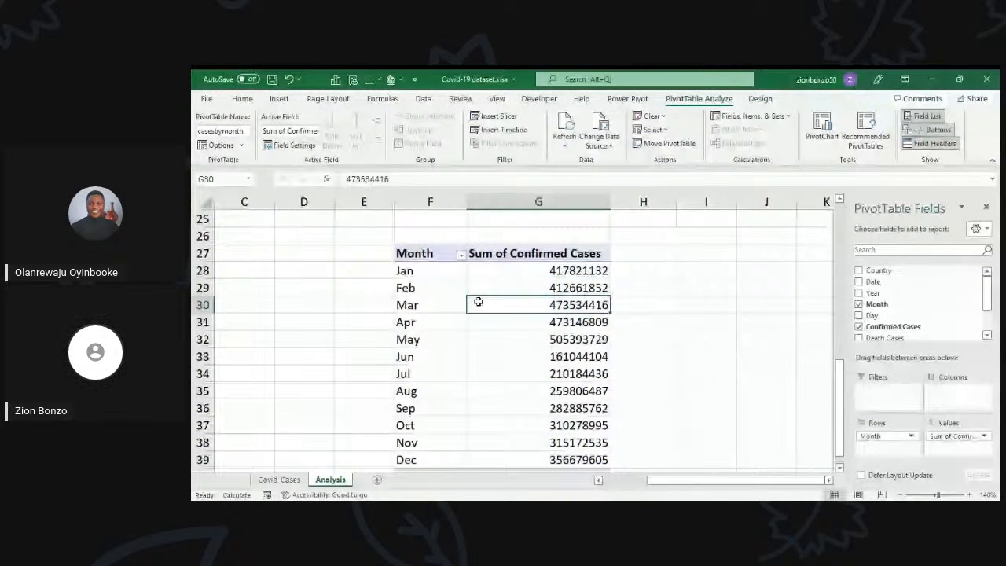
Step: AutoFit column F on the Analysis sheet so its PivotTable headings and values show in full
scroll(478, 299, up, 5)
scroll(478, 295, up, 3)
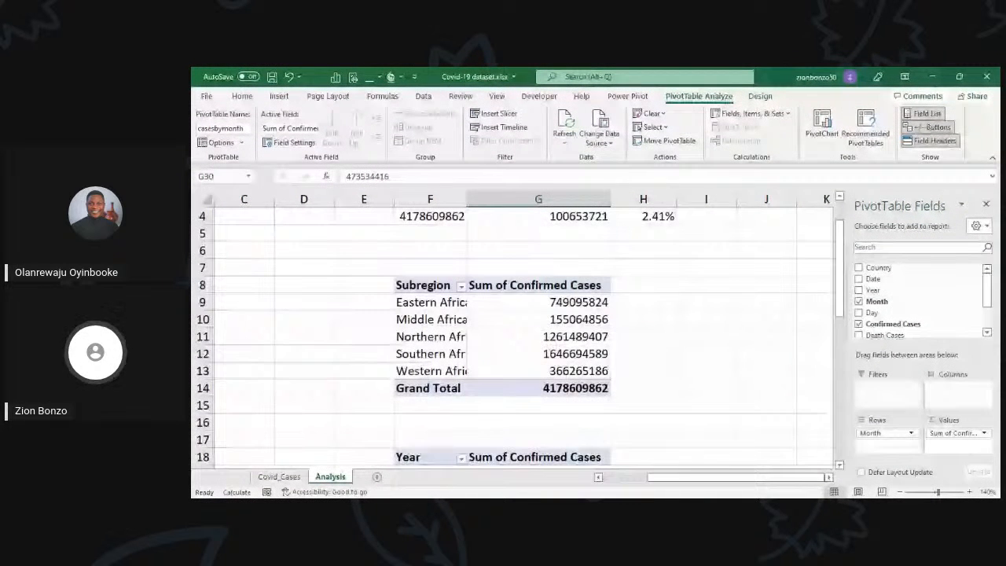
scroll(235, 290, down, 2)
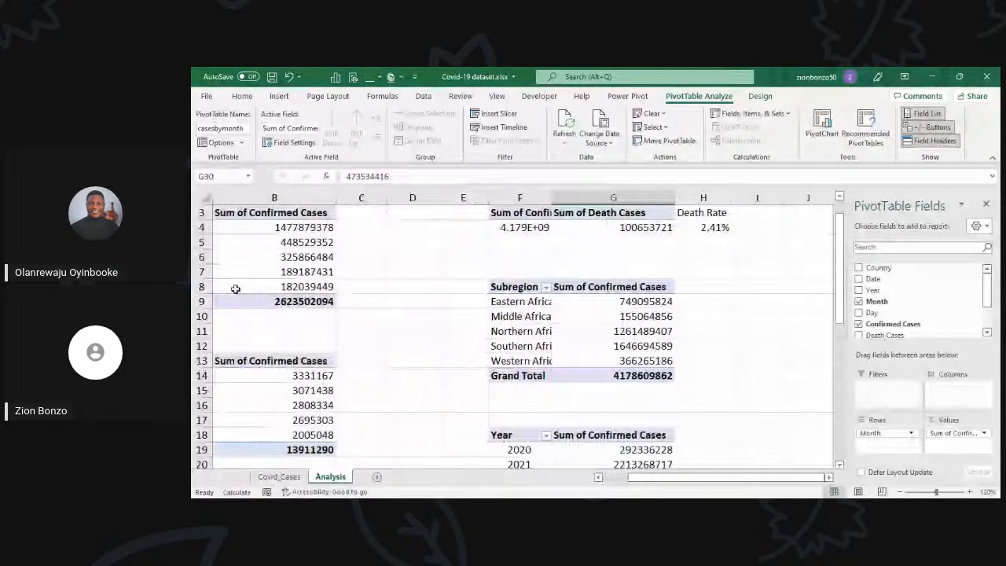
scroll(235, 290, up, 1)
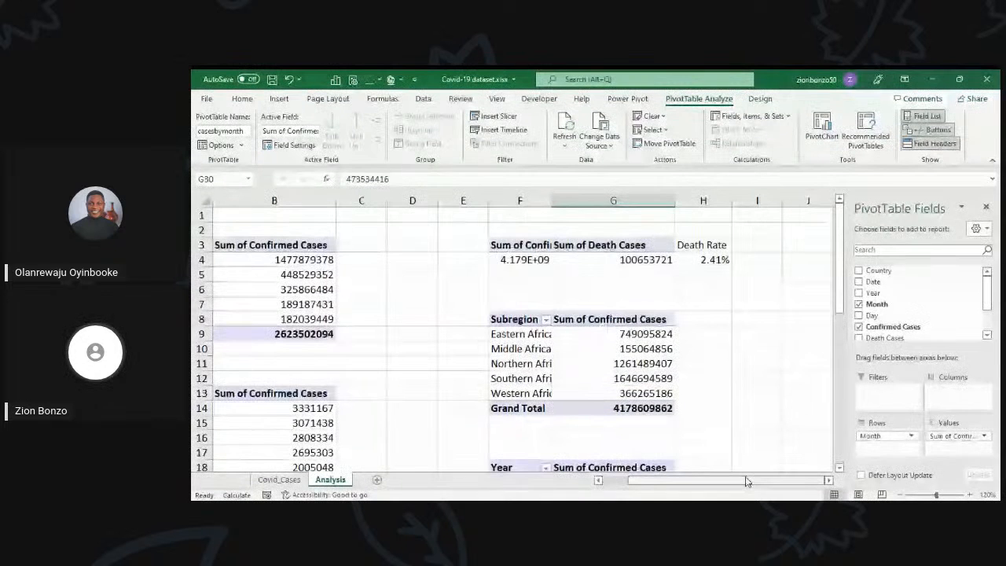
drag(746, 481, 605, 459)
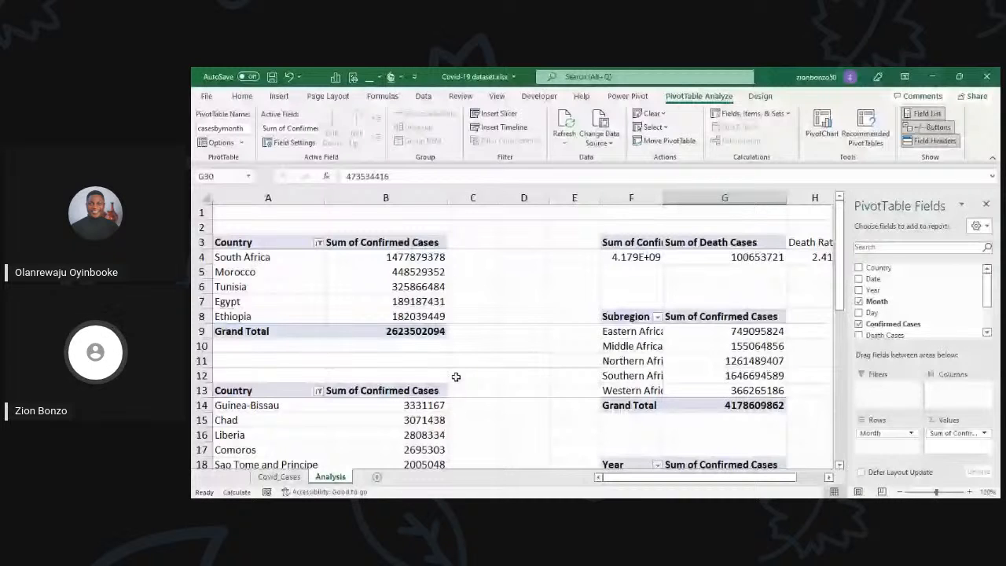
double_click(657, 198)
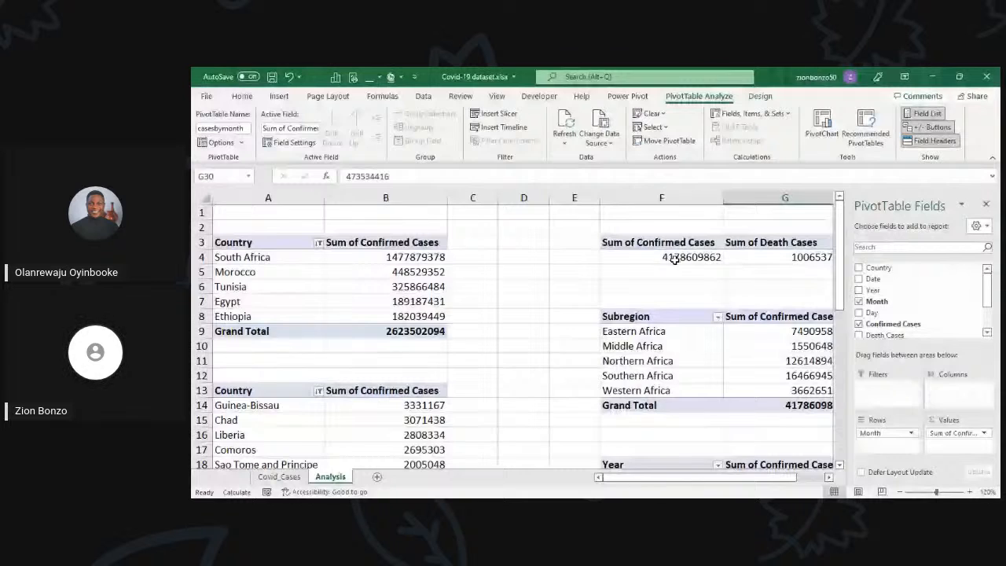
Step: Review the total cases, subregion, year and month PivotTables in columns F and G of the Analysis sheet
scroll(674, 260, right, 2)
click(512, 256)
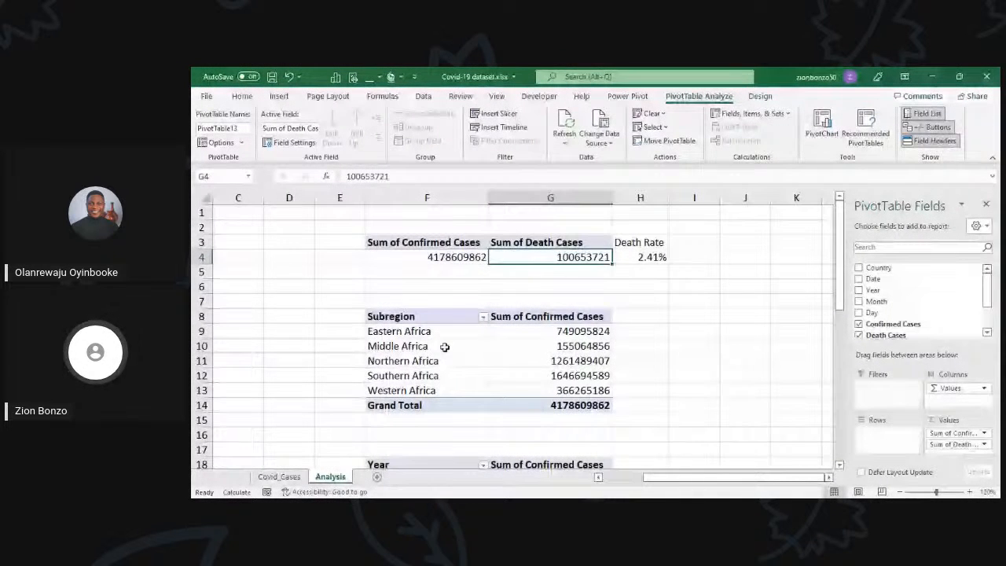
drag(445, 346, 440, 389)
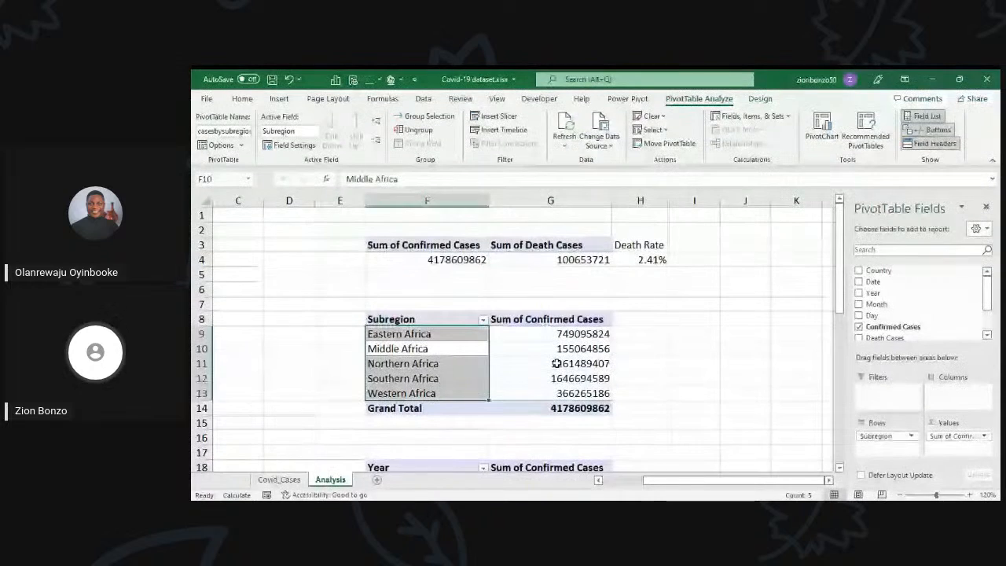
click(557, 361)
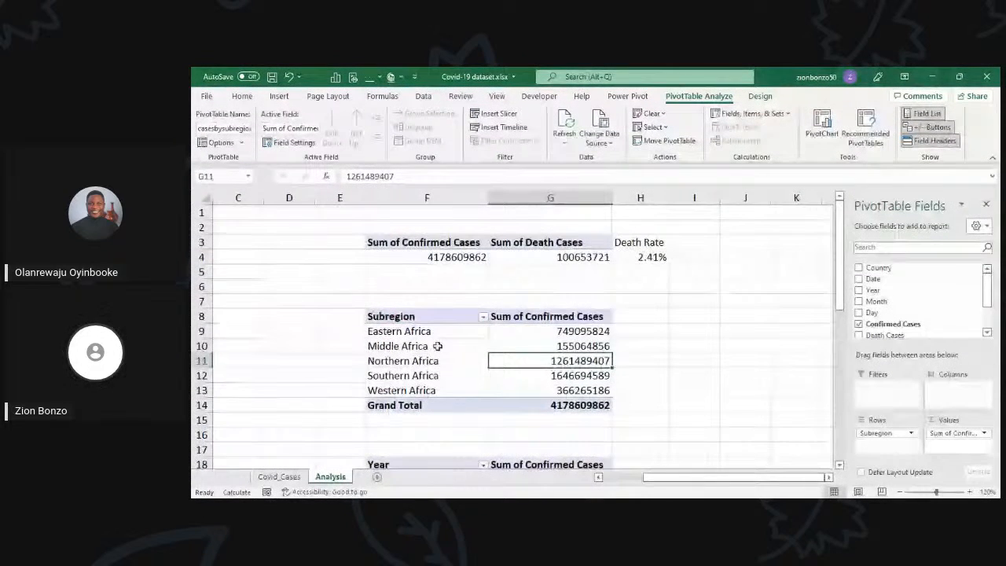
scroll(437, 349, down, 1)
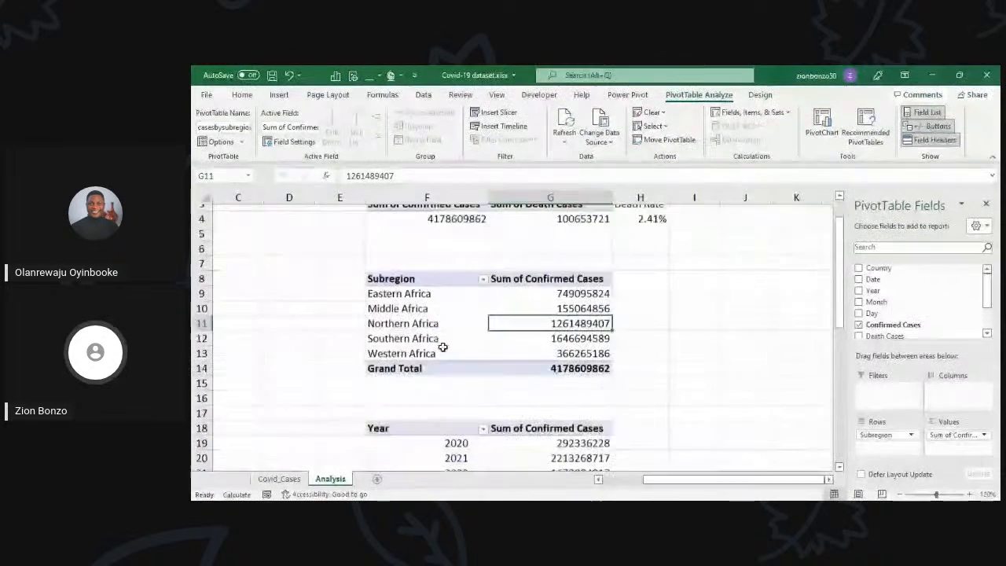
click(527, 339)
scroll(527, 340, down, 3)
click(460, 314)
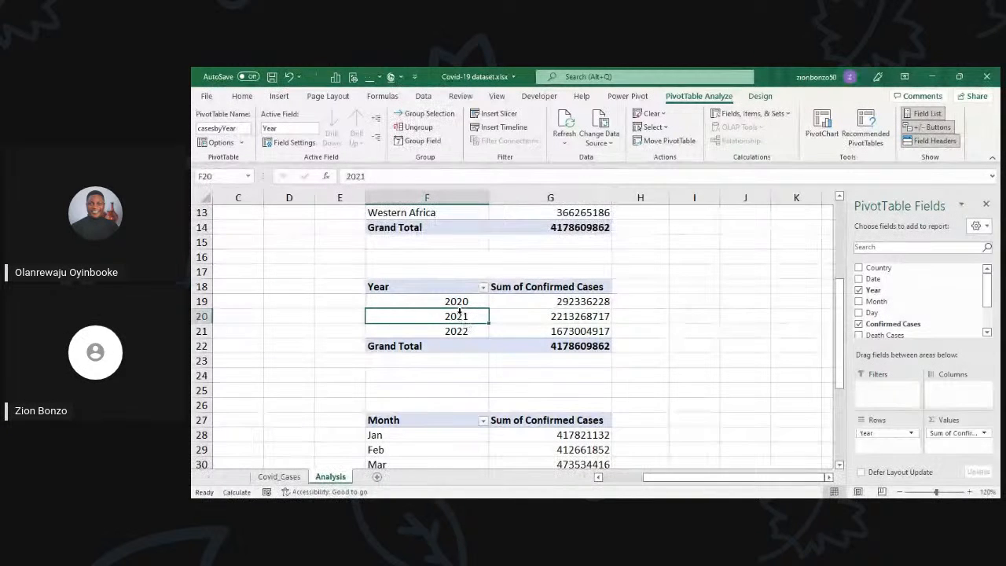
scroll(460, 311, down, 2)
scroll(460, 311, down, 2)
click(503, 313)
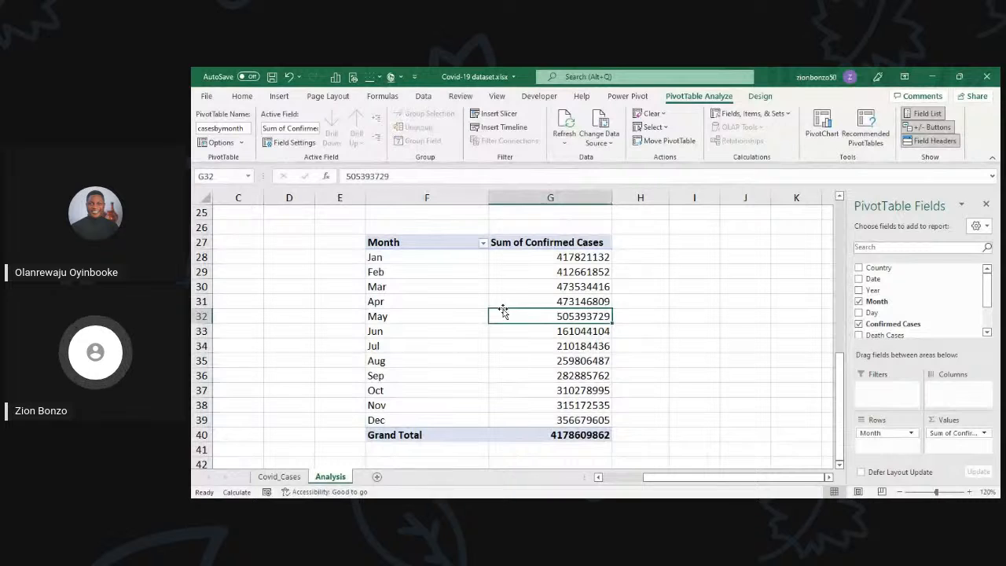
scroll(503, 311, up, 8)
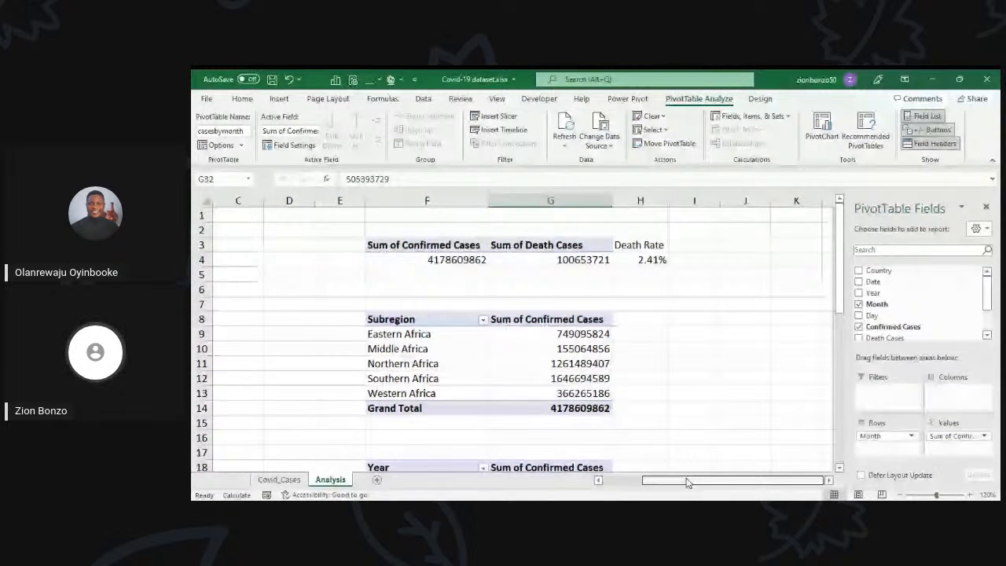
Step: Look at the Covid_Cases source data, then recheck the country, subregion, year and month PivotTables on the Analysis sheet
drag(685, 478, 576, 470)
key(ctrl+Page_Up)
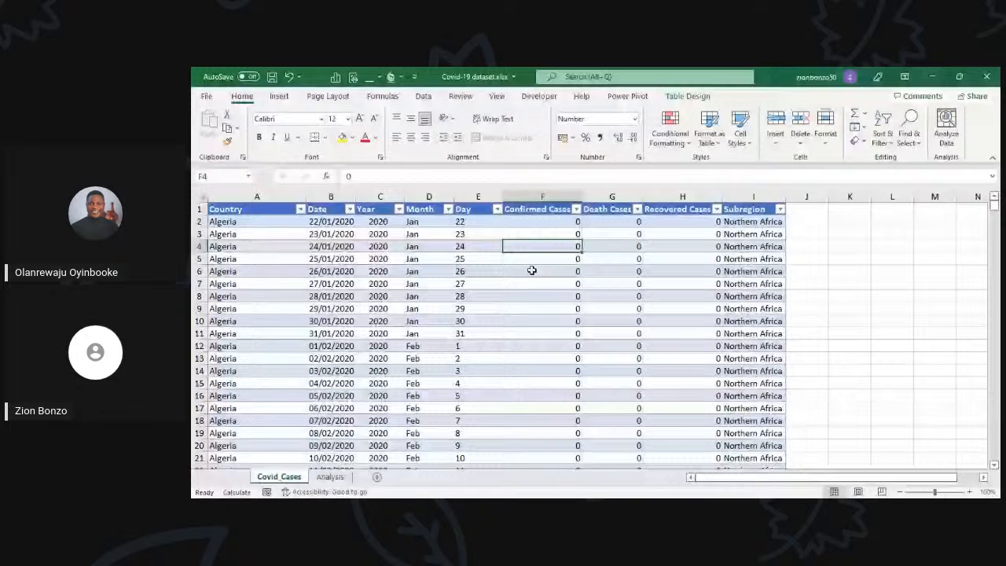
click(329, 479)
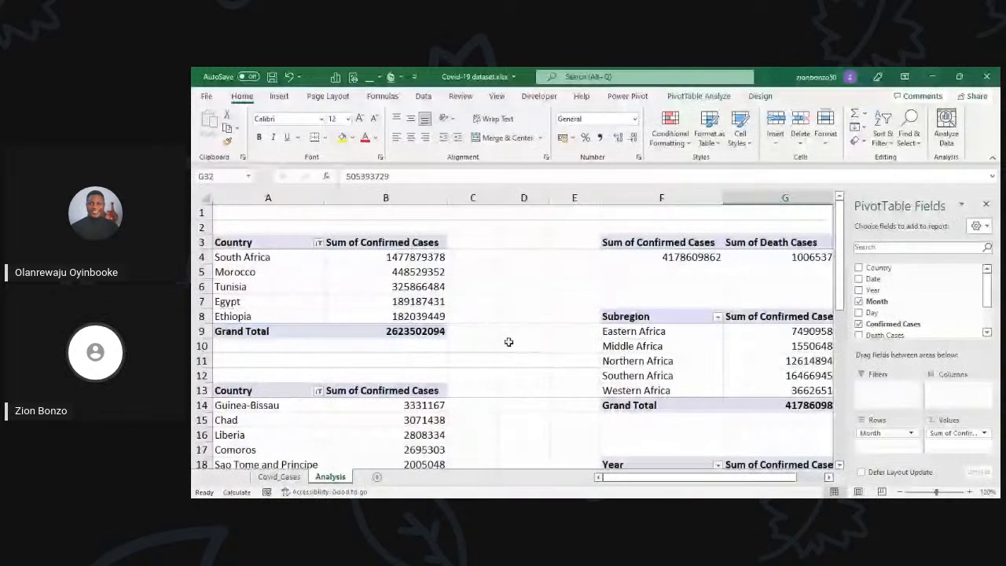
click(376, 290)
scroll(361, 291, down, 1)
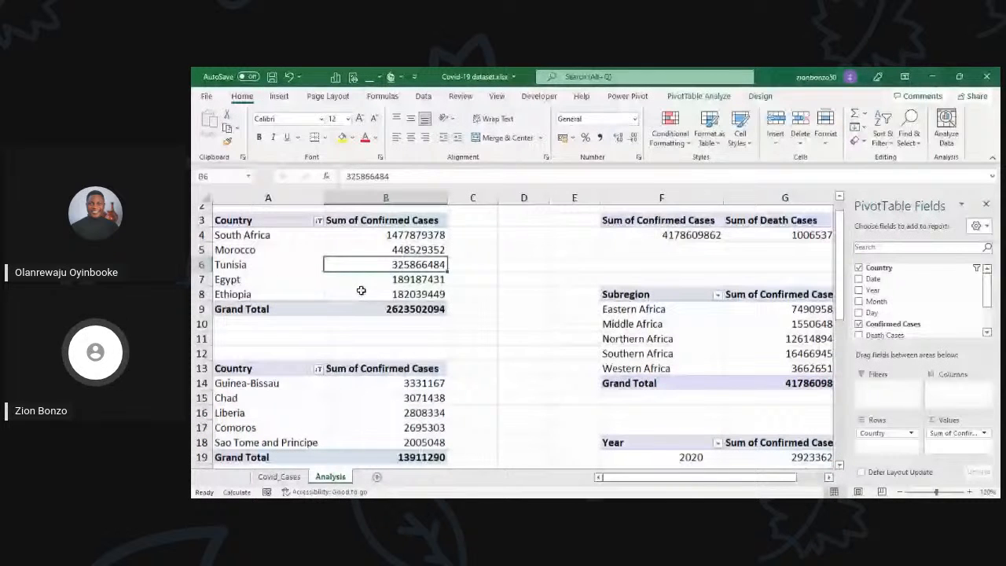
scroll(361, 290, up, 1)
scroll(360, 290, down, 2)
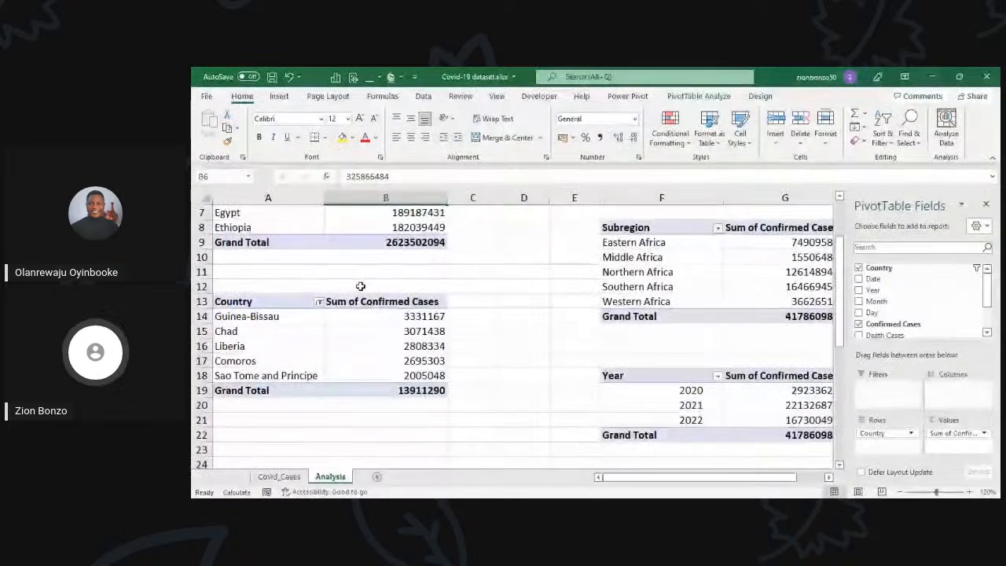
scroll(369, 321, up, 2)
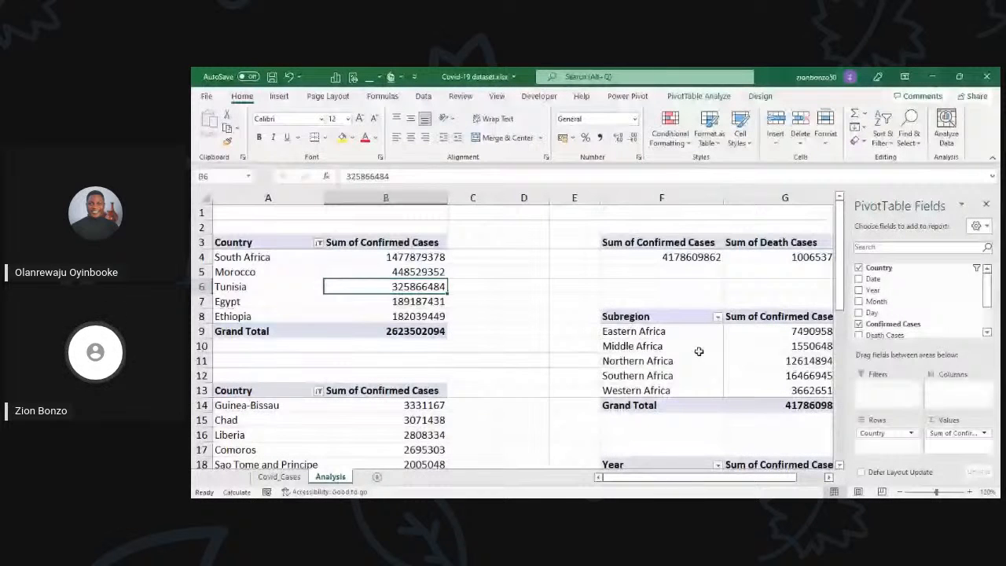
click(724, 361)
scroll(722, 371, down, 3)
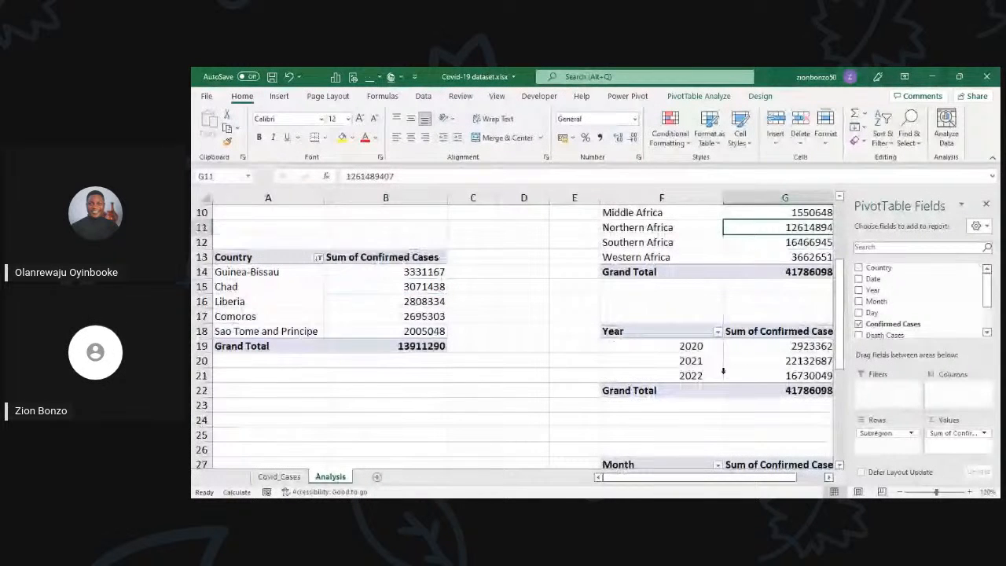
click(689, 360)
scroll(690, 360, down, 3)
click(690, 360)
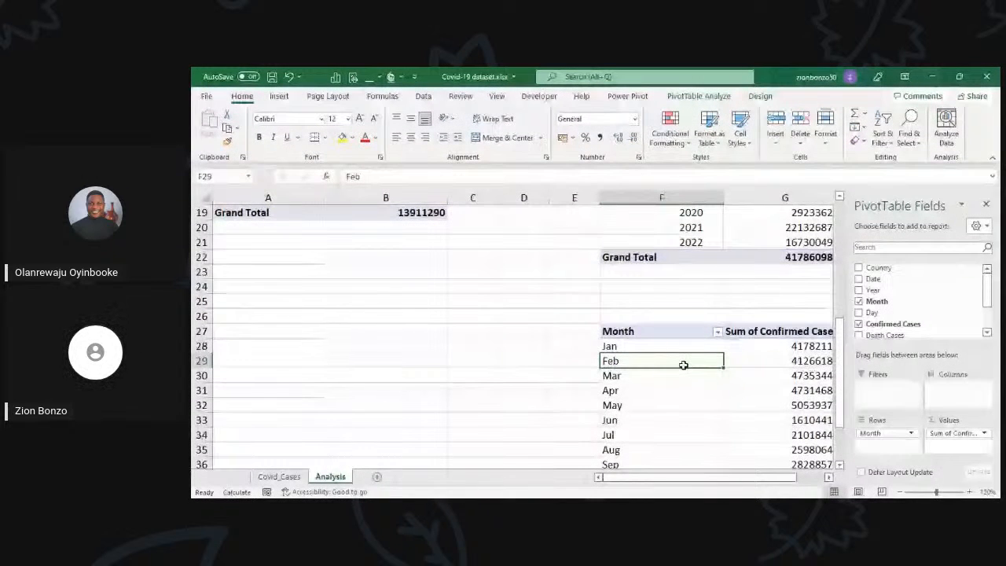
scroll(683, 364, up, 6)
Step: Insert a Clustered Bar PivotChart from the Top5Countries PivotTable and place it just beside that table, clear of its values
click(365, 291)
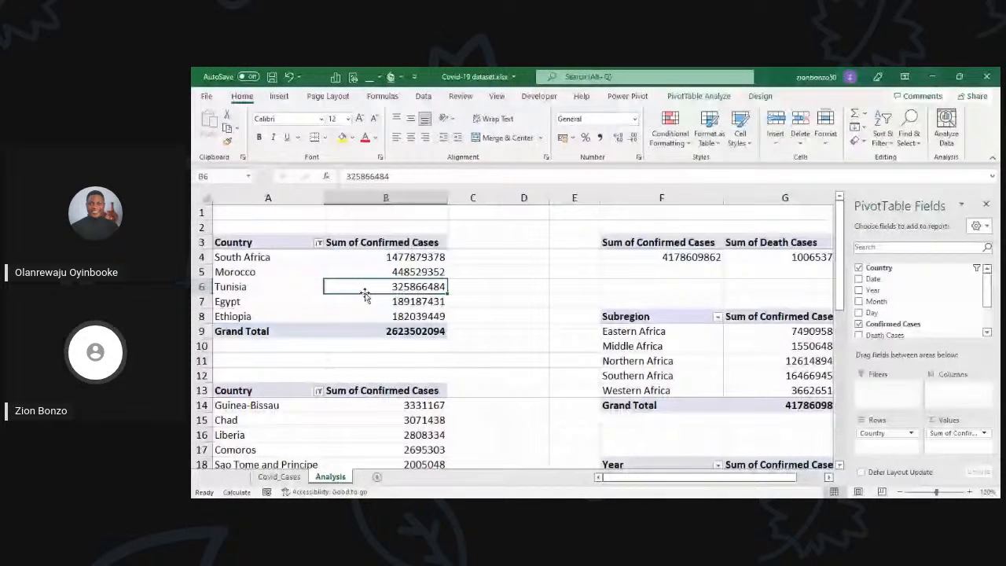
click(379, 271)
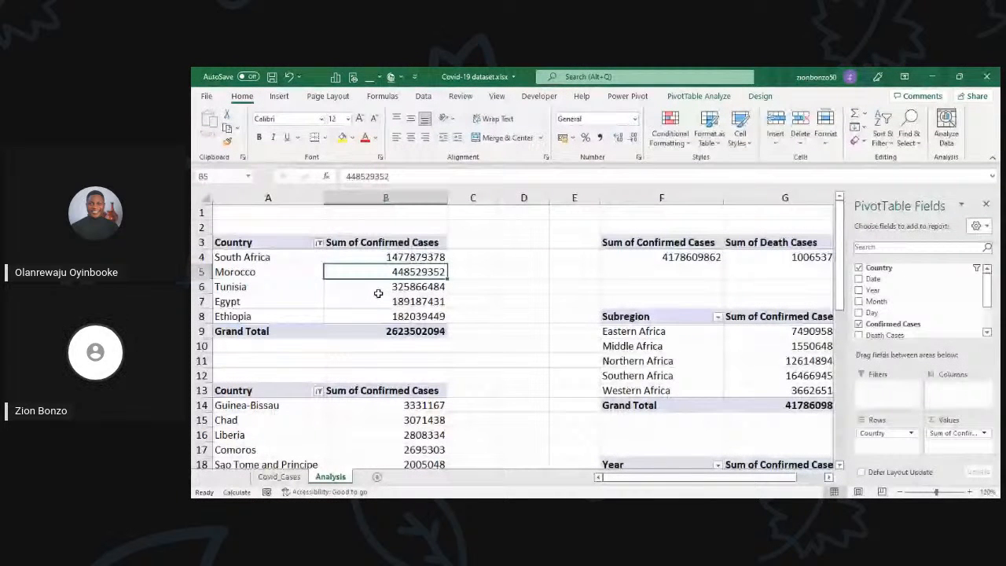
click(377, 287)
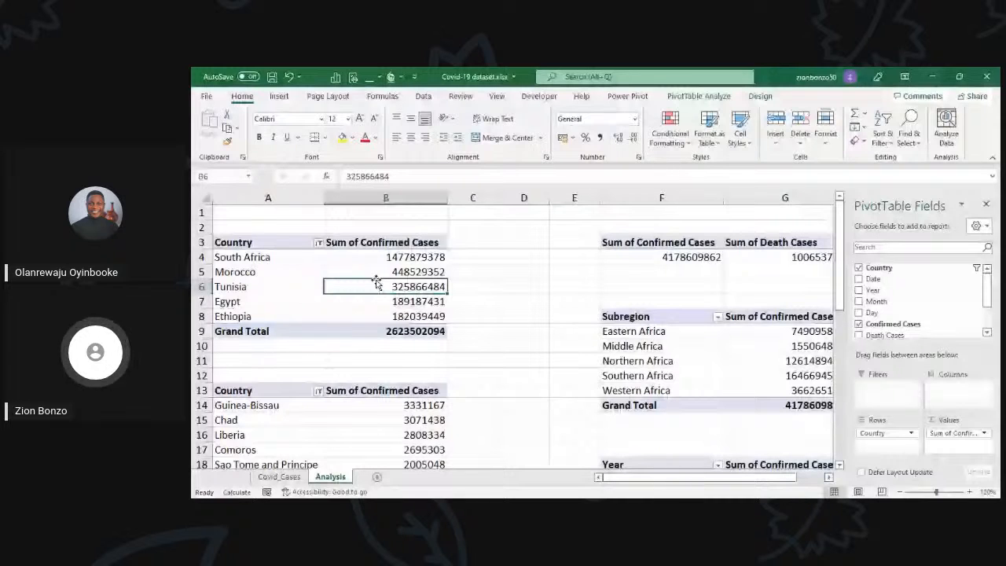
click(376, 278)
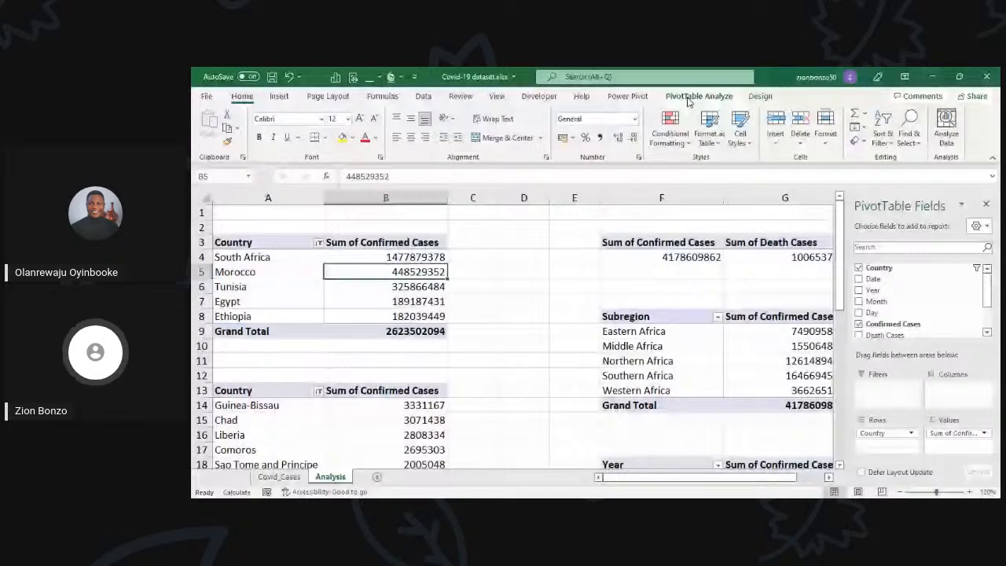
click(688, 99)
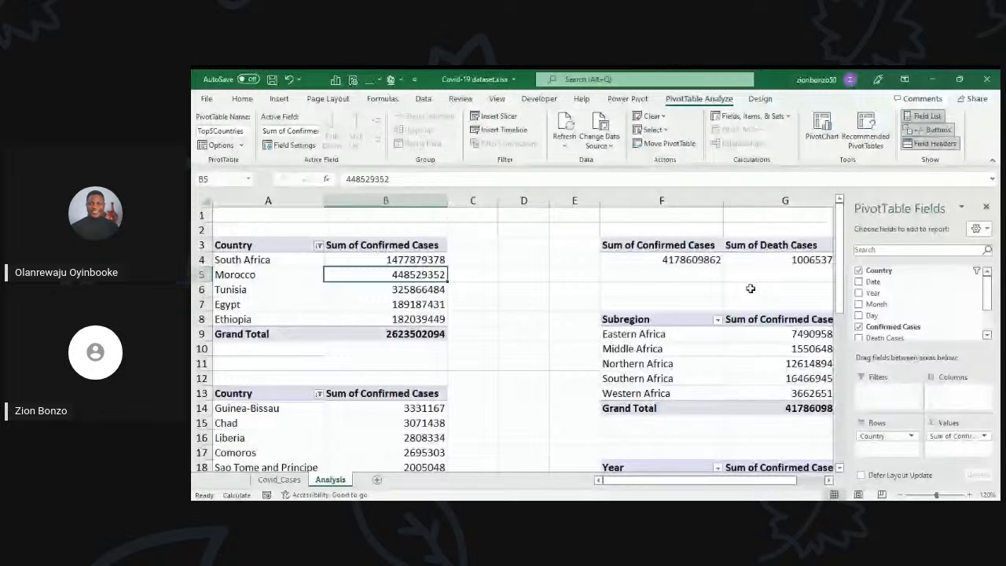
click(830, 142)
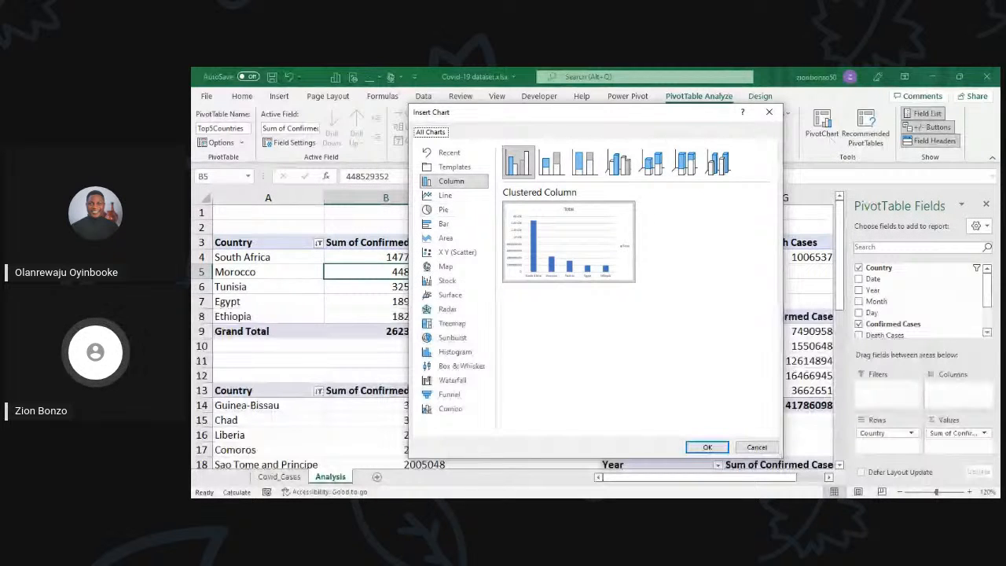
click(444, 224)
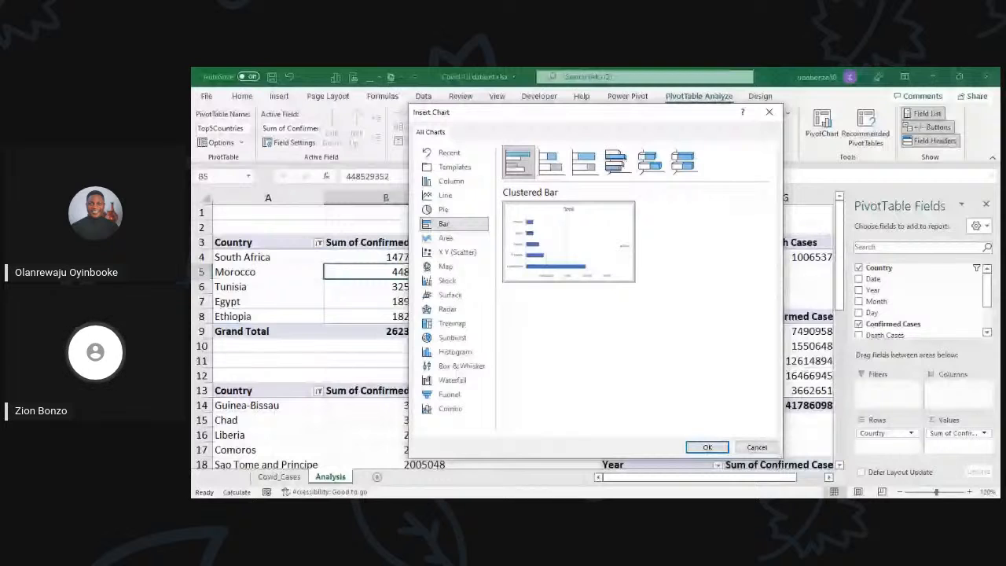
click(446, 238)
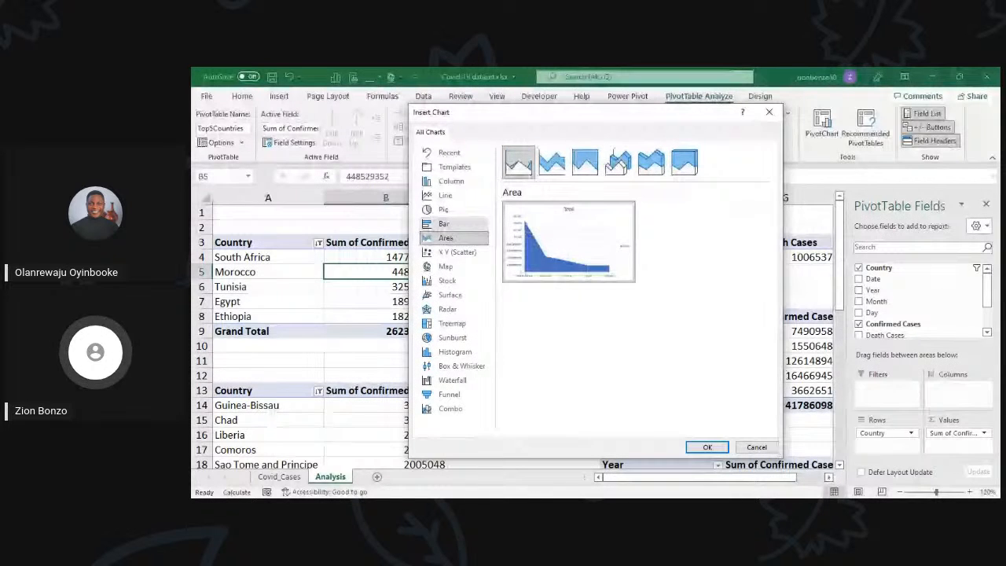
click(444, 223)
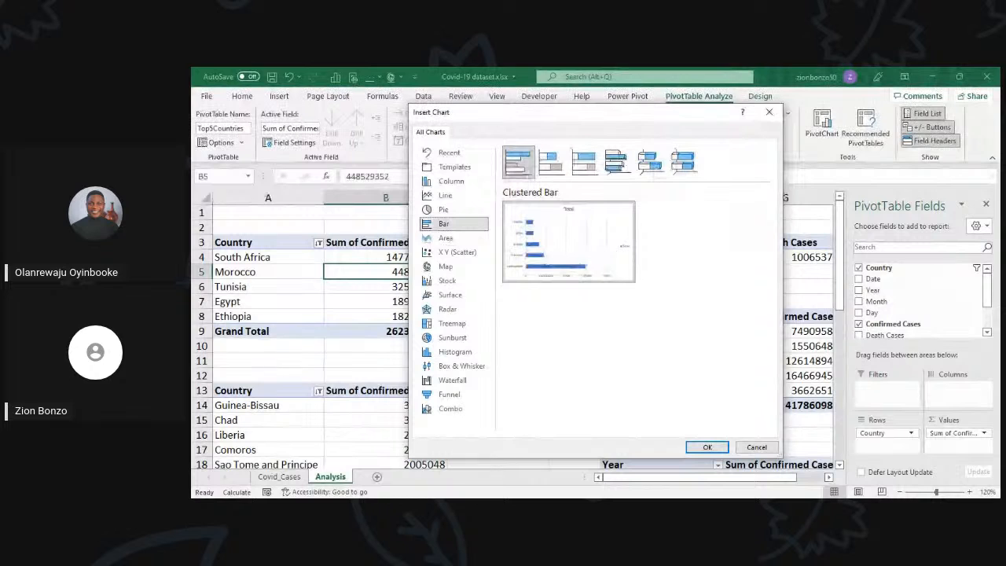
mouse_move(569, 242)
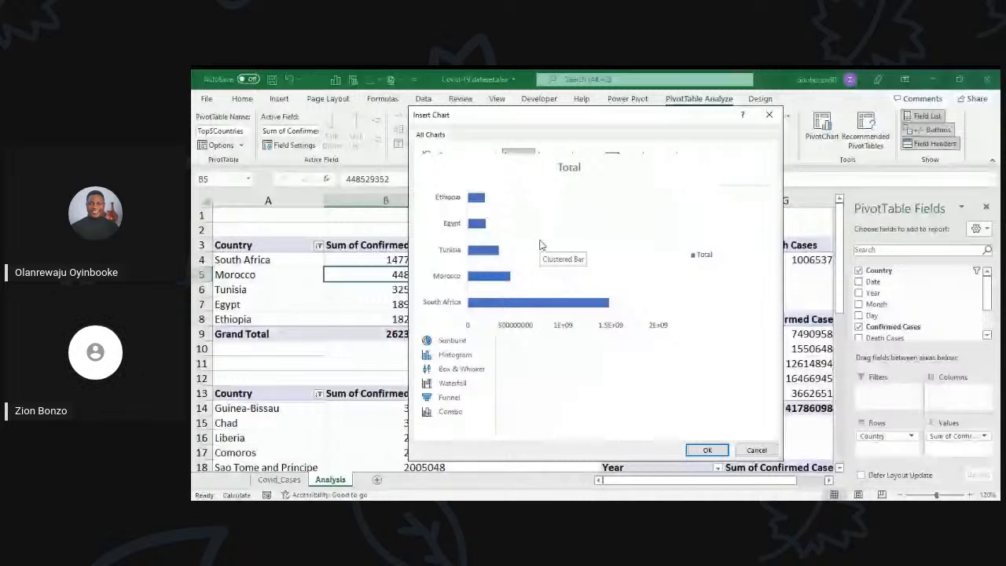
double_click(540, 245)
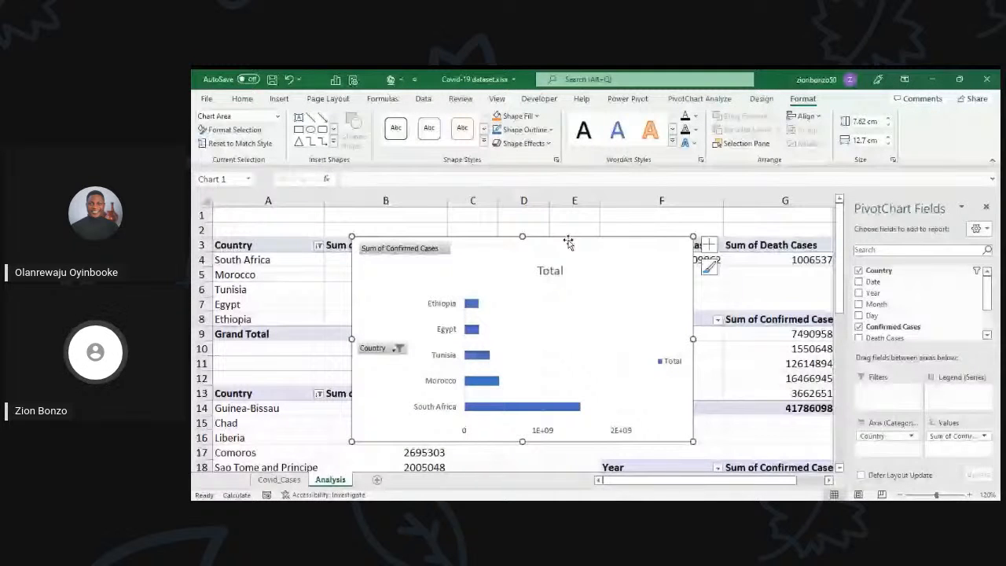
drag(568, 242, 668, 232)
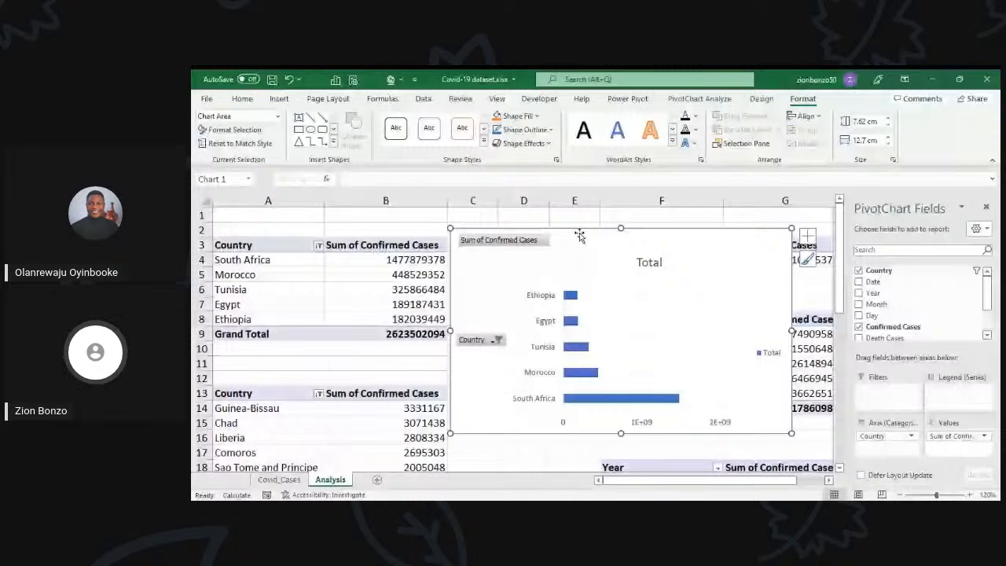
drag(579, 235, 588, 232)
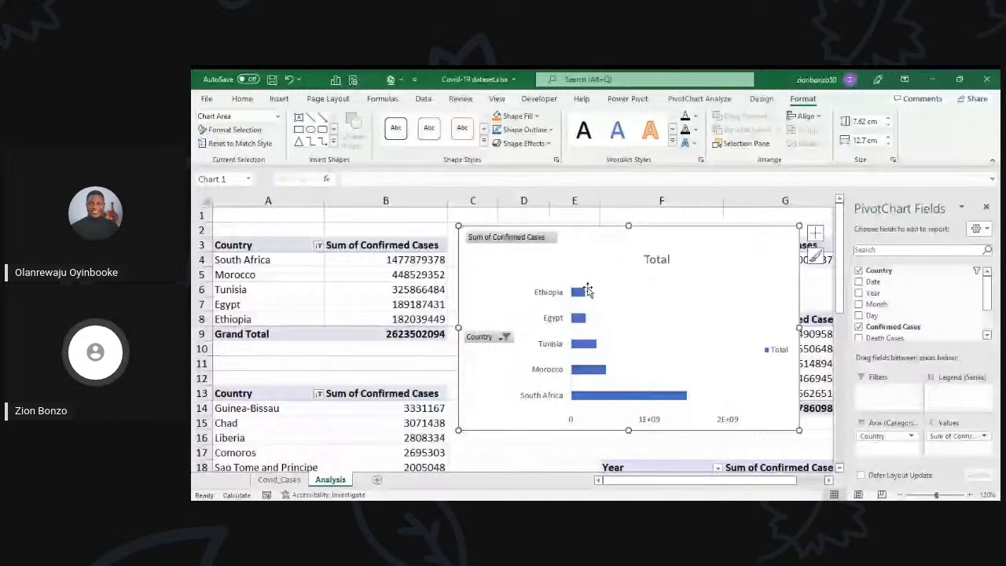
Step: Sort the Top5Countries PivotTable by Sum of Confirmed Cases from smallest to largest
click(413, 286)
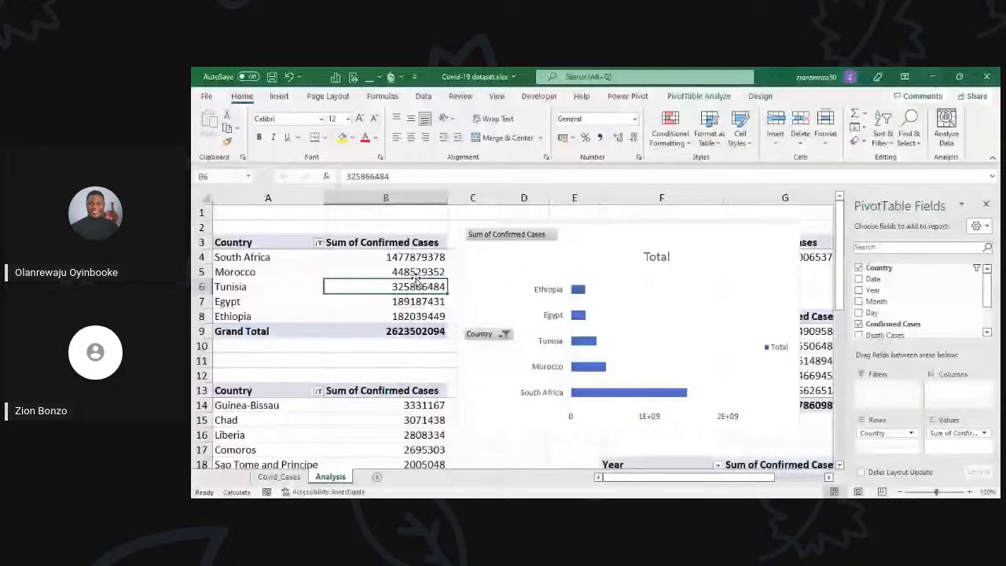
right_click(395, 272)
mouse_move(424, 348)
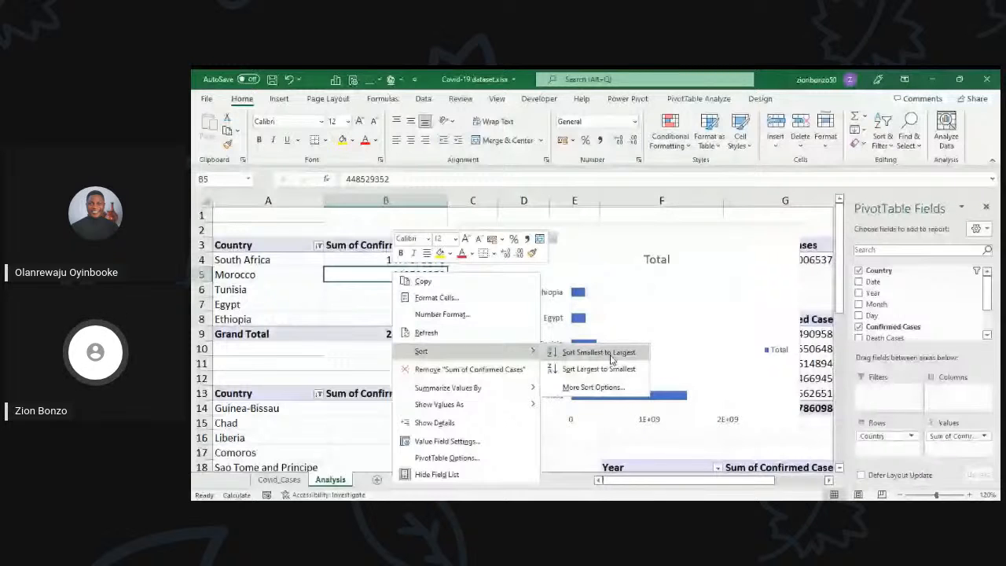
click(611, 356)
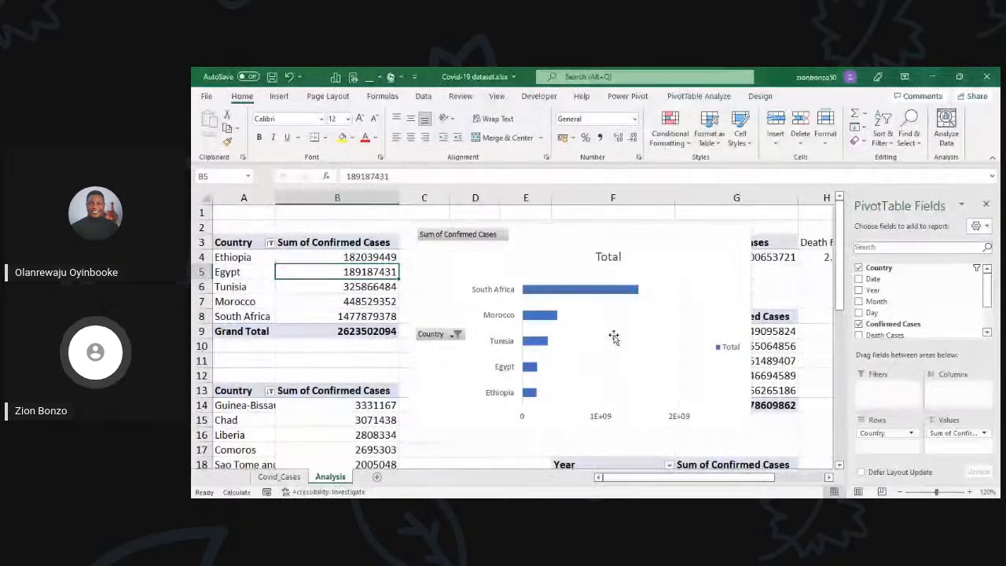
Step: Shrink the top five countries PivotChart to uncover the subregion values and shift it closer to its source table
click(746, 430)
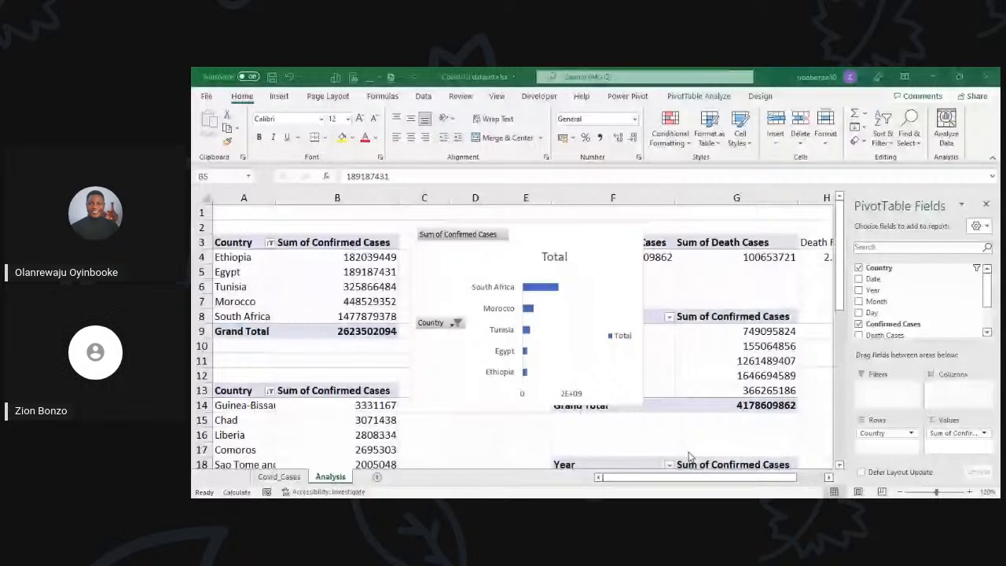
click(515, 242)
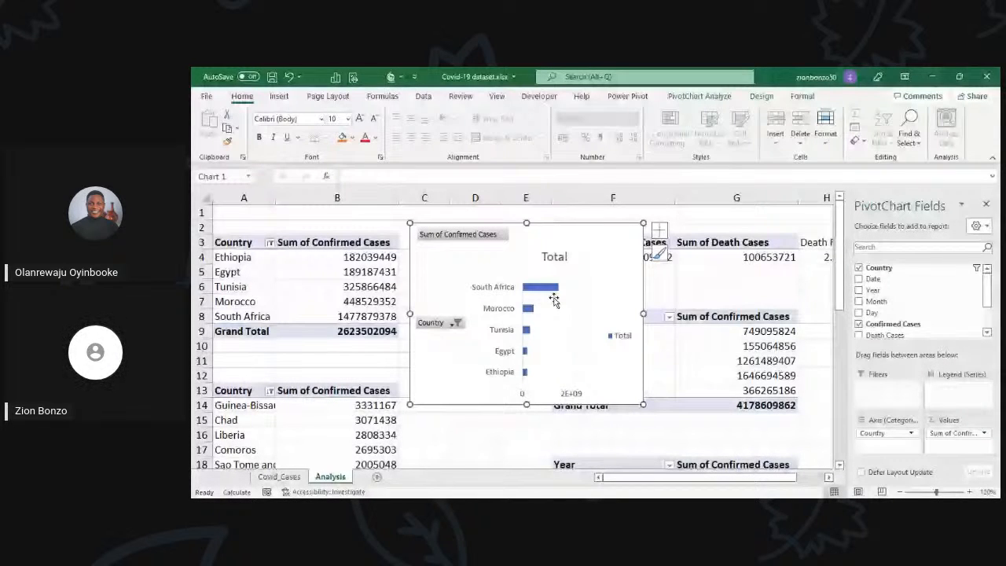
scroll(554, 299, down, 2)
key(Escape)
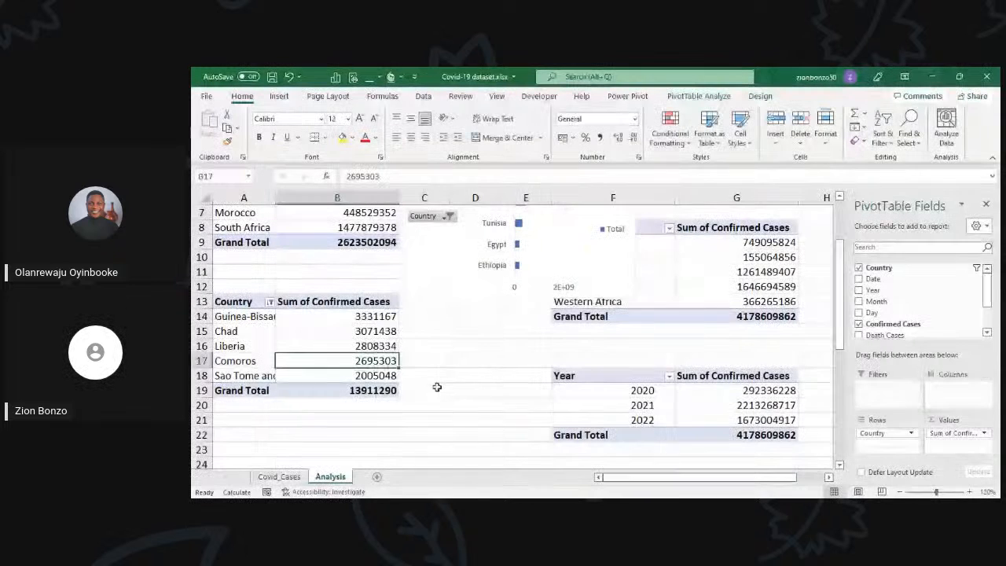
scroll(472, 369, up, 2)
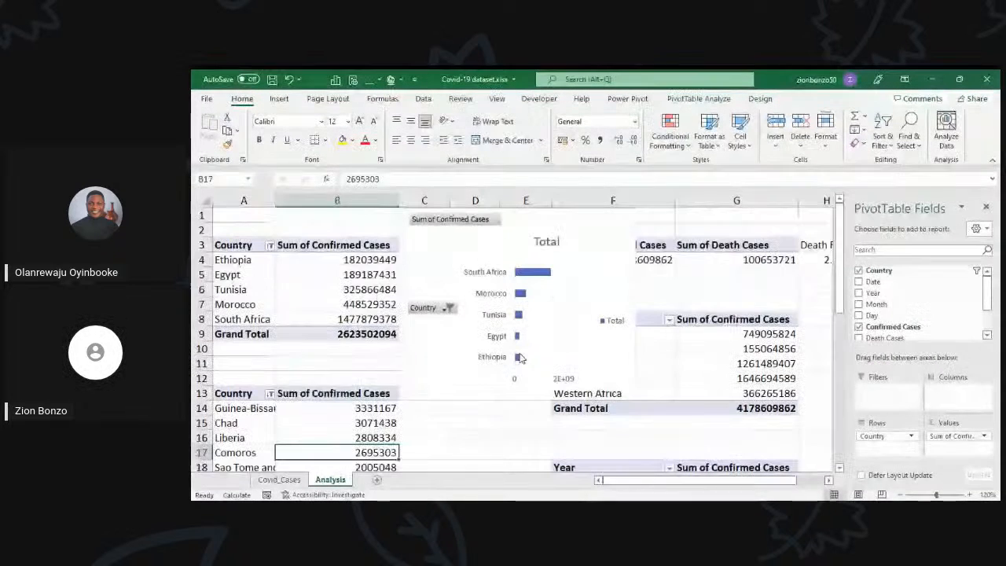
click(519, 358)
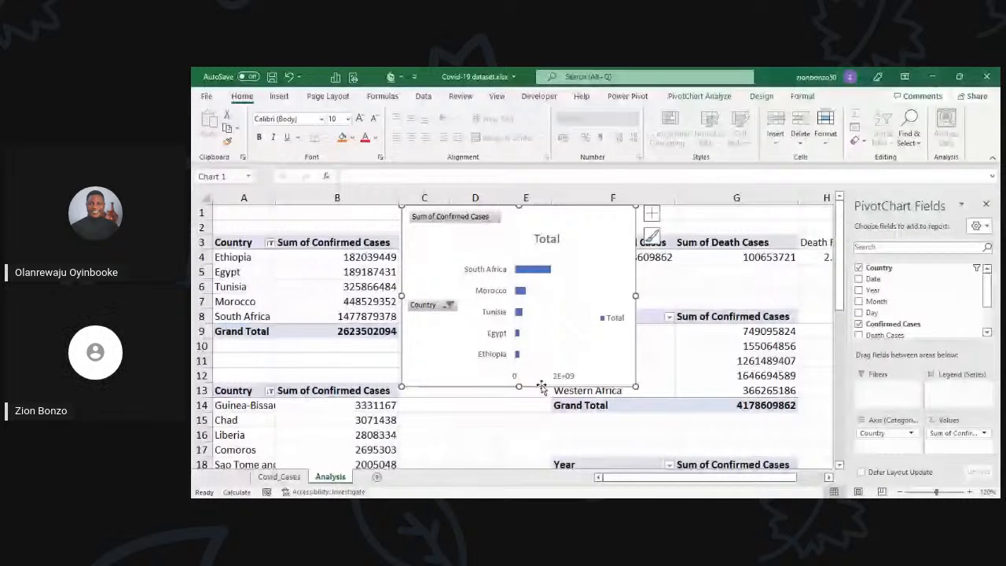
Step: Add a new worksheet after Analysis and name it Dashboard
click(376, 477)
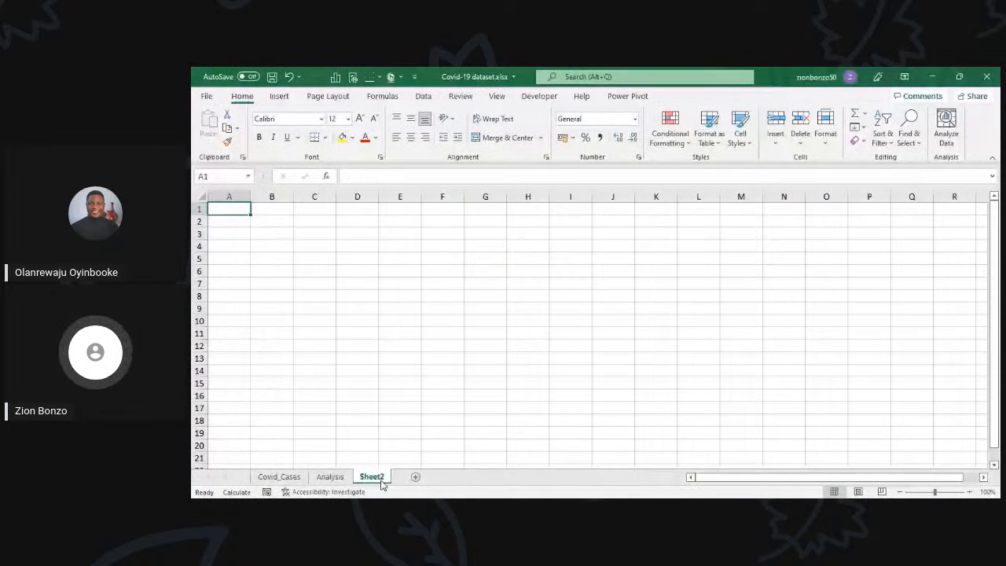
key(ctrl+Page_Up)
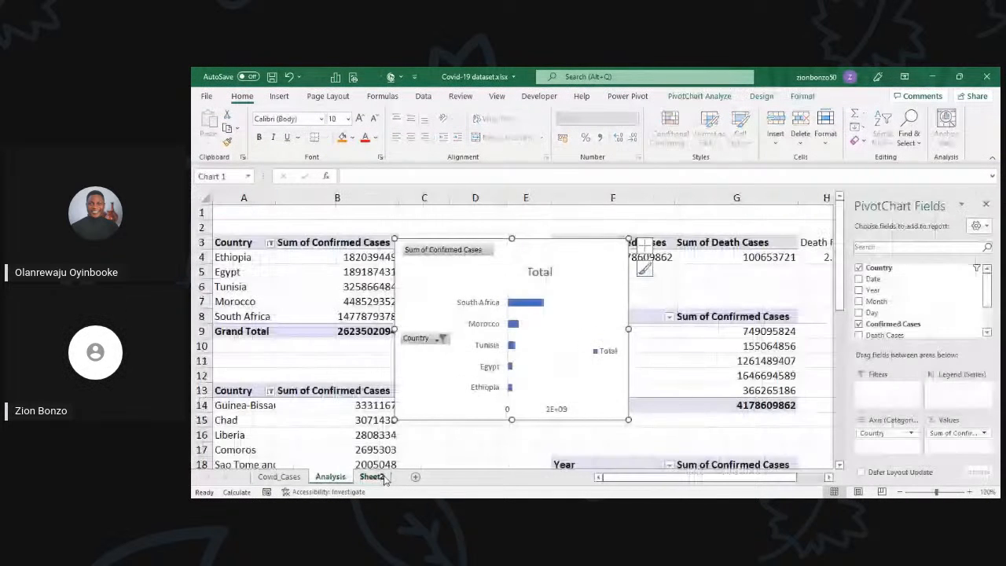
click(382, 478)
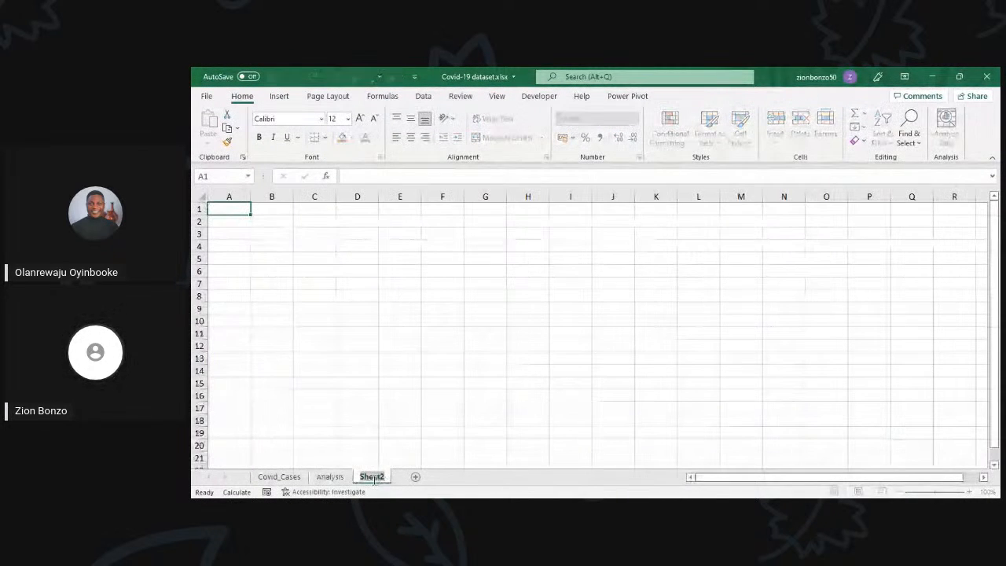
double_click(373, 476)
text(Das)
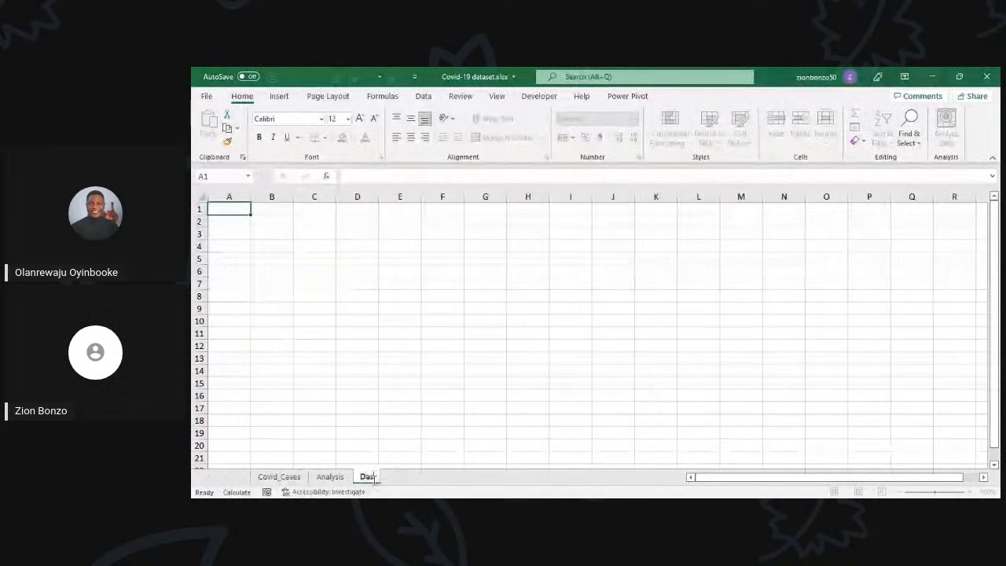
text(hboard)
key(Return)
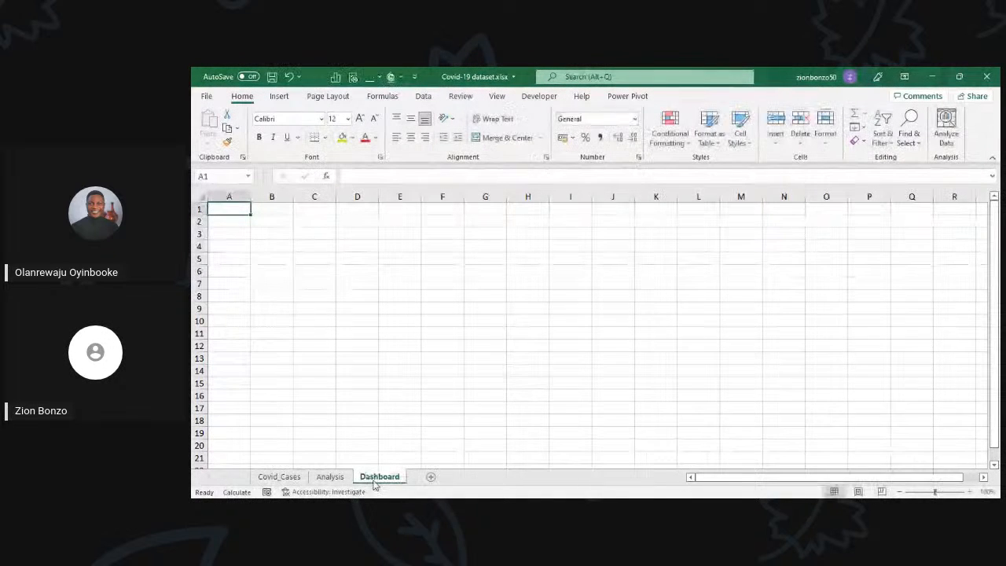
Step: On the Analysis sheet, move the top five countries chart further over column B and make it smaller
click(330, 476)
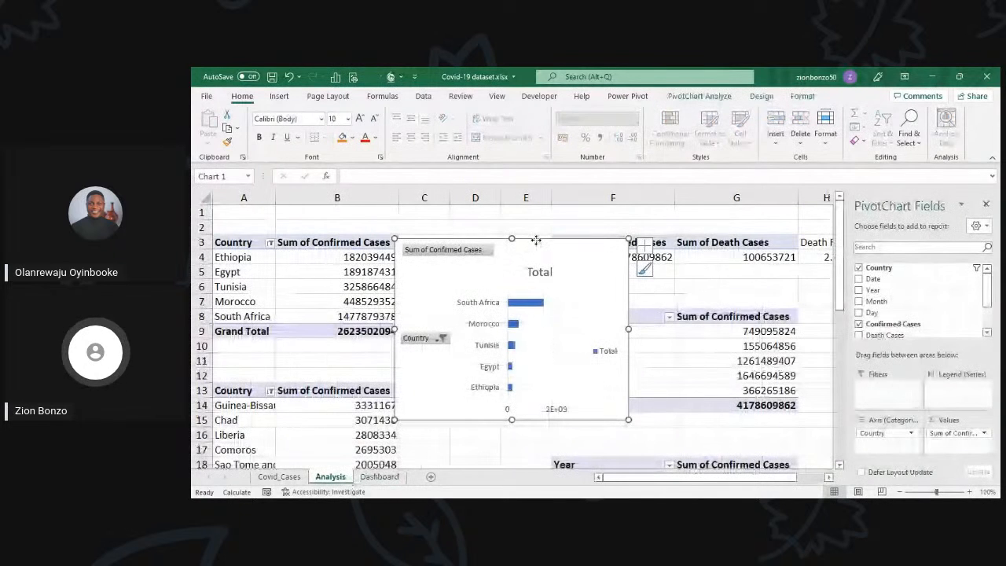
drag(536, 243, 516, 241)
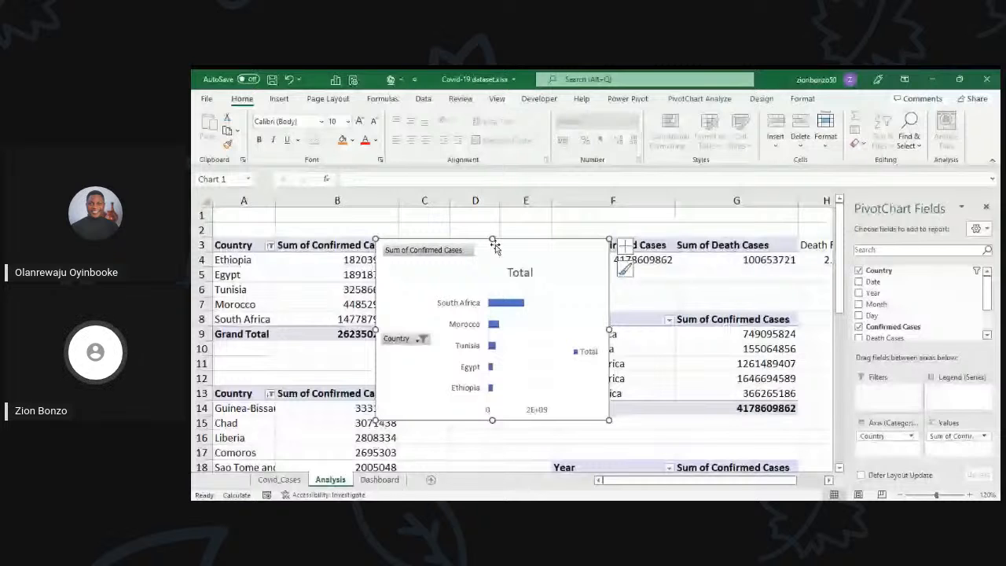
drag(494, 246, 478, 234)
scroll(478, 280, down, 2)
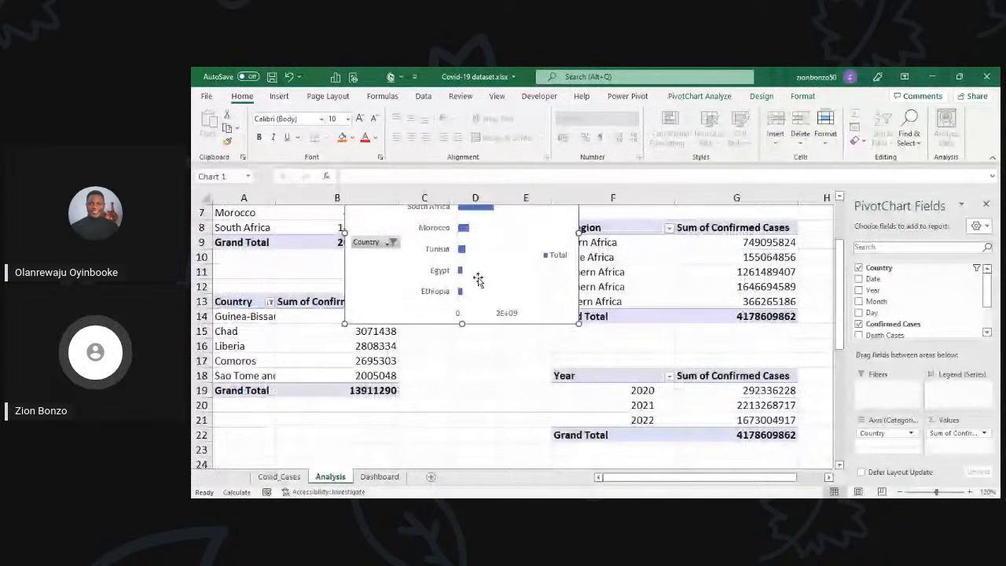
scroll(431, 357, down, 1)
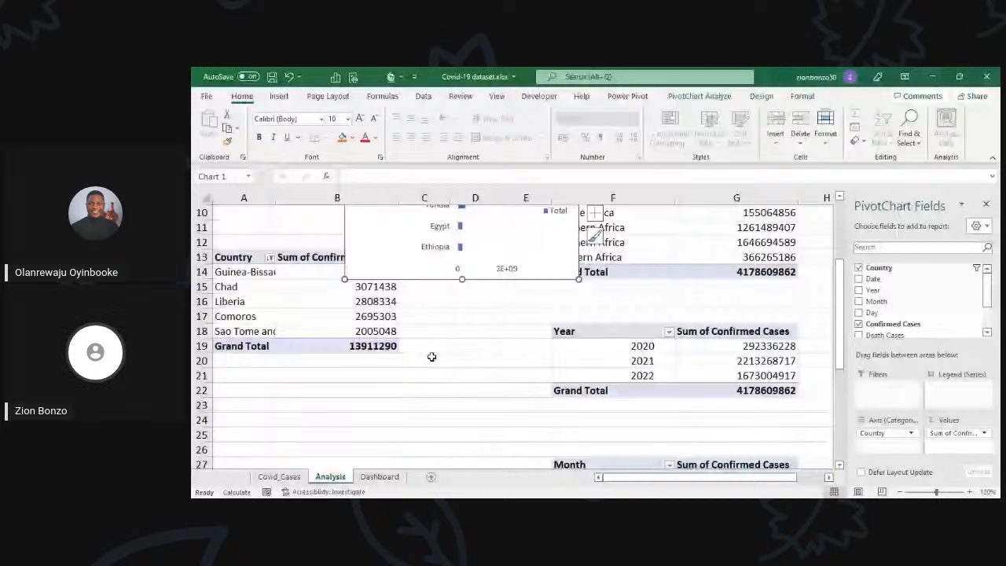
scroll(432, 357, up, 3)
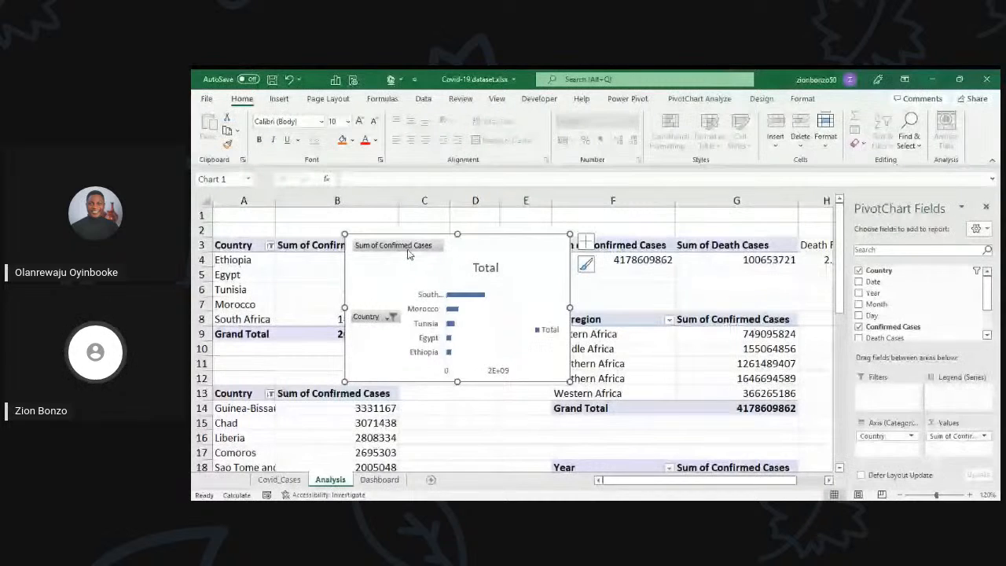
Step: Hide all field buttons and remove the legend on the top five countries chart, placing it clear of the Subregion table
right_click(408, 253)
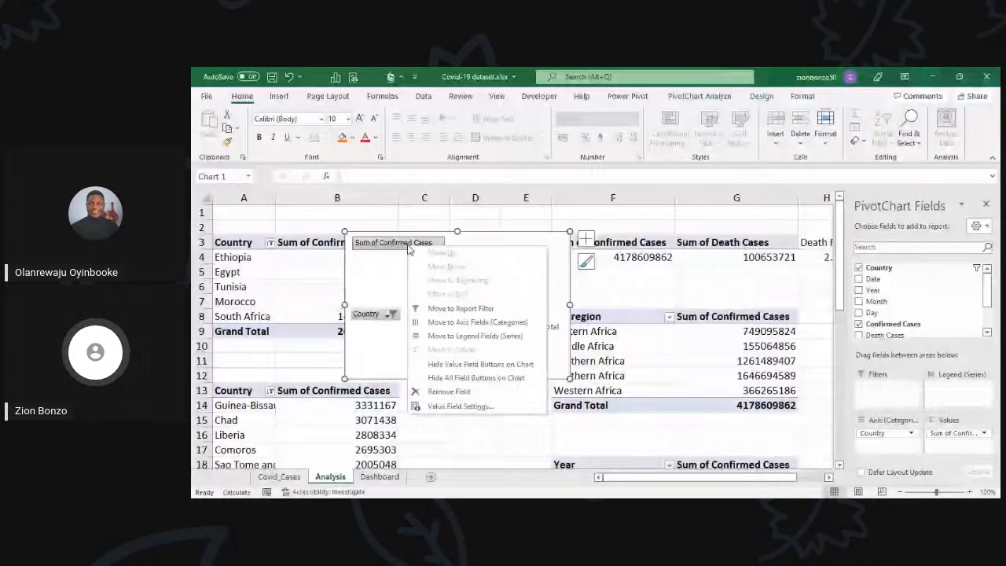
click(475, 378)
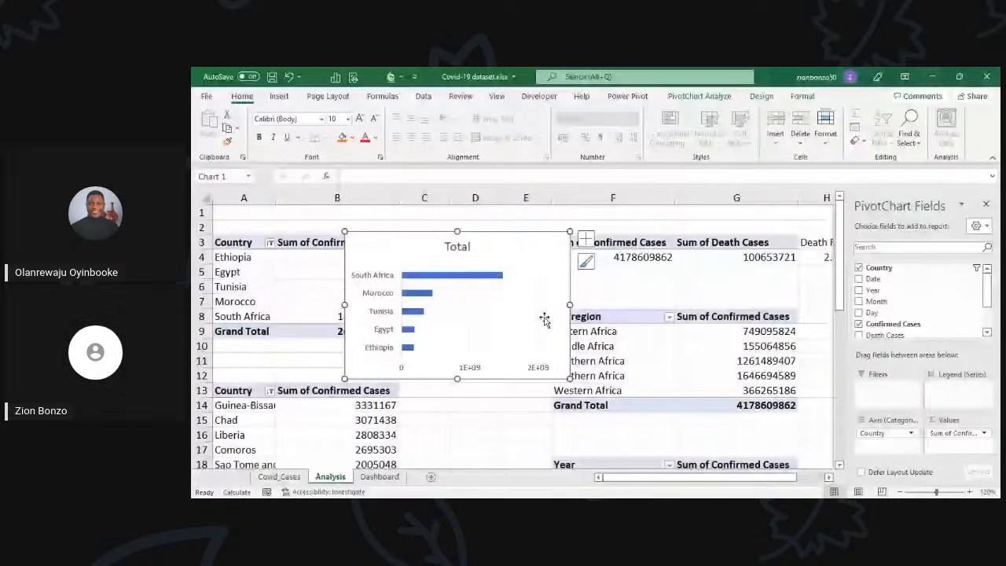
drag(544, 319, 520, 317)
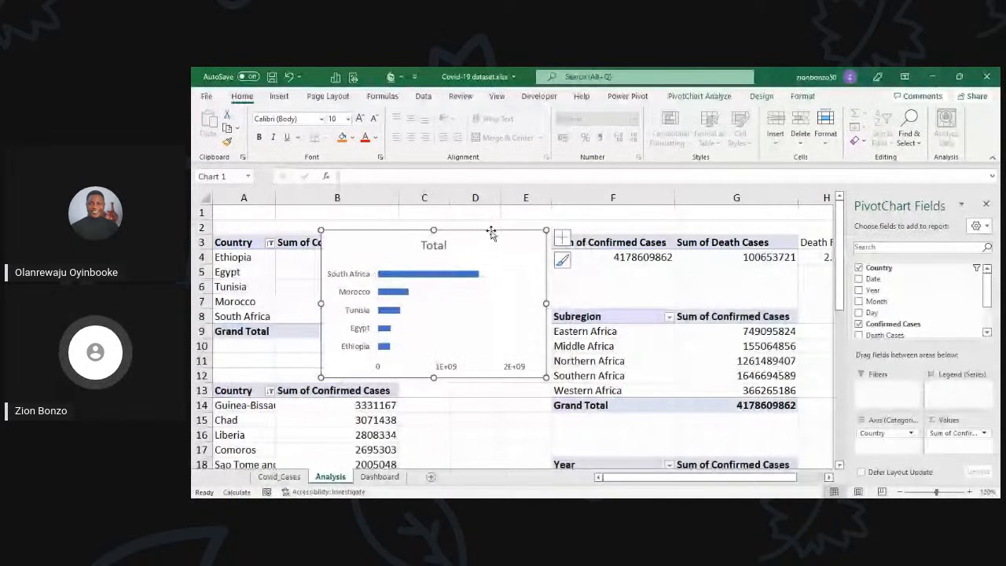
Step: Insert a Clustered Bar PivotChart from the bottom five countries PivotTable
scroll(422, 376, down, 2)
click(365, 361)
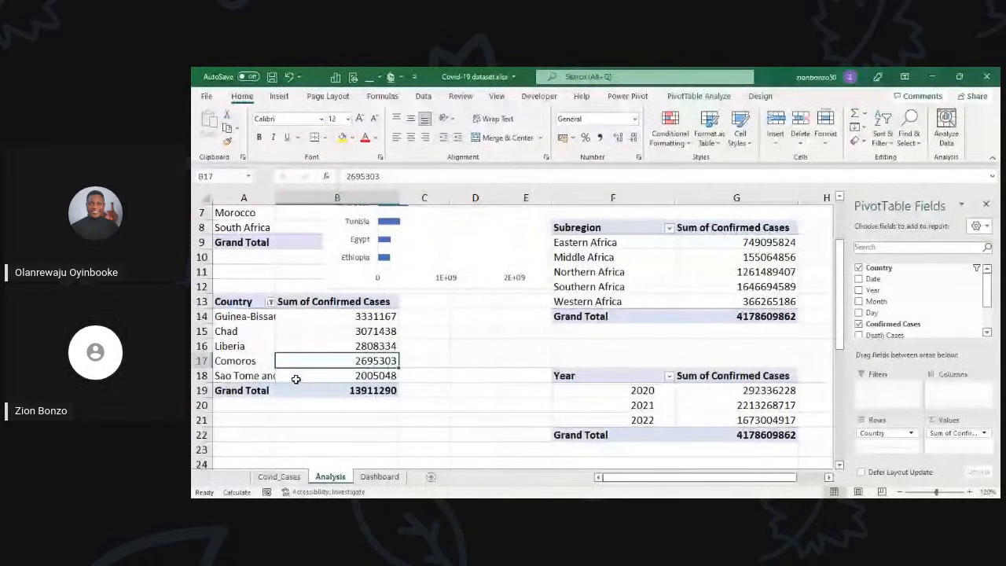
click(350, 343)
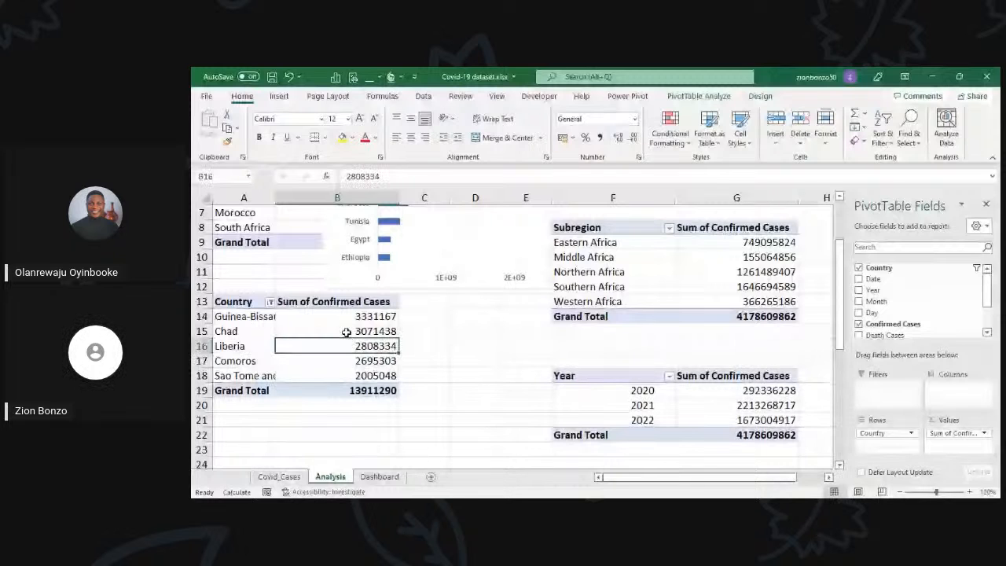
click(345, 333)
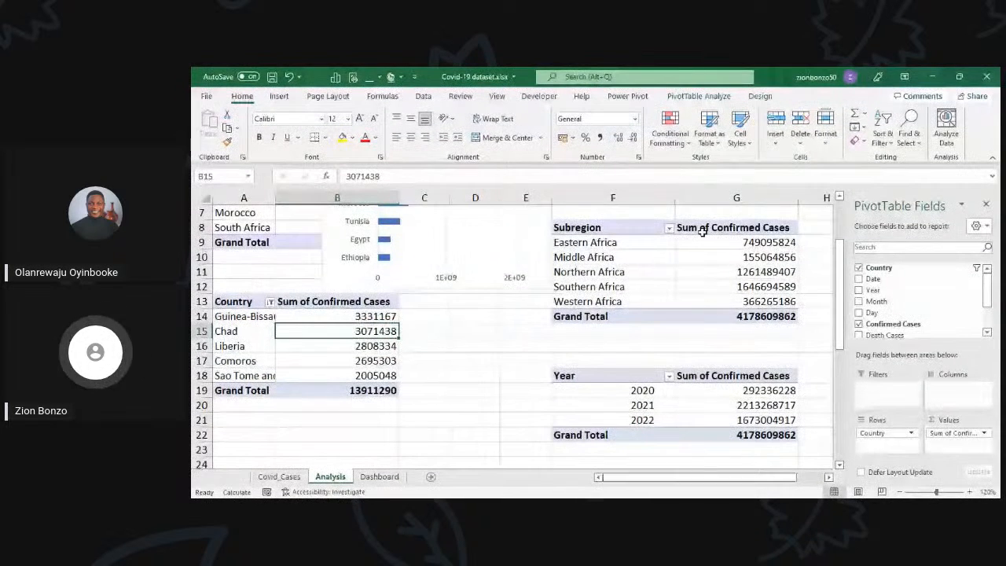
click(699, 96)
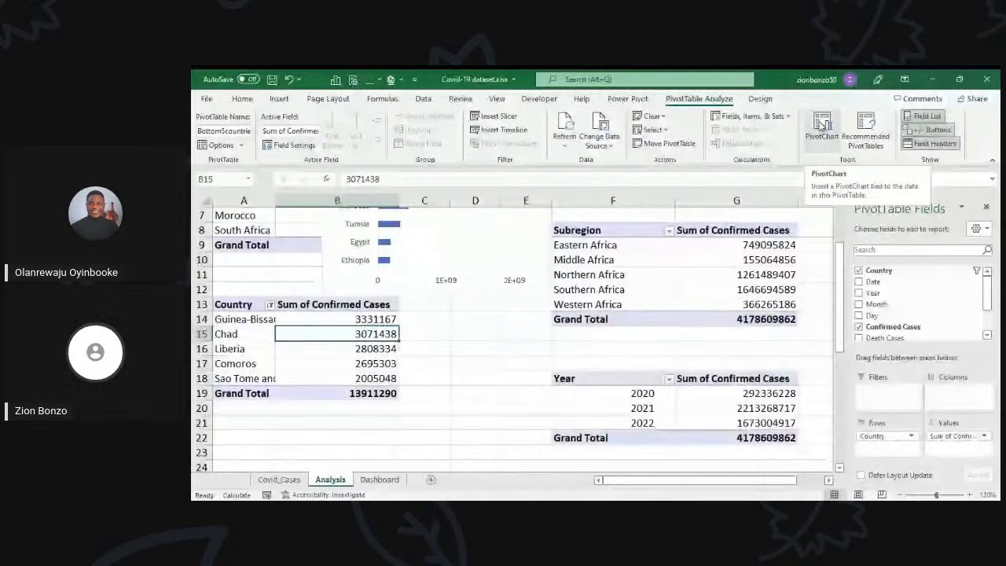
click(821, 126)
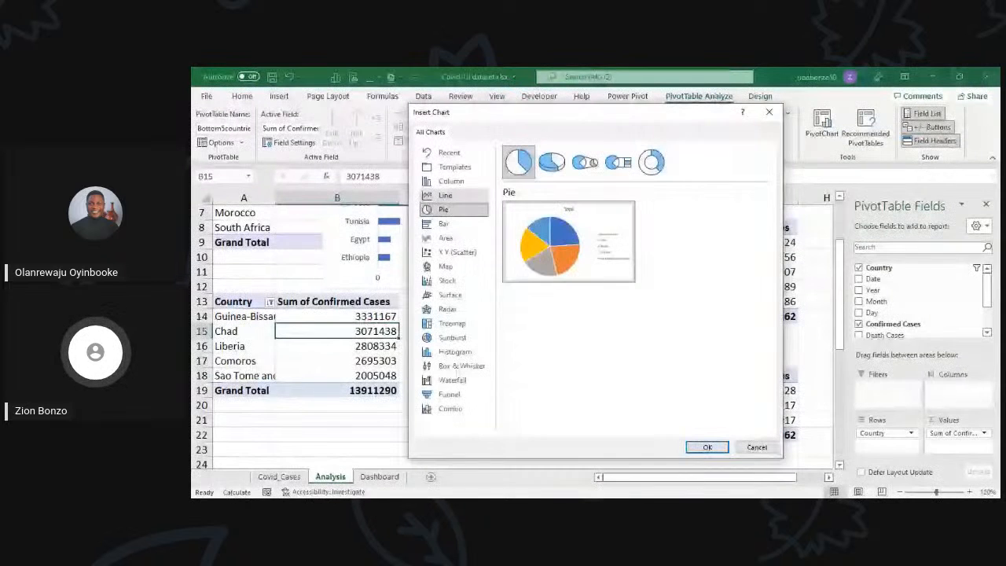
click(445, 195)
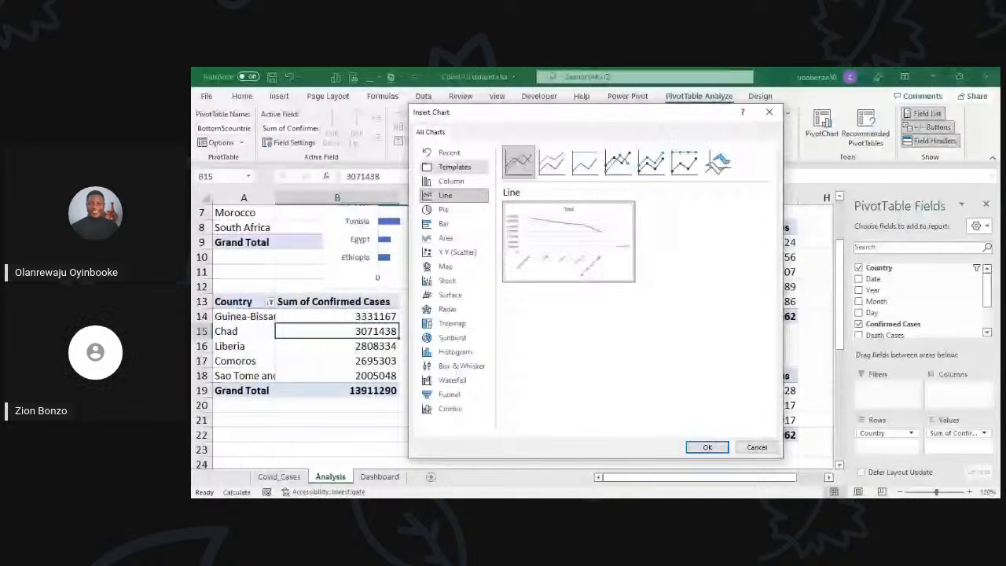
click(451, 180)
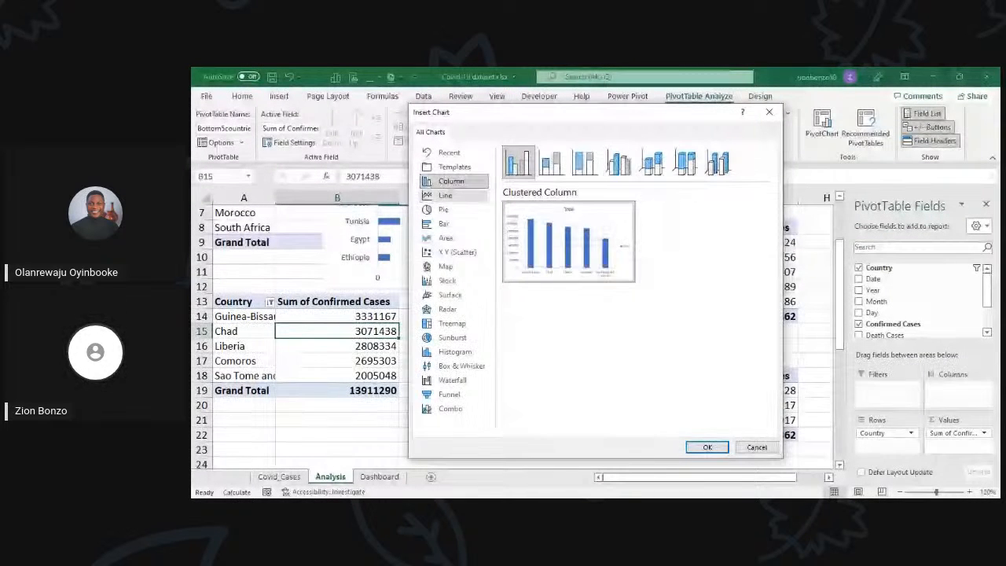
click(443, 223)
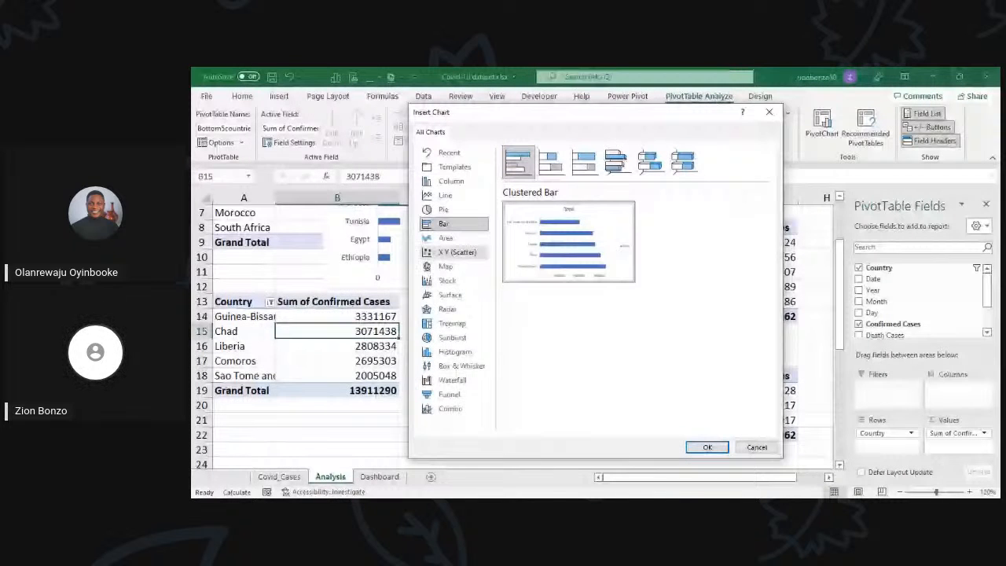
mouse_move(560, 231)
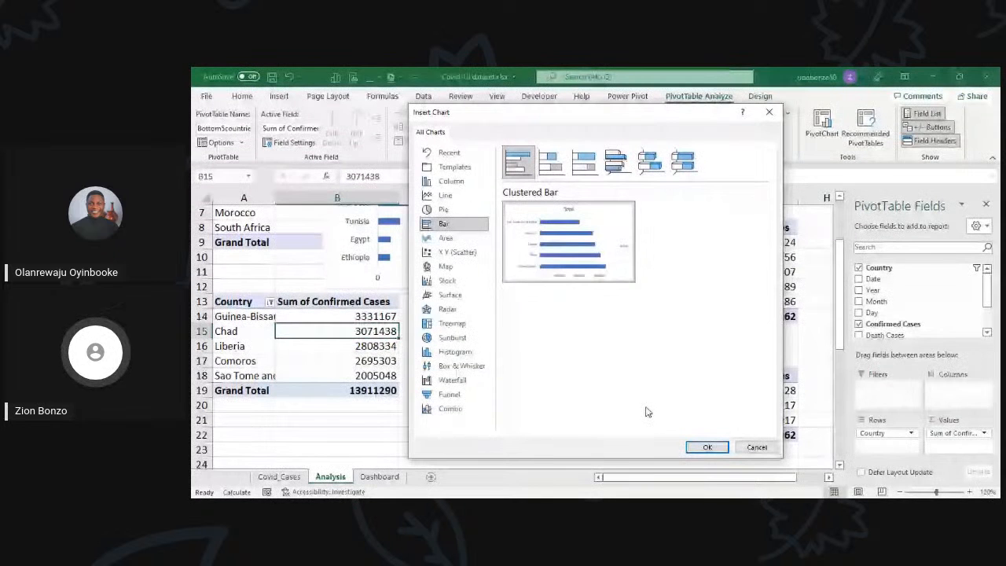
key(Return)
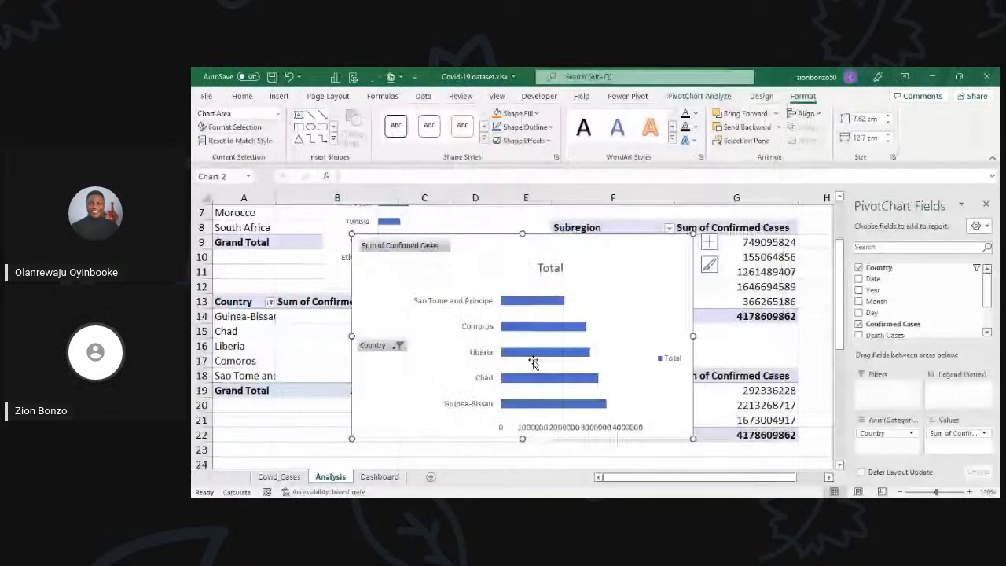
Step: Move the bottom five countries chart lower beside its table and resize it to about 6 cm by 9.94 cm
drag(533, 362, 486, 432)
scroll(439, 312, down, 2)
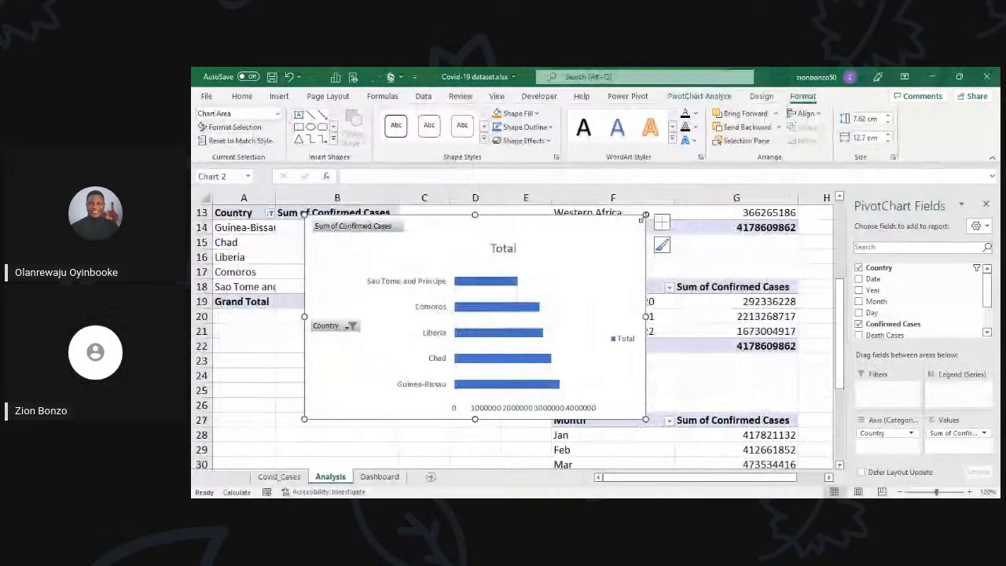
drag(642, 218, 570, 257)
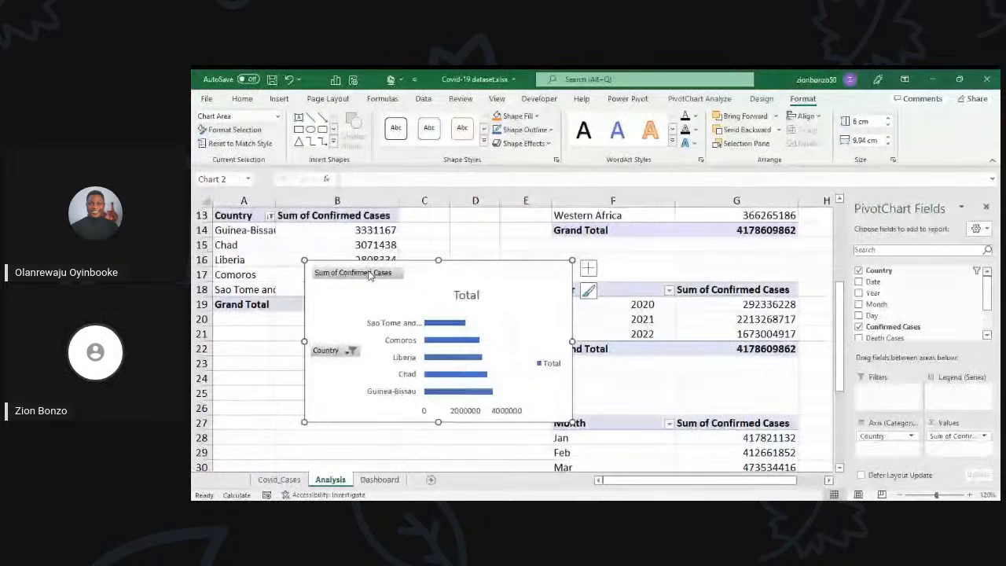
Step: Hide all field buttons on the bottom five countries chart and delete its legend
right_click(369, 273)
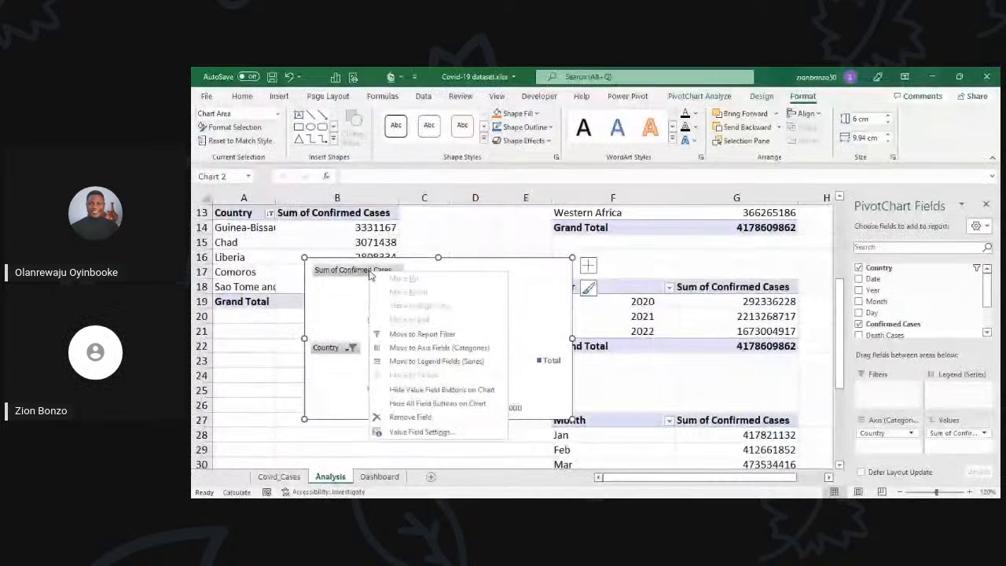
click(413, 403)
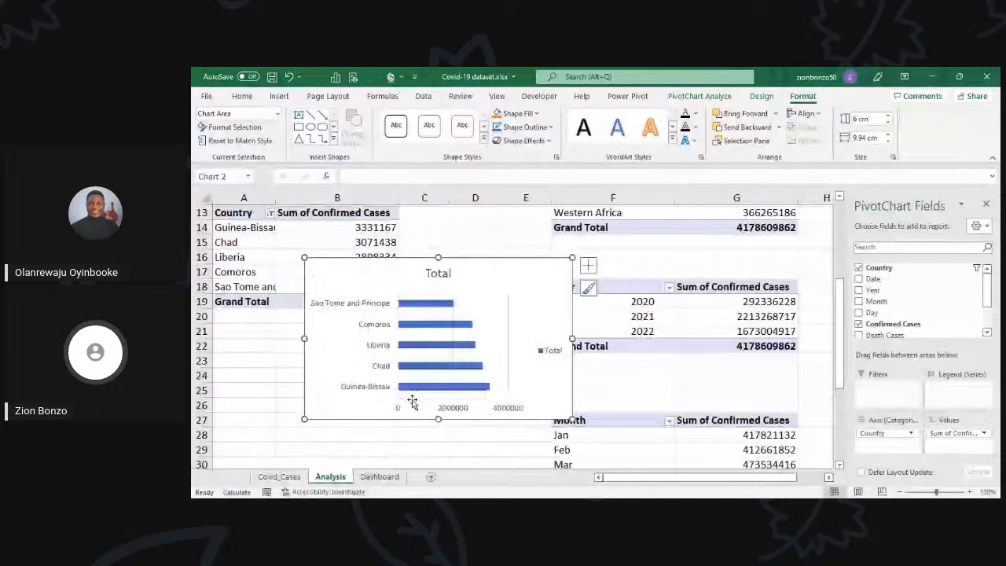
click(550, 351)
key(Delete)
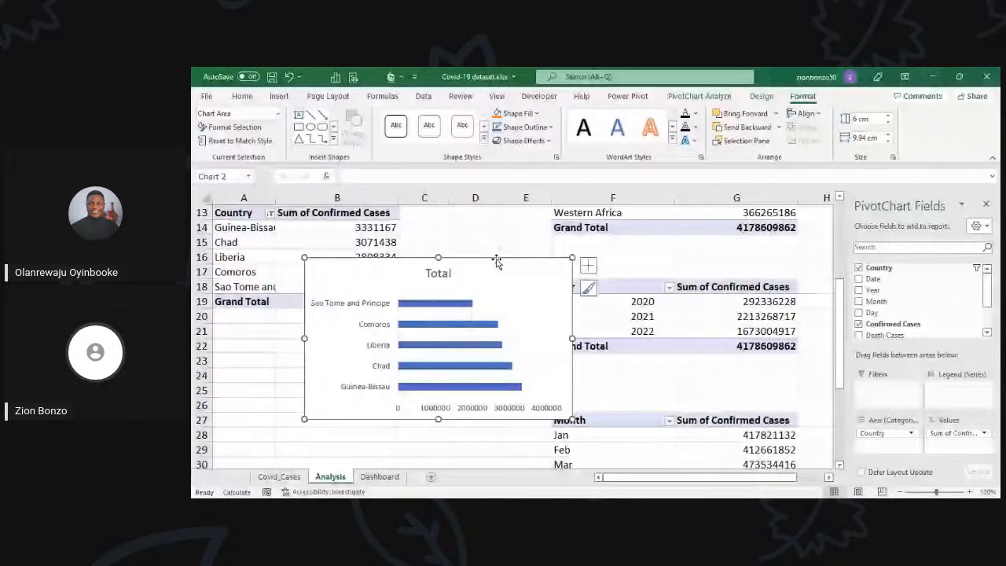
Step: Move the bottom five countries chart down clear of its table's country values and select Chad's Sum of Confirmed Cases value
drag(496, 263, 487, 306)
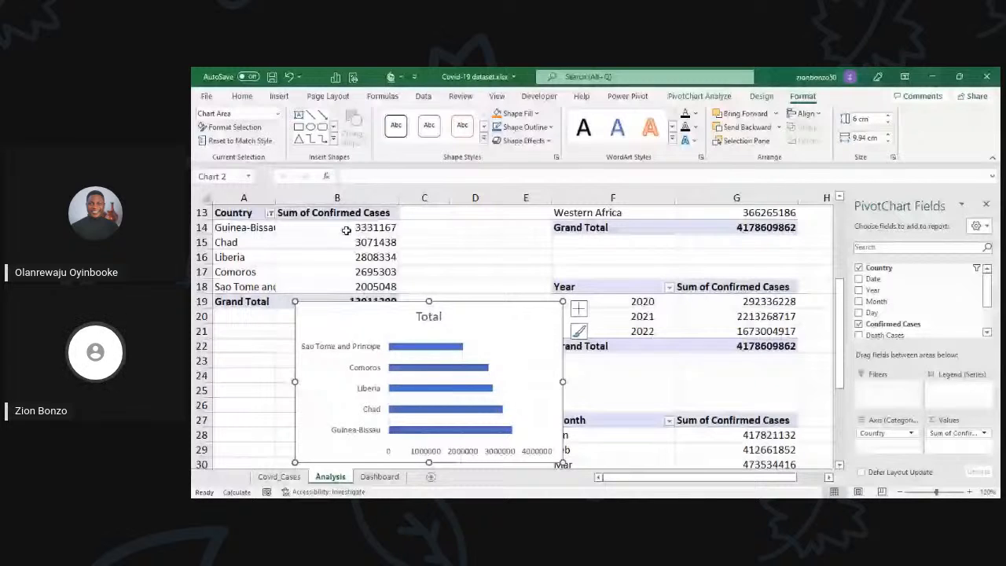
click(356, 242)
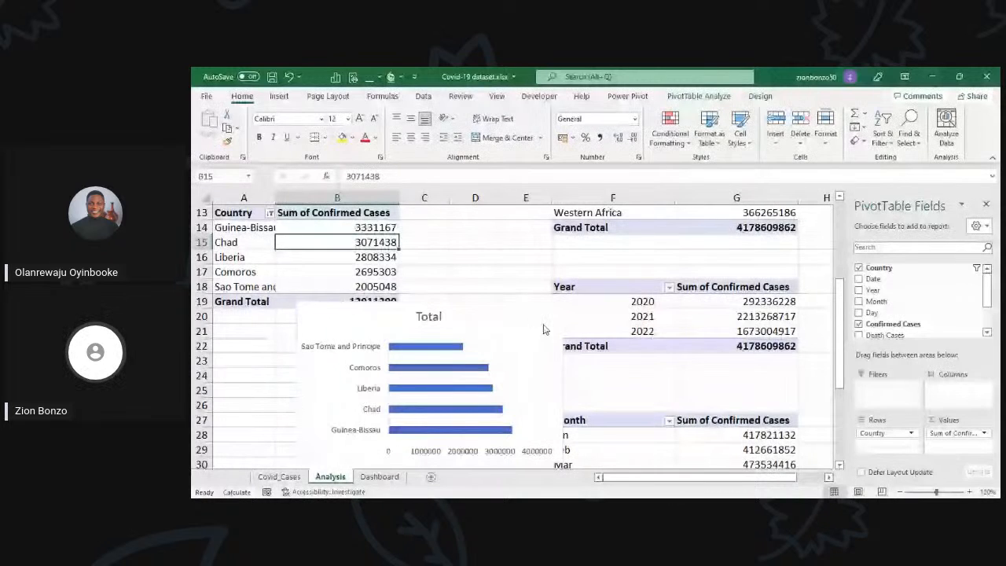
Step: Sort the bottom five countries table from smallest to largest Sum of Confirmed Cases and nudge the top five countries chart slightly left
click(544, 325)
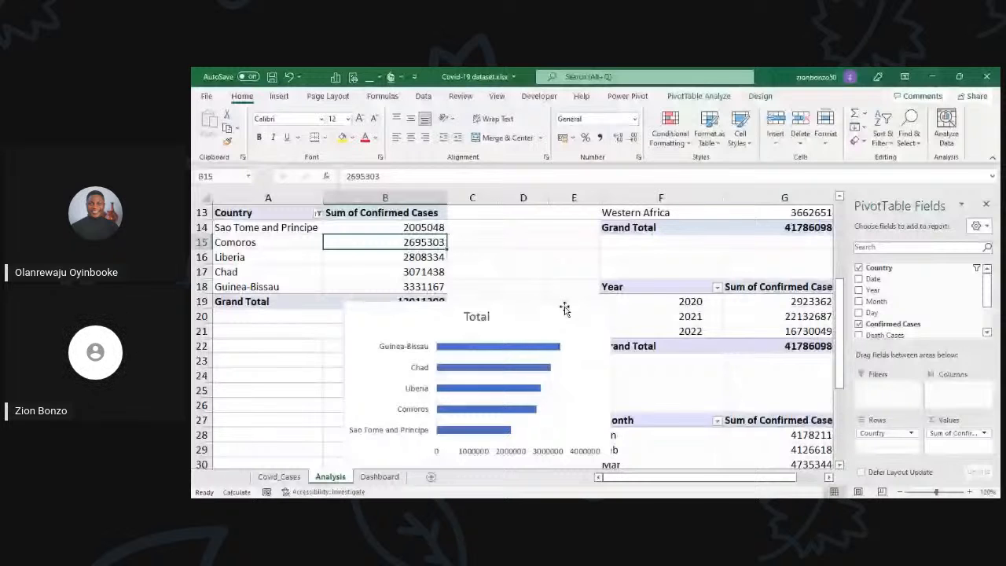
scroll(564, 309, up, 4)
click(484, 236)
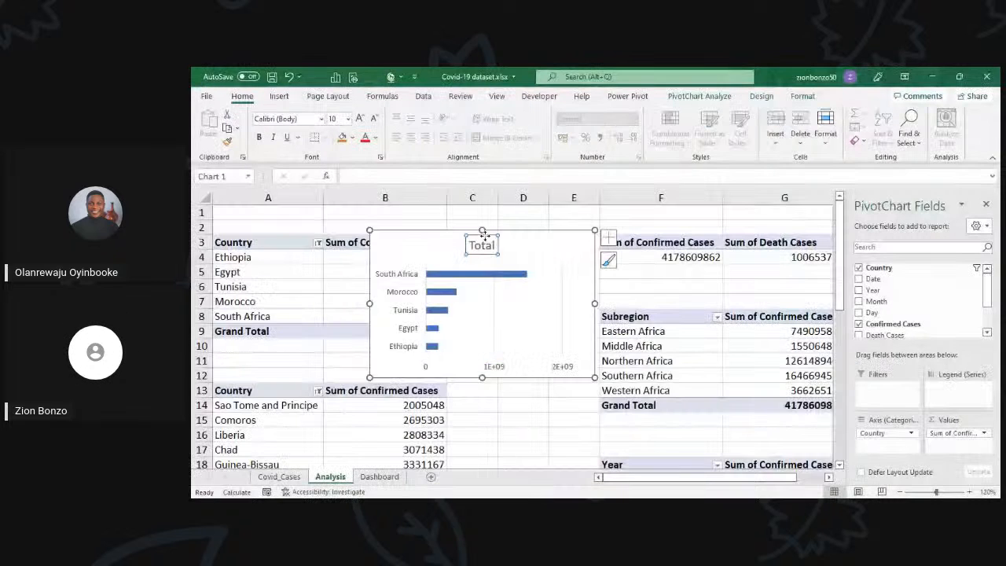
click(445, 233)
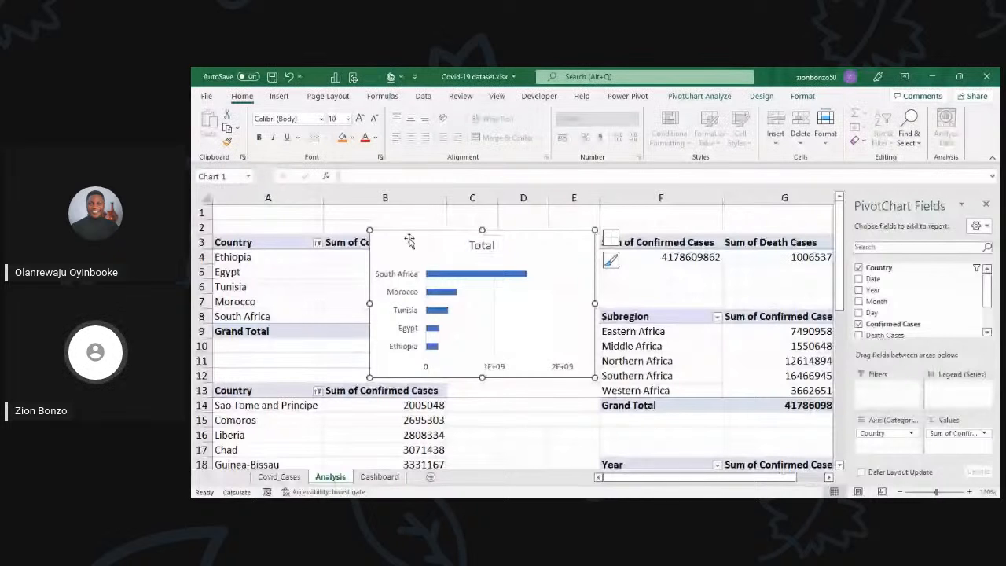
drag(493, 240, 489, 239)
click(483, 238)
click(511, 231)
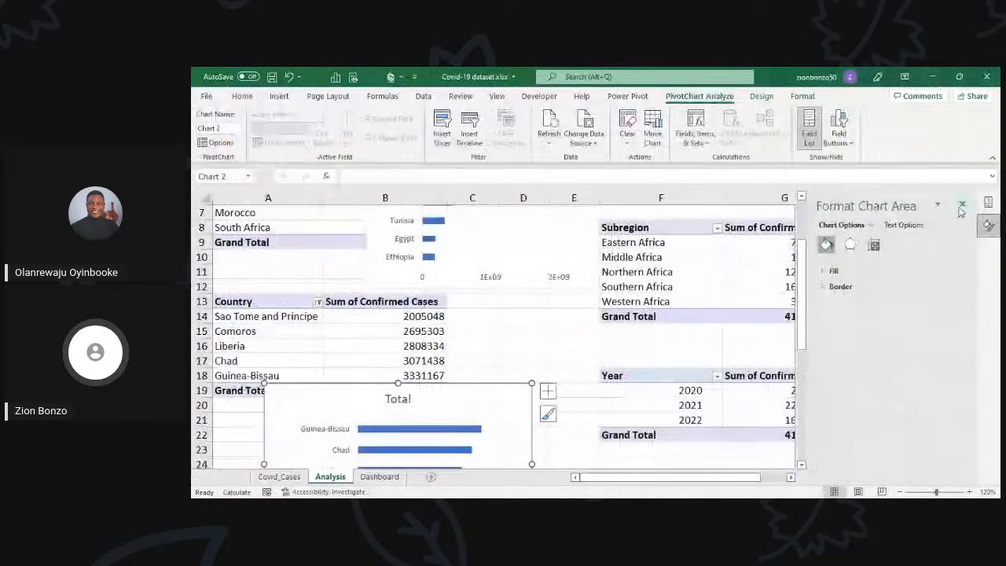
Step: Move the bottom five countries chart left so it sits beneath its PivotTable's country rows
click(987, 204)
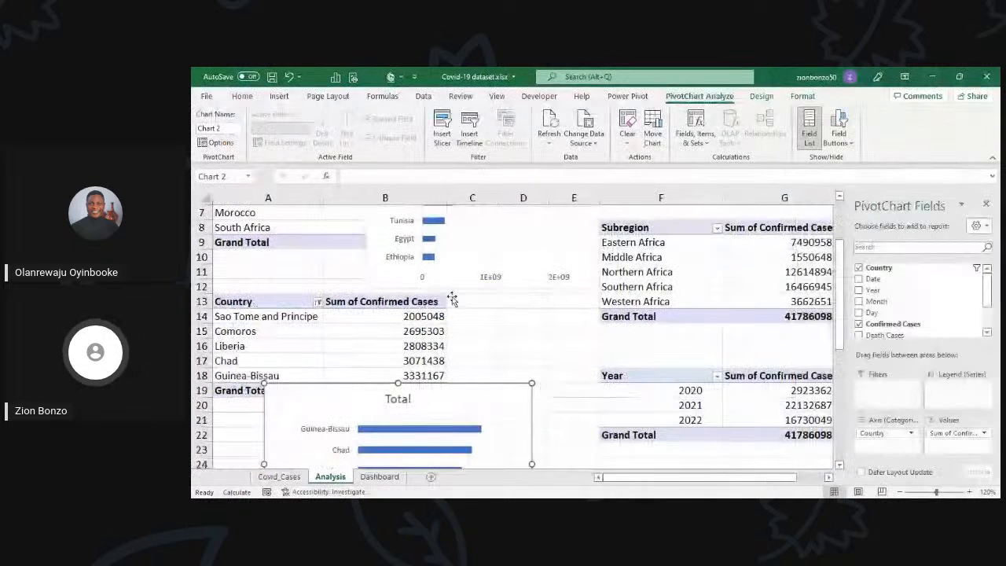
scroll(452, 299, up, 2)
click(466, 236)
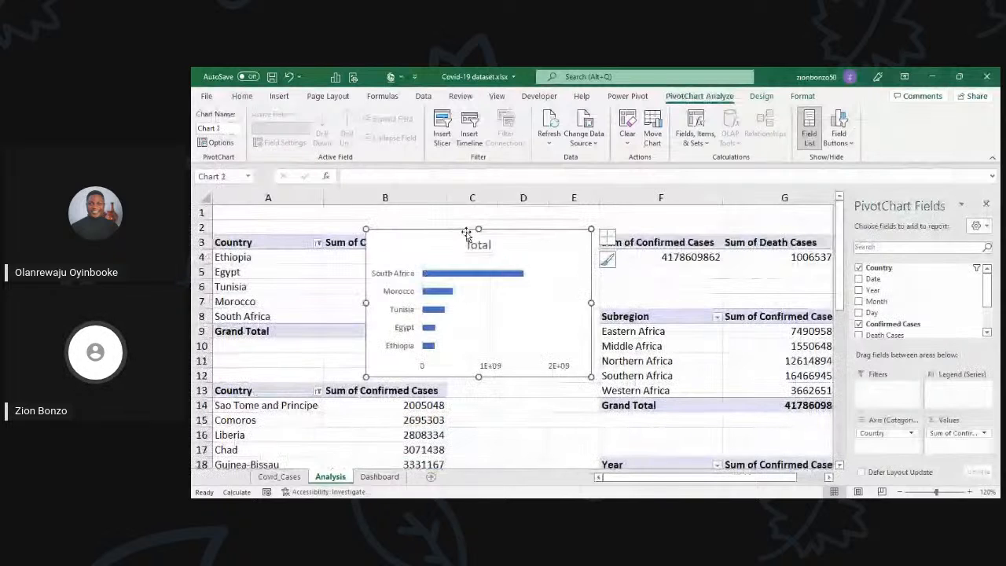
scroll(464, 332, down, 2)
scroll(464, 332, down, 2)
click(445, 294)
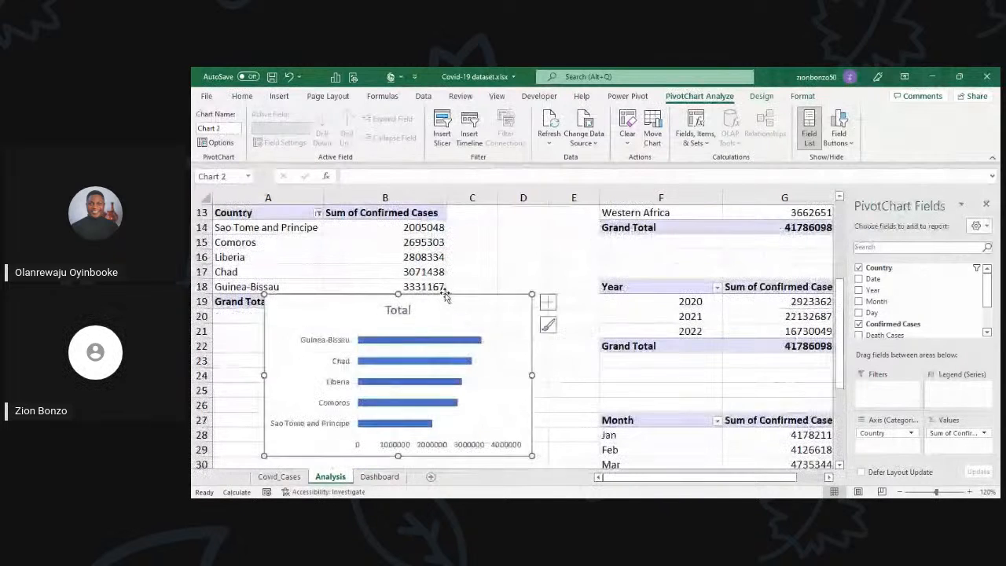
scroll(445, 295, up, 4)
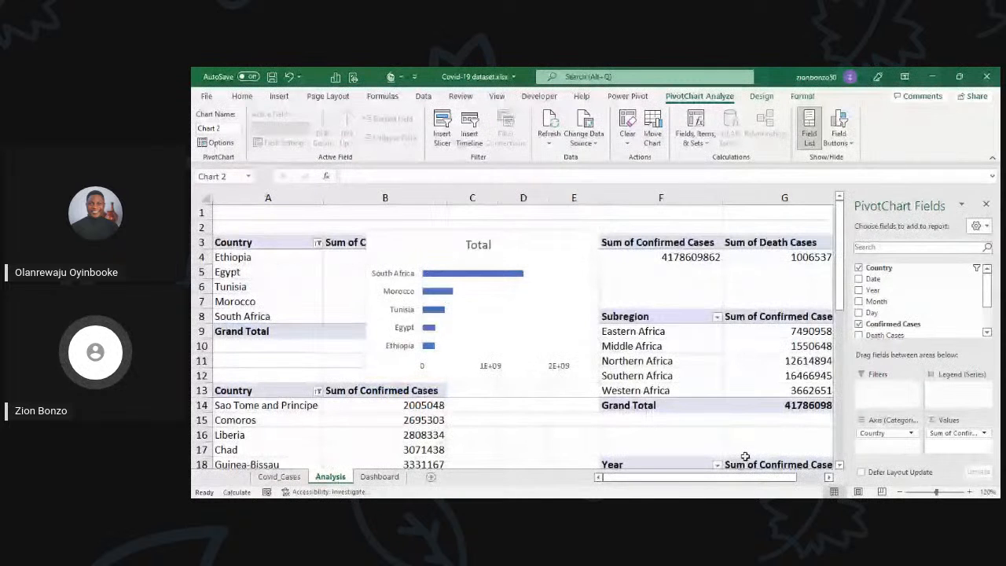
Step: Insert a Clustered Column PivotChart from the Subregion confirmed cases PivotTable
click(829, 477)
click(829, 477)
click(829, 477)
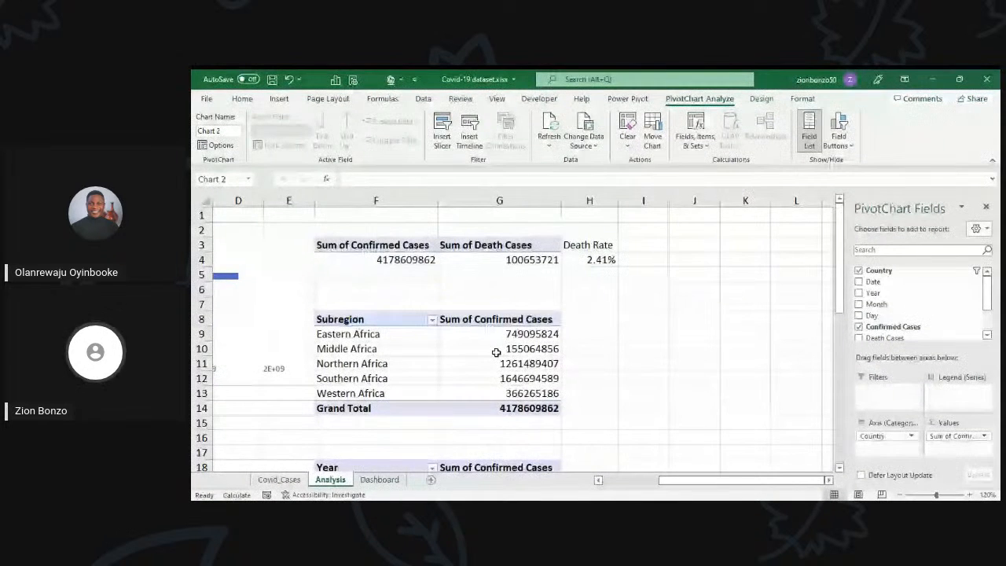
click(519, 366)
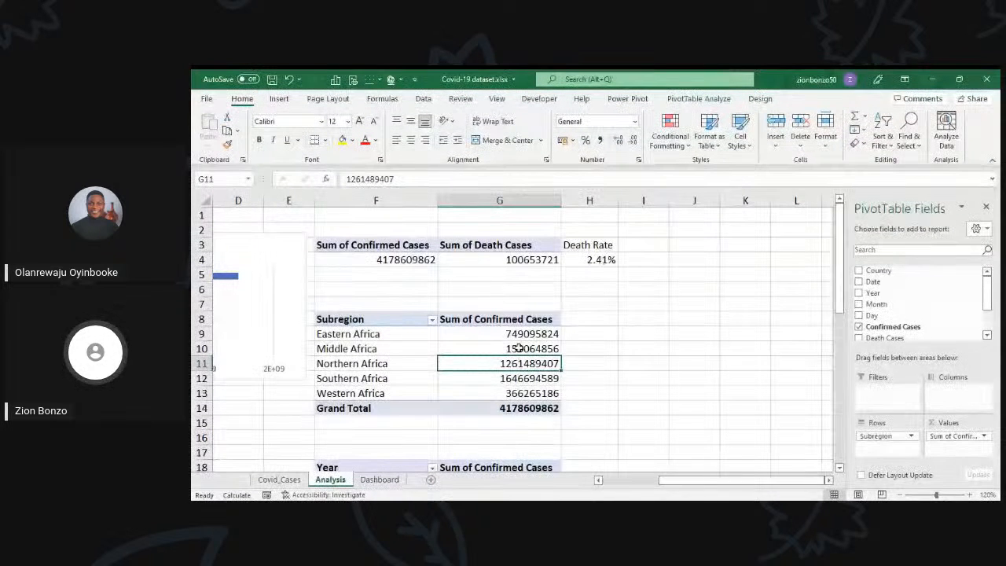
click(519, 348)
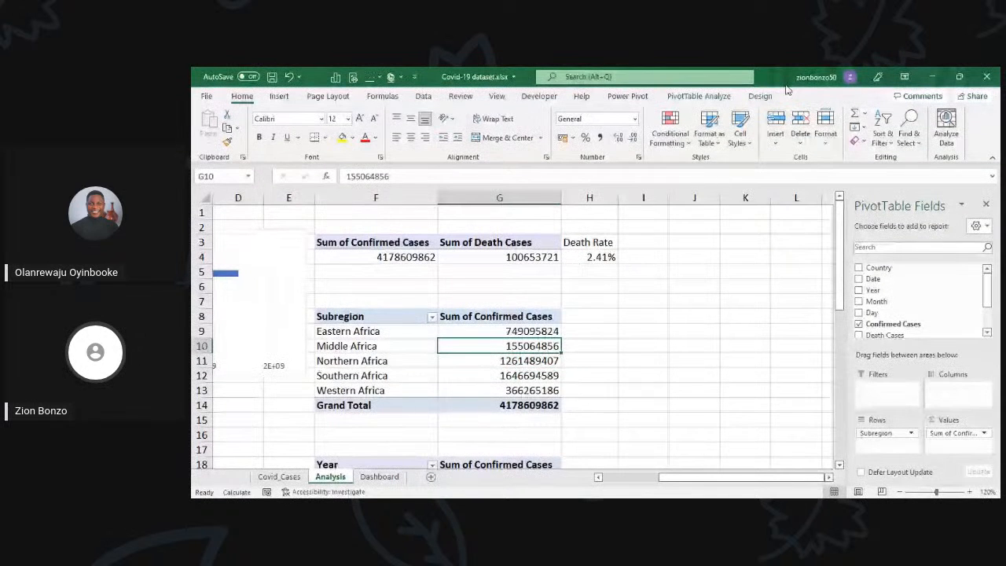
click(699, 96)
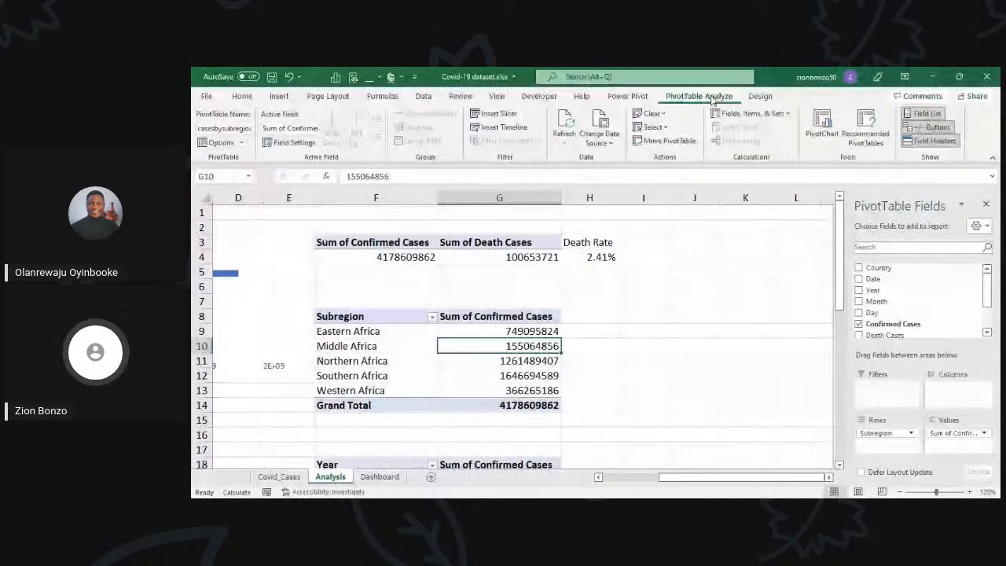
click(825, 130)
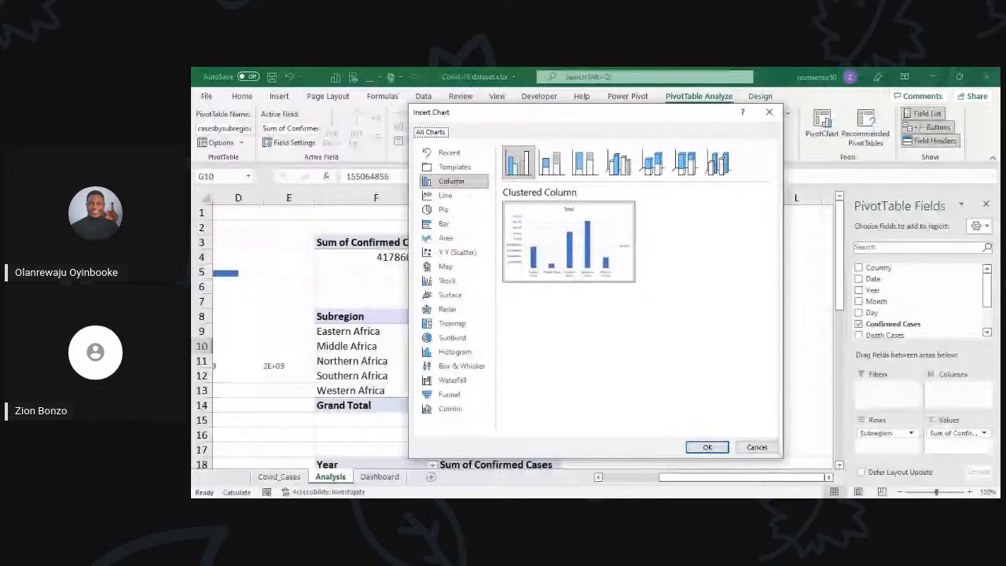
mouse_move(569, 242)
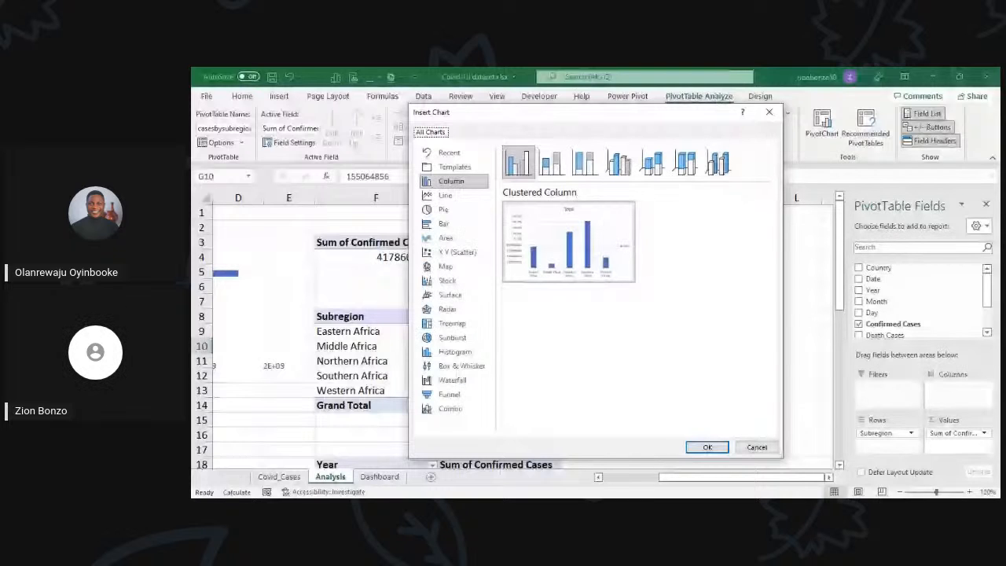
mouse_move(629, 269)
click(707, 446)
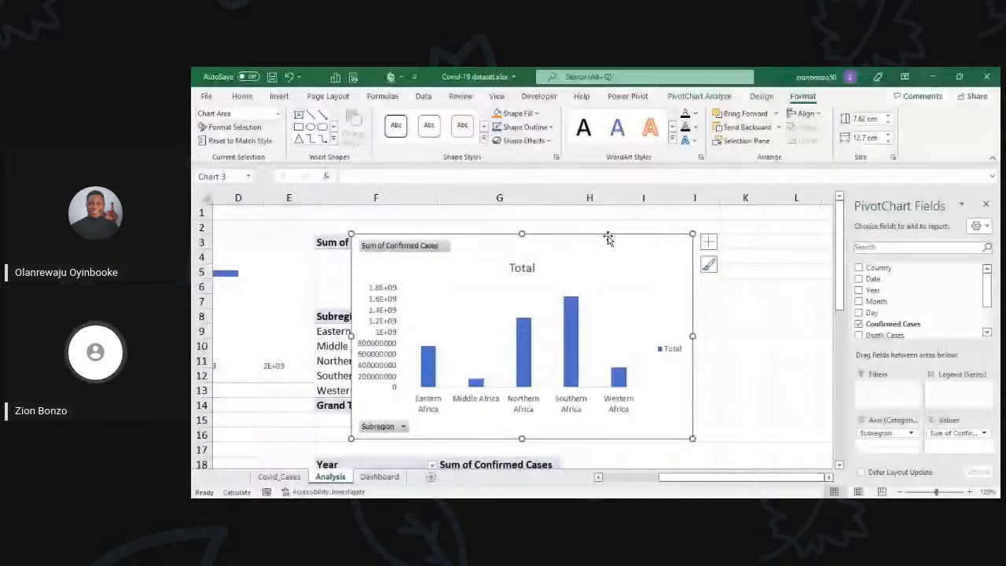
Step: Hide all field buttons on the subregion column chart and reposition it at a smaller size beside its table
right_click(429, 253)
click(480, 384)
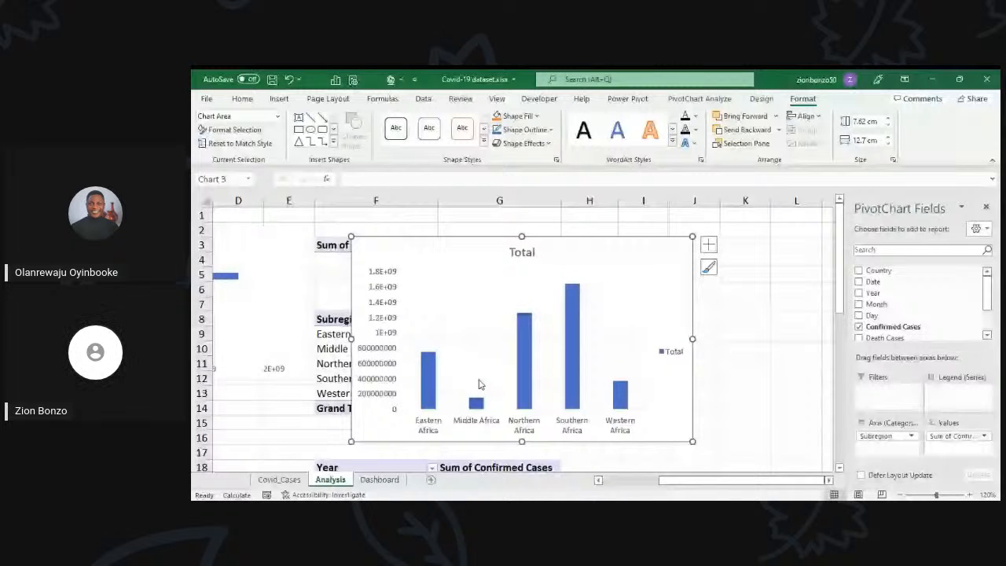
drag(693, 411, 779, 399)
mouse_move(438, 221)
mouse_down()
mouse_move(548, 263)
mouse_move(438, 221)
mouse_up()
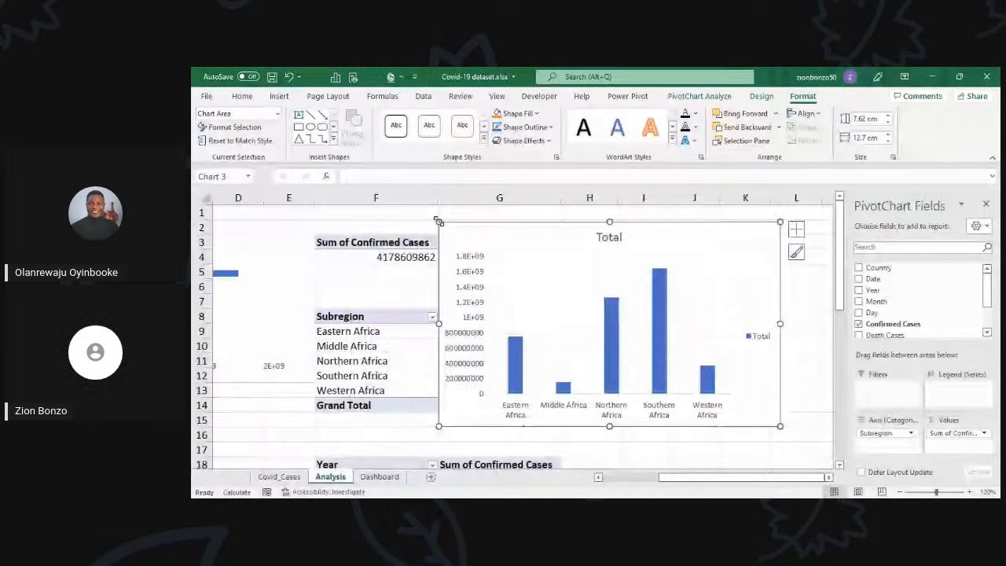
Step: Insert a Line PivotChart from the Year confirmed cases PivotTable and move it clear of the table's year labels
scroll(471, 275, down, 5)
click(476, 277)
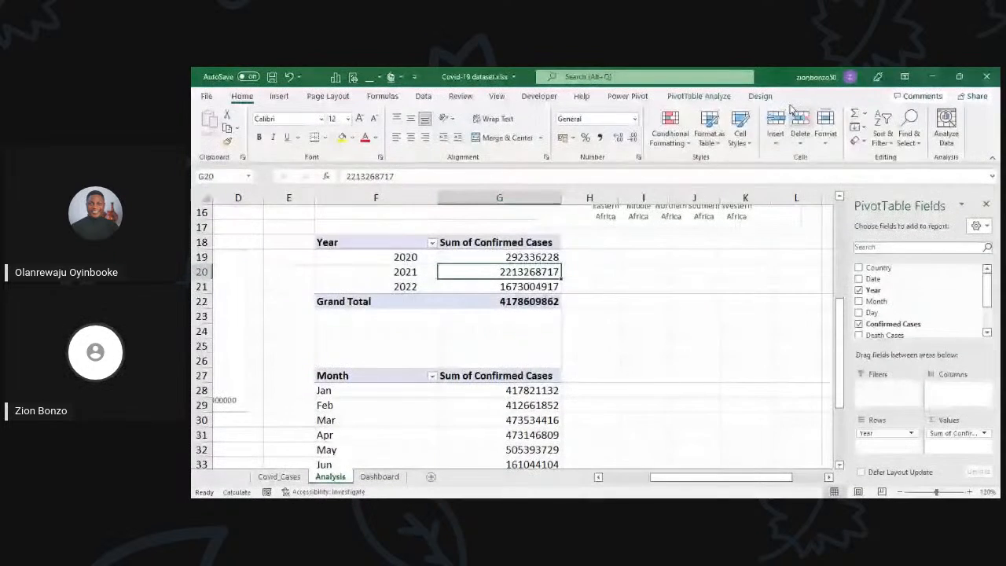
click(713, 97)
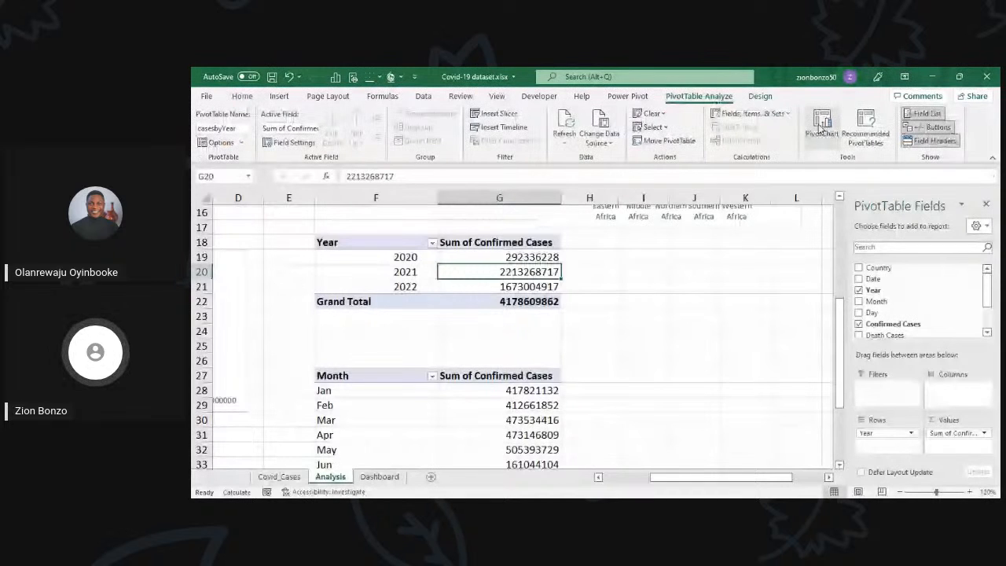
click(822, 125)
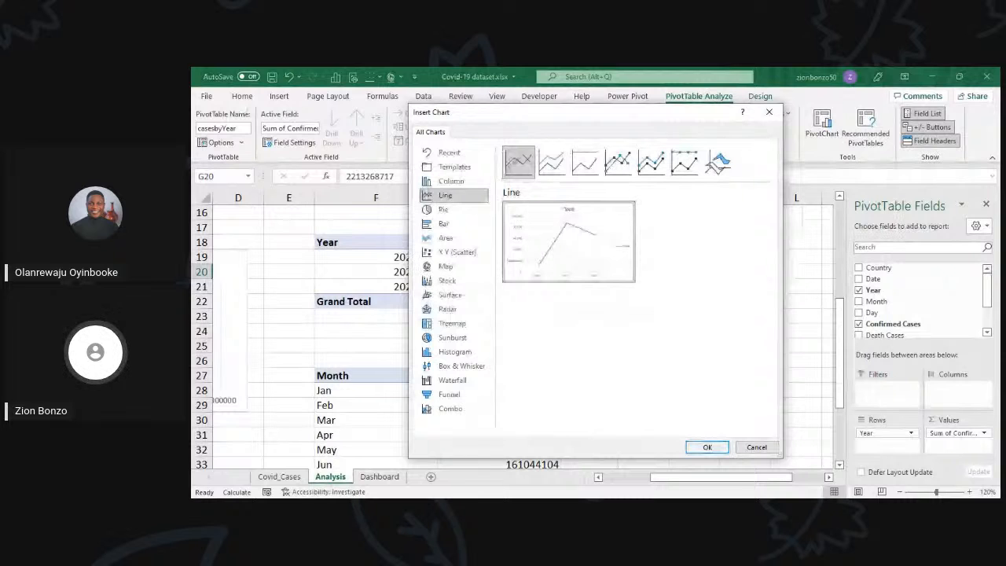
click(707, 446)
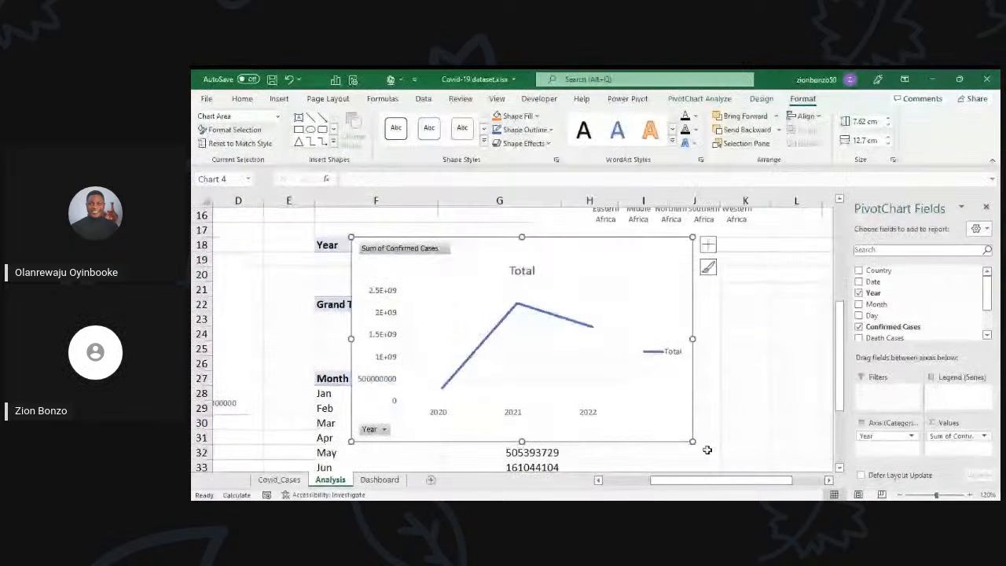
drag(645, 233, 775, 255)
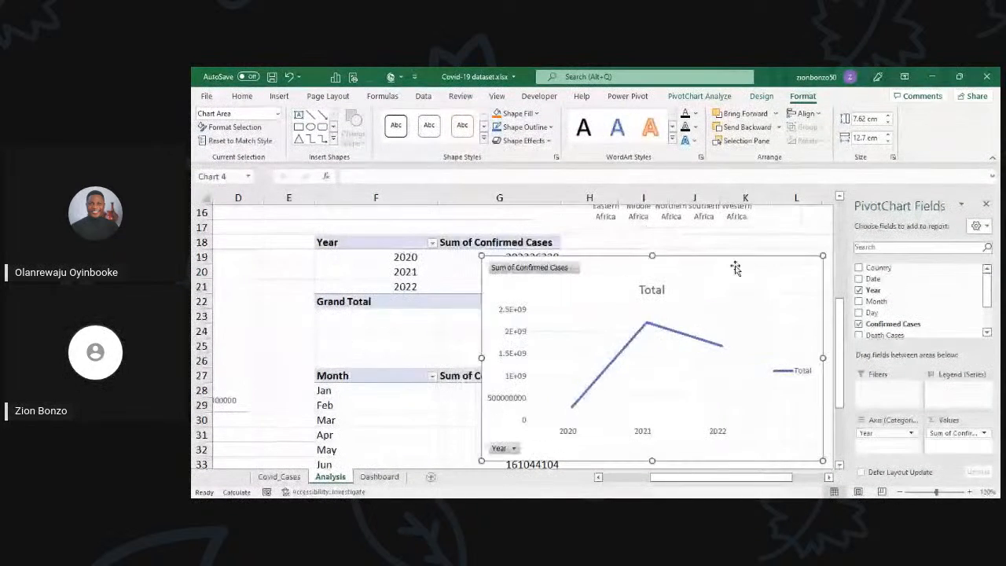
Step: Hide all field buttons on the yearly line chart and delete its legend
right_click(539, 274)
click(589, 435)
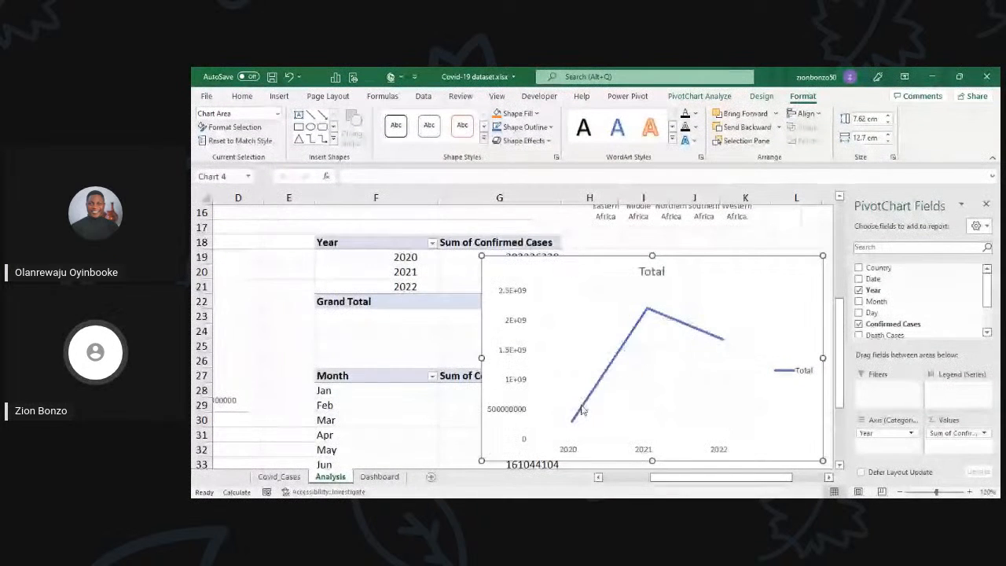
click(800, 373)
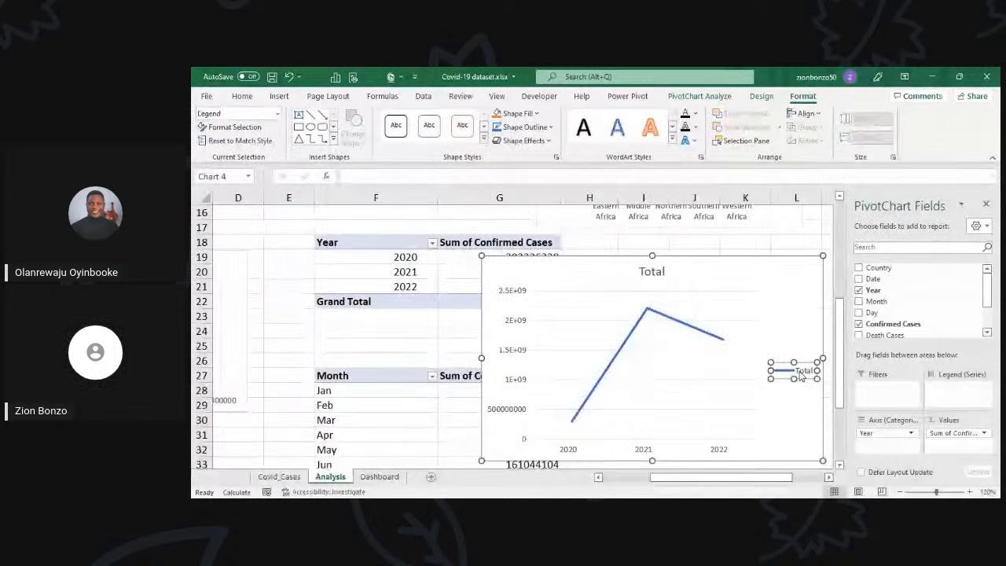
key(Delete)
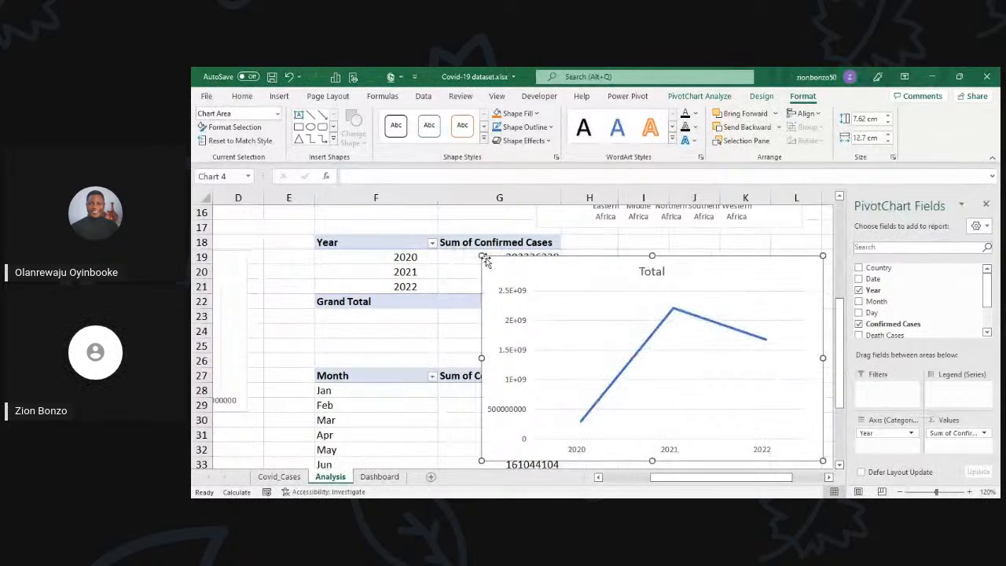
Step: Resize the yearly line chart to about 6.24 cm by 9.55 cm and place it beside the Year table
drag(482, 256, 565, 265)
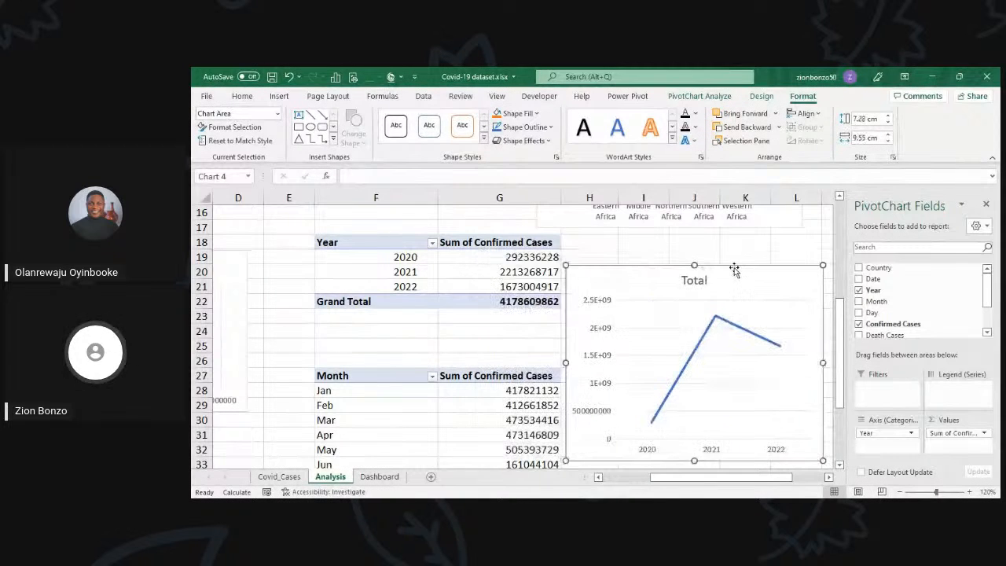
drag(736, 262, 744, 245)
scroll(725, 310, down, 3)
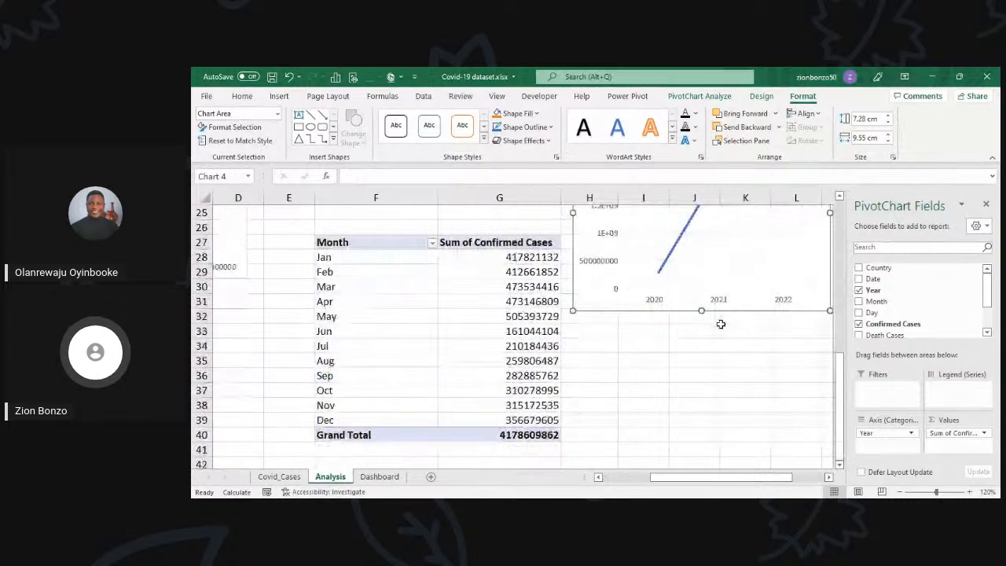
drag(701, 310, 702, 282)
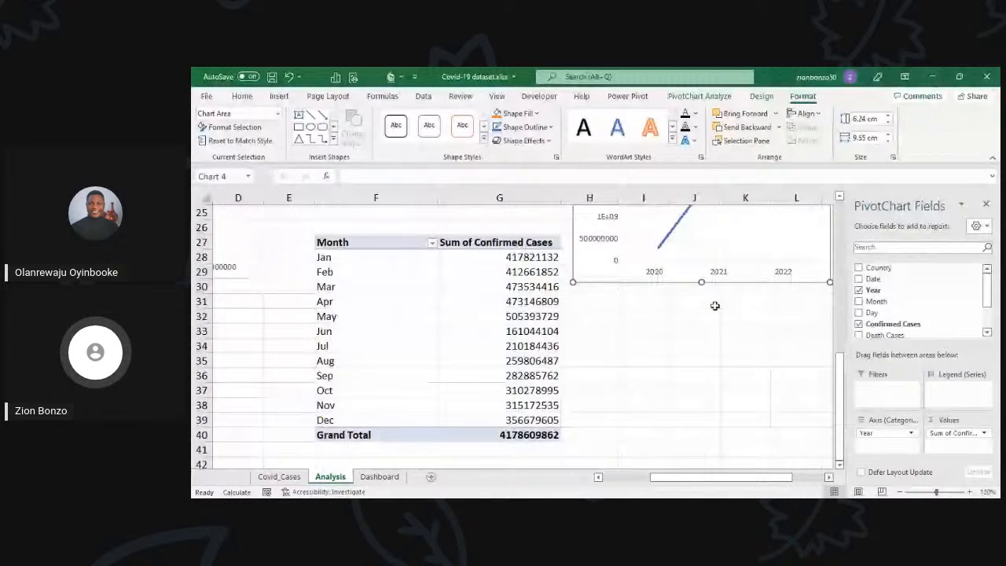
Step: Insert a Line PivotChart from the Month confirmed cases PivotTable
click(375, 286)
scroll(385, 360, up, 2)
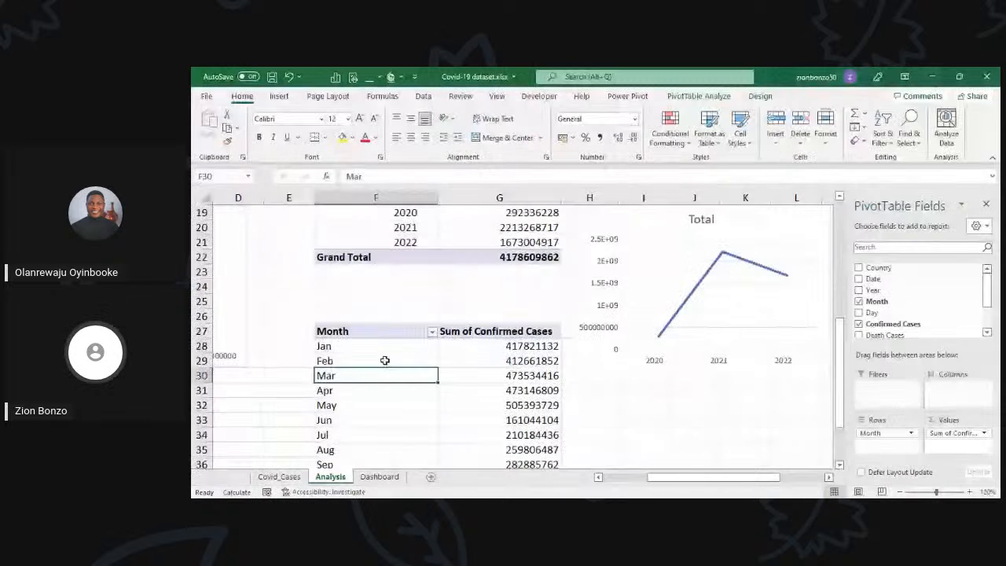
scroll(454, 379, down, 2)
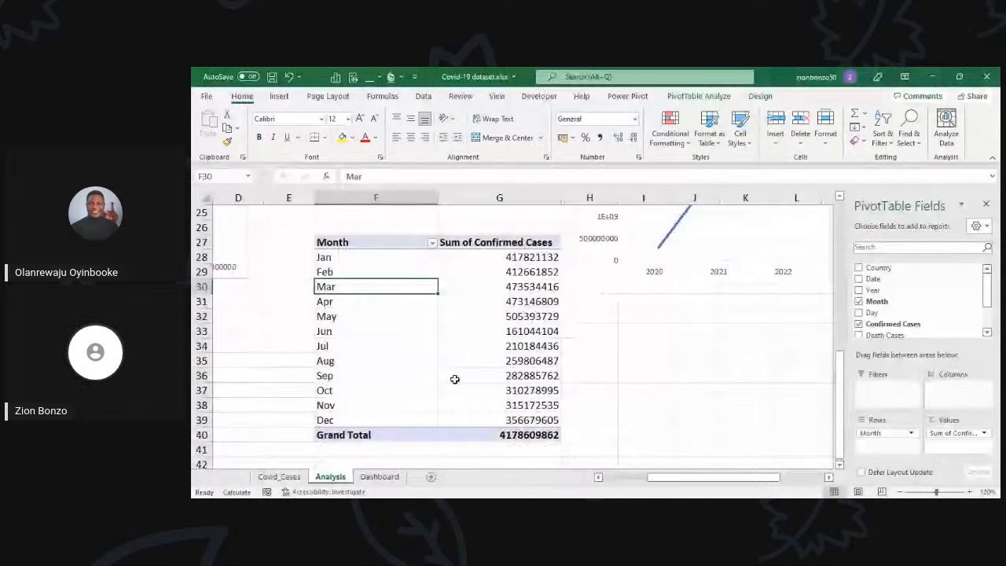
click(481, 315)
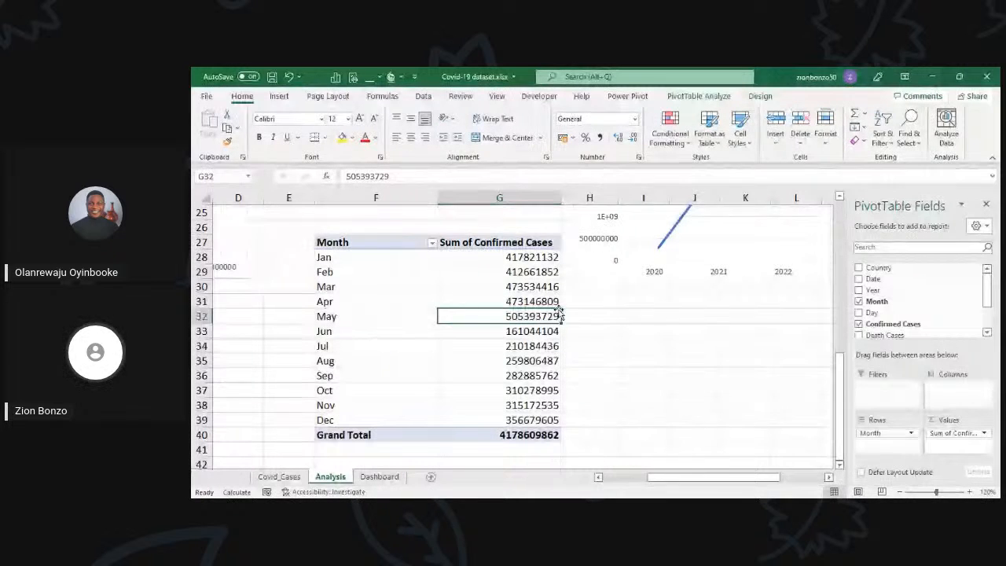
click(705, 96)
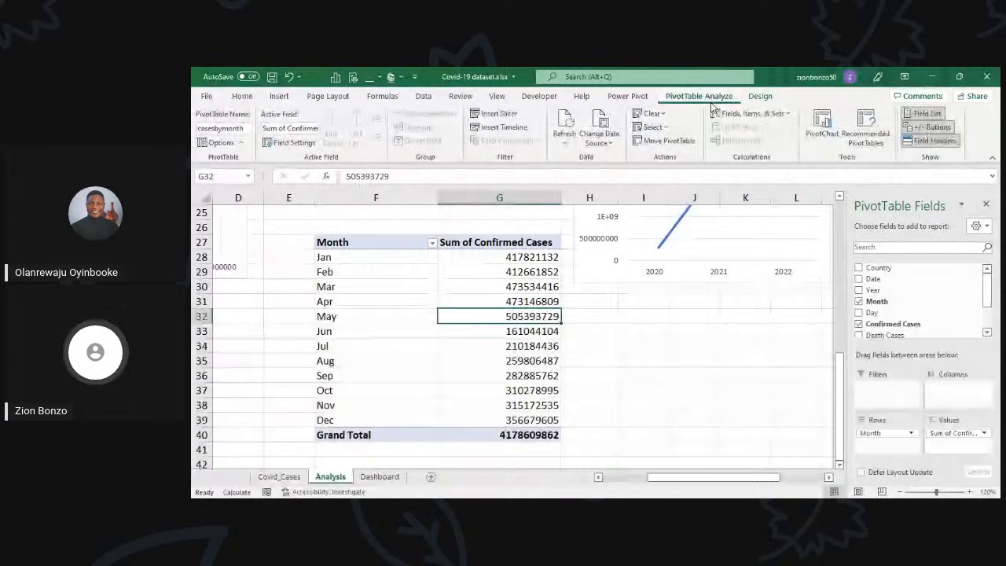
click(810, 126)
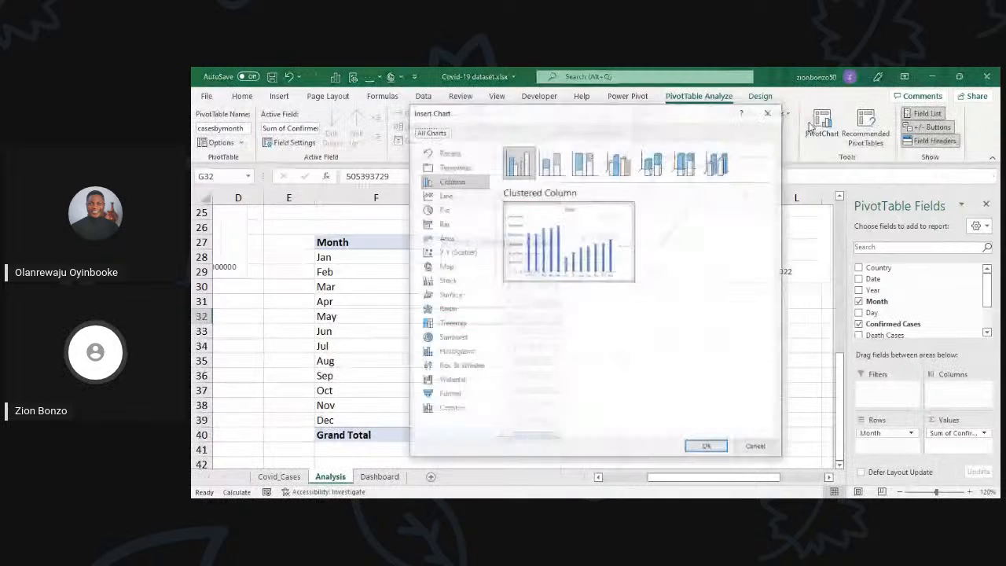
click(444, 195)
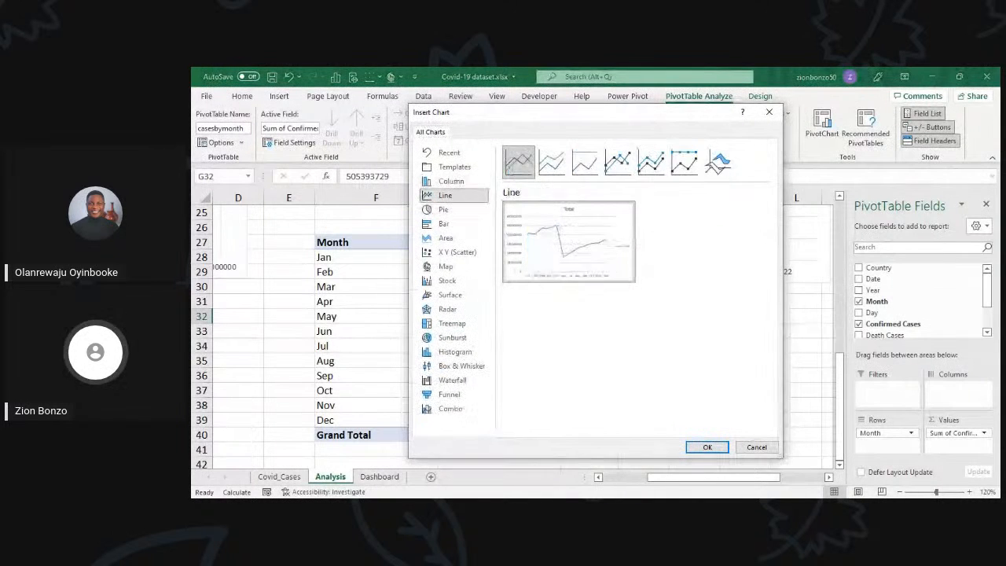
mouse_move(723, 160)
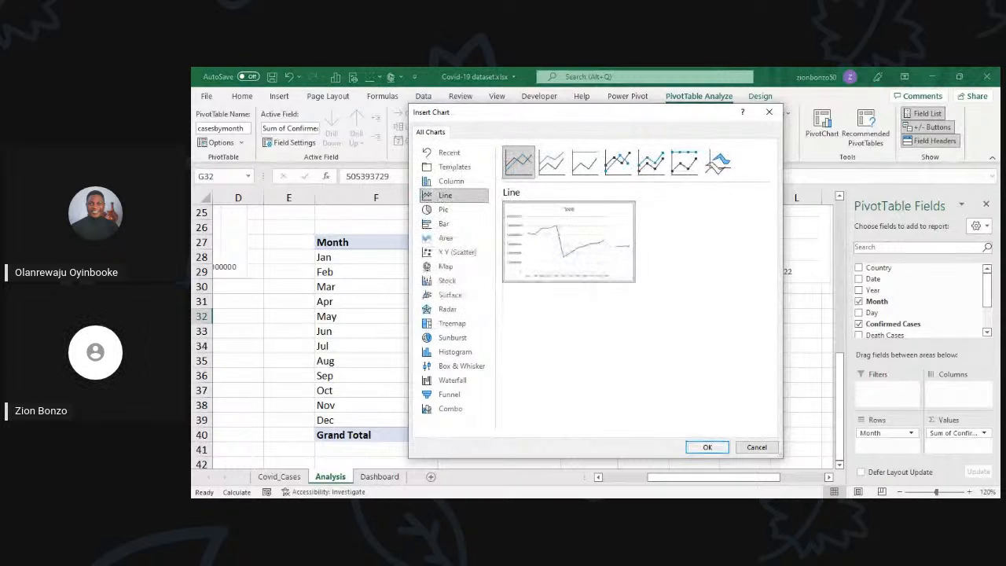
click(705, 447)
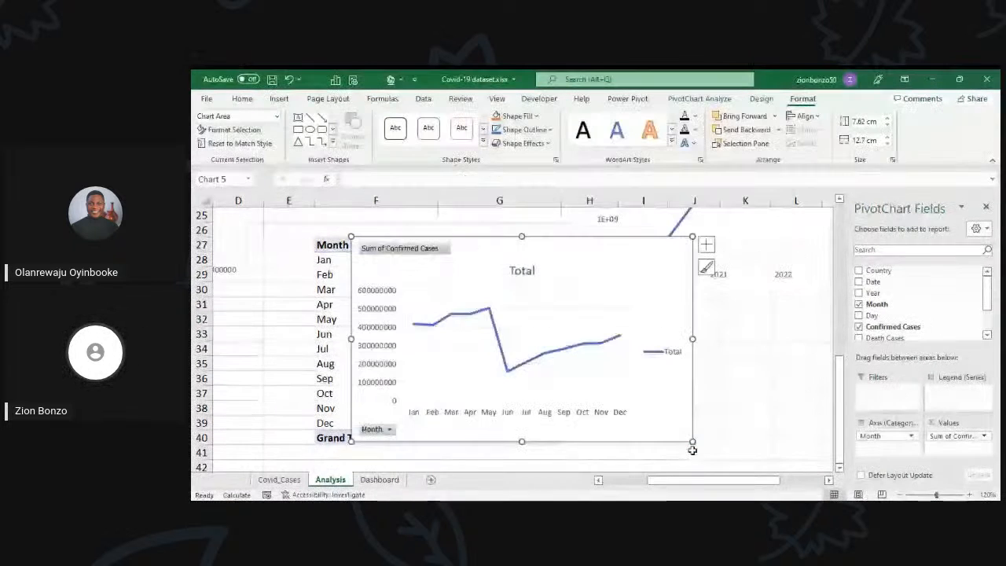
Step: Move the monthly line chart down clear of the first months in its table and hide its field buttons
drag(568, 233, 598, 333)
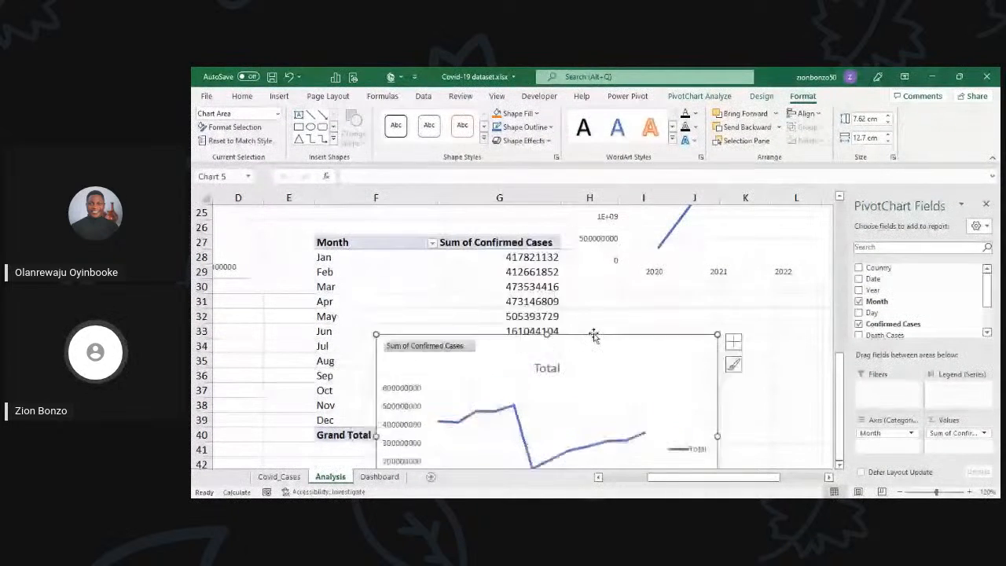
scroll(586, 314, down, 2)
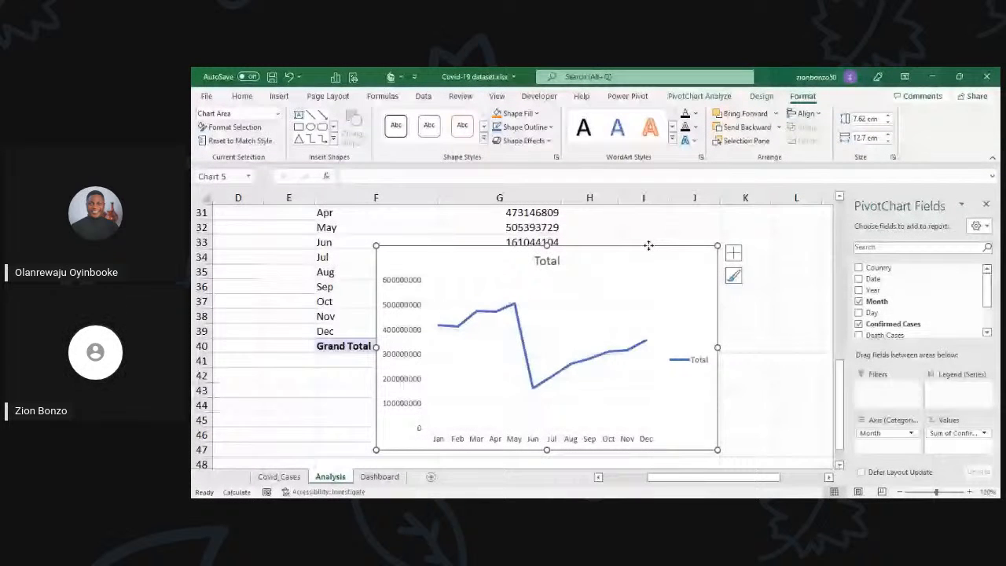
drag(648, 246, 693, 245)
scroll(579, 368, down, 1)
scroll(579, 368, up, 2)
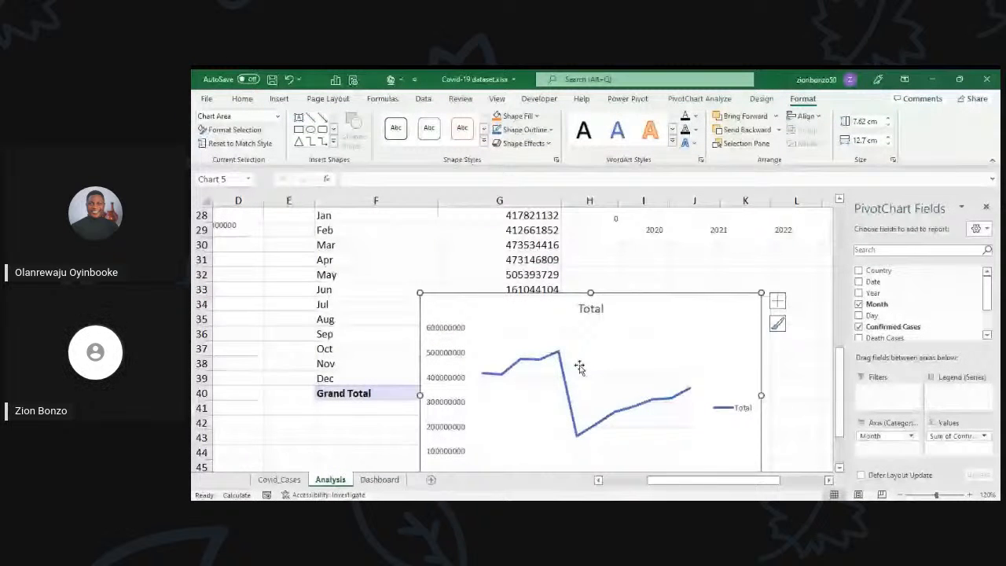
Step: Turn off the gridlines on the Dashboard sheet
click(379, 476)
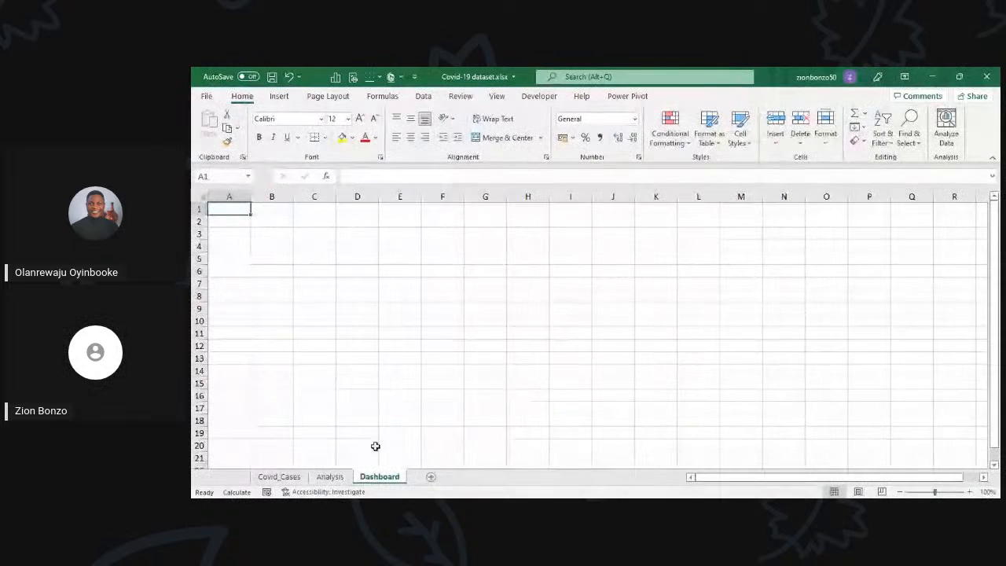
click(497, 97)
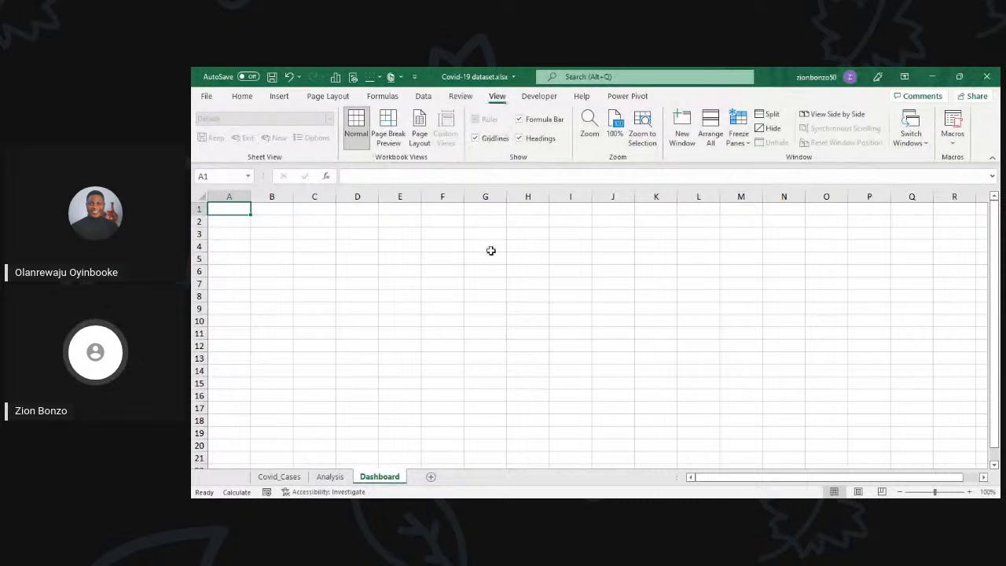
click(487, 139)
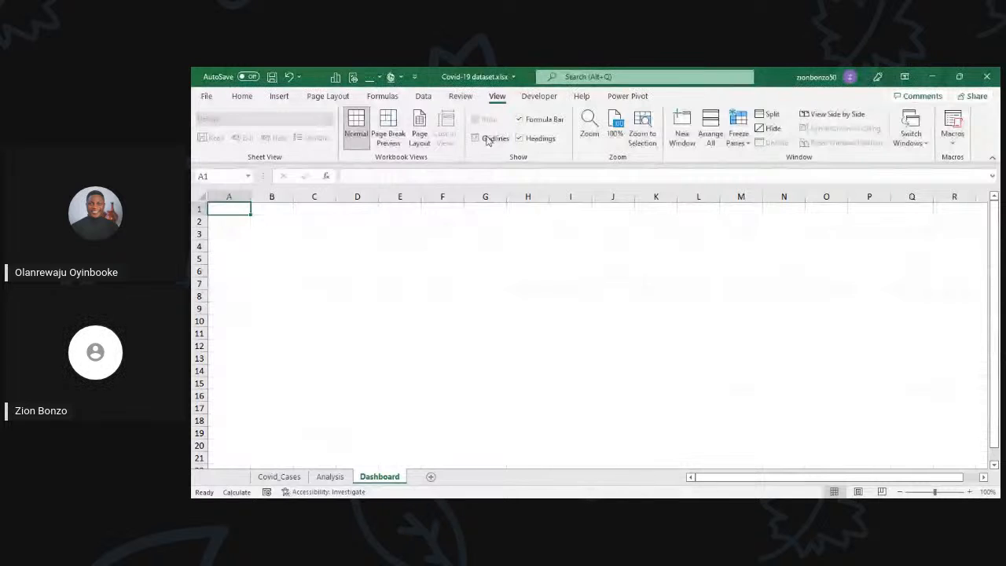
scroll(523, 249, down, 1)
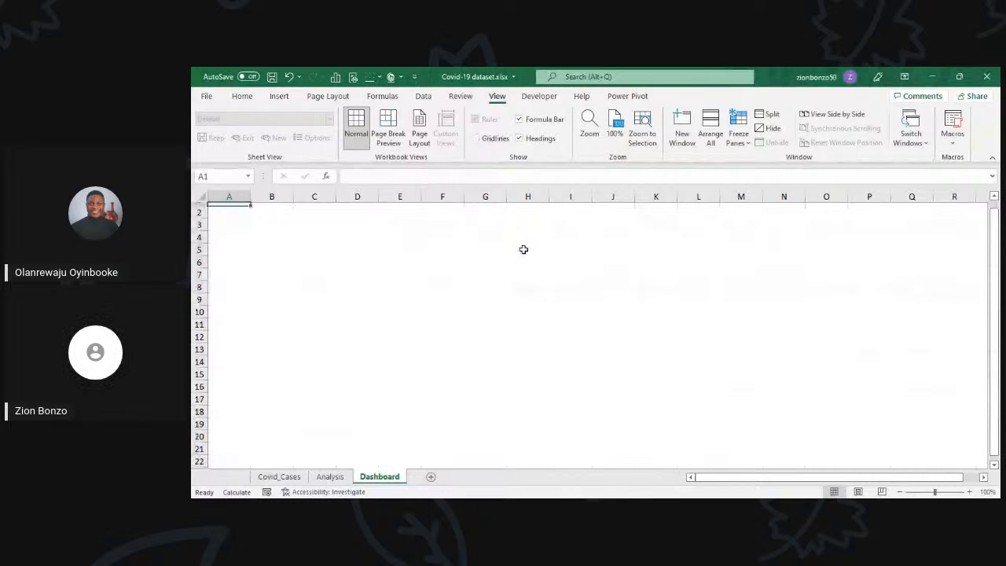
Step: Move the bar chart of South Africa, Morocco, Tunisia, Egypt and Ethiopia from the Analysis sheet to the Dashboard sheet, around C7:G17
click(330, 476)
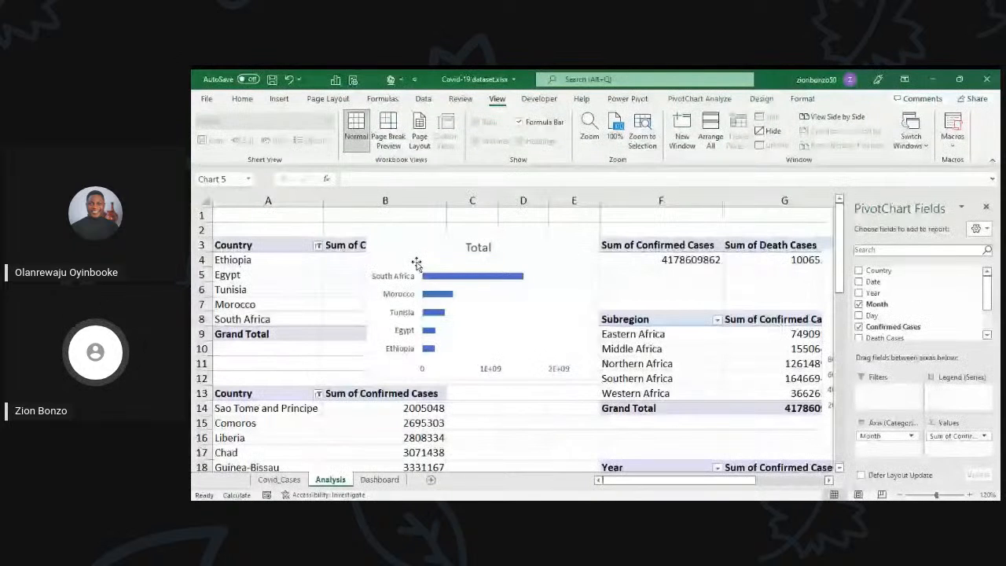
click(418, 242)
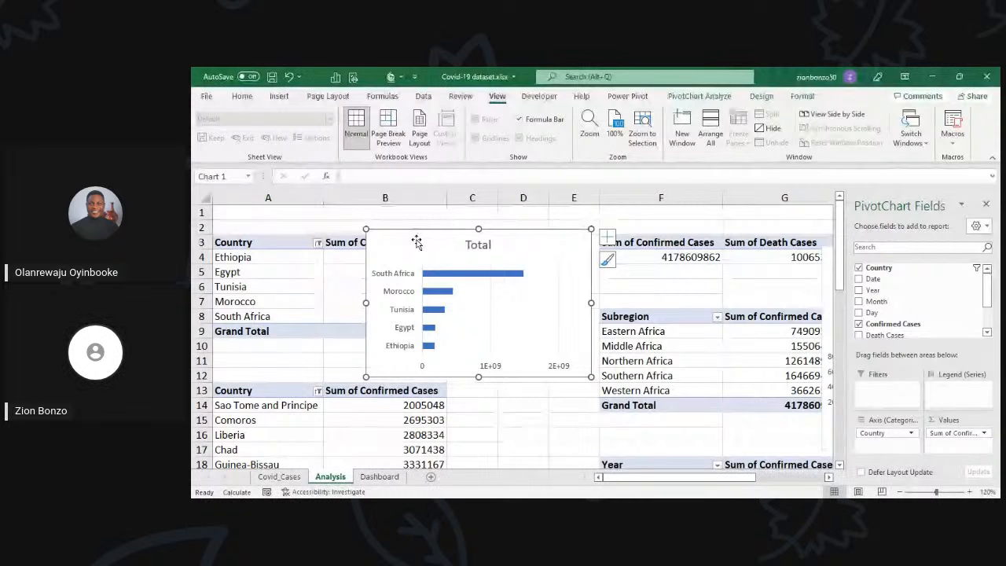
key(ctrl+x)
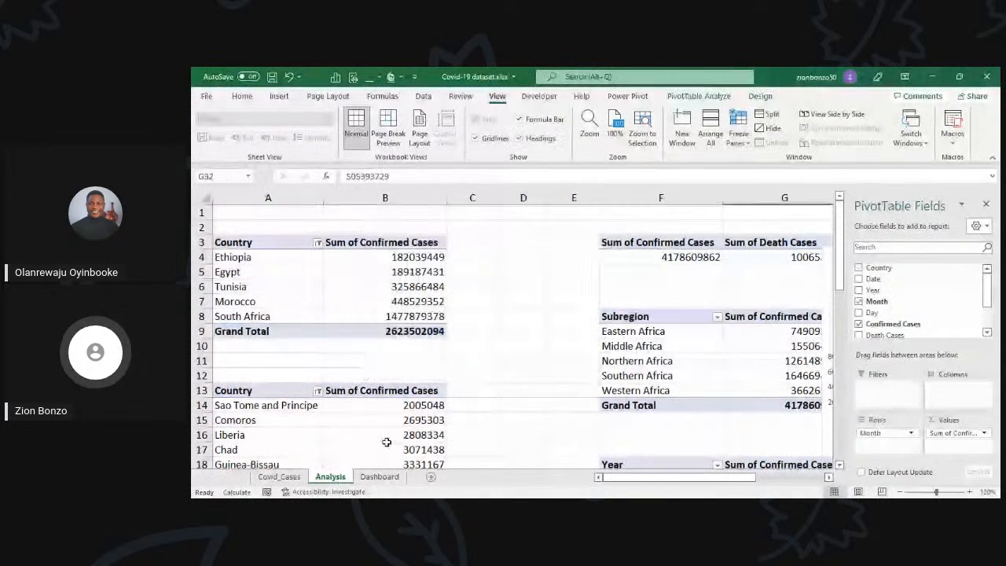
click(380, 477)
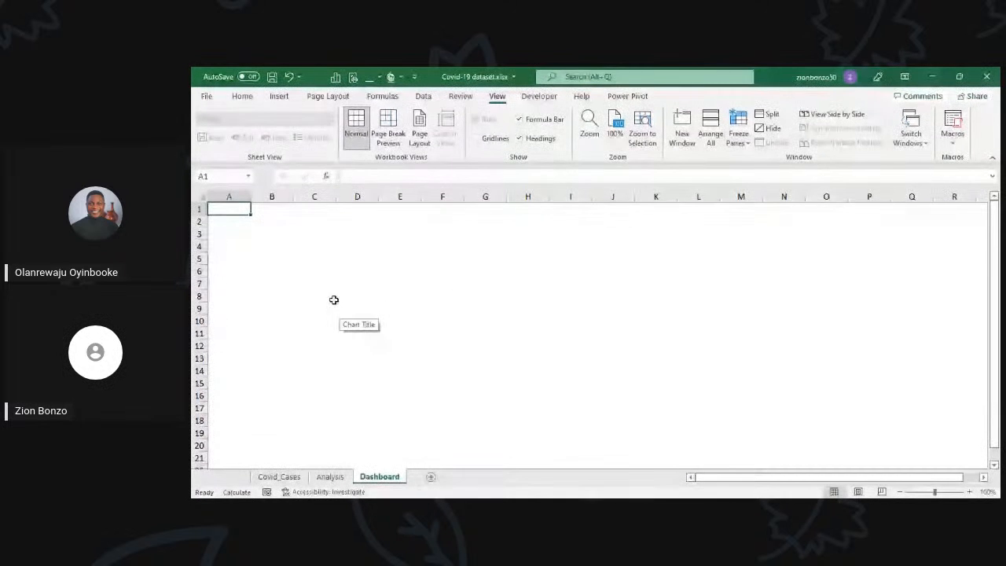
key(ctrl+v)
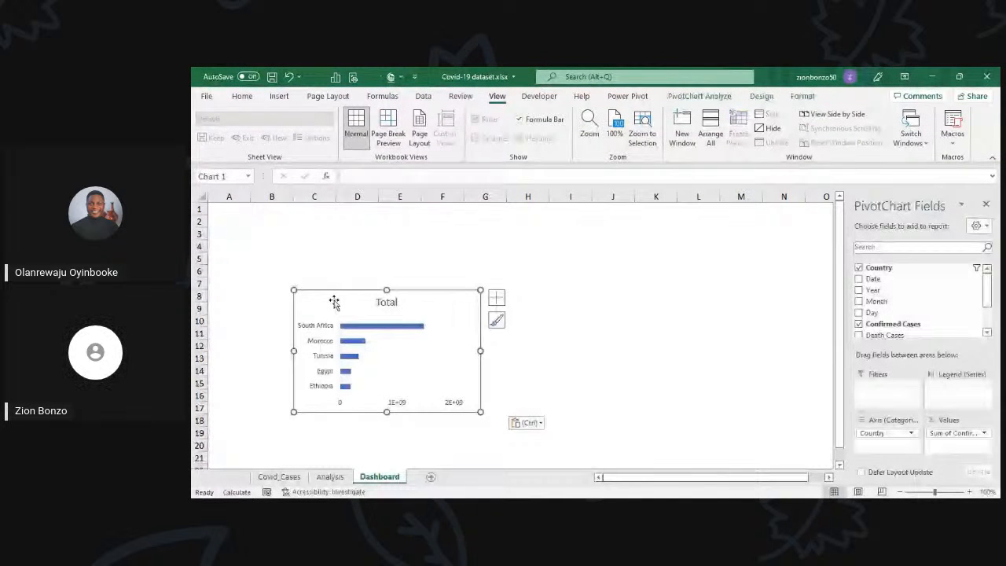
drag(343, 305, 345, 299)
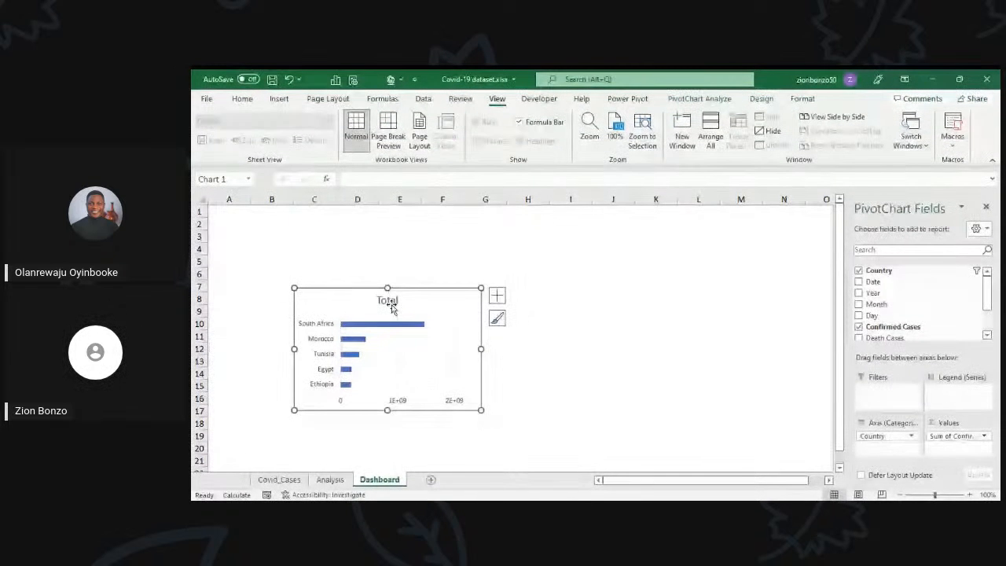
Step: Change the title of the South Africa to Ethiopia bar chart to "Top 5 countries"
click(387, 303)
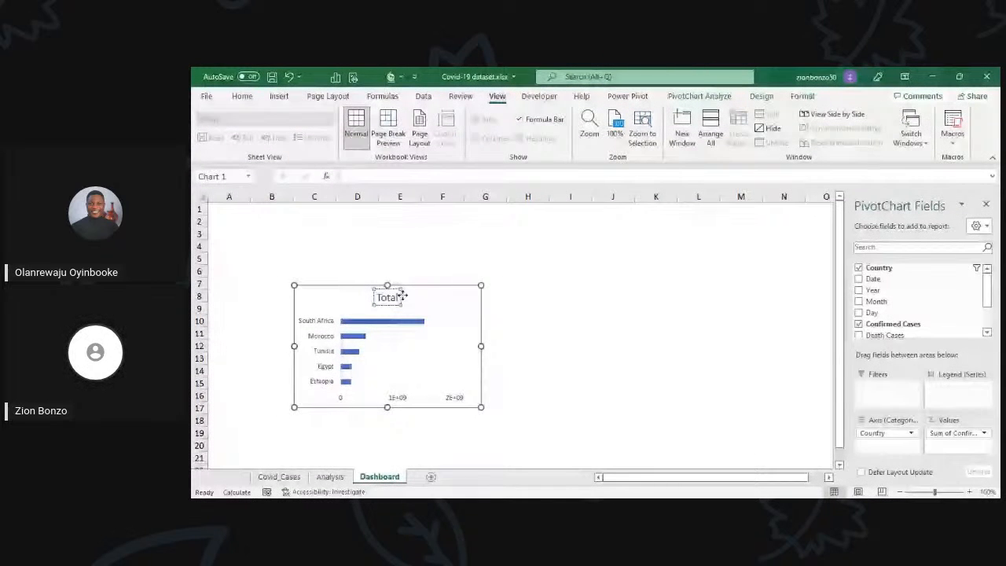
double_click(396, 298)
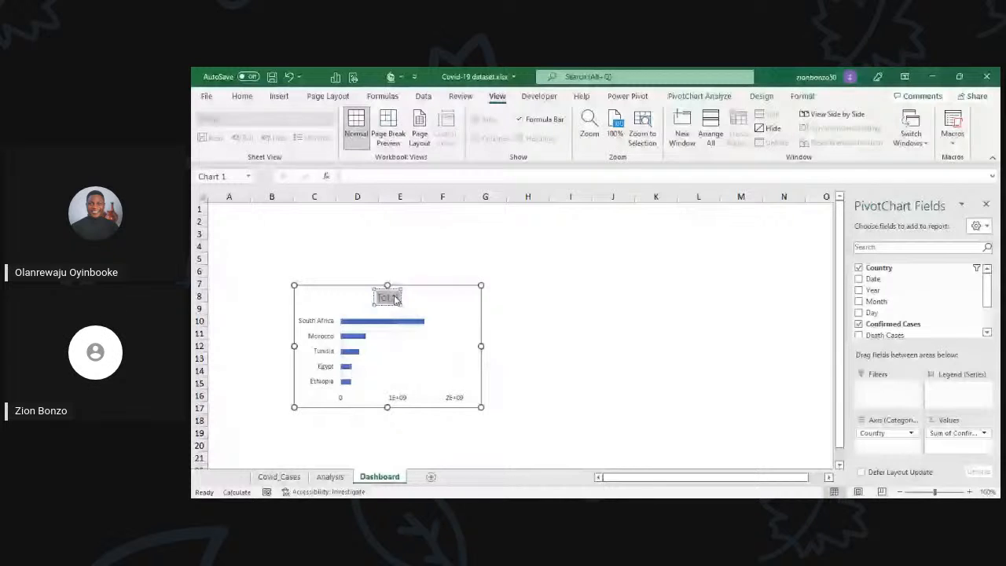
text(Top 5 countresi)
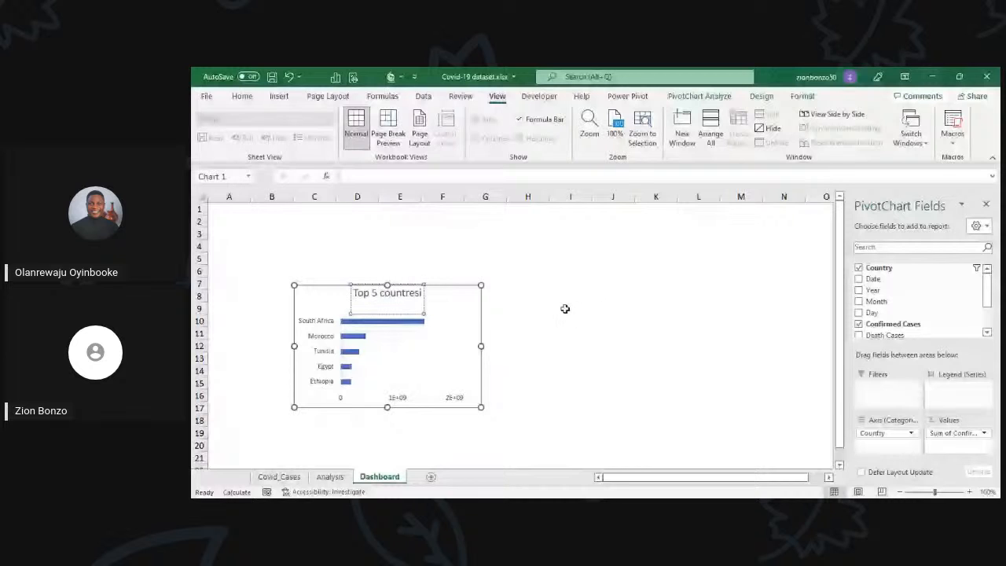
key(BackSpace)
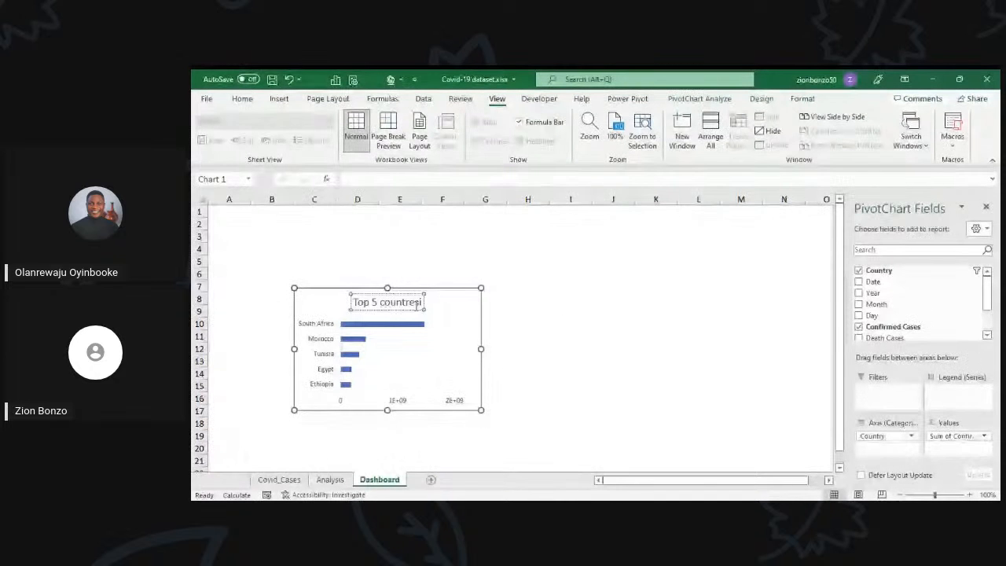
key(BackSpace)
key(BackSpace)
key(BackSpace)
text(ies)
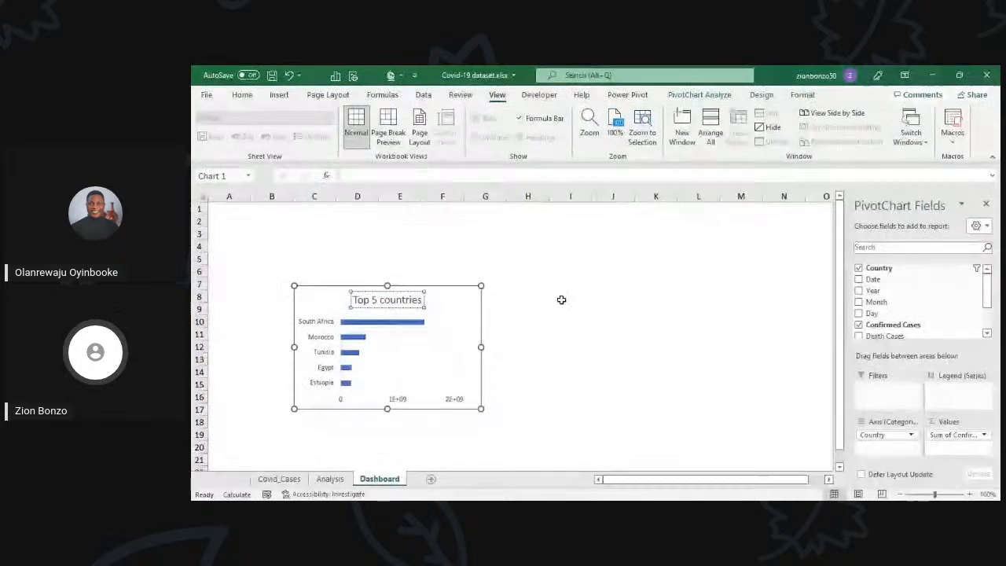
click(561, 302)
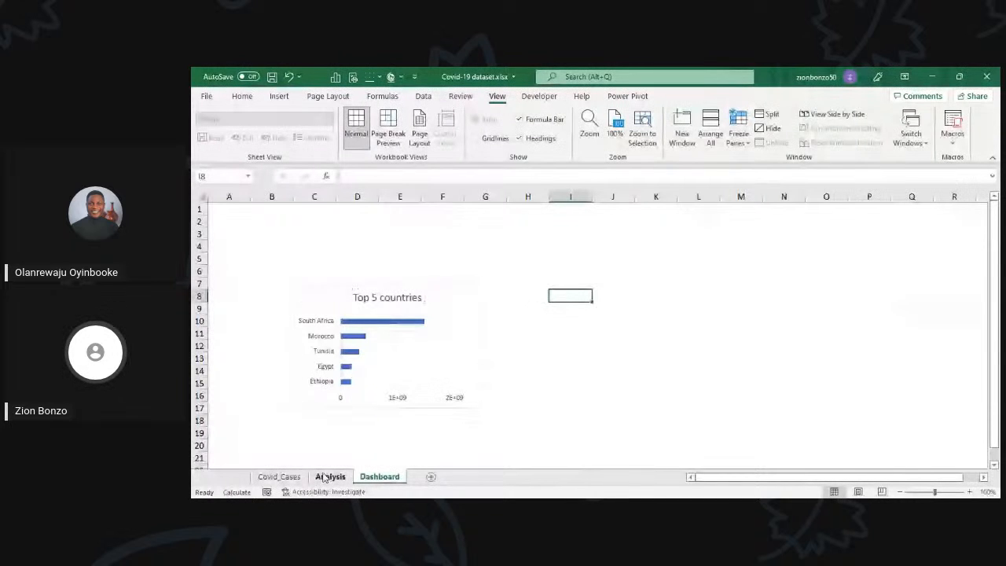
Step: Move the Guinea-Bissau to Sao Tome and Principe bar chart from Analysis to Dashboard, placing it beside the Top 5 countries chart
click(329, 477)
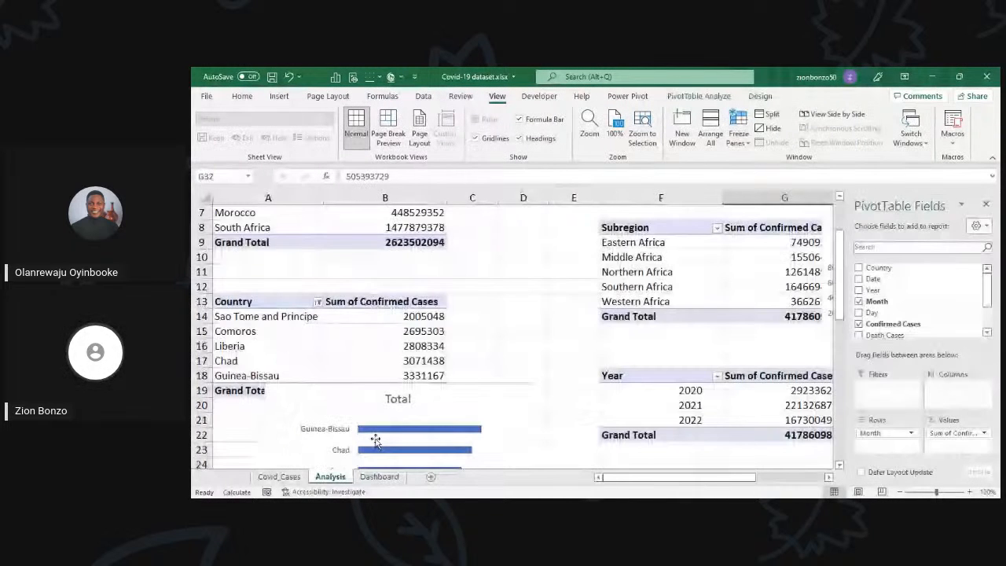
scroll(376, 441, down, 2)
click(366, 305)
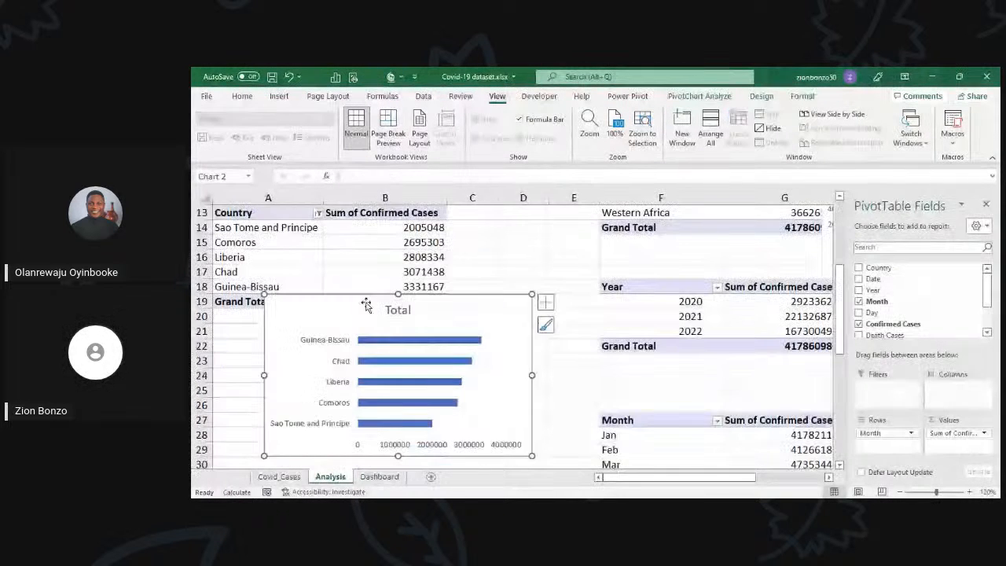
drag(366, 304, 357, 292)
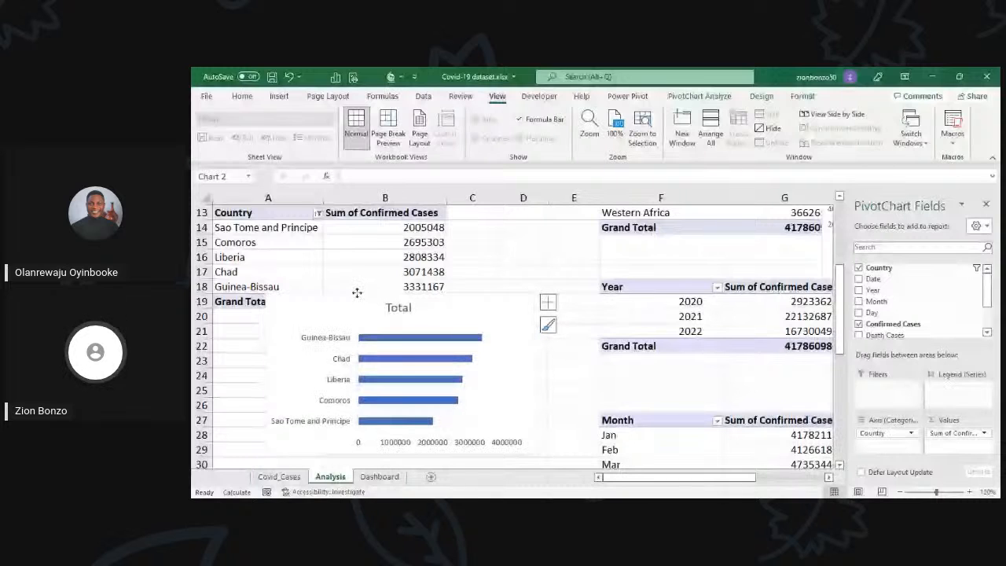
key(ctrl+x)
click(380, 477)
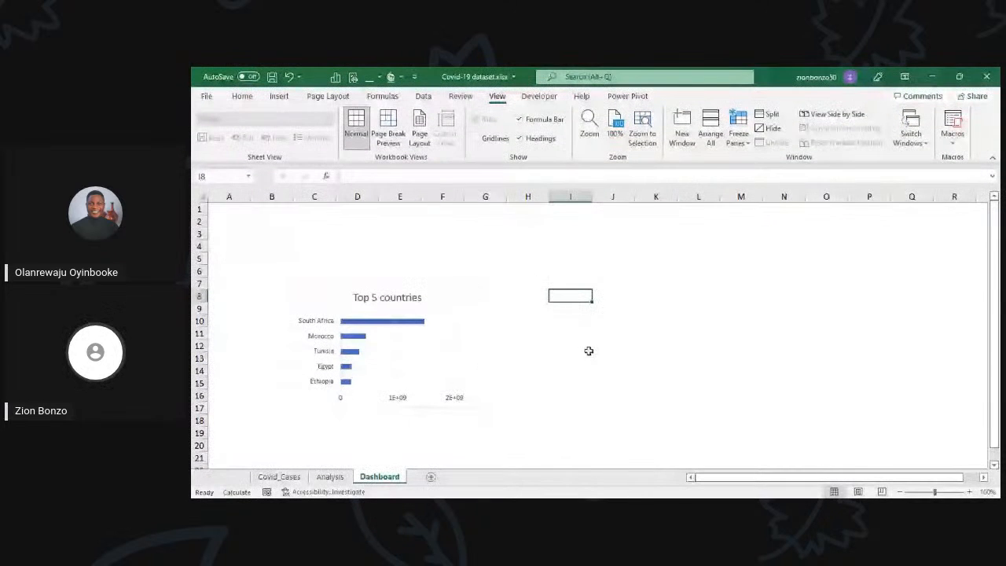
click(552, 285)
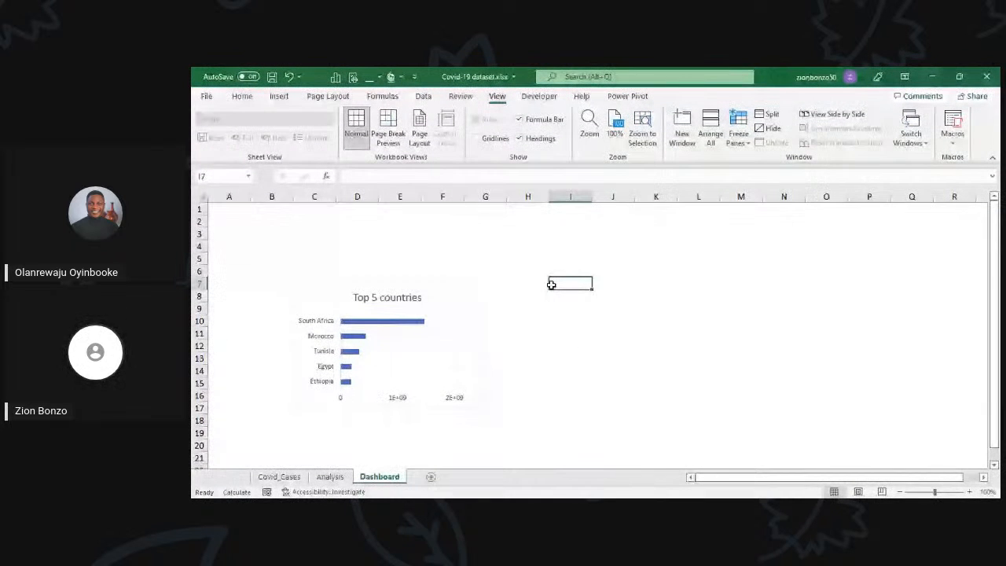
key(ctrl+v)
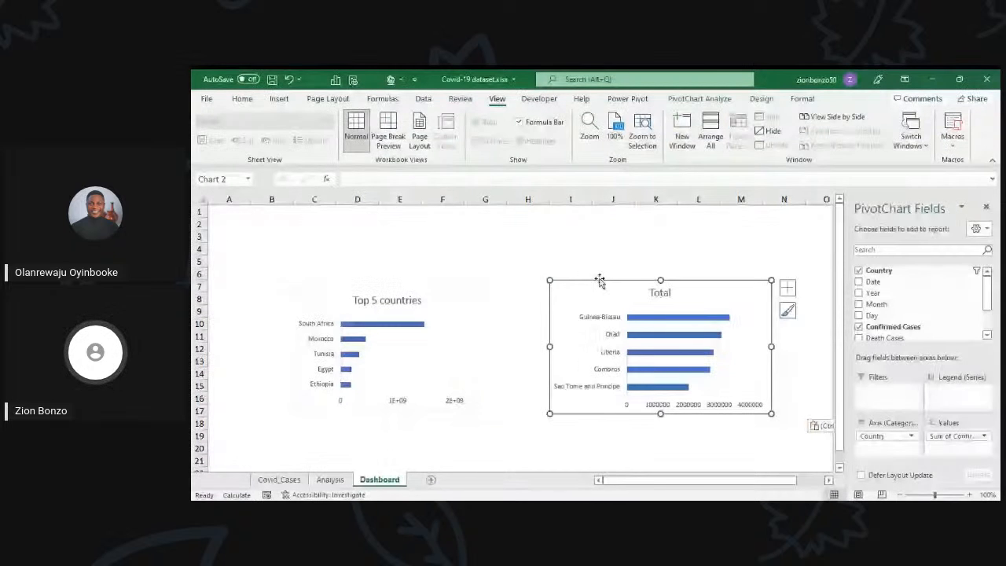
drag(599, 282, 573, 279)
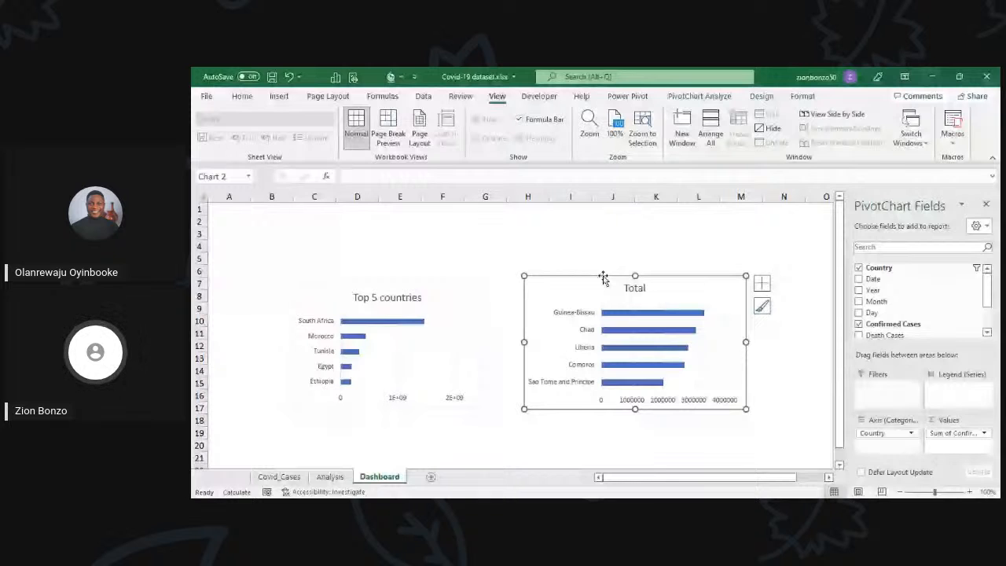
Step: Change the title of the Guinea-Bissau to Sao Tome and Principe bar chart to "Bottom 5 Countries"
click(637, 288)
double_click(637, 288)
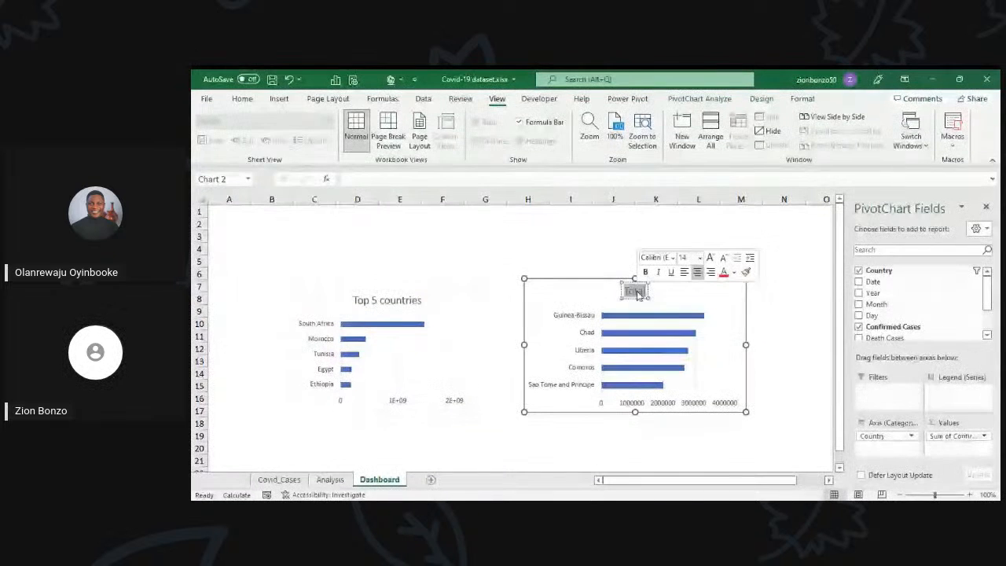
text(Bo)
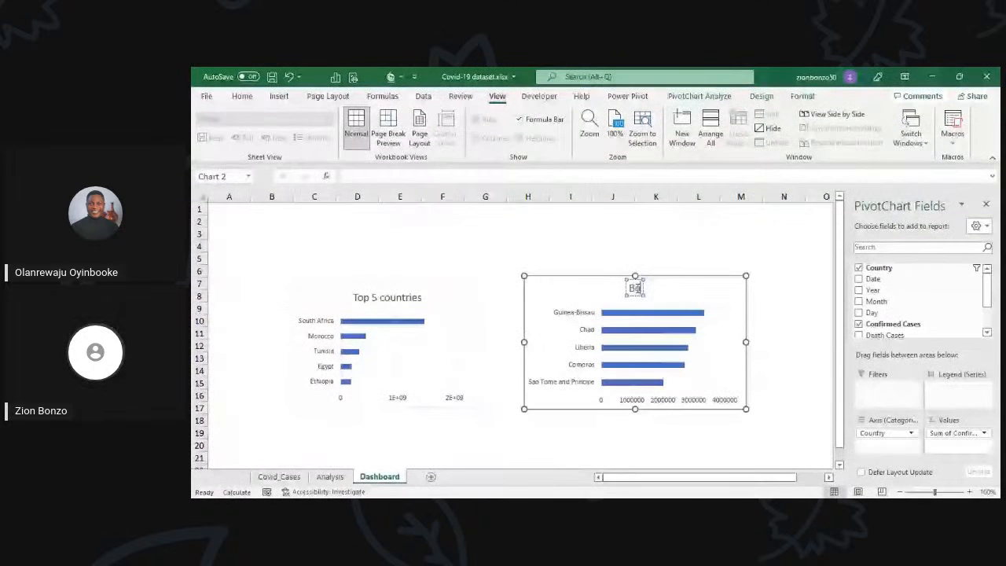
text(ttom)
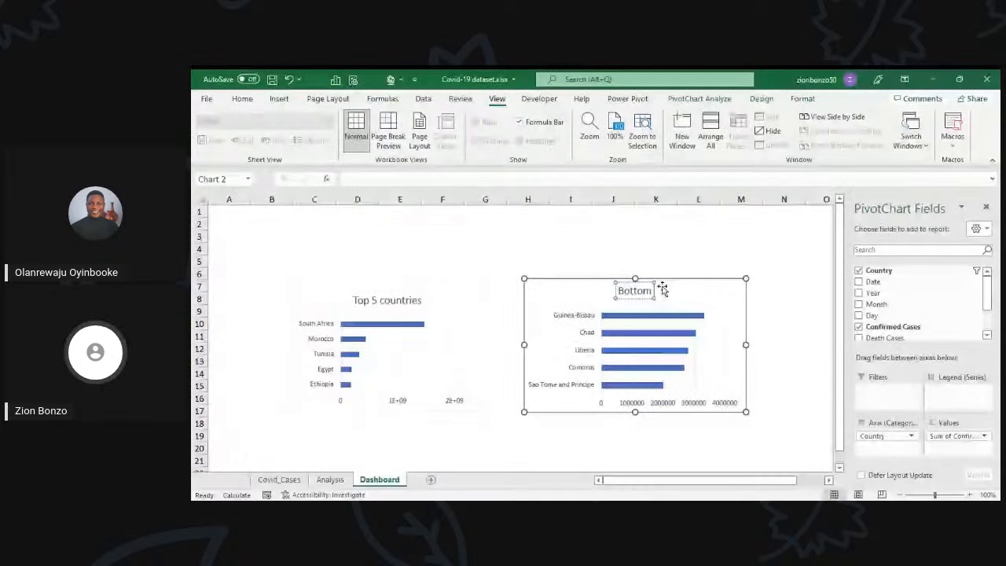
text(5 Cou)
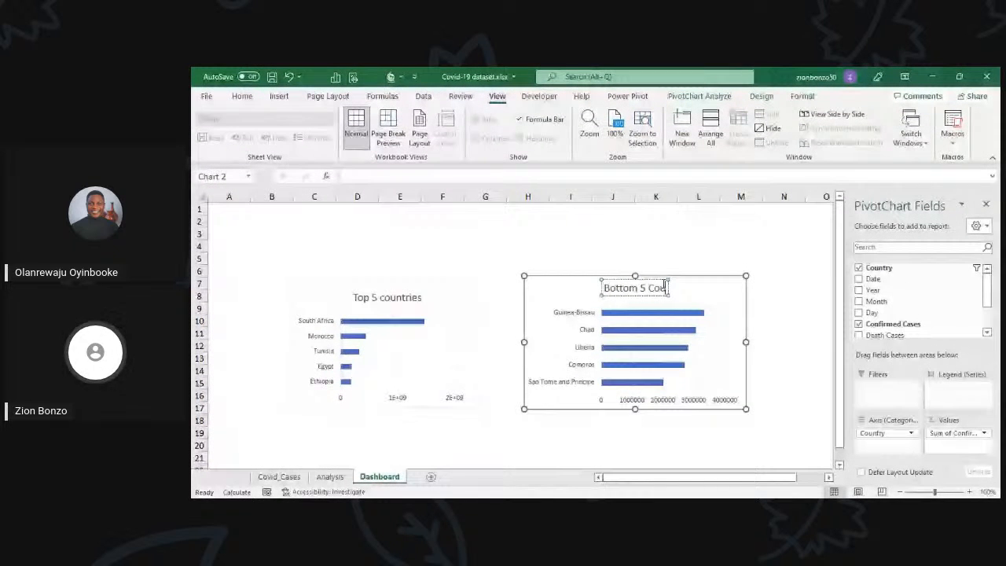
text(ntries)
click(498, 295)
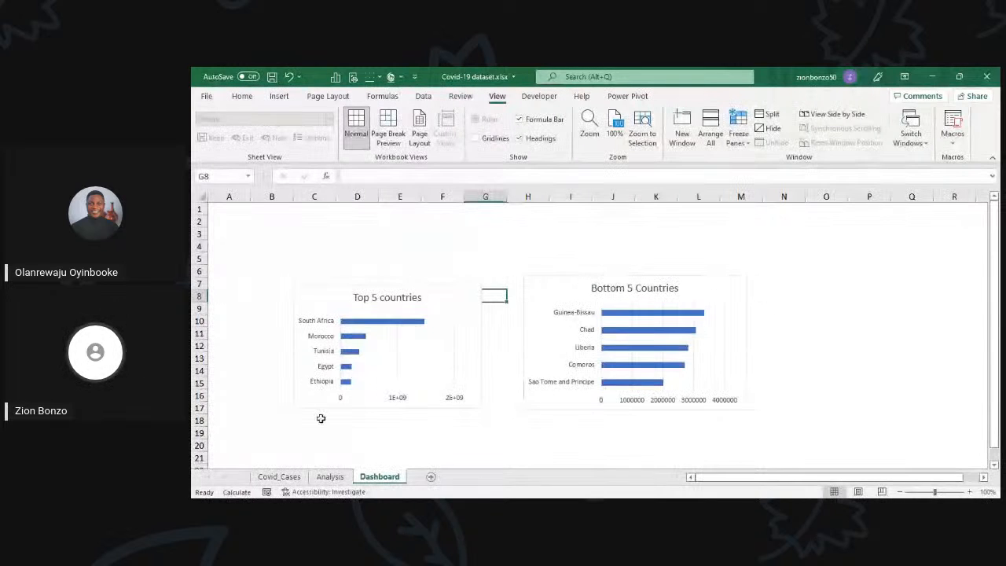
Step: On the Analysis sheet, move the subregion column chart clear of the Subregion PivotTable and the Death Rate cells
click(316, 485)
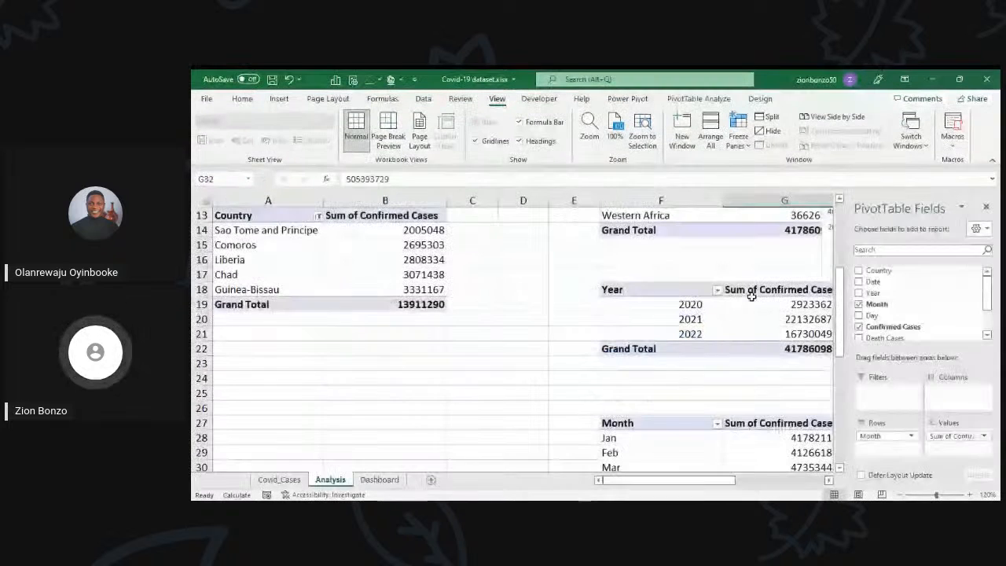
scroll(440, 416, up, 2)
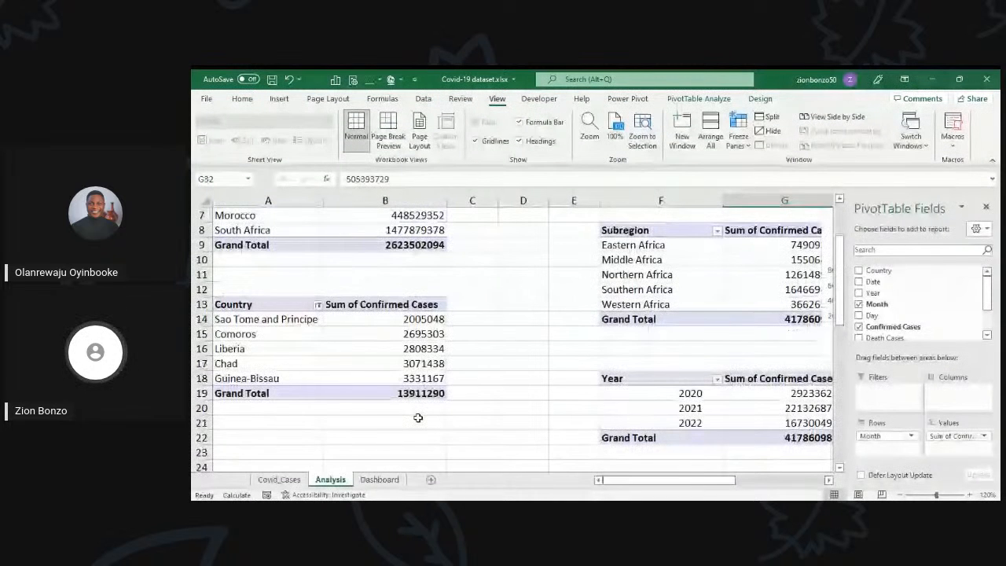
scroll(418, 417, up, 2)
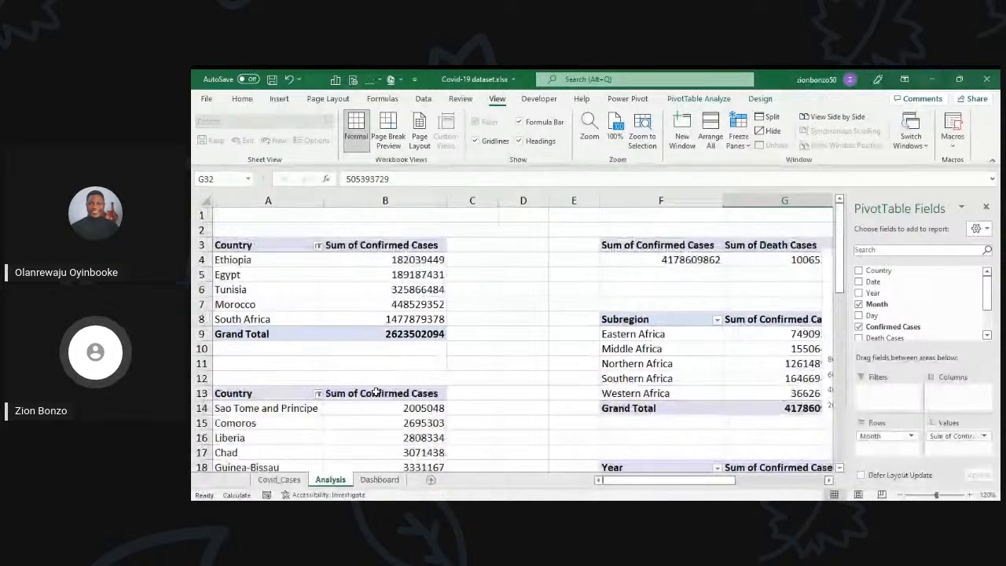
scroll(376, 391, right, 2)
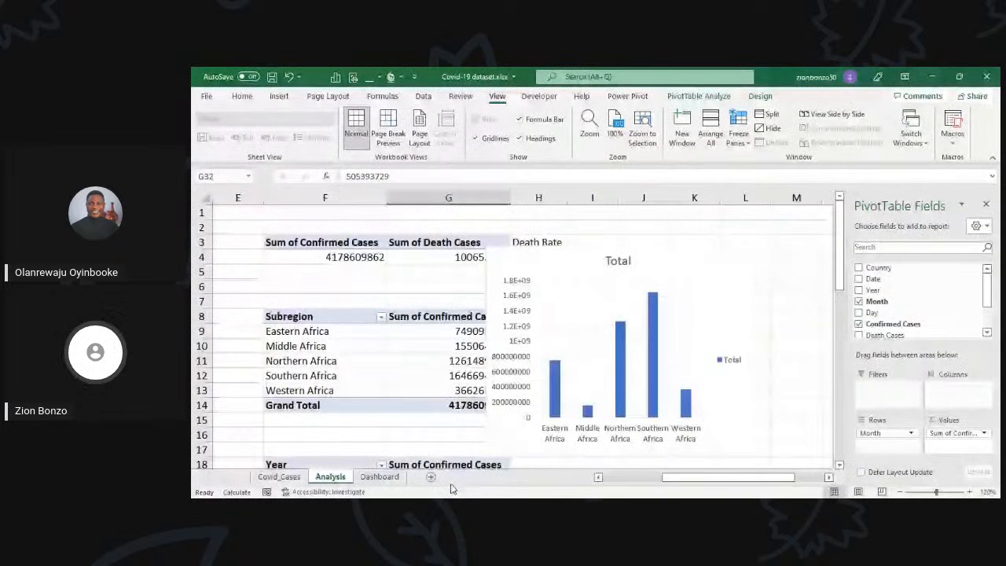
key(ctrl+Page_Down)
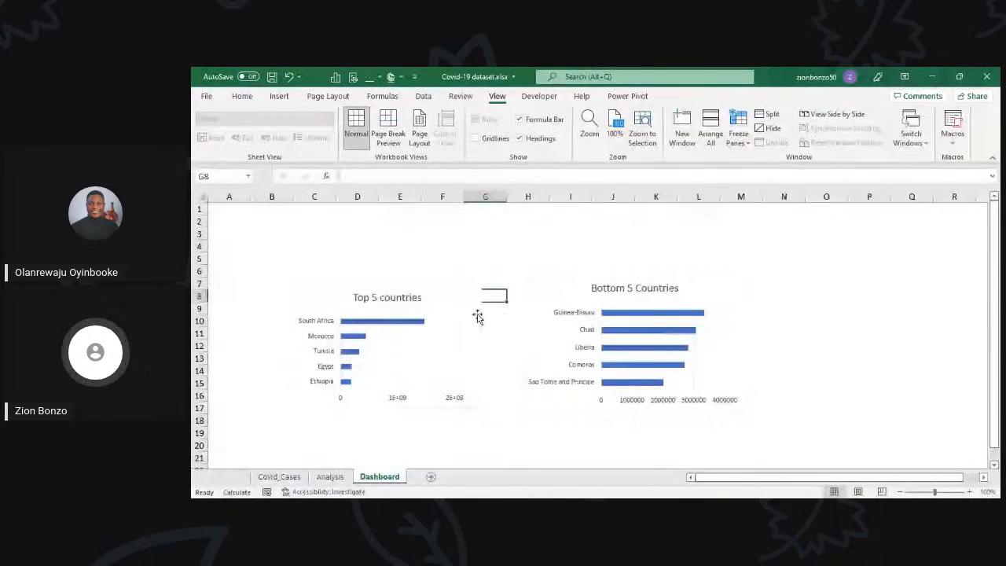
click(330, 477)
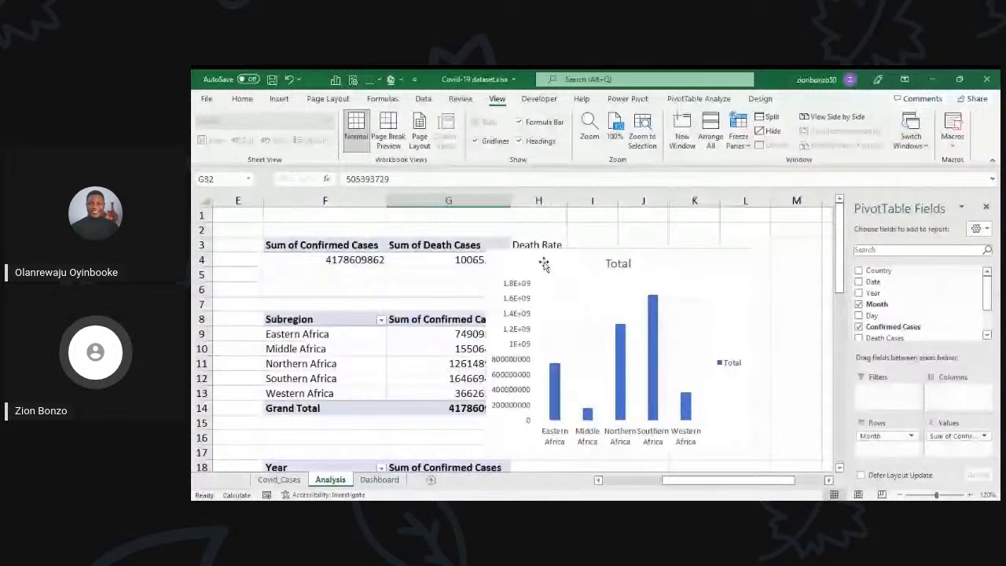
click(543, 264)
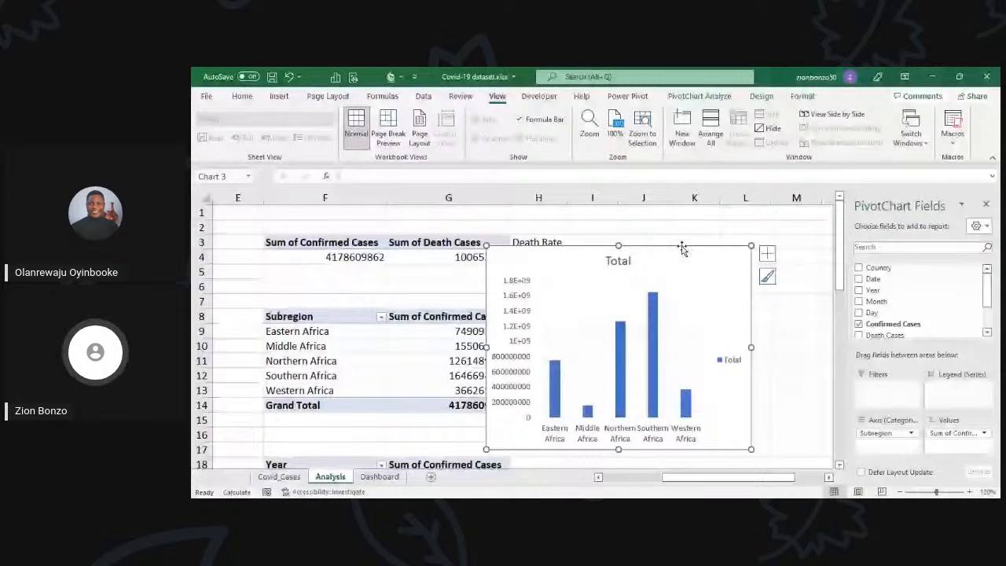
drag(682, 249, 760, 243)
click(503, 330)
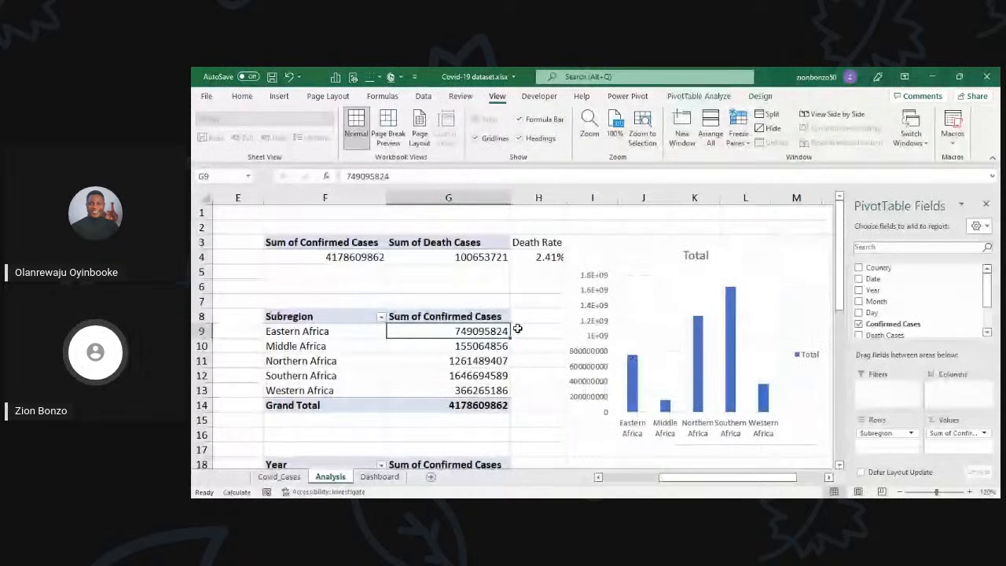
Step: Sort the Subregion PivotTable by Sum of Confirmed Cases from largest to smallest
click(830, 479)
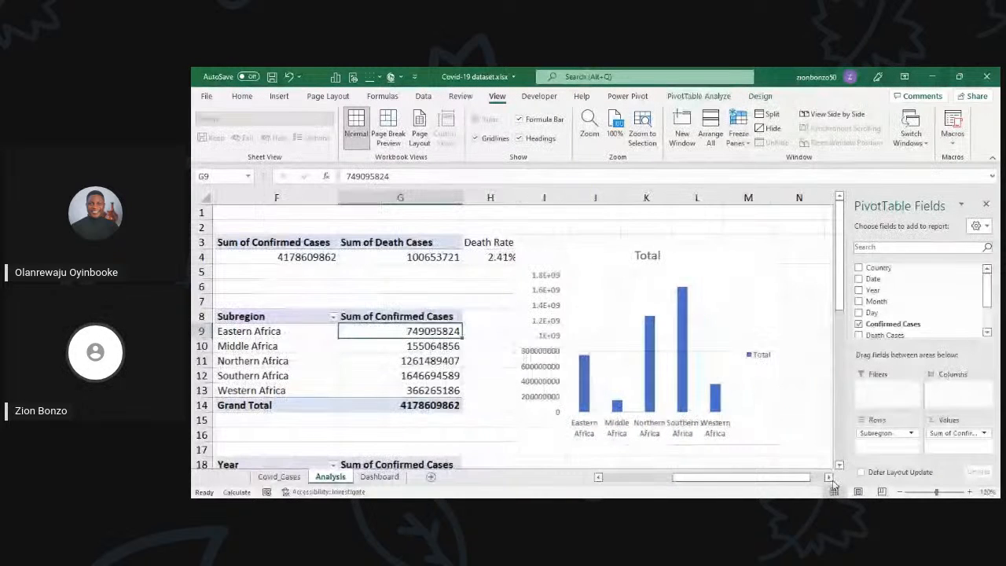
click(829, 478)
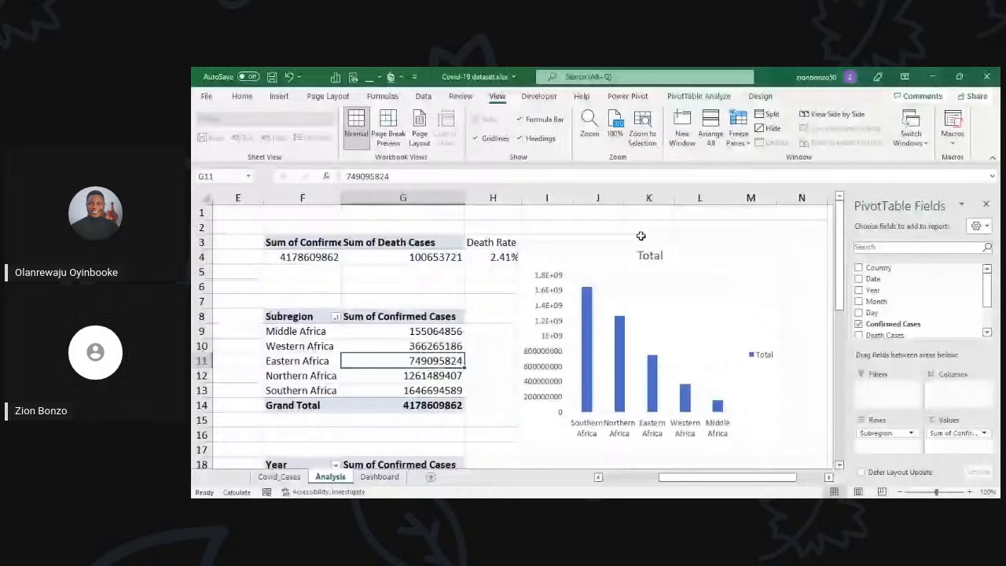
right_click(406, 349)
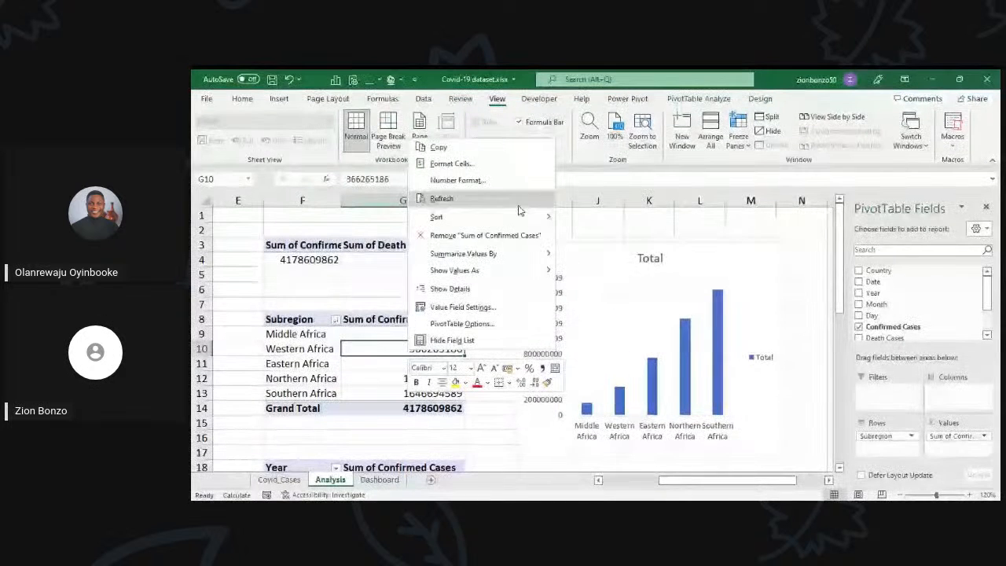
click(472, 198)
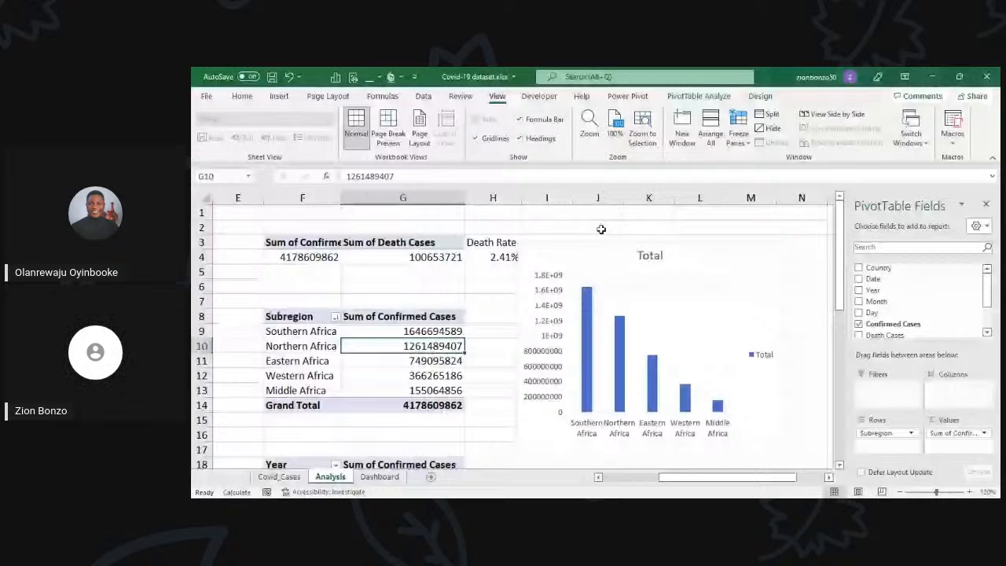
Step: Move the subregion column chart from the Analysis sheet to the Dashboard sheet, beside the Bottom 5 Countries chart from column N, row 7
click(601, 229)
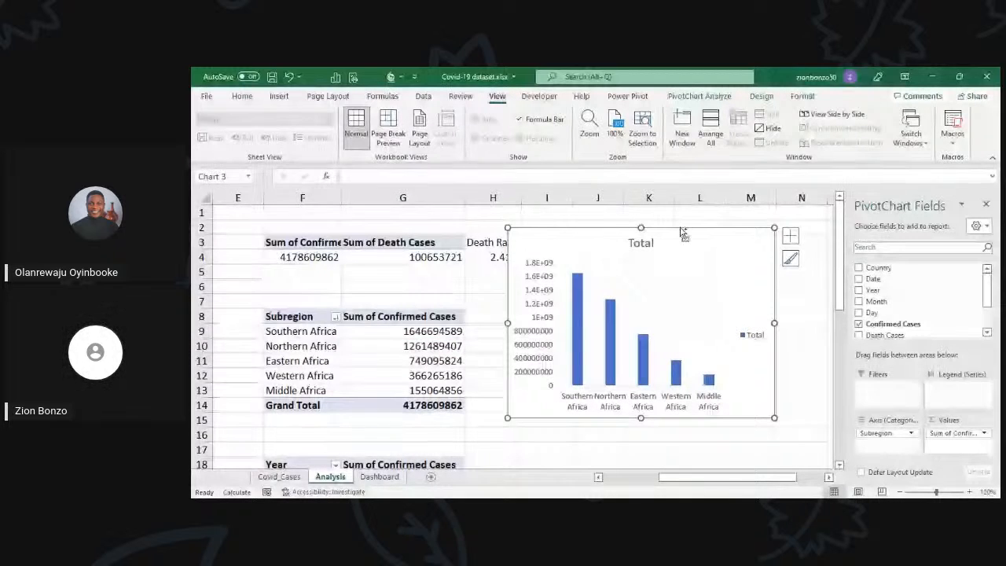
click(380, 477)
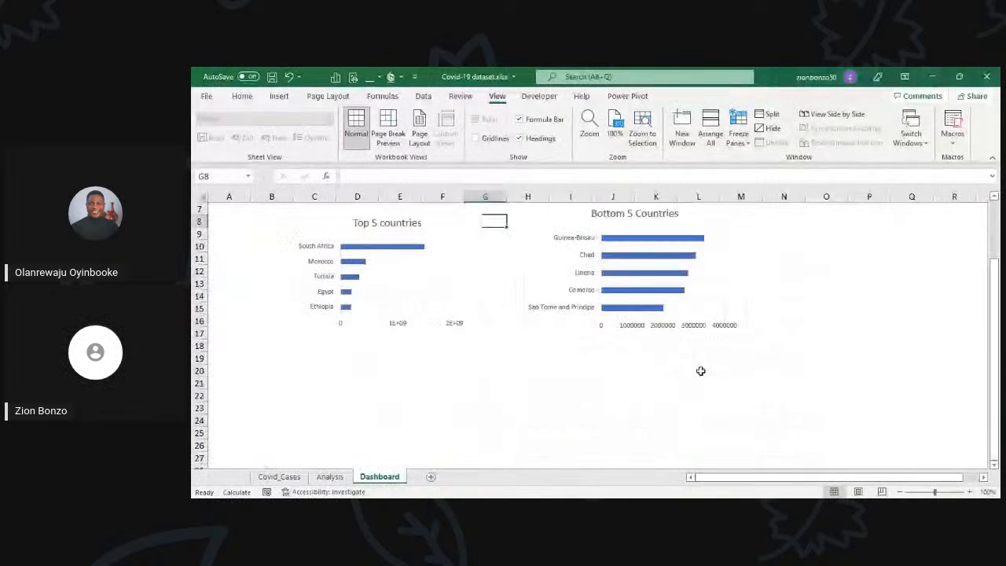
scroll(801, 367, up, 2)
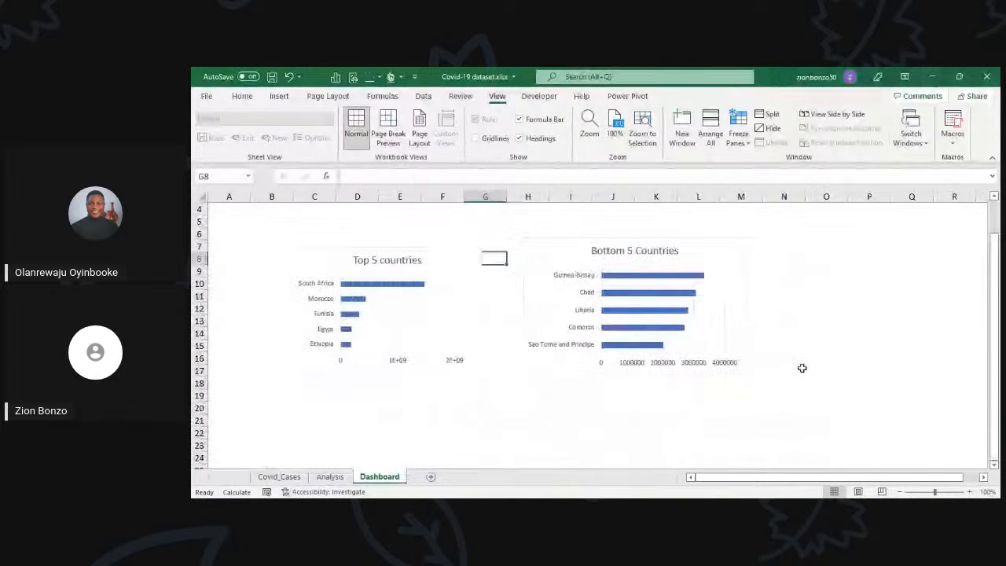
click(795, 288)
key(ctrl+v)
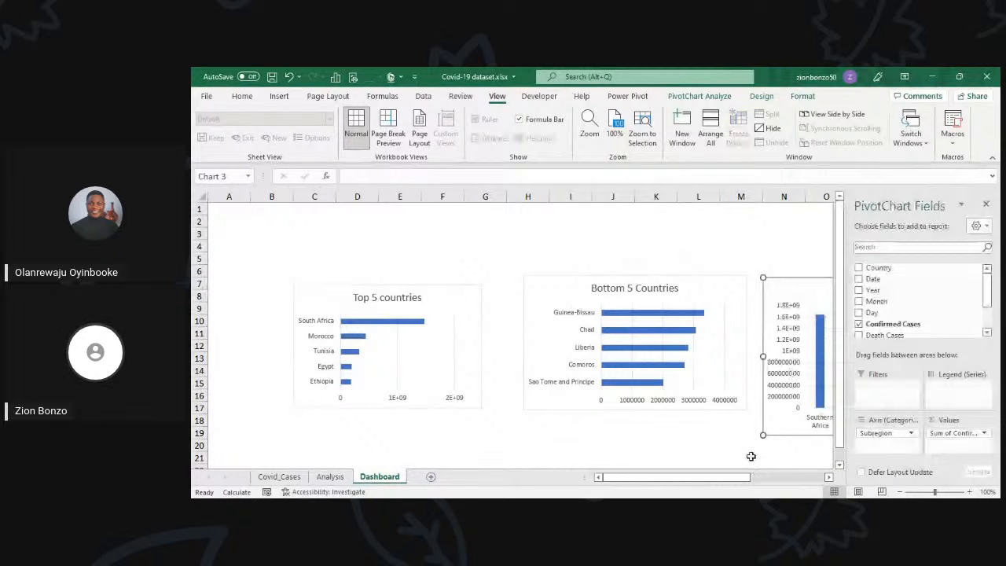
Step: Delete the legend and the vertical value axis from the subregion column chart on the Dashboard
click(828, 476)
click(828, 477)
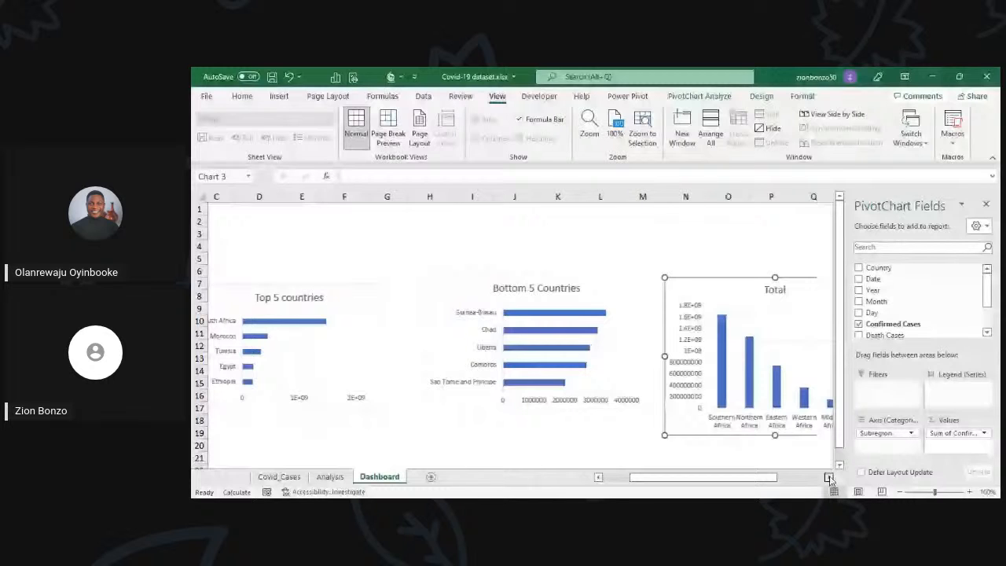
click(828, 476)
click(828, 476)
click(828, 477)
click(828, 476)
click(710, 367)
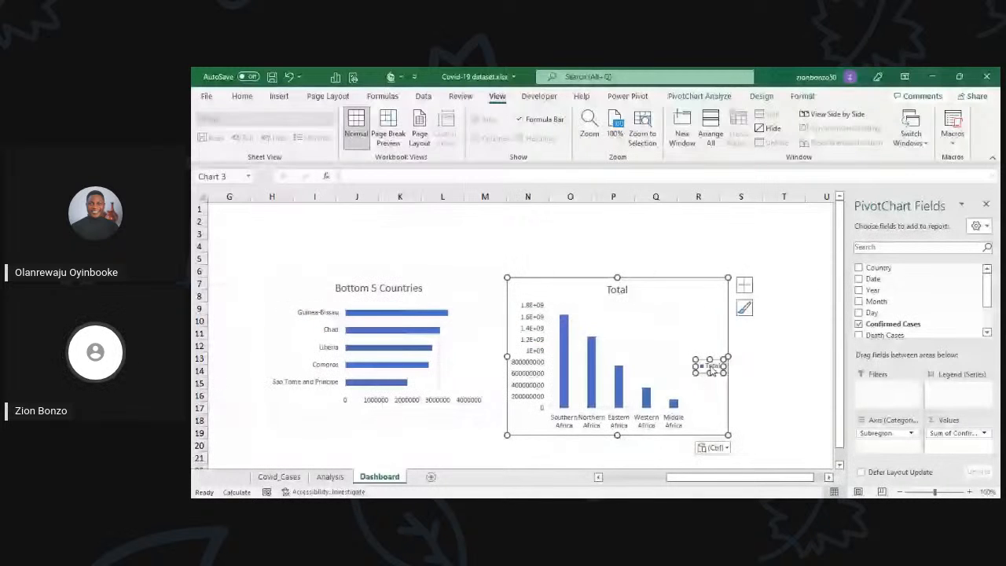
key(Delete)
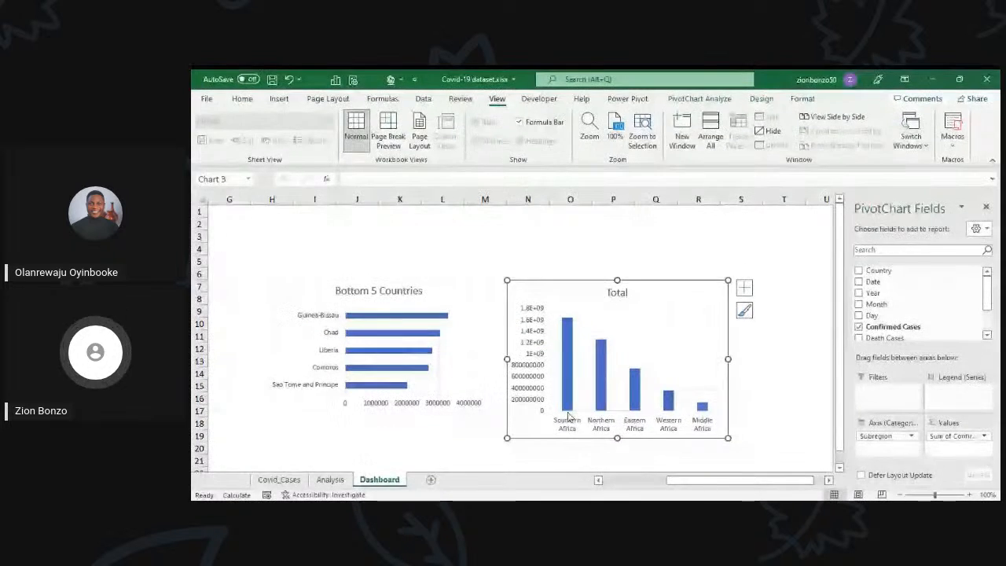
click(535, 308)
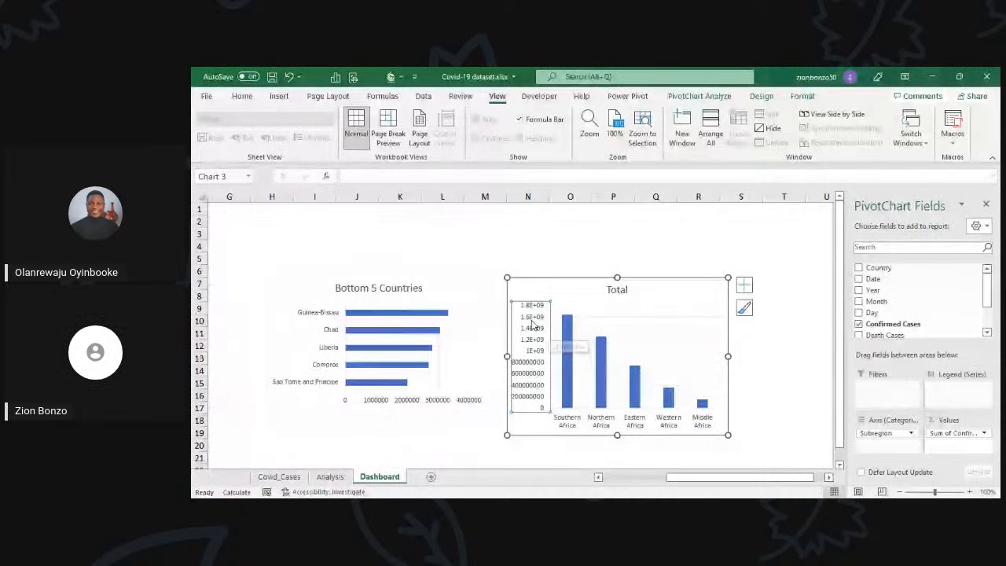
key(Delete)
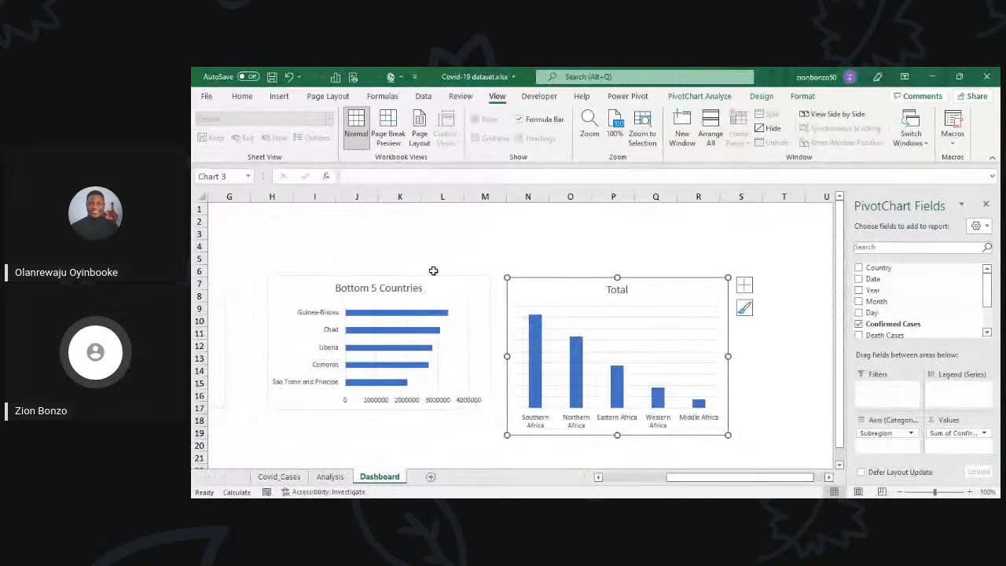
Step: Delete the horizontal value axes from the Bottom 5 Countries and Top 5 countries bar charts
click(455, 404)
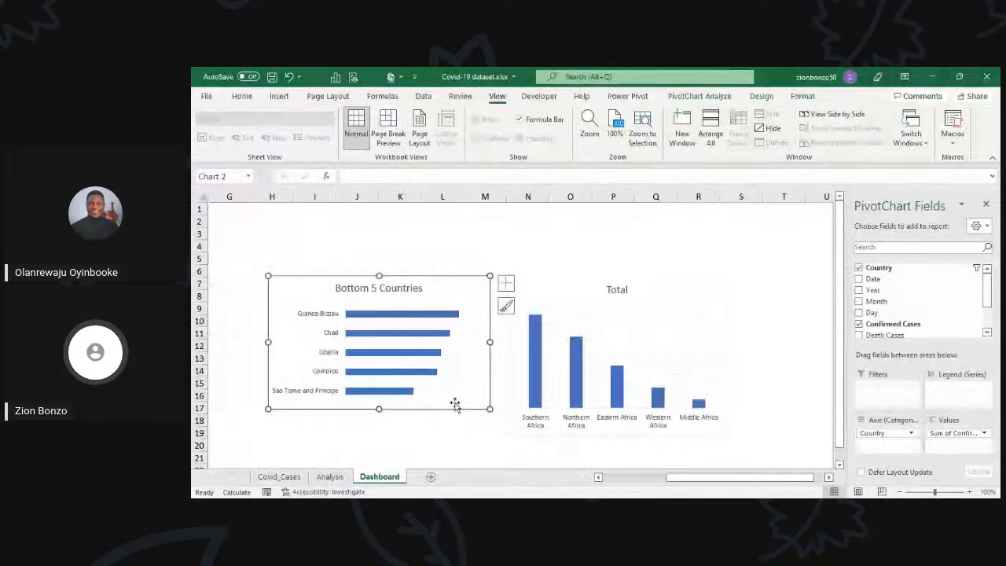
click(665, 477)
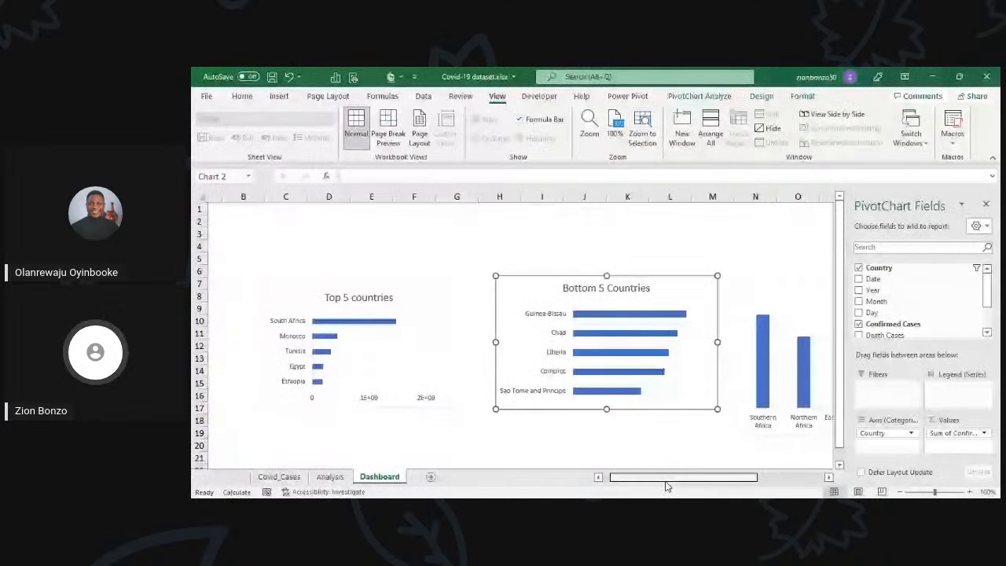
drag(665, 486, 657, 485)
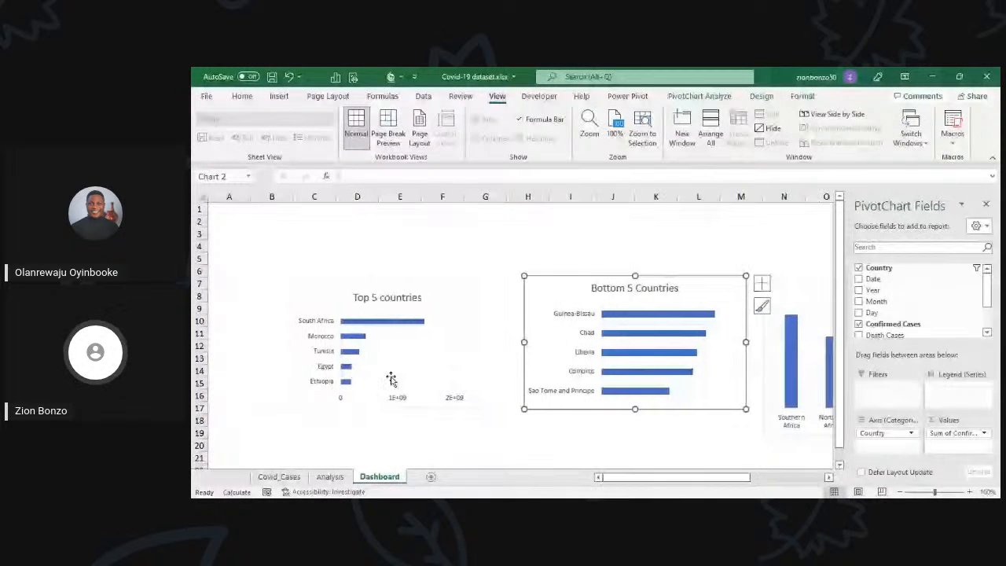
click(458, 400)
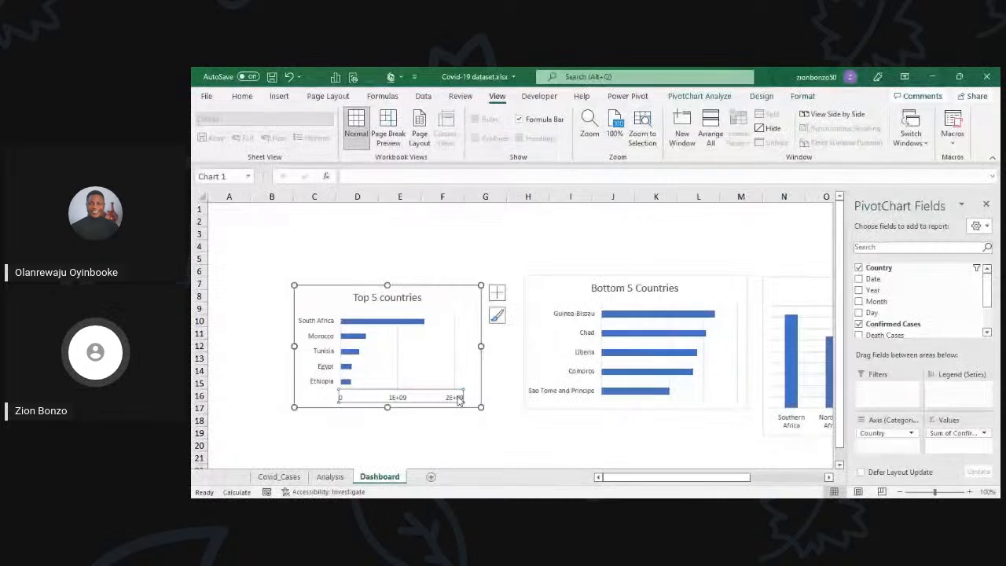
drag(741, 477, 805, 477)
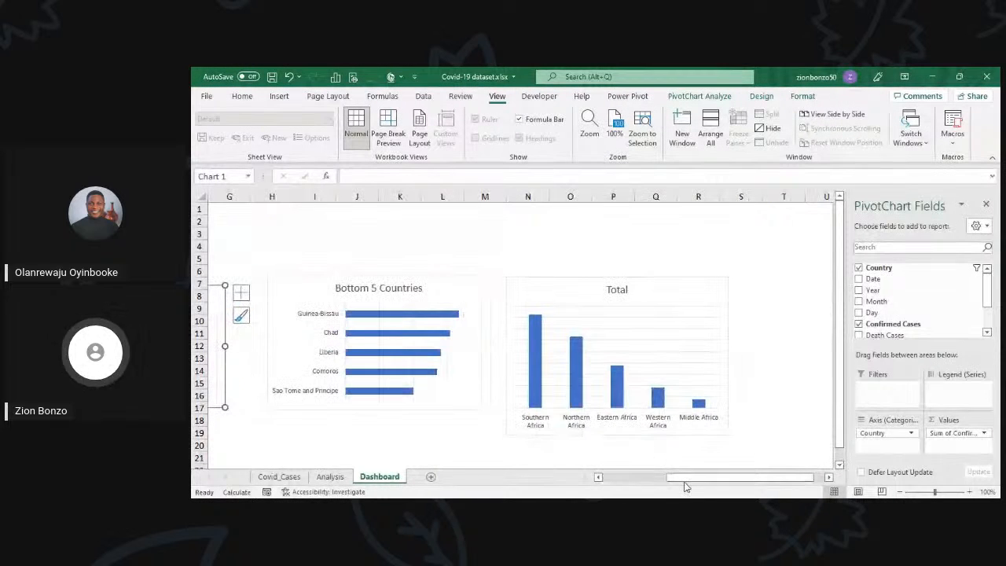
drag(681, 477, 658, 479)
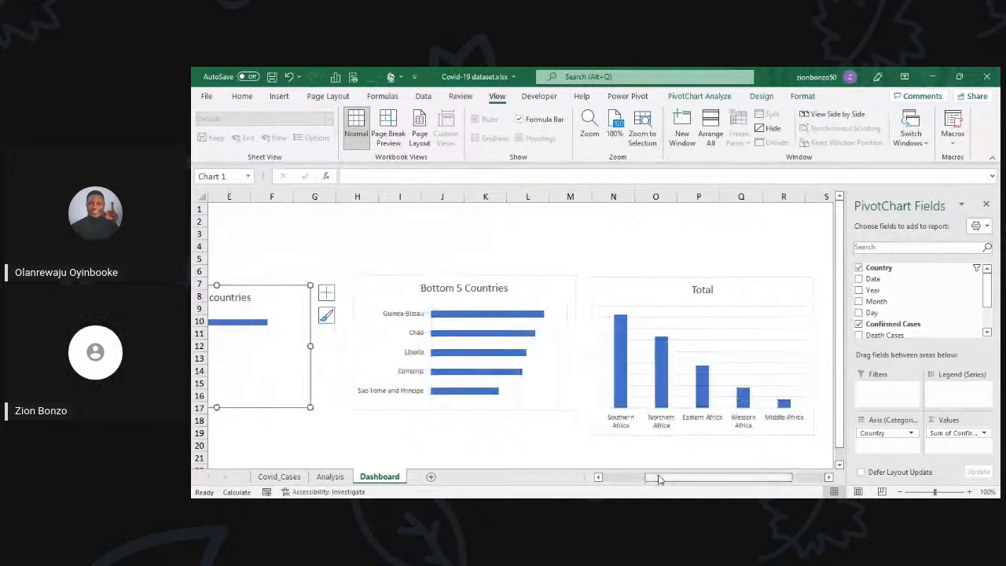
drag(659, 479, 603, 480)
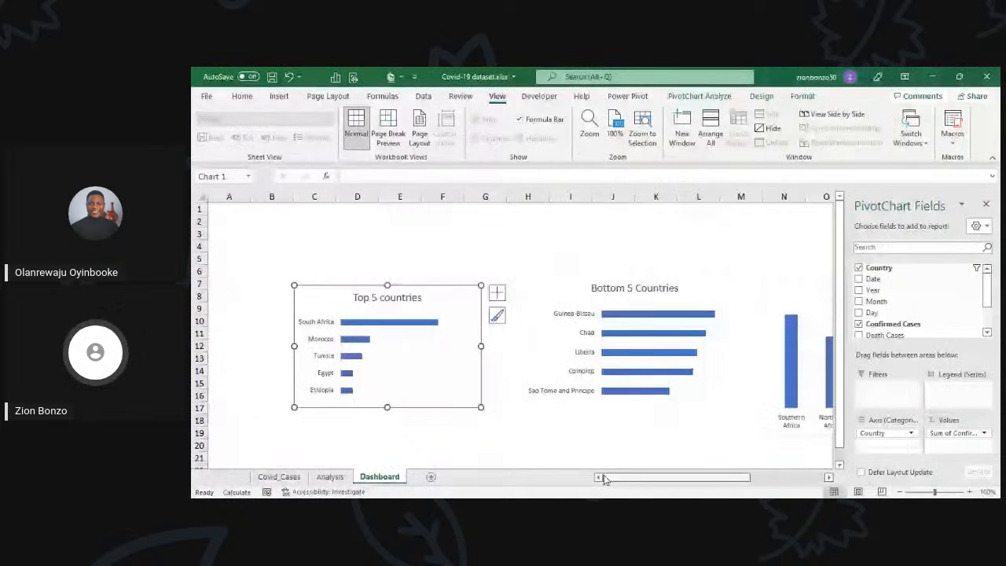
click(336, 478)
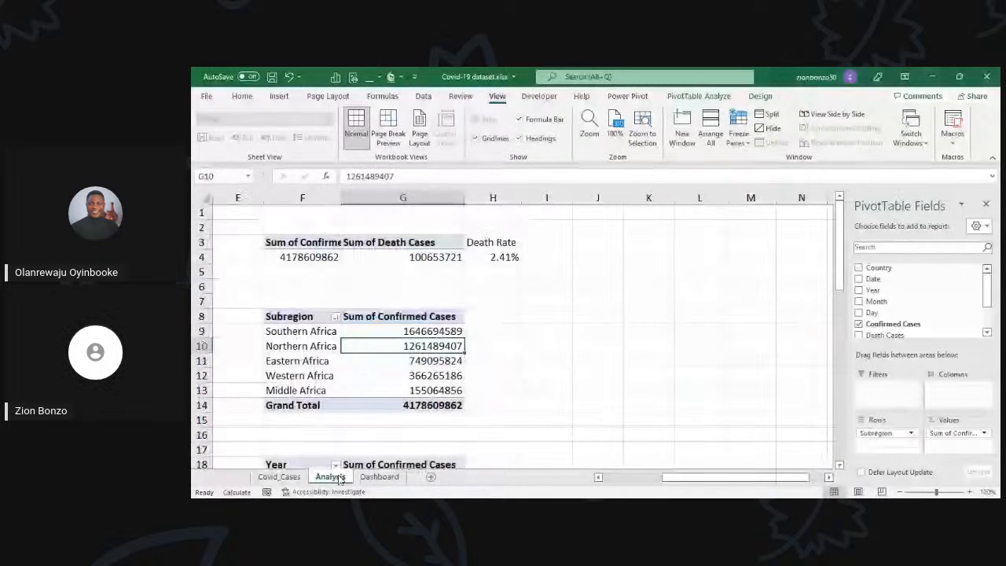
click(380, 476)
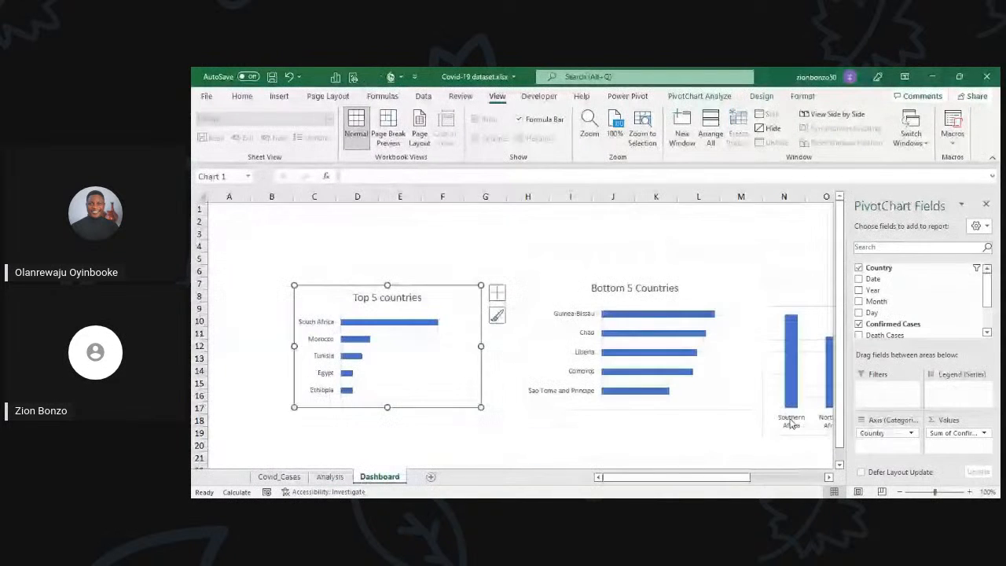
Step: Close the PivotChart Fields pane so that all three Dashboard charts fit in view
click(829, 477)
click(829, 477)
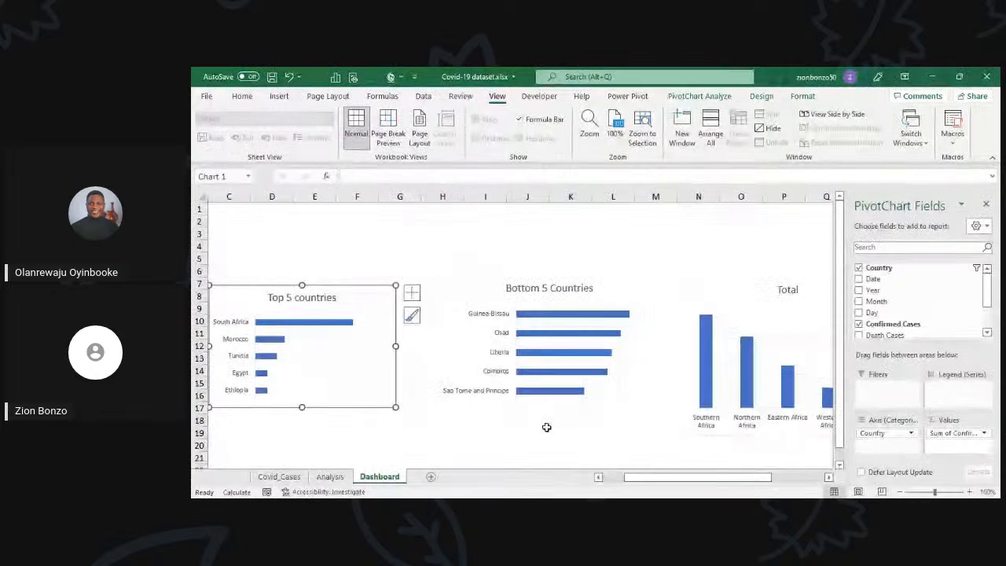
scroll(547, 427, down, 2)
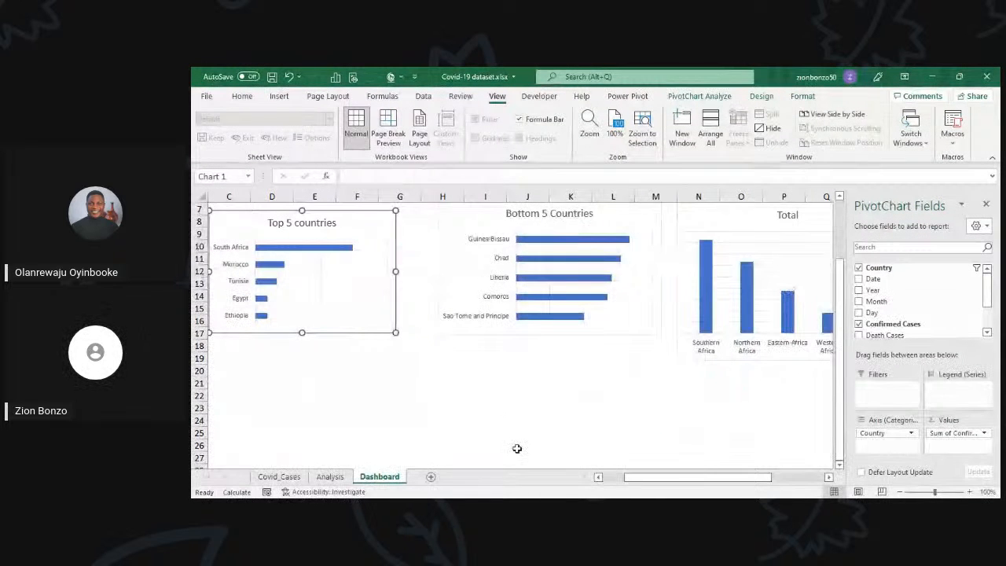
scroll(517, 448, up, 2)
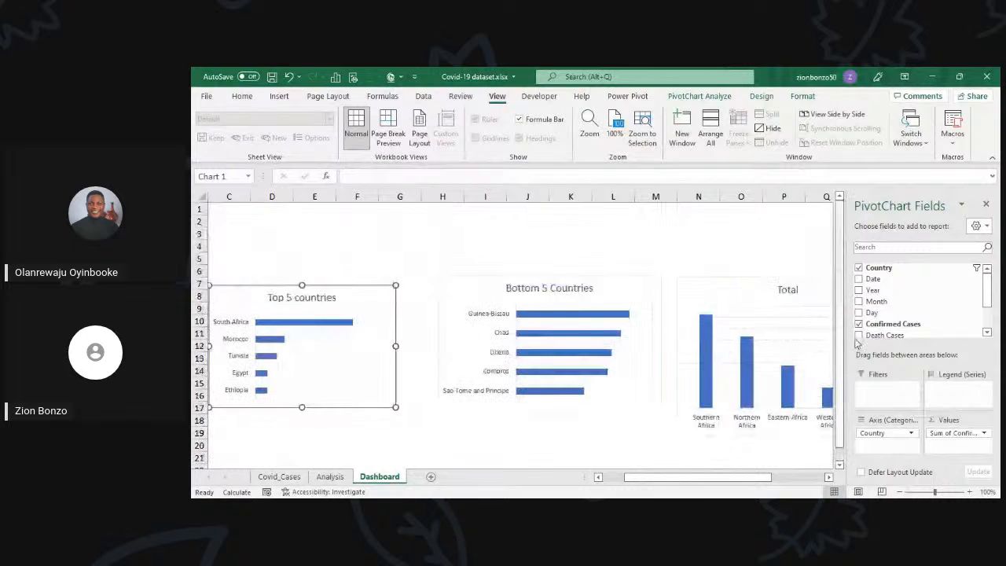
click(984, 206)
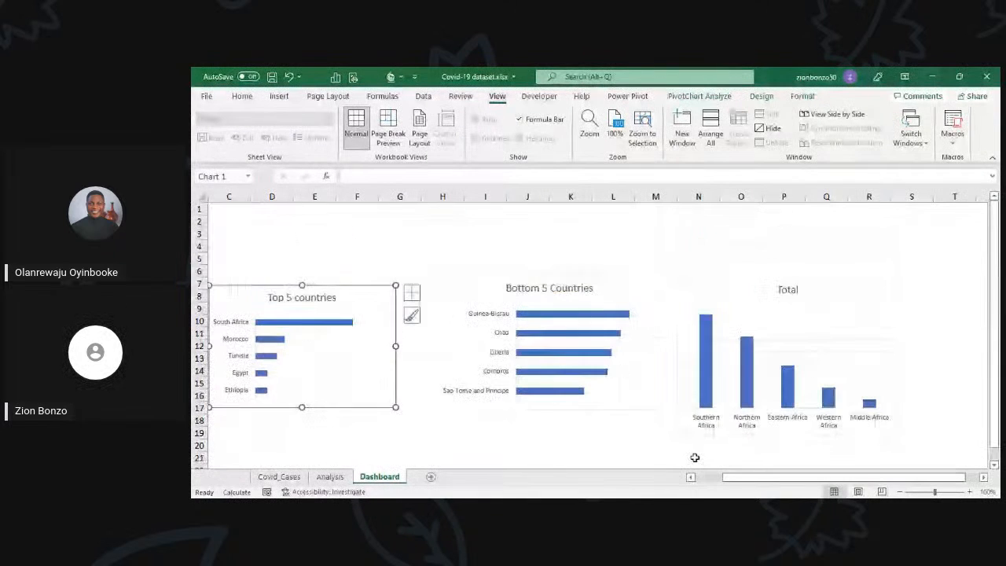
click(691, 477)
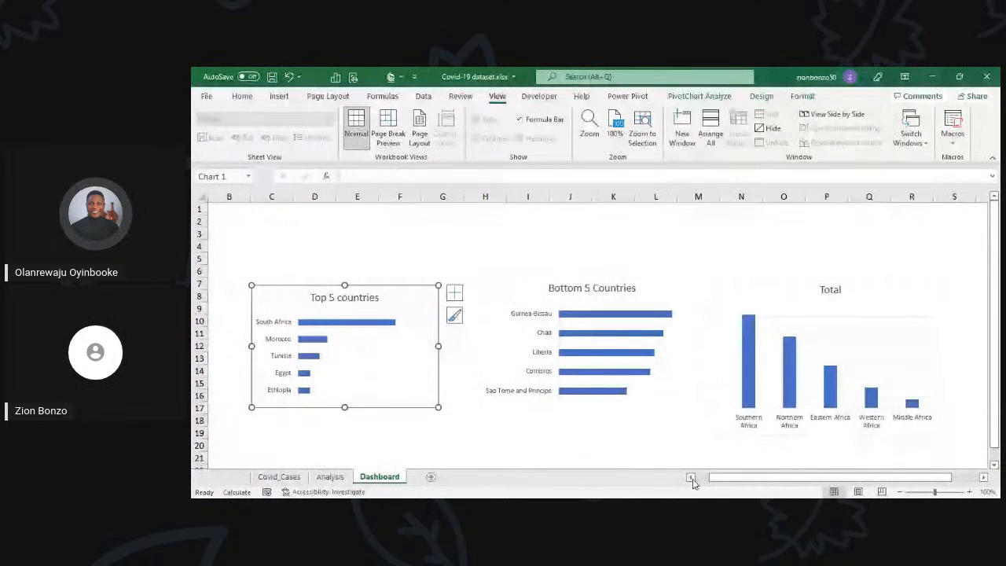
Step: Shift the Bottom 5 Countries chart slightly down and enlarge the Top 5 countries chart so both charts line up from row 7
click(705, 406)
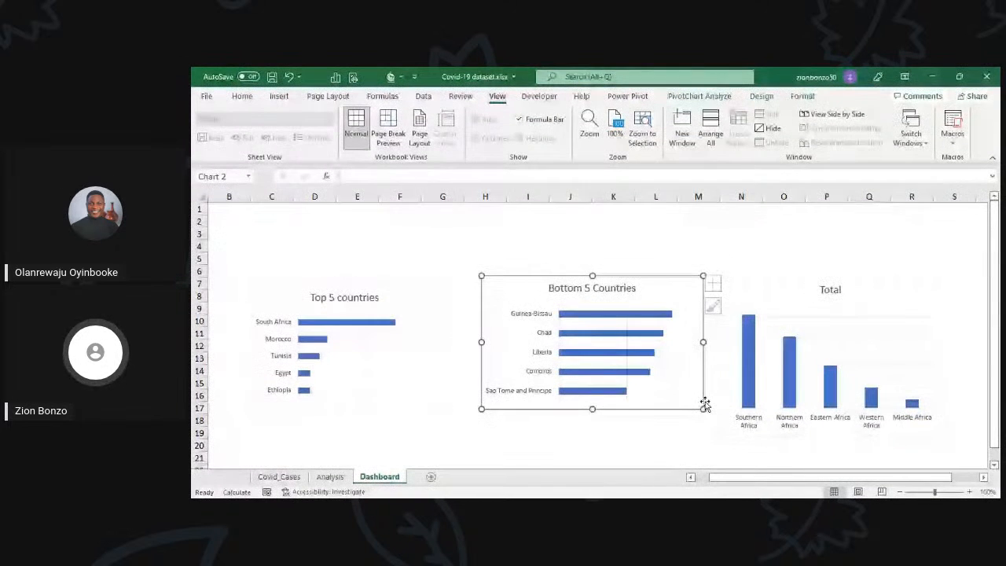
drag(705, 405, 700, 417)
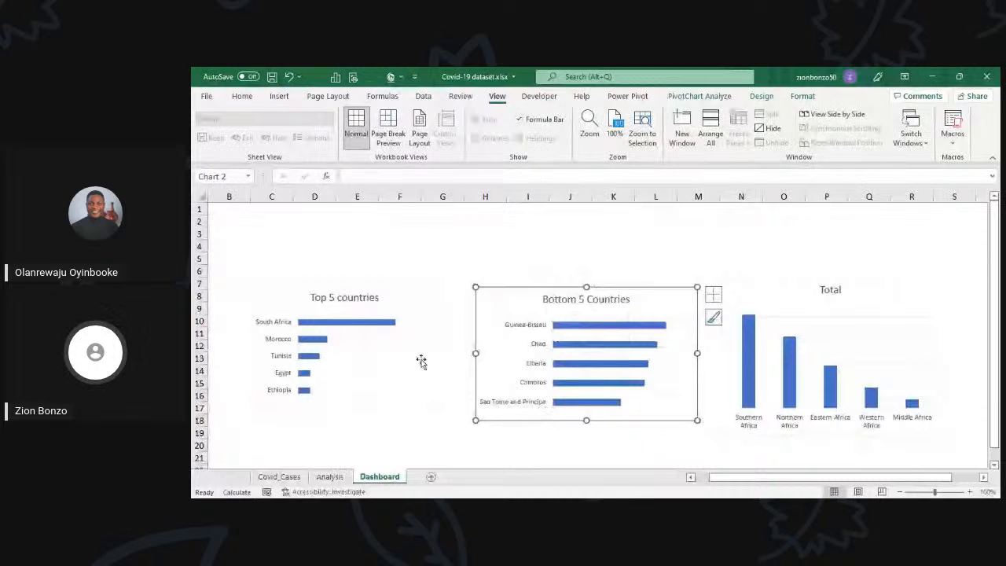
click(422, 288)
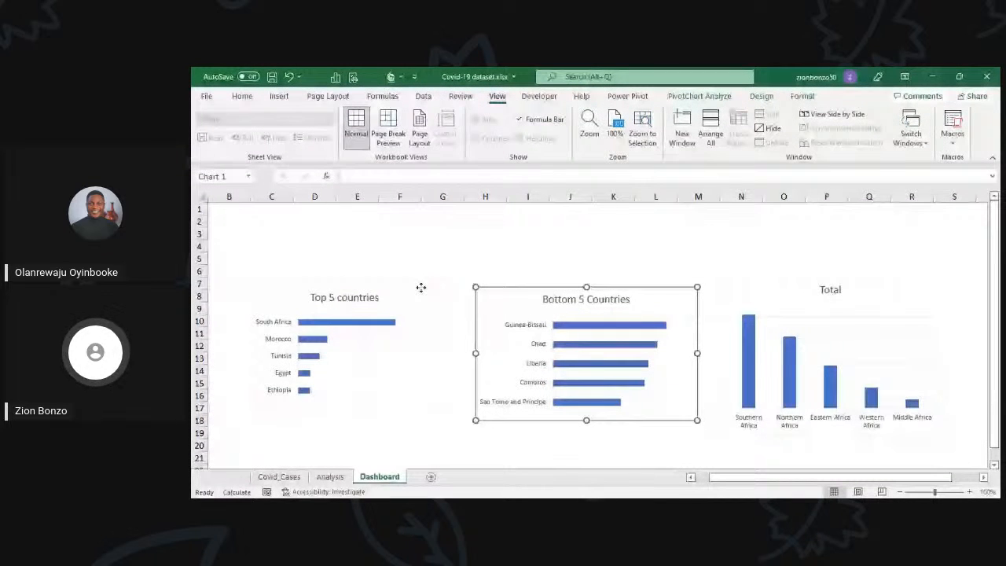
drag(422, 287, 427, 289)
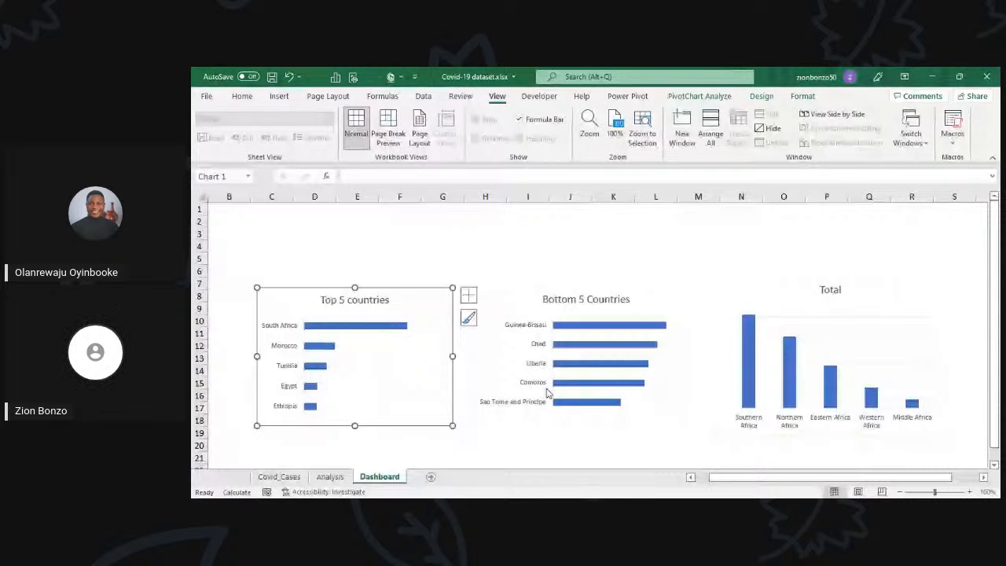
Step: Delete the gridlines from the Bottom 5 Countries bar chart and the subregion column chart
click(657, 381)
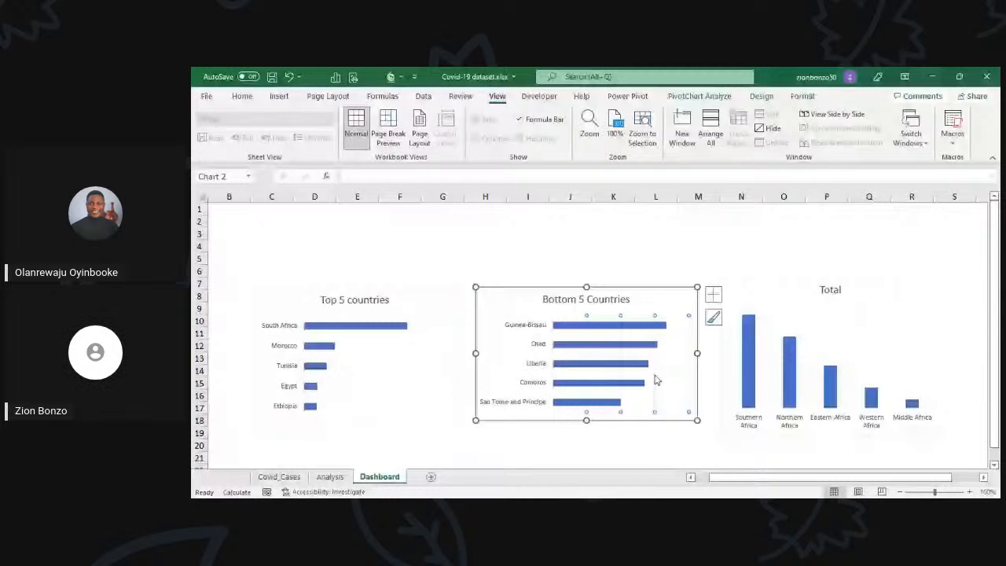
click(825, 333)
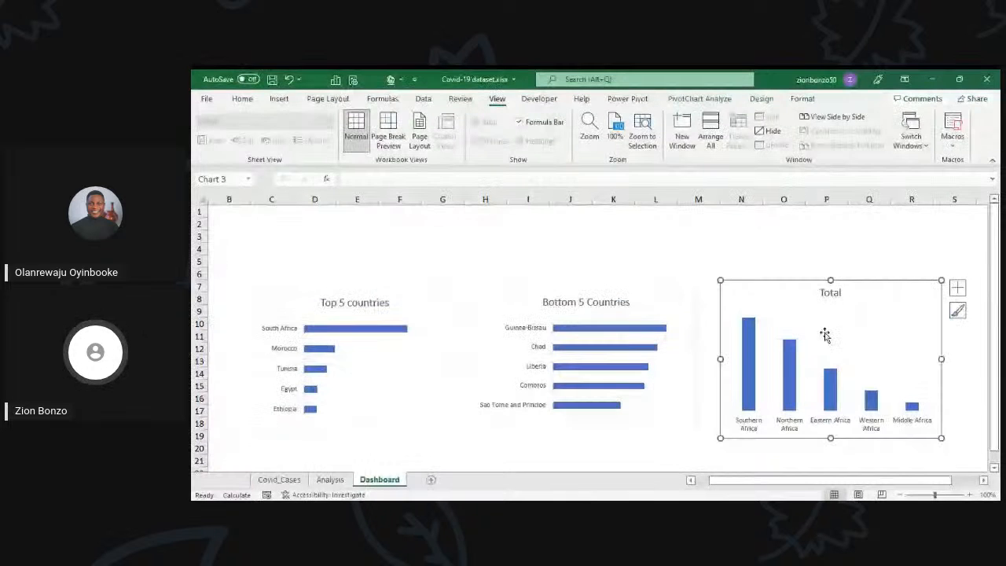
Step: Enlarge the Bottom 5 Countries and Top 5 countries charts so they extend down to about rows 20 and 21
scroll(730, 390, down, 1)
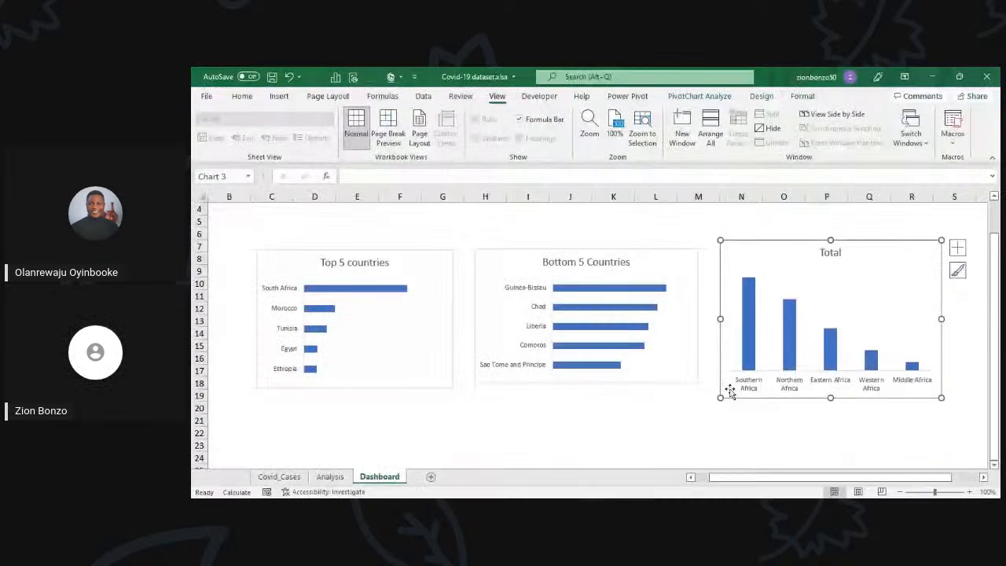
drag(697, 384, 706, 408)
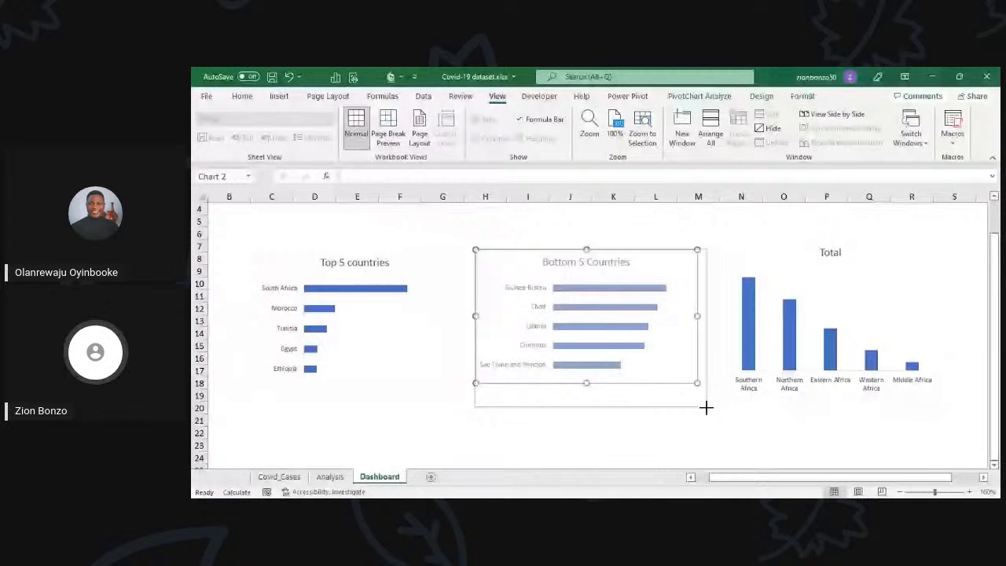
click(261, 268)
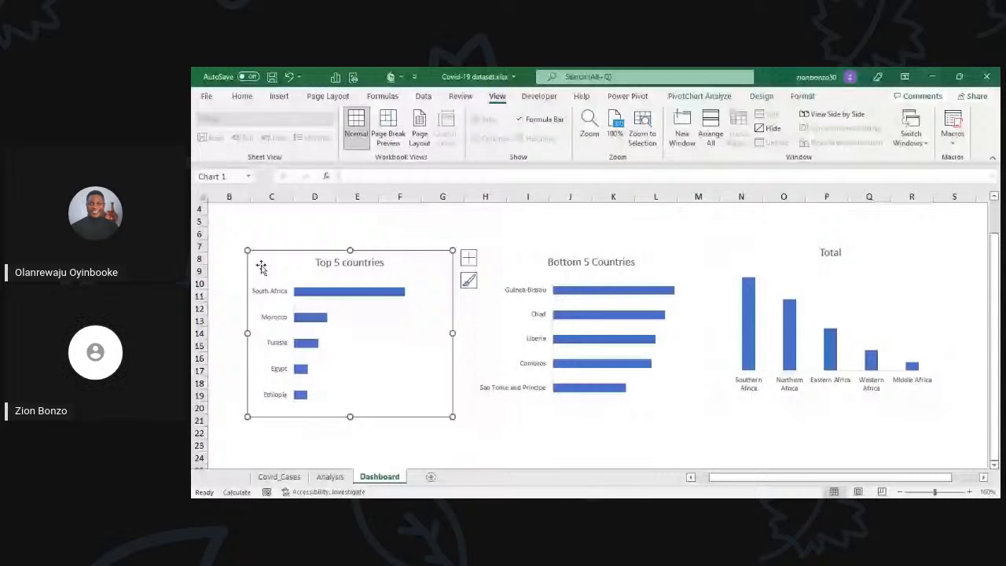
key(Escape)
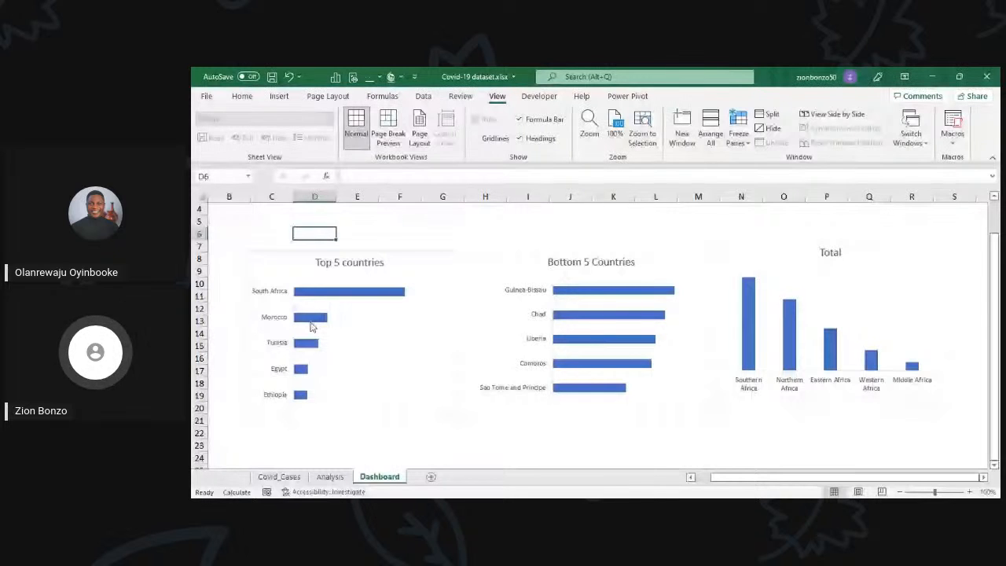
Step: Set the gap width of the Top 5 countries data series to 50%
click(330, 294)
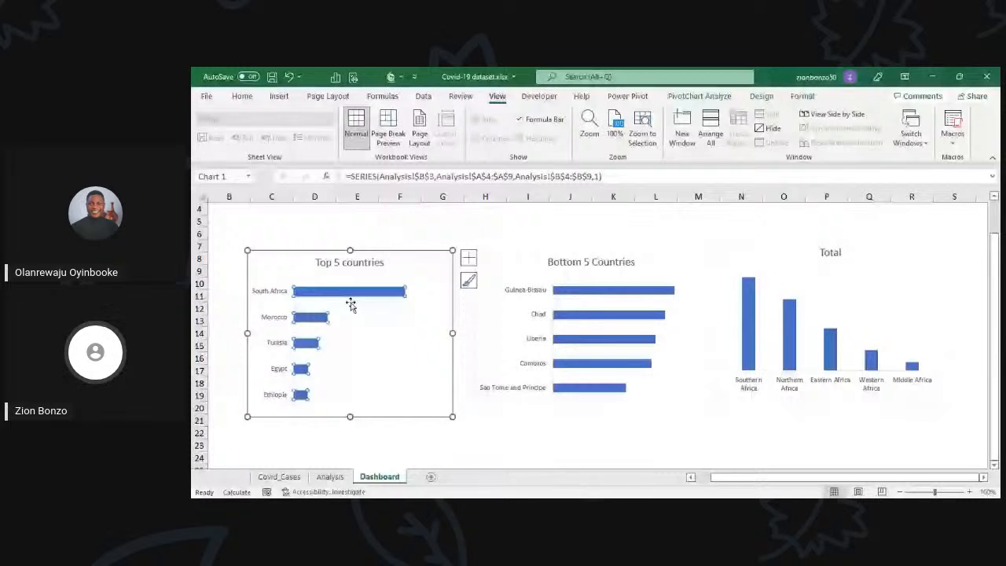
click(802, 96)
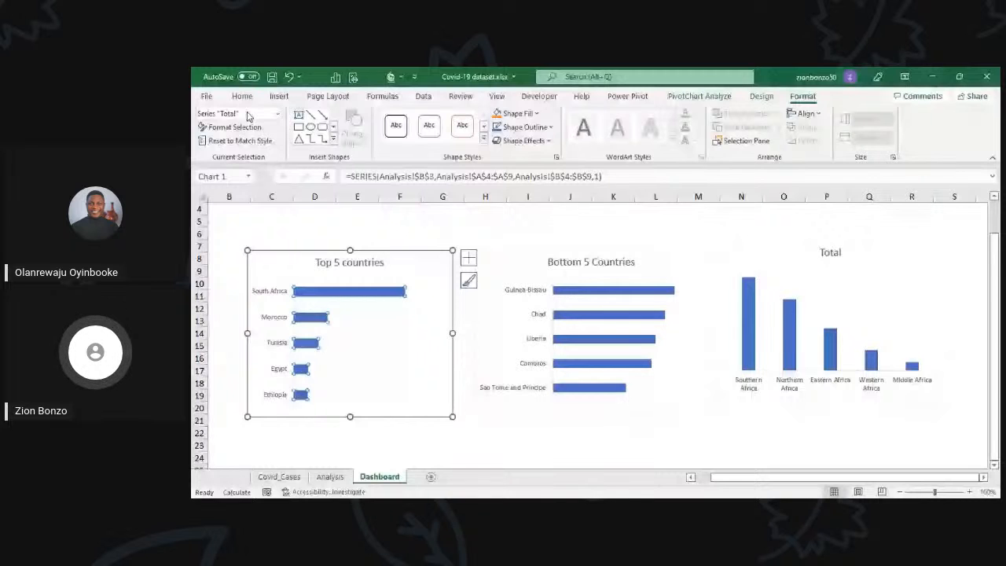
click(249, 126)
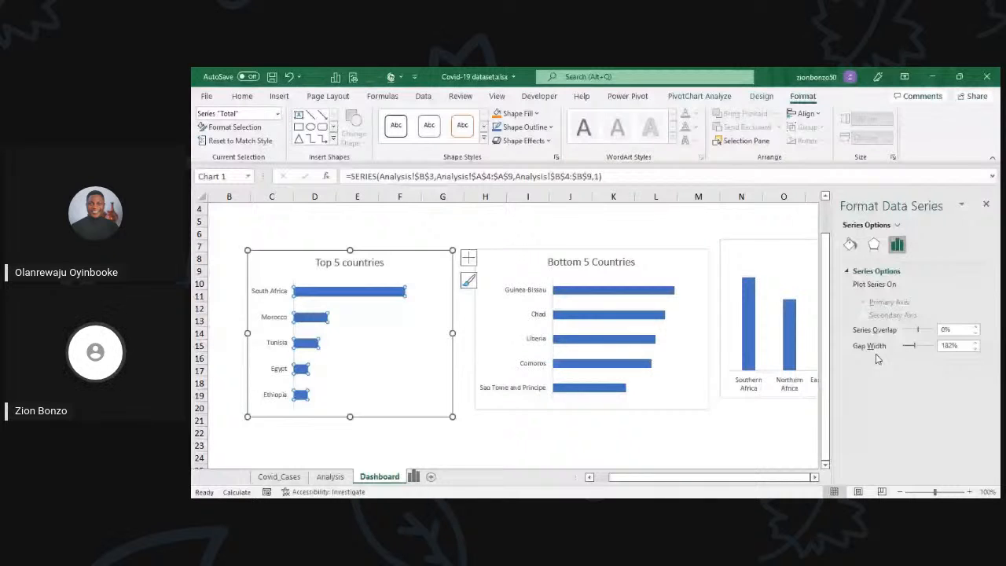
double_click(949, 346)
text(50)
key(Return)
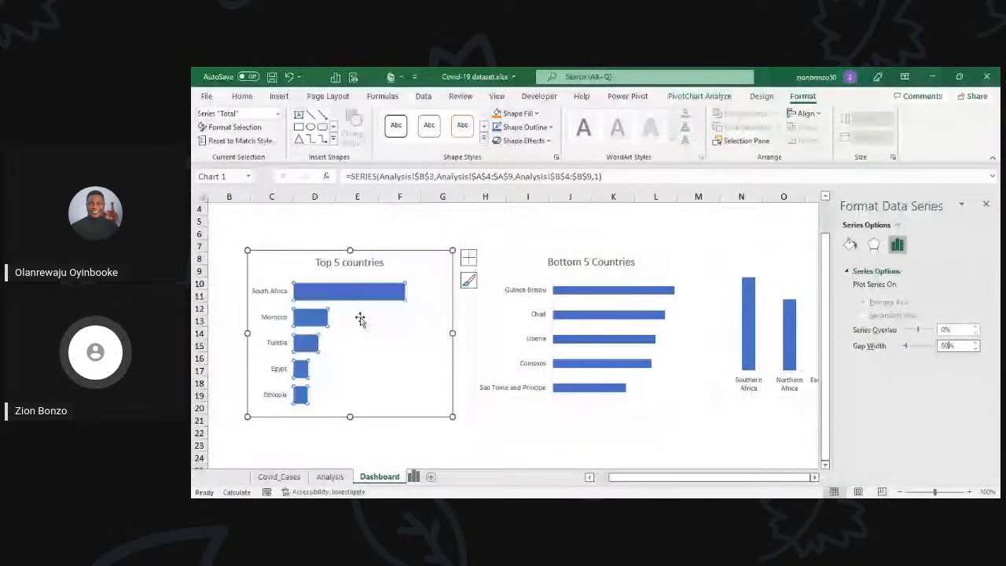
click(373, 330)
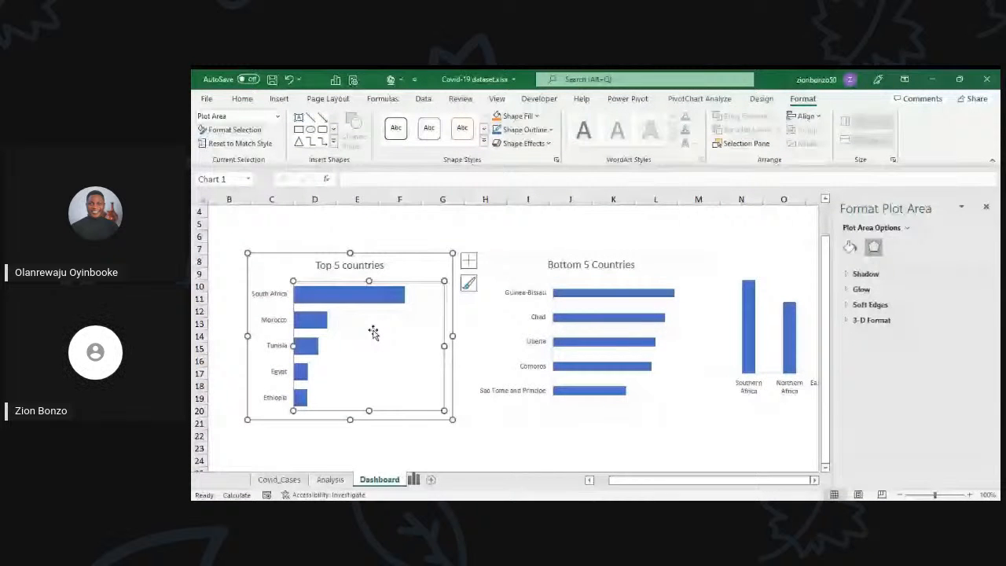
Step: Set the gap width of the Bottom 5 Countries data series to 50%
click(605, 341)
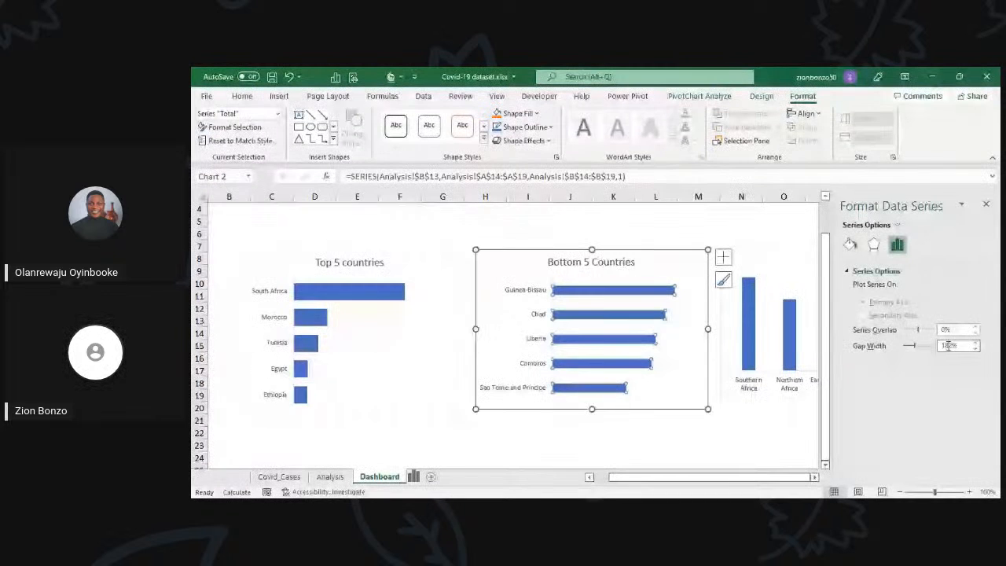
double_click(948, 346)
text(50)
key(Return)
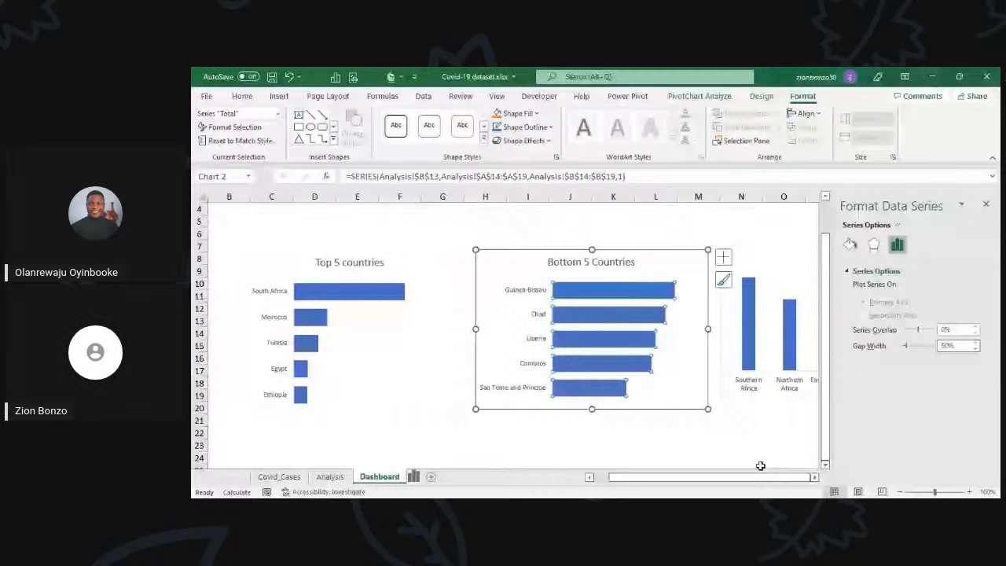
Step: Set the gap width of the subregion column series to 50% and close the formatting pane
scroll(761, 466, right, 3)
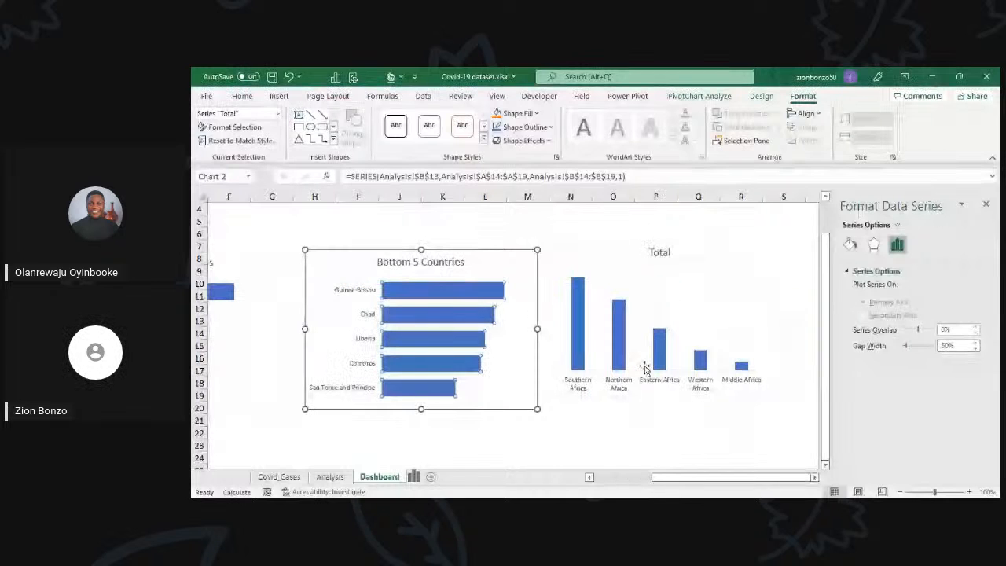
click(659, 357)
click(850, 245)
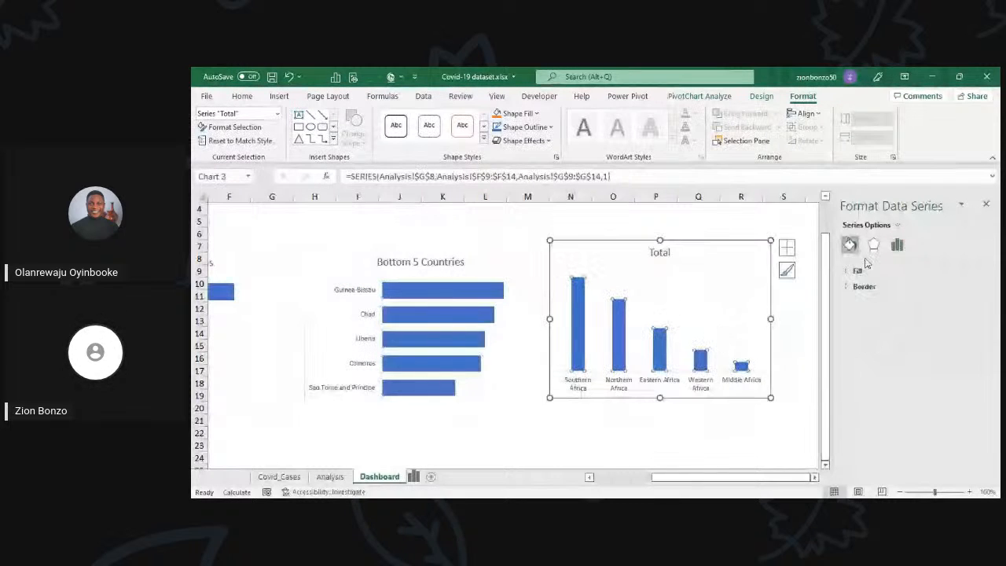
click(897, 244)
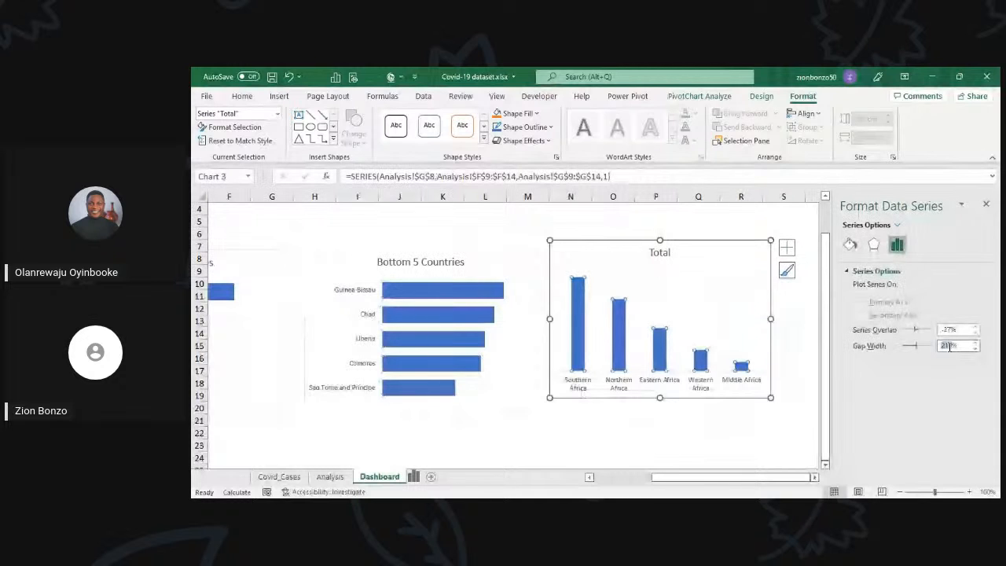
text(50)
key(Return)
click(741, 407)
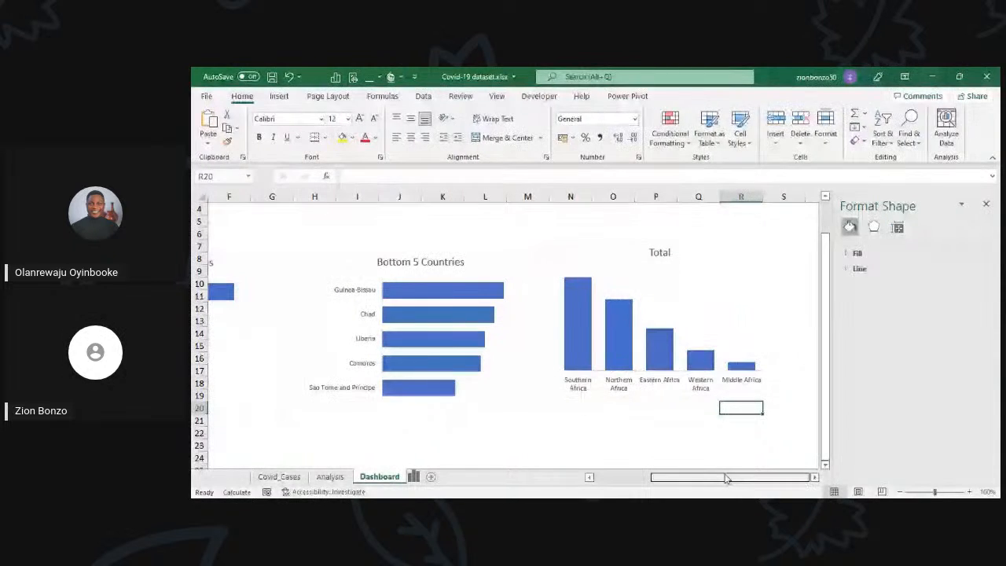
scroll(725, 477, left, 3)
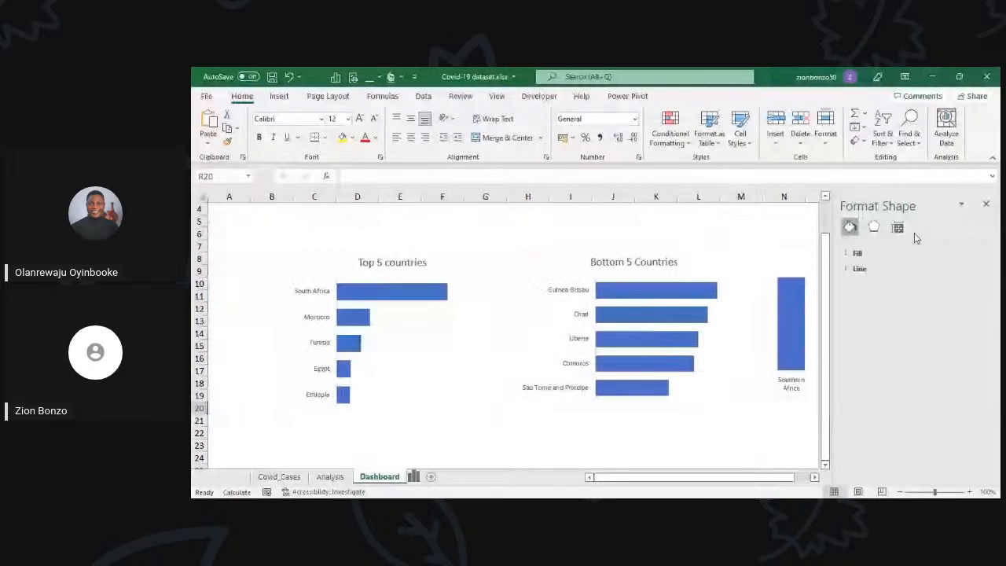
click(986, 204)
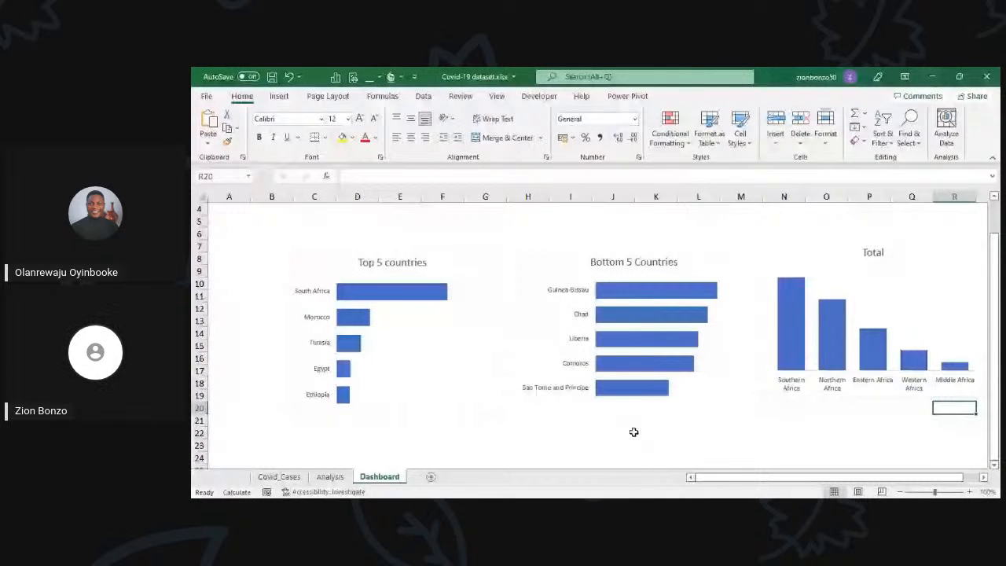
Step: Widen the Top 5 countries chart to column B and extend all three charts down to about row 22
click(296, 420)
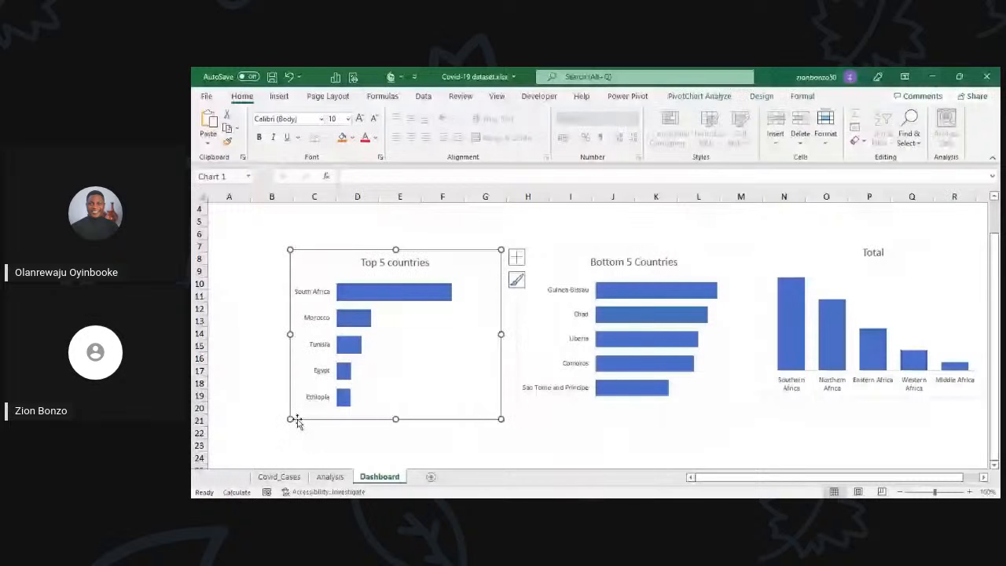
drag(295, 421, 251, 434)
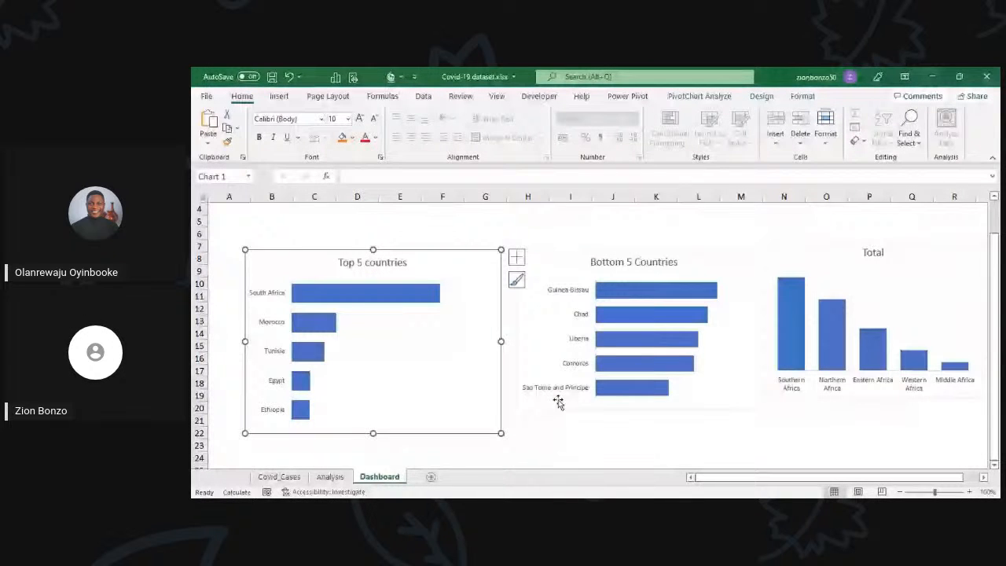
click(789, 396)
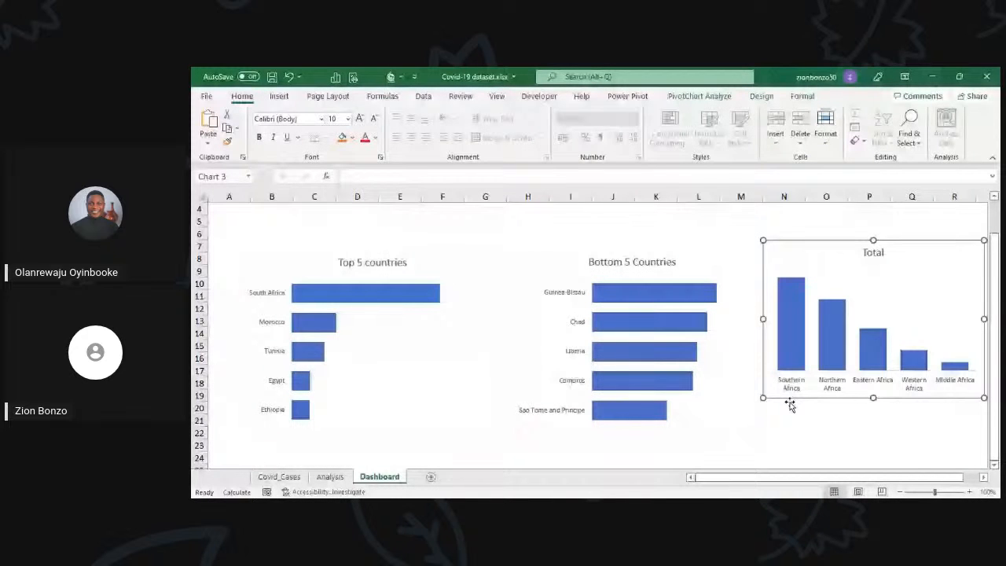
drag(763, 398, 769, 430)
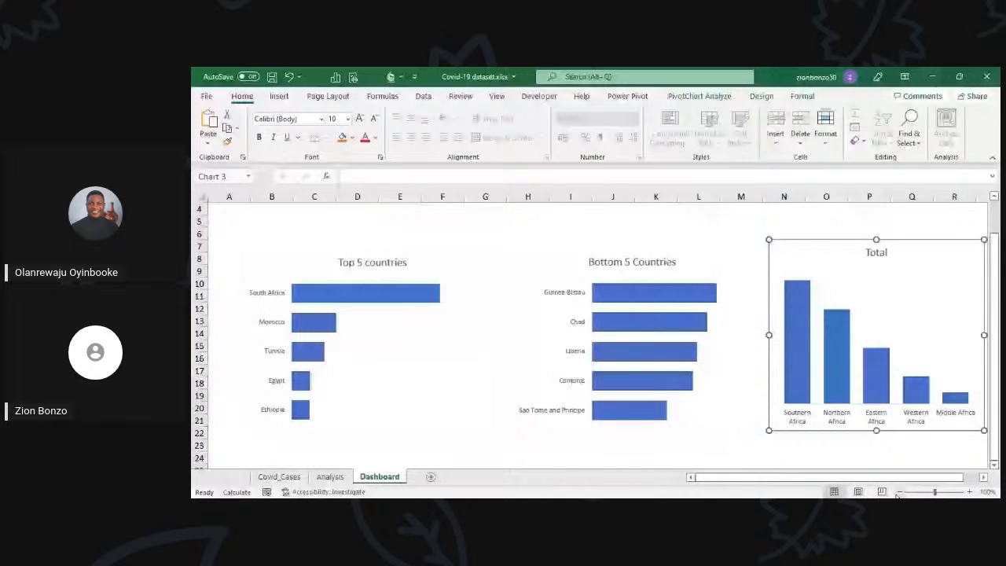
Step: Zoom the Dashboard sheet to 110% and check the layout of the three charts
click(899, 492)
click(970, 492)
click(970, 492)
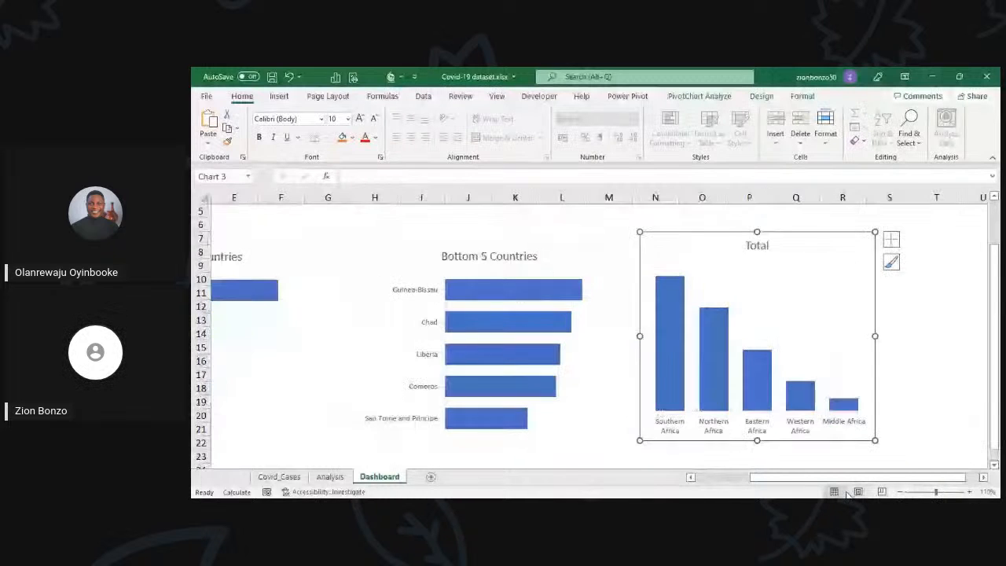
scroll(572, 383, left, 2)
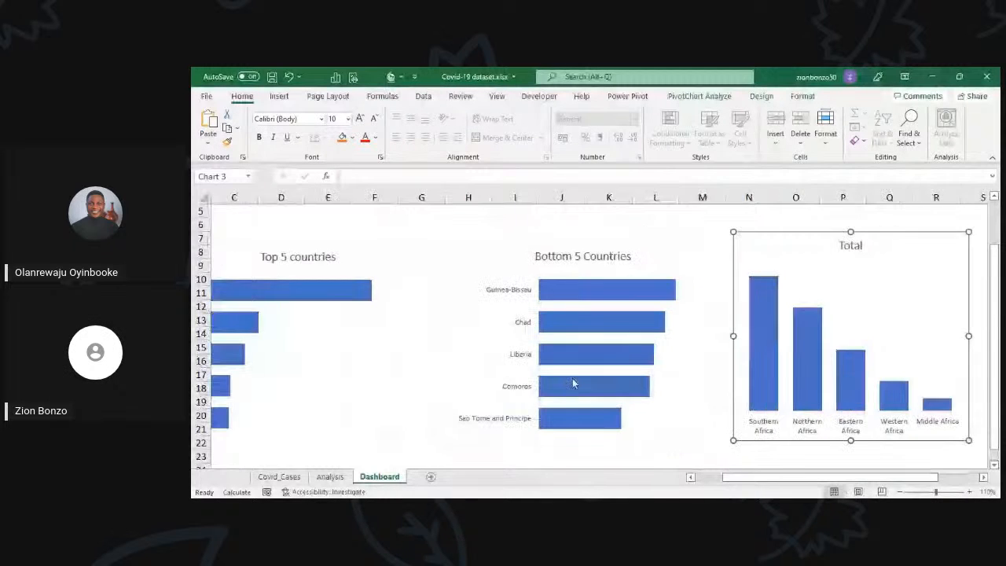
click(669, 235)
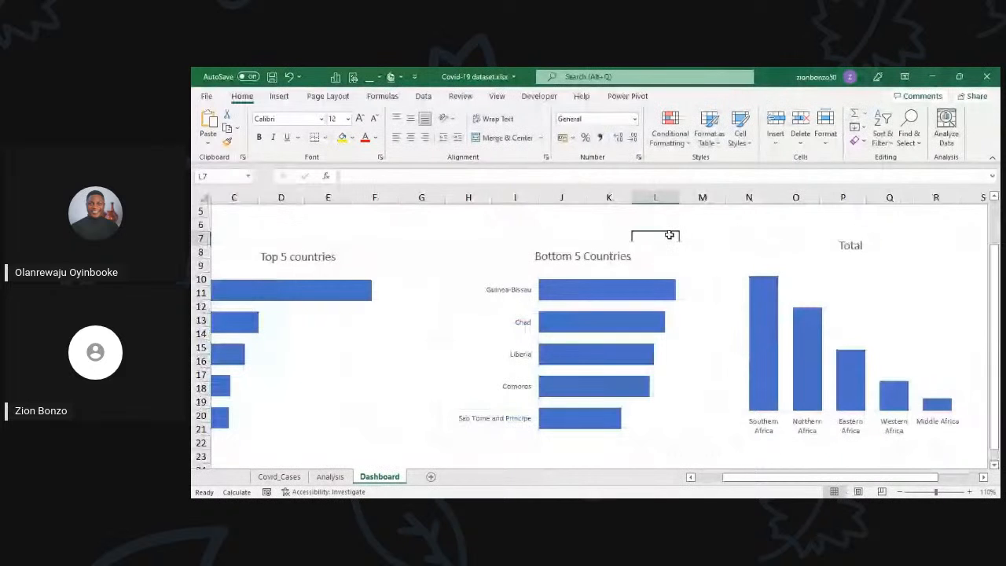
Step: Move the subregion column chart down slightly so its top edge lines up with the two country charts at row 7
double_click(737, 264)
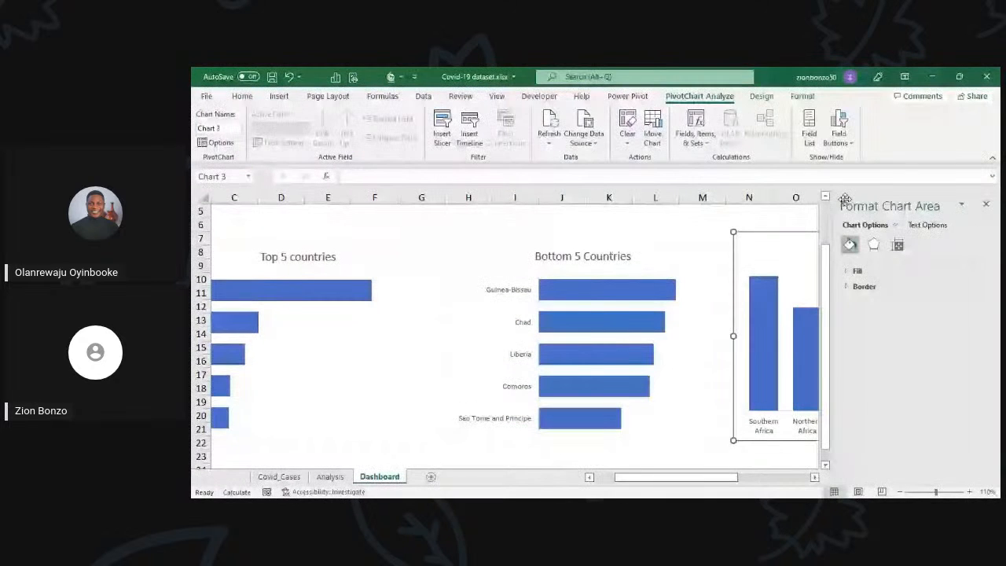
click(986, 204)
drag(778, 249, 774, 257)
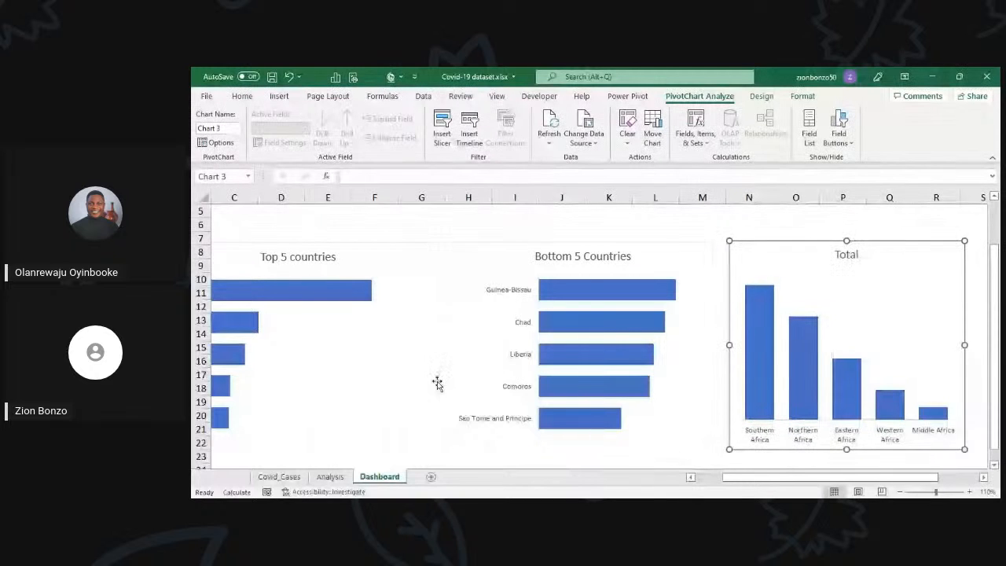
Step: Set the Dashboard sheet zoom to 100% so that all three charts fit side by side from column A
scroll(433, 383, down, 1)
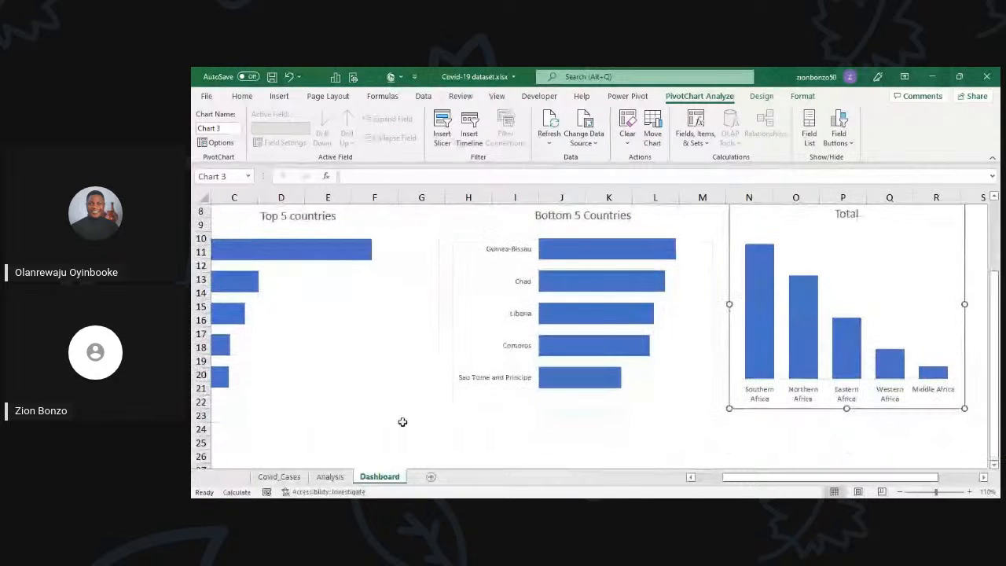
click(689, 476)
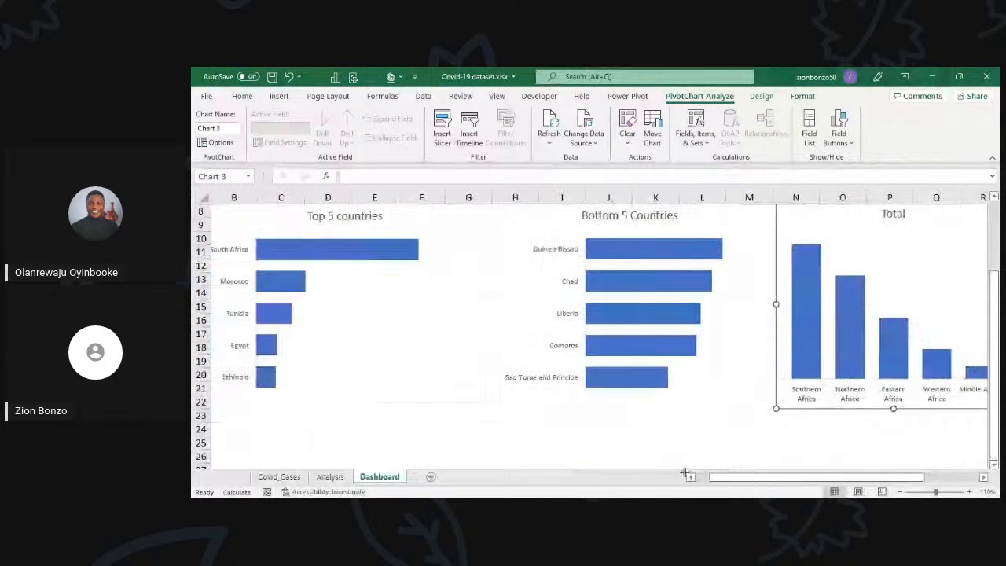
scroll(583, 387, up, 3)
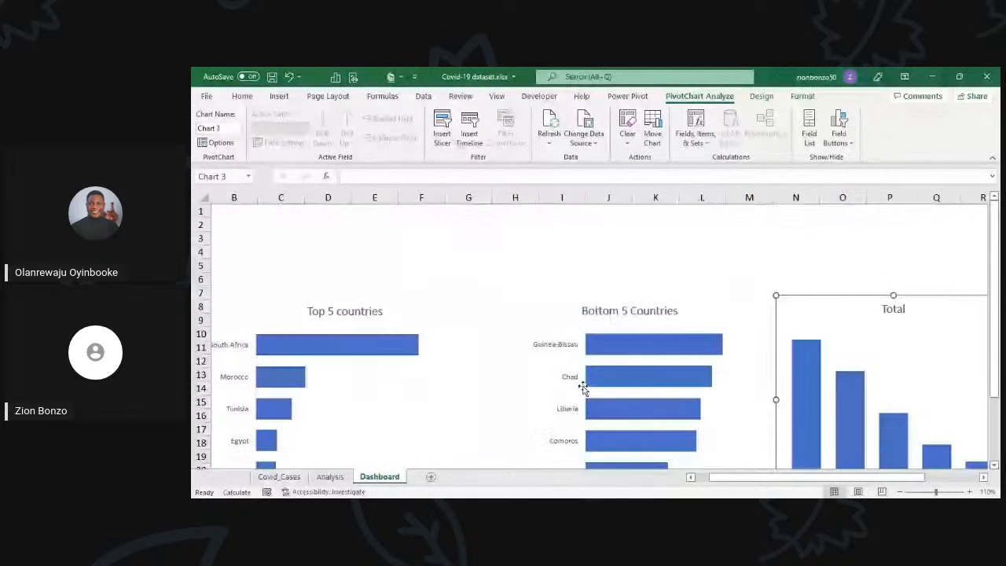
click(902, 492)
click(690, 477)
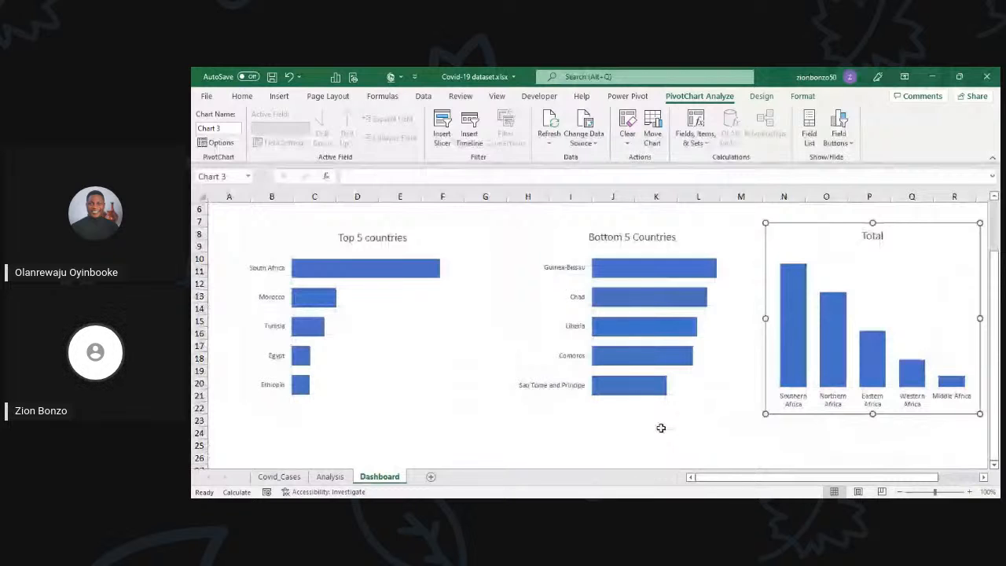
click(661, 428)
scroll(943, 274, up, 2)
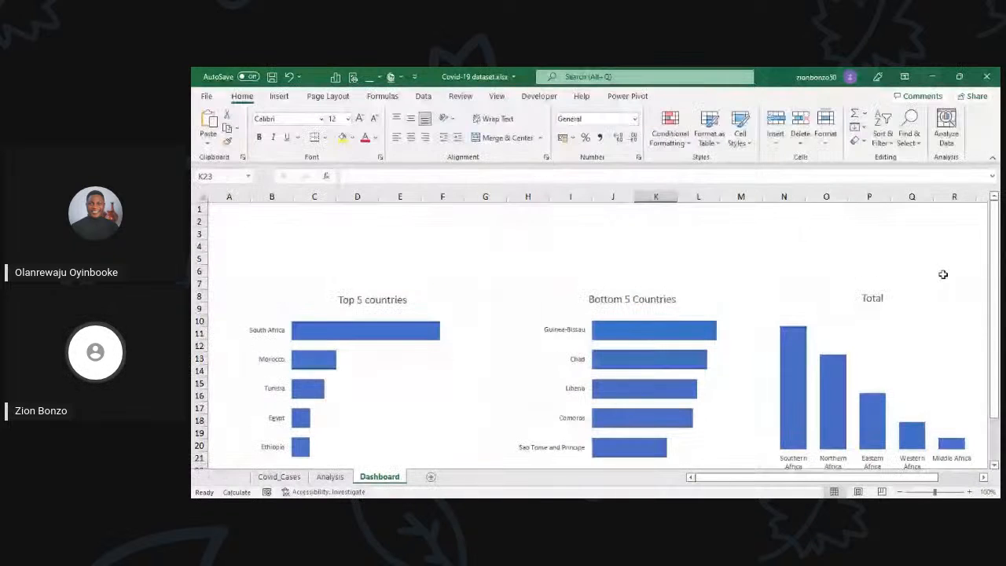
Step: Draw a banner rectangle about 2.7 cm high and 33.3 cm wide above the charts, spanning columns B to R
click(314, 233)
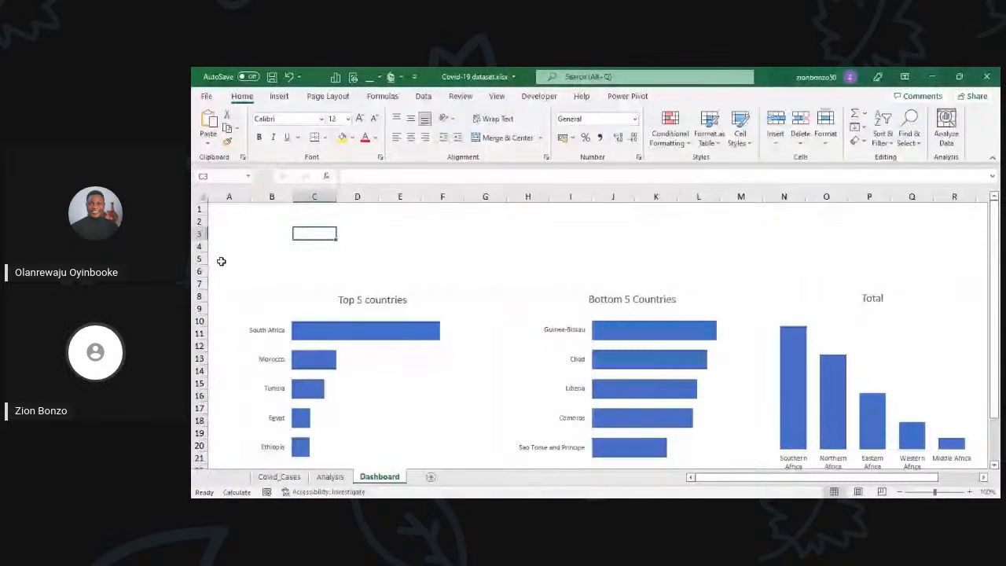
click(280, 96)
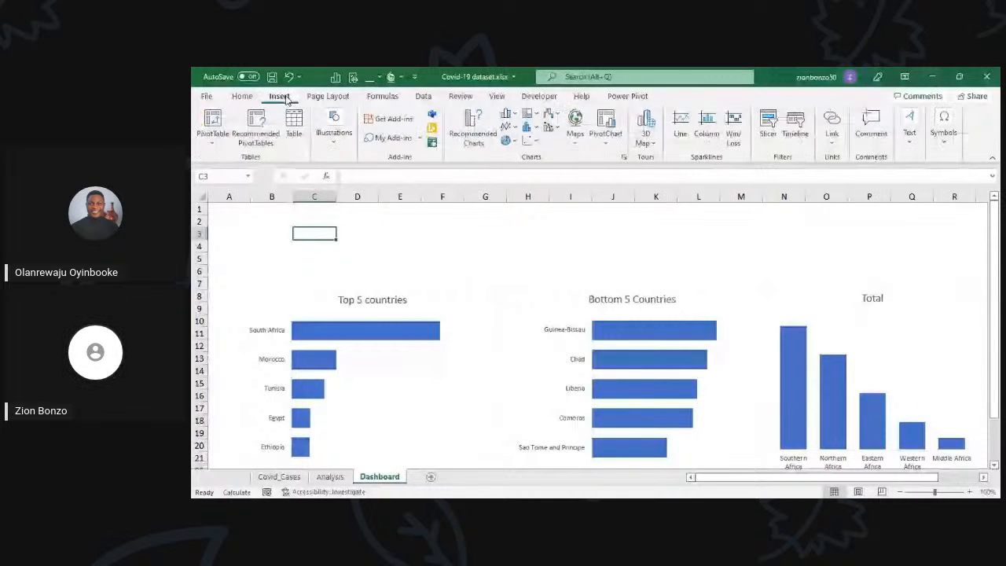
click(335, 140)
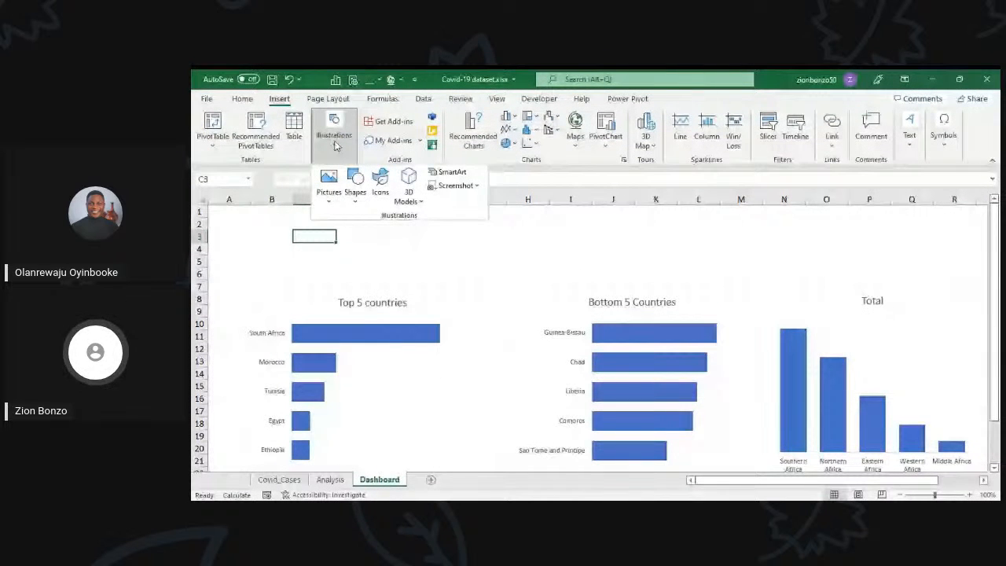
click(355, 187)
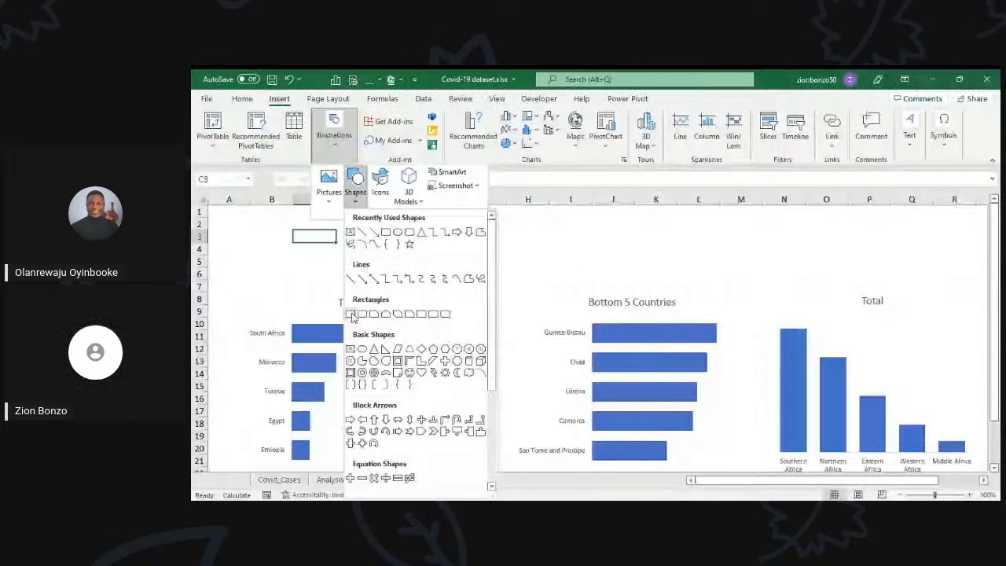
click(351, 315)
drag(275, 220, 704, 274)
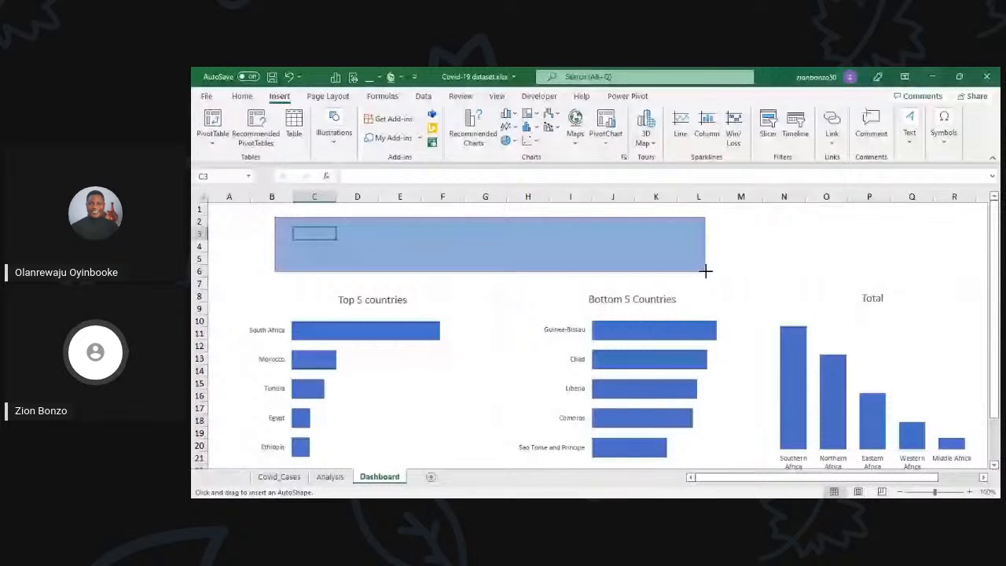
drag(705, 271, 841, 277)
scroll(782, 462, left, 3)
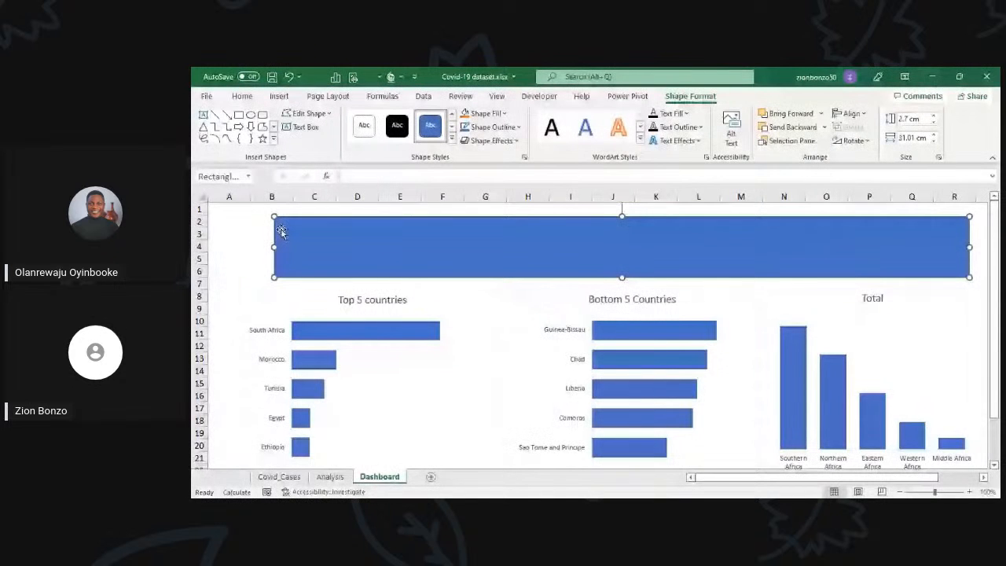
drag(281, 230, 253, 236)
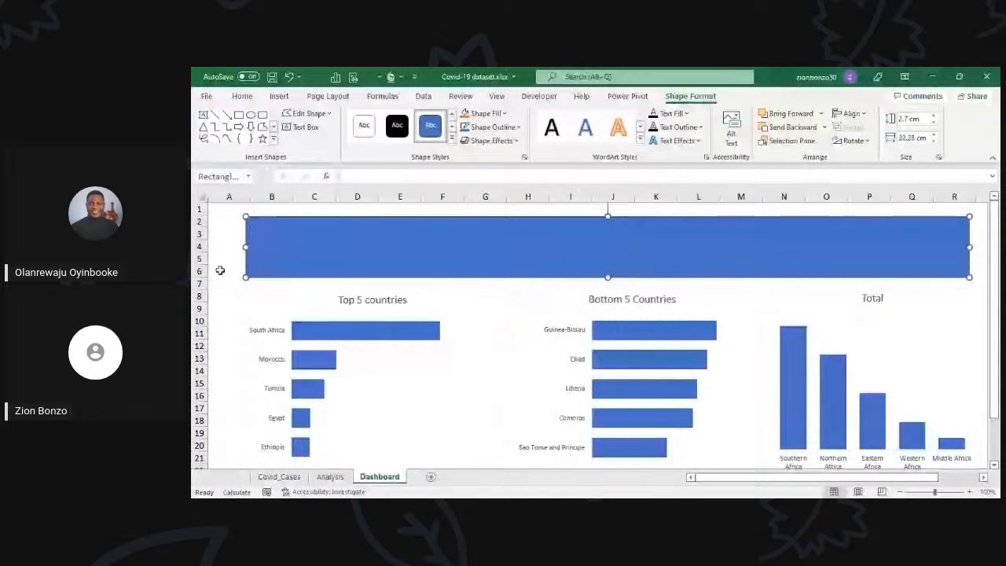
Step: Reduce the banner rectangle's height so its lower edge ends near the bottom of row 5, leaving a gap above the charts
click(220, 270)
scroll(484, 283, down, 2)
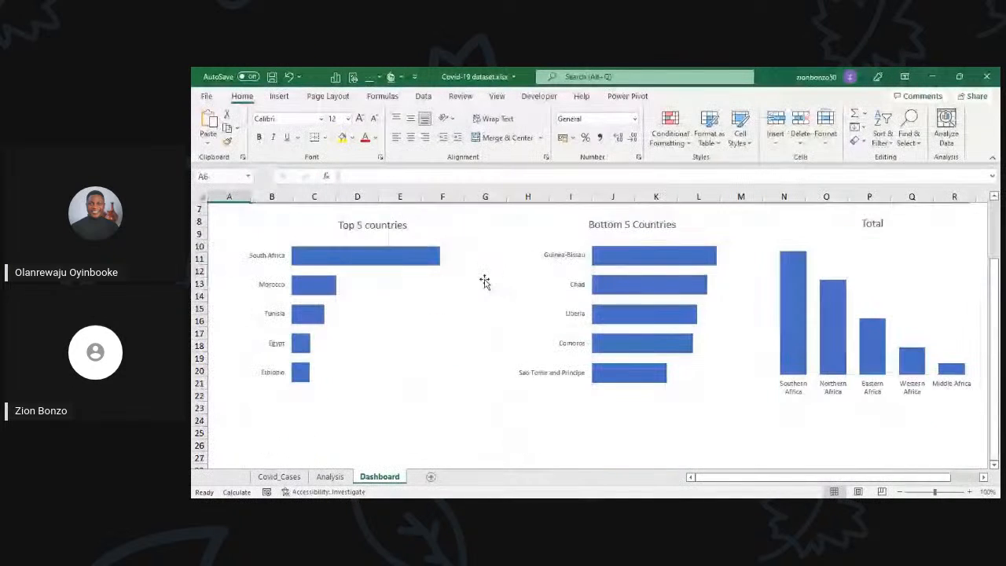
scroll(484, 283, up, 2)
click(555, 263)
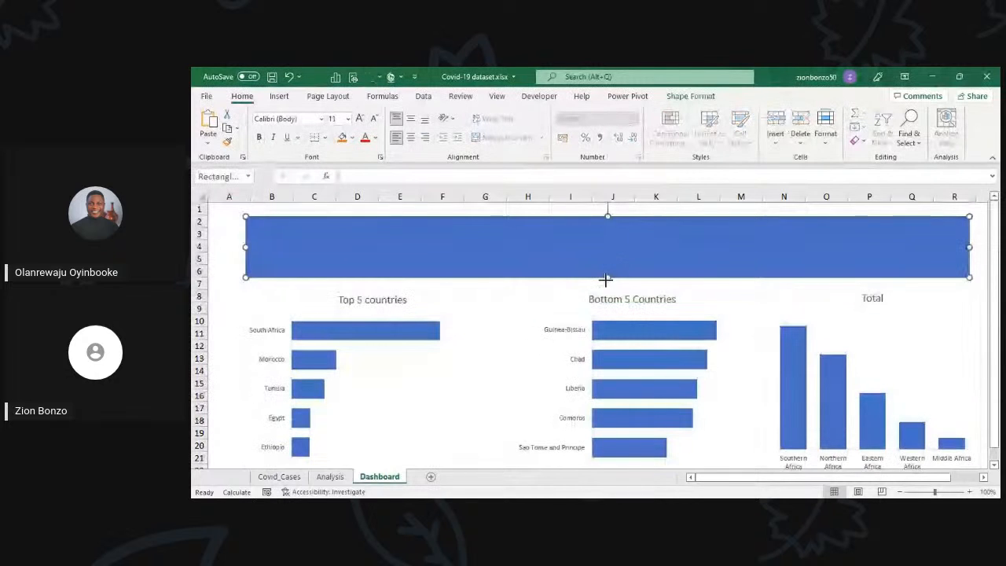
drag(607, 277, 607, 269)
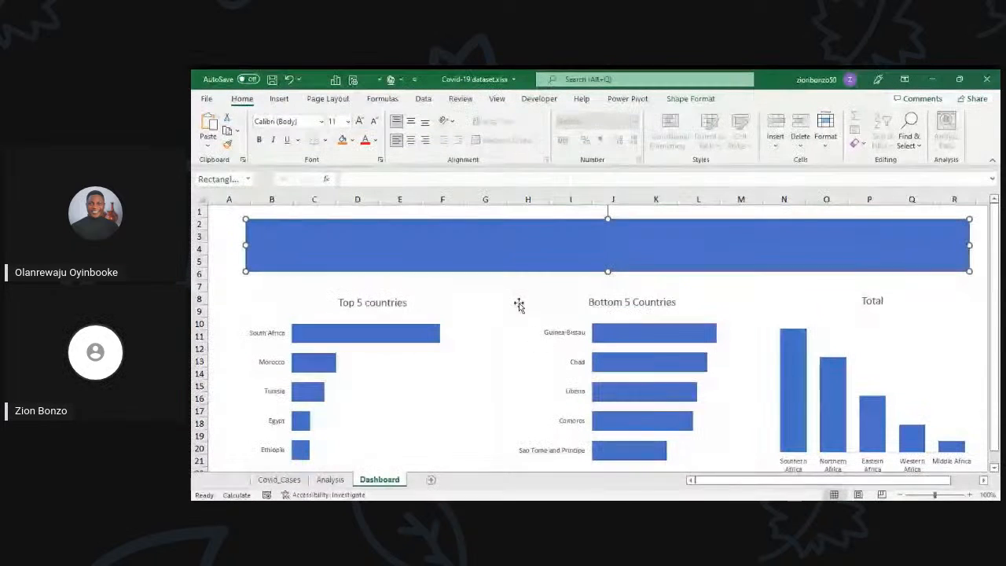
Step: Examine how the banner's edges and spacing line up with the three charts across the Dashboard sheet
scroll(386, 280, down, 1)
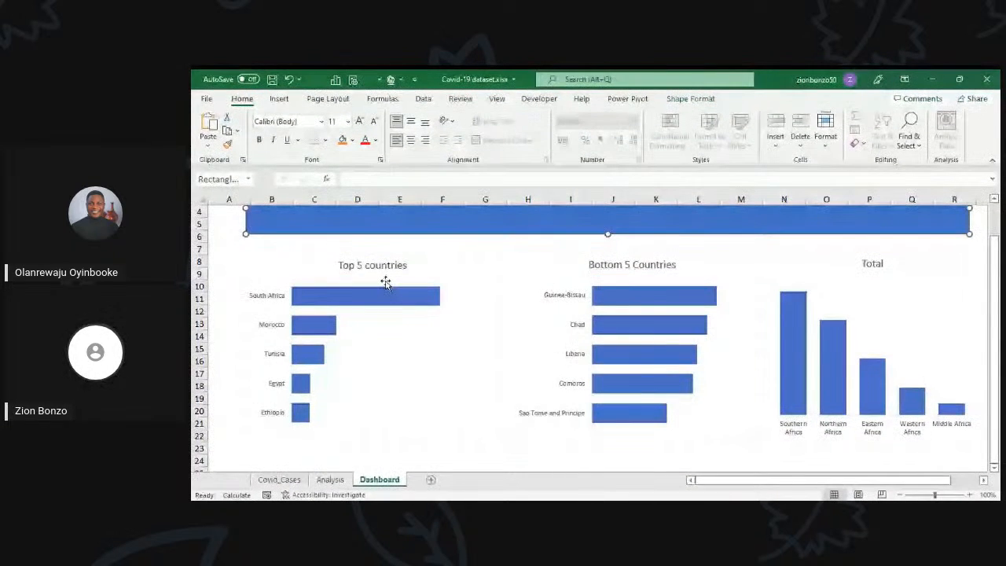
click(356, 253)
scroll(406, 247, up, 1)
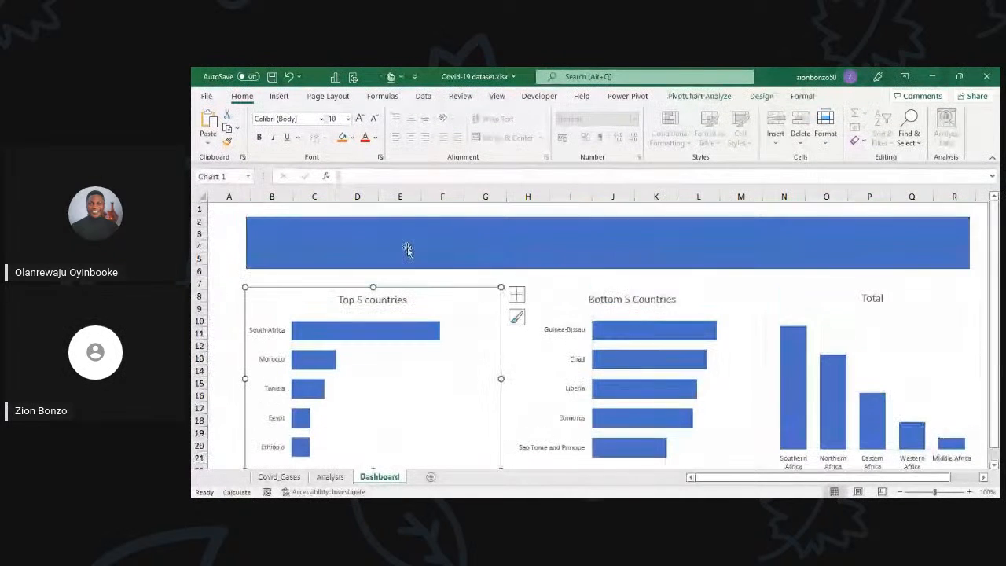
click(407, 248)
click(236, 223)
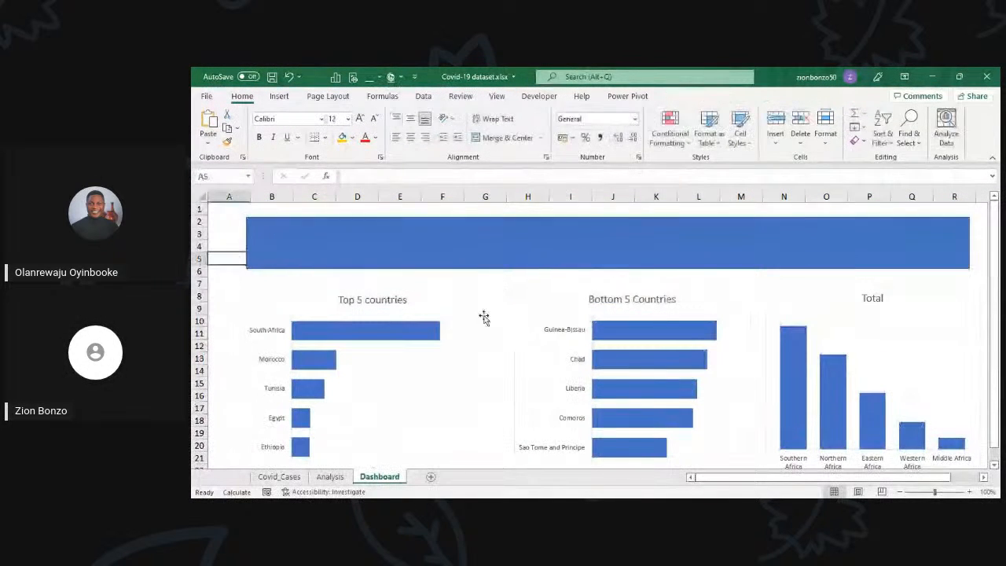
scroll(482, 317, down, 1)
scroll(499, 338, right, 1)
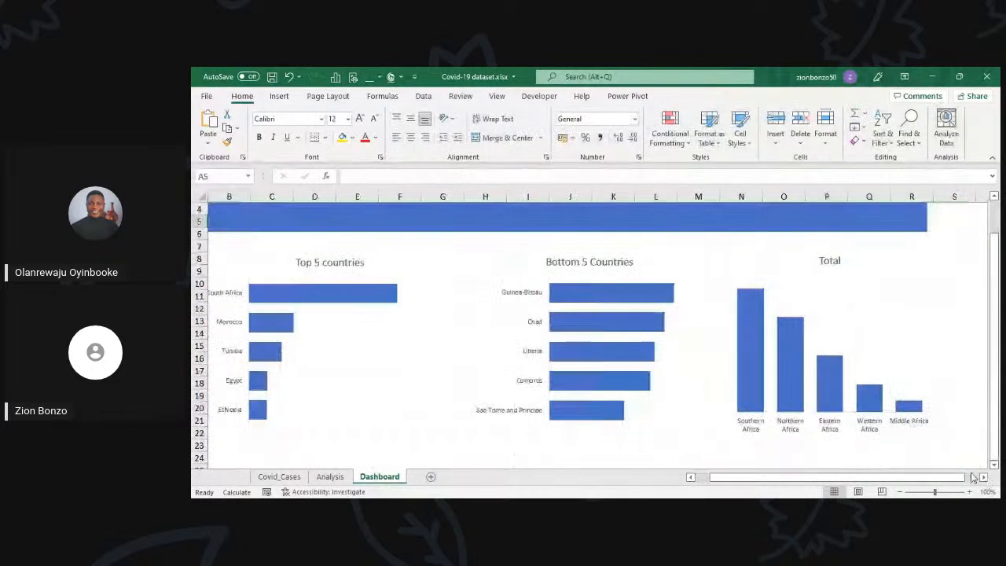
click(691, 476)
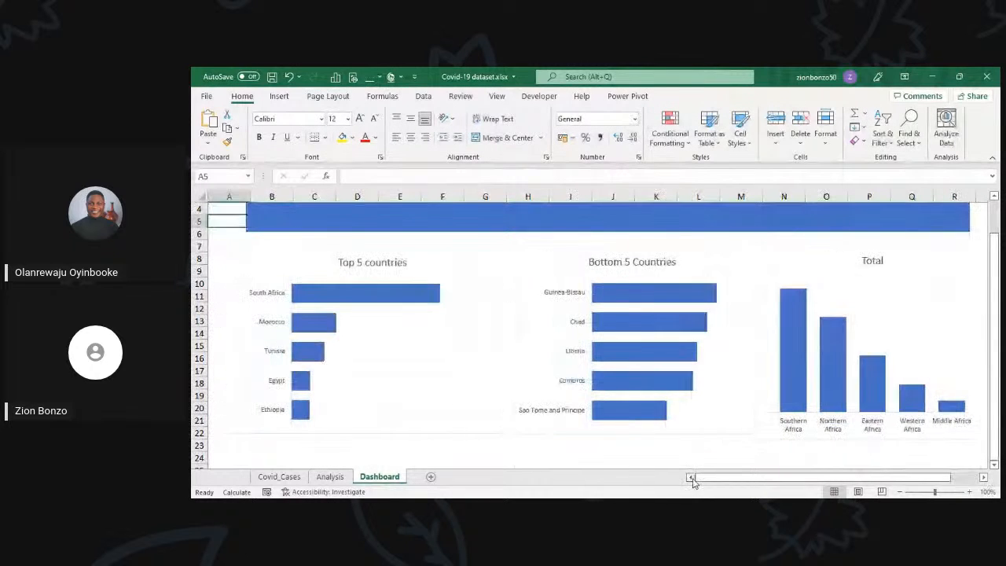
scroll(445, 271, up, 1)
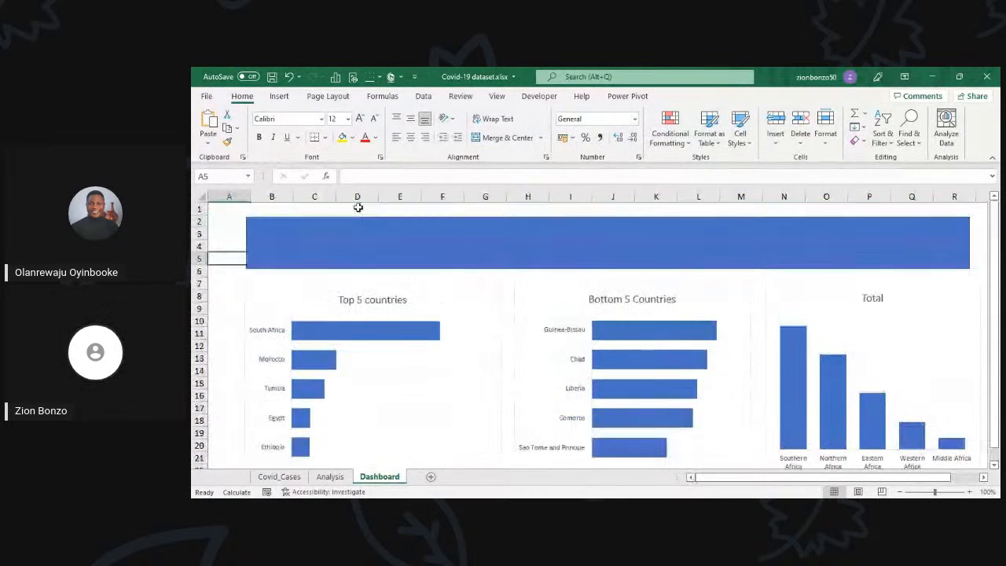
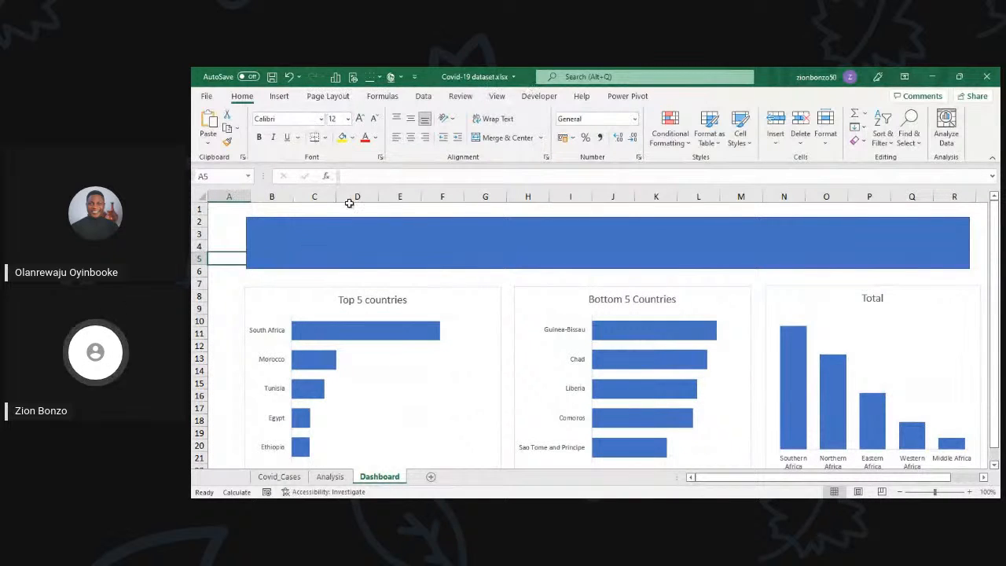
click(349, 235)
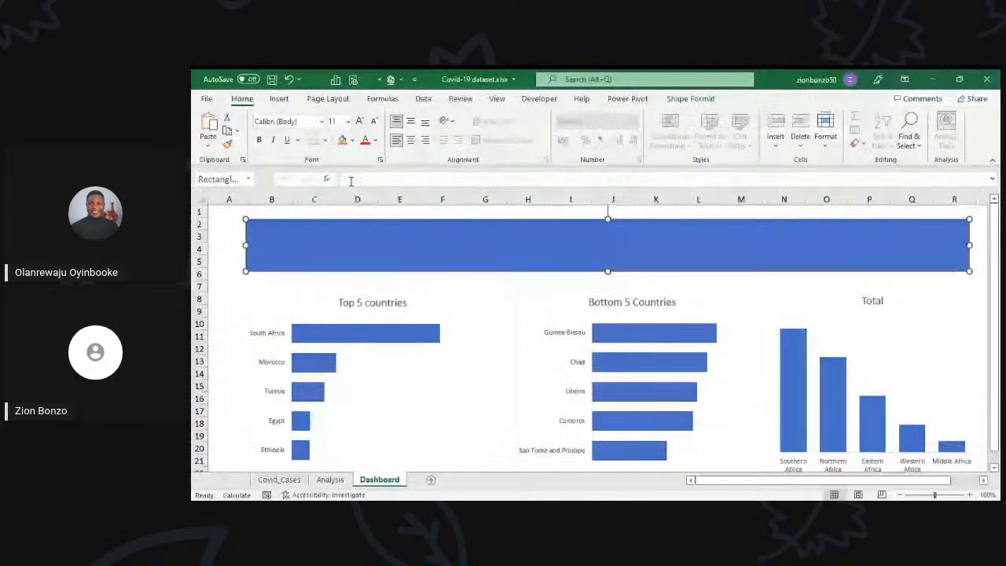
click(280, 96)
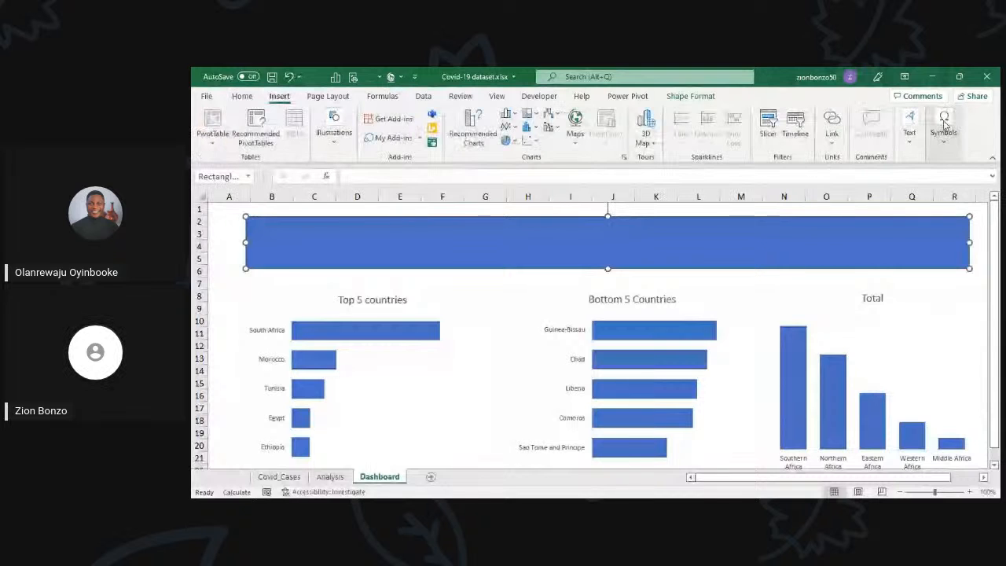
click(911, 132)
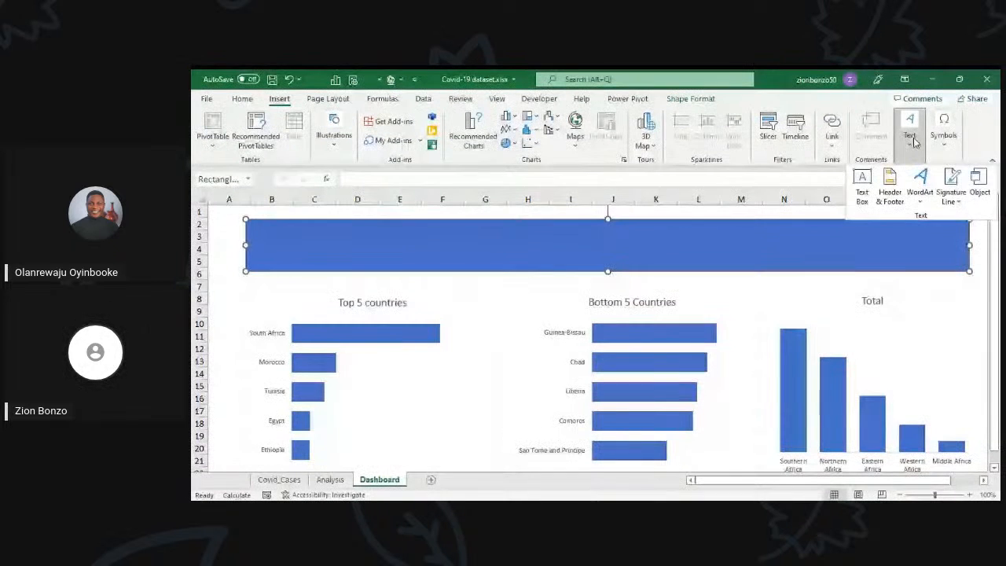
click(862, 186)
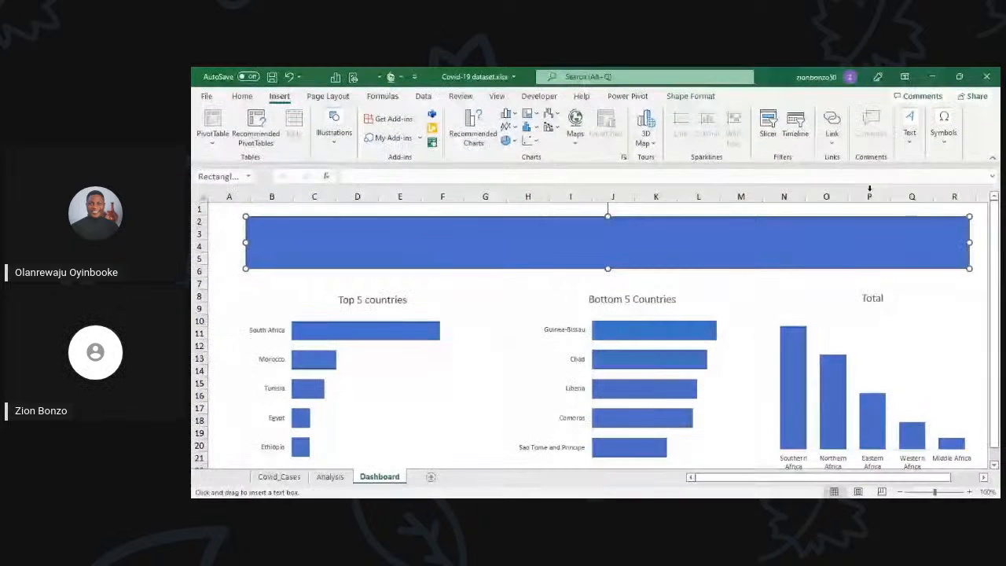
drag(253, 223, 778, 256)
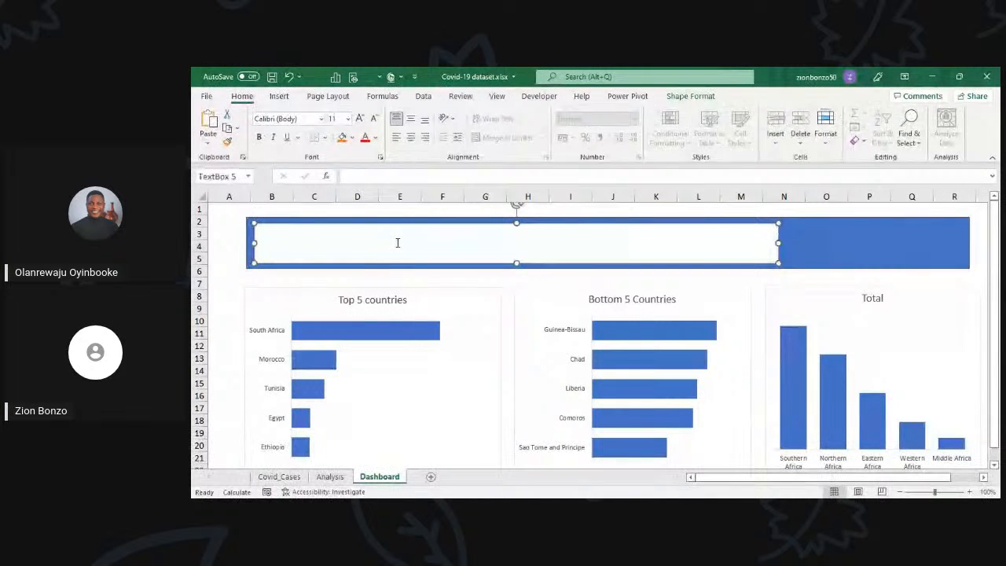
text(Co)
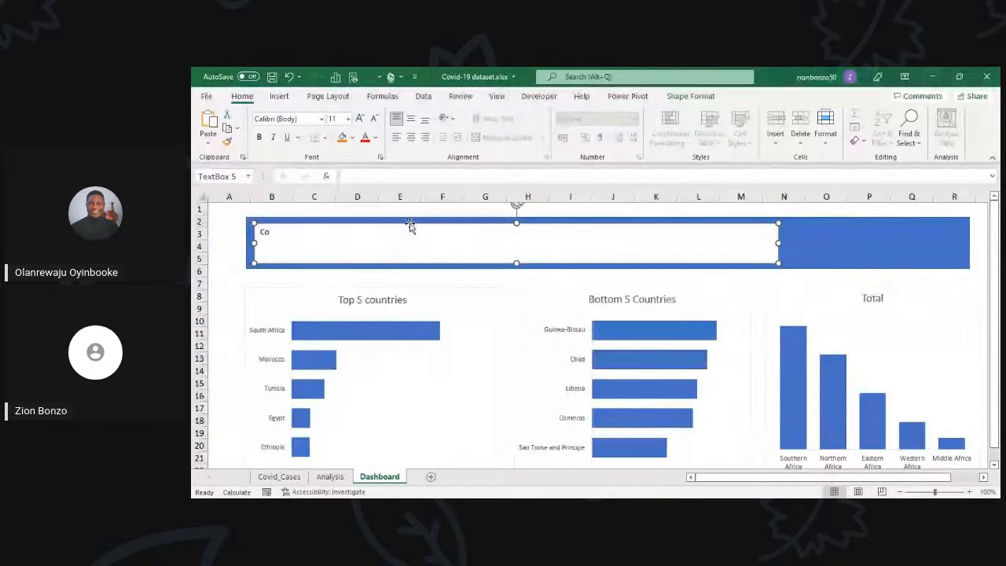
key(Delete)
Step: Examine the banner, the three charts and the empty area beneath them across the Dashboard sheet
scroll(520, 379, down, 2)
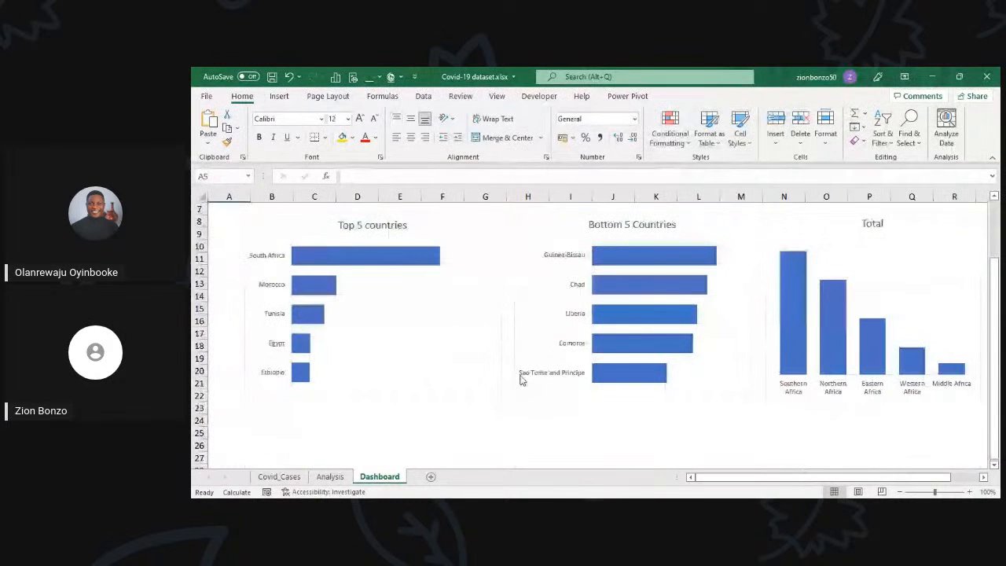
scroll(519, 379, up, 2)
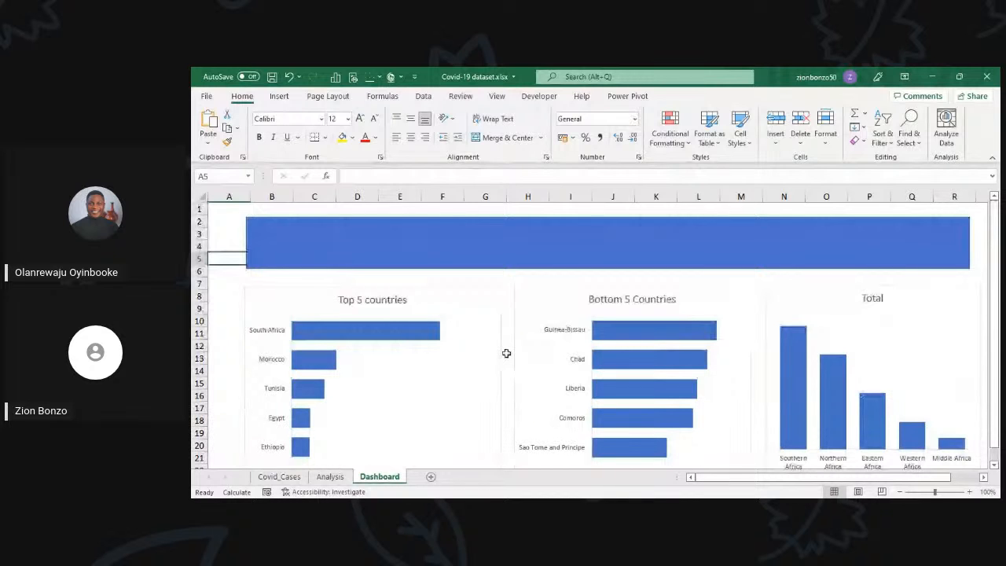
click(437, 259)
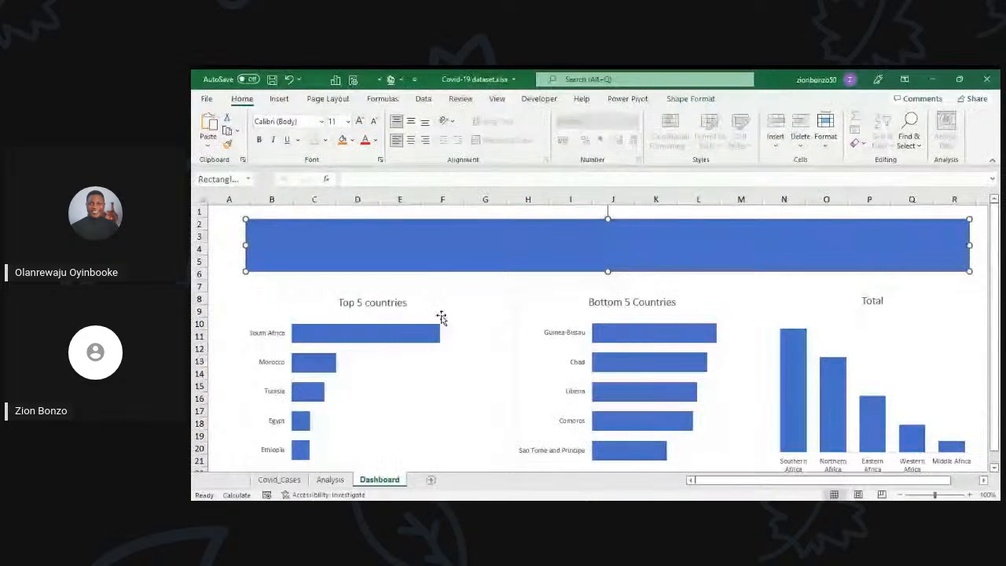
scroll(440, 317, down, 2)
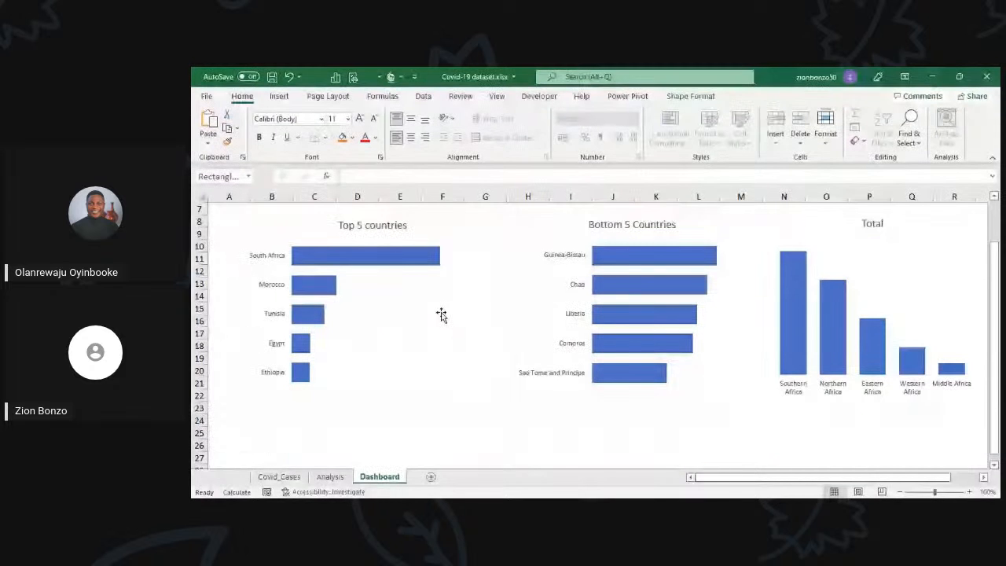
scroll(467, 271, up, 1)
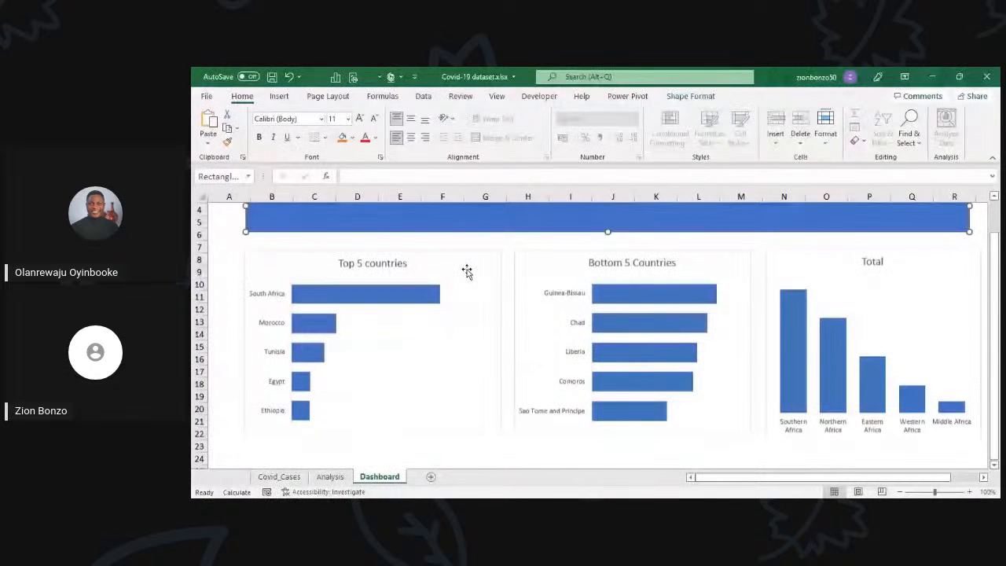
key(alt+Tab)
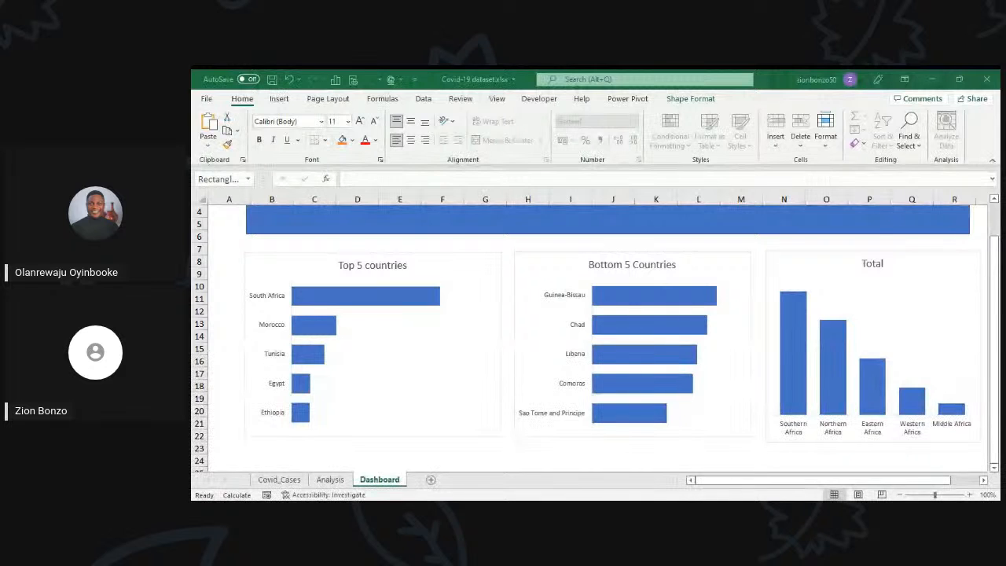
key(alt+Tab)
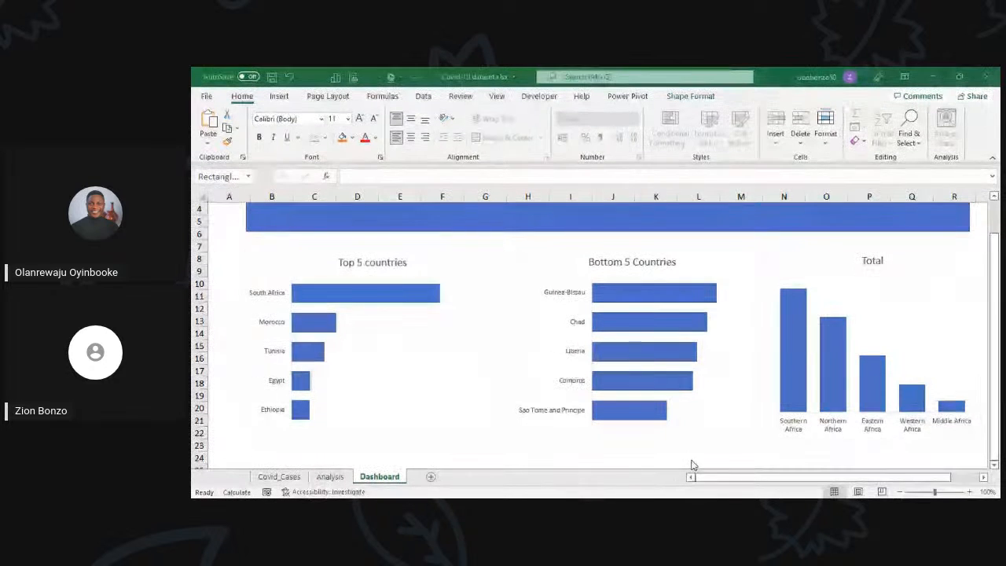
scroll(662, 385, down, 2)
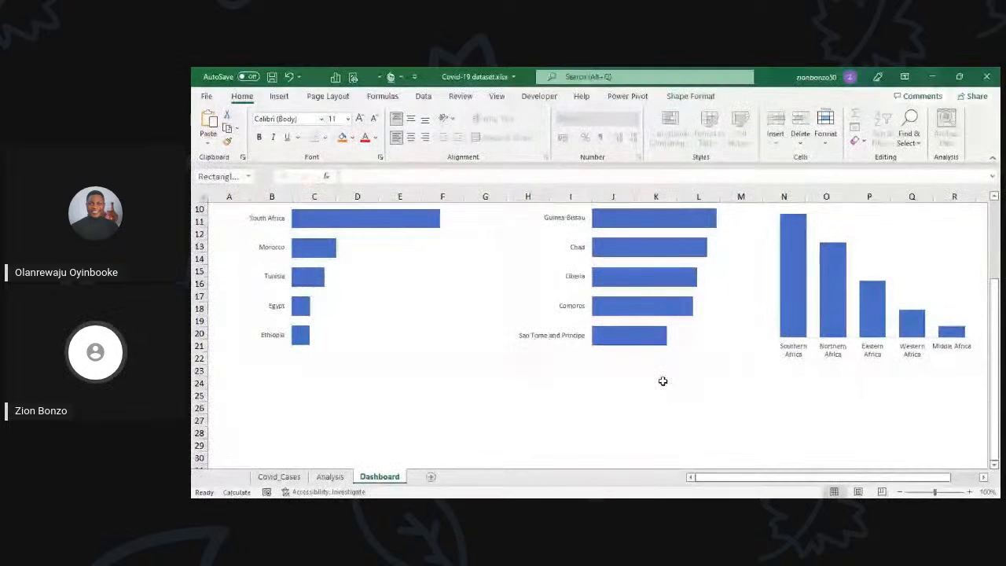
scroll(662, 381, up, 2)
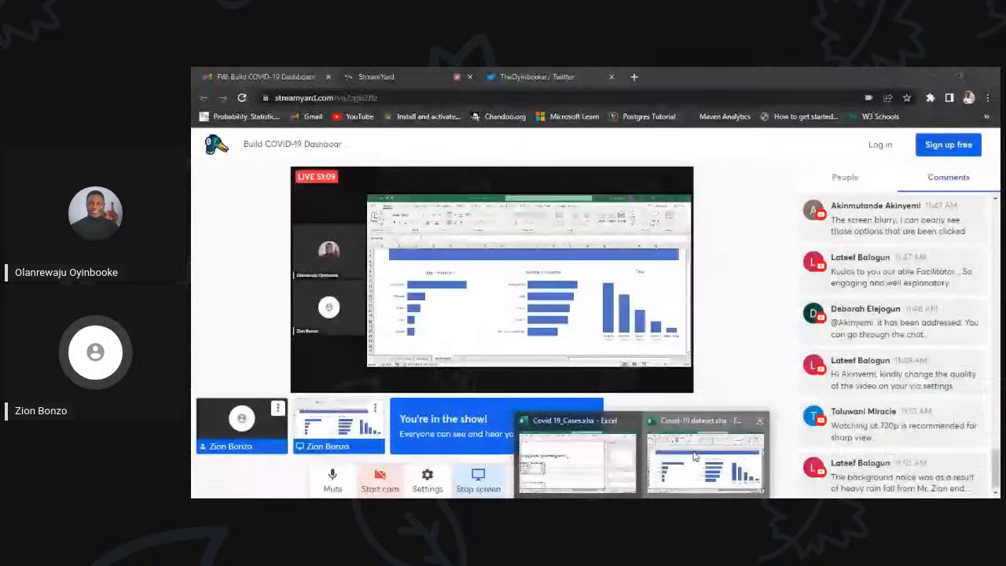
click(694, 457)
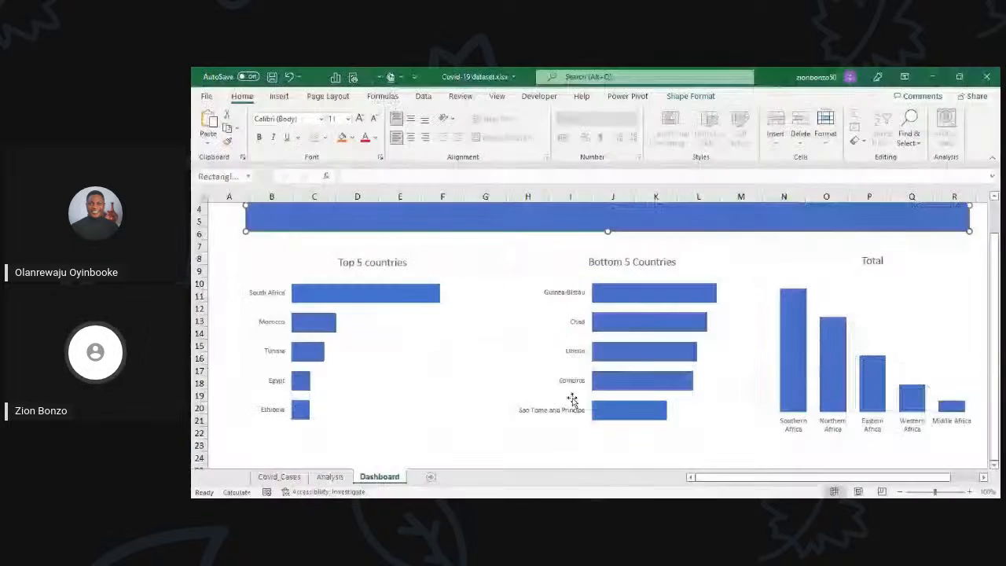
scroll(571, 400, up, 1)
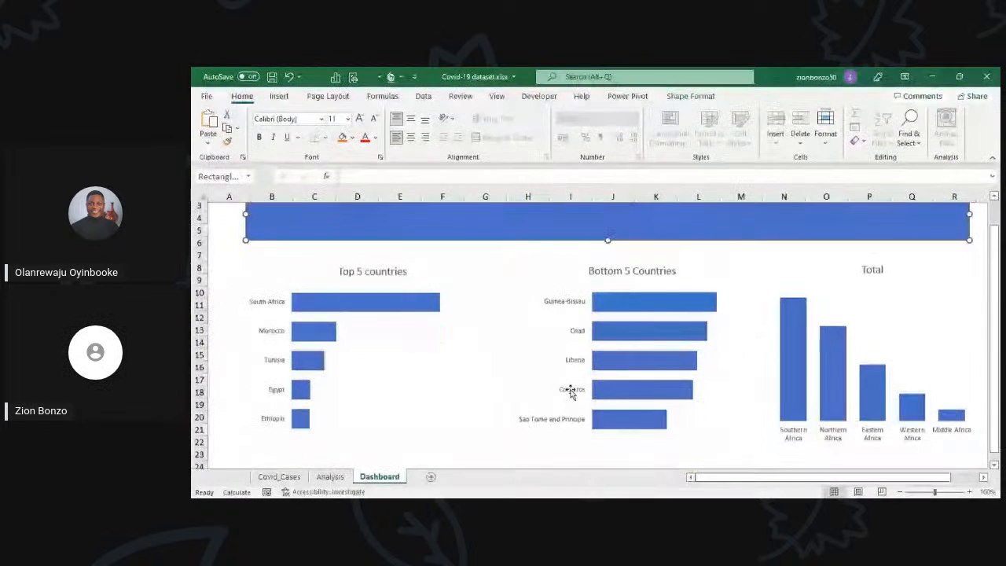
scroll(571, 392, down, 1)
scroll(571, 392, right, 1)
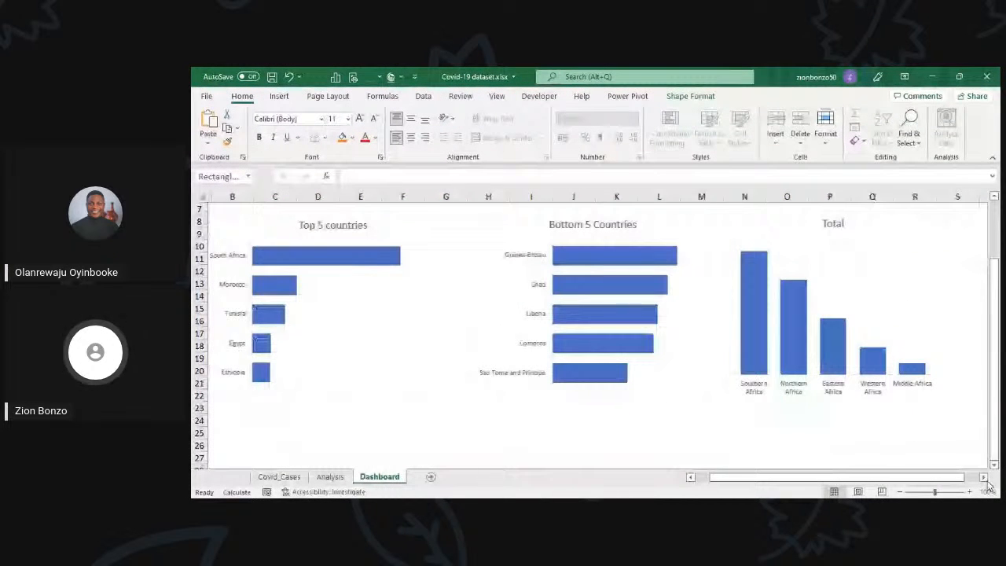
scroll(597, 330, up, 2)
scroll(597, 330, left, 1)
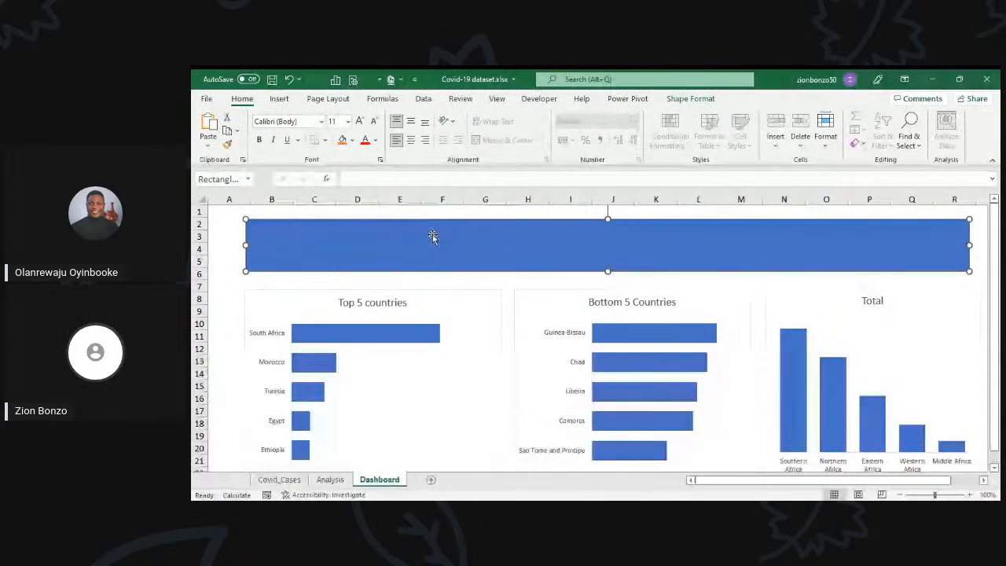
Step: Extend the title of the "Top 5 countries" chart to read "Top 5 countries with the highest Confirmed Cases"
click(383, 306)
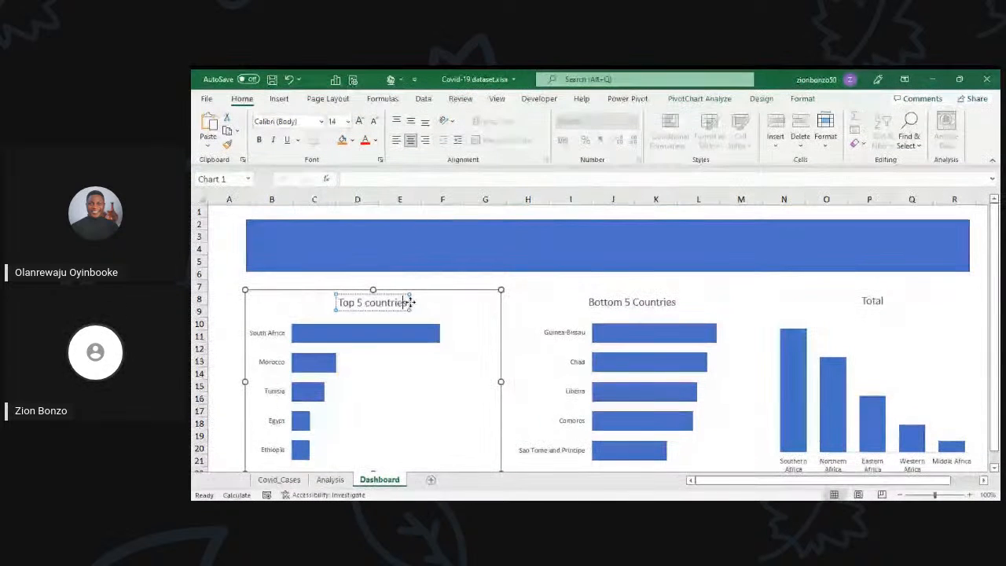
click(405, 303)
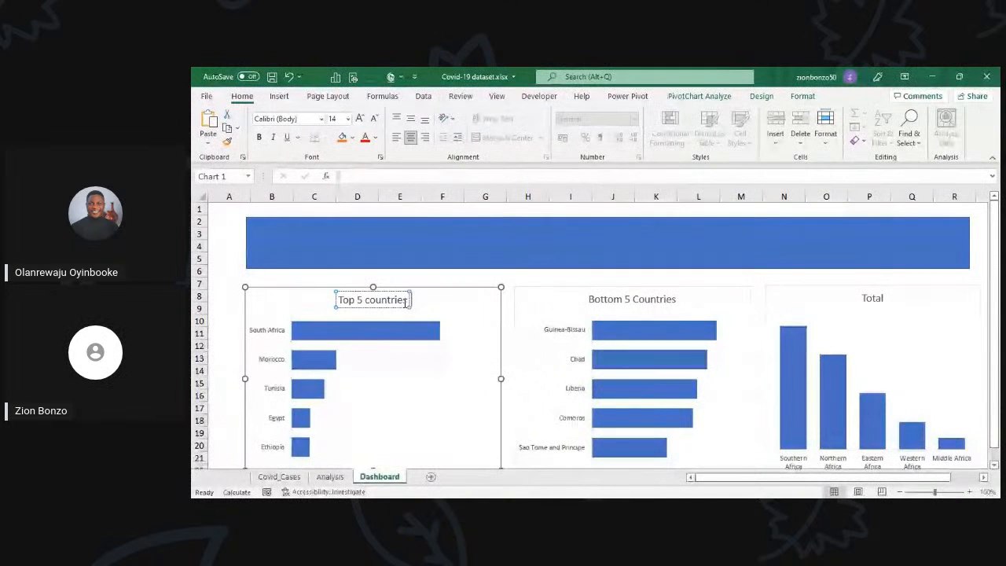
text(w)
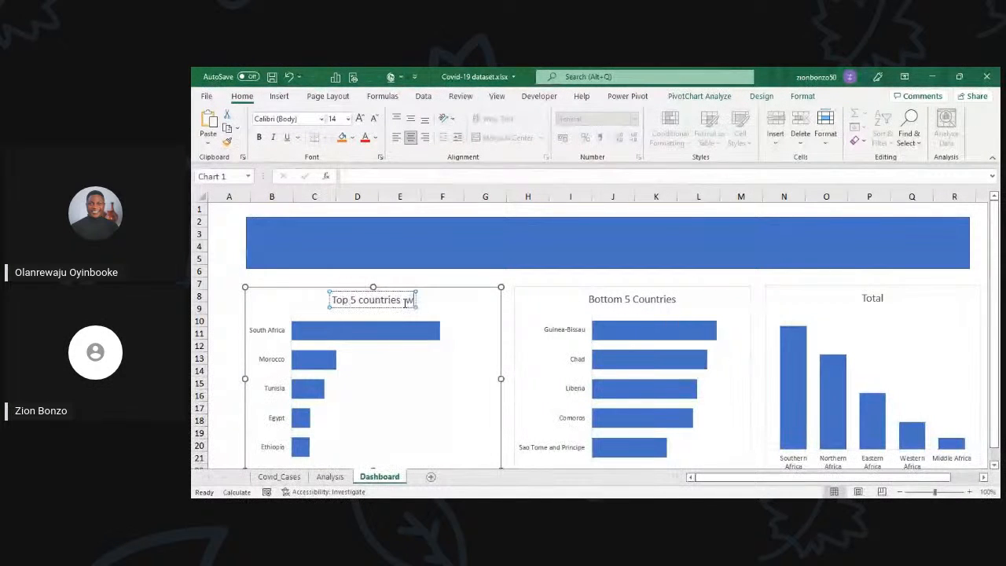
text(ith the h)
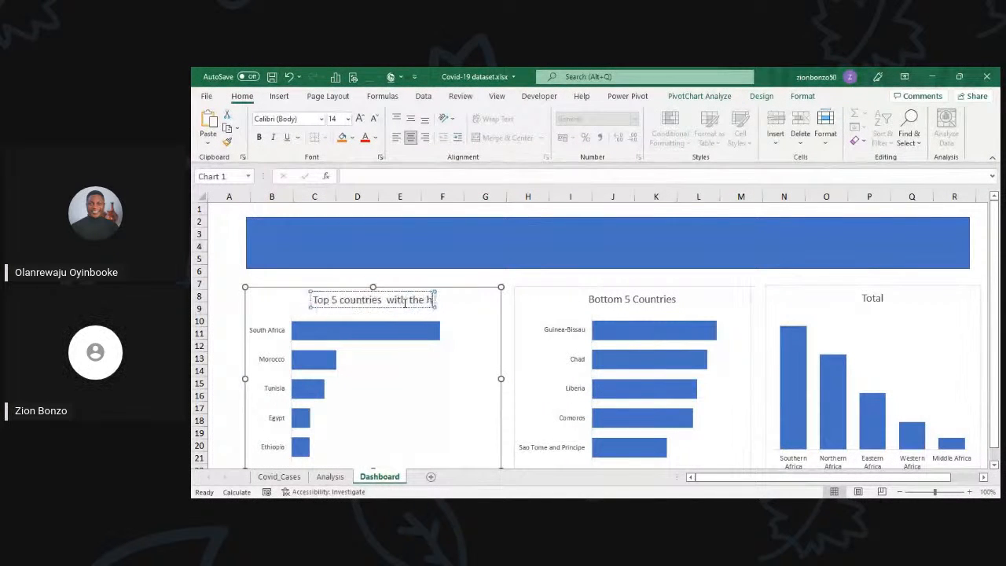
text(ighe)
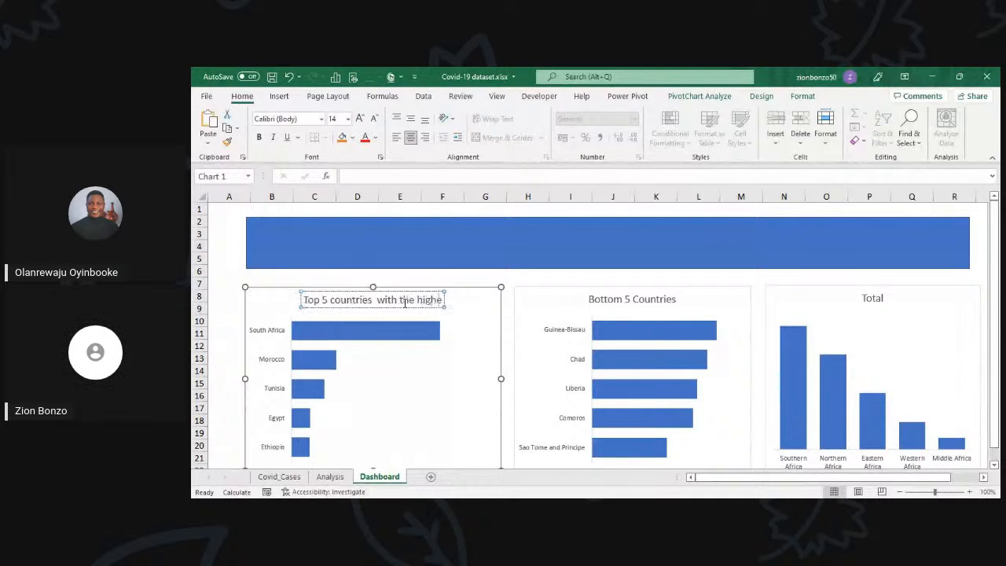
text(st)
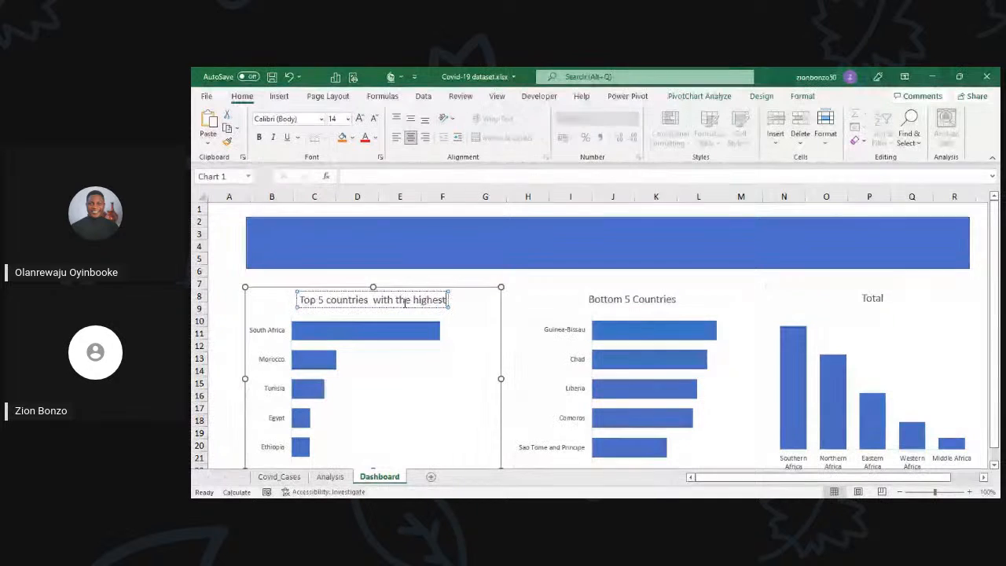
text( Co)
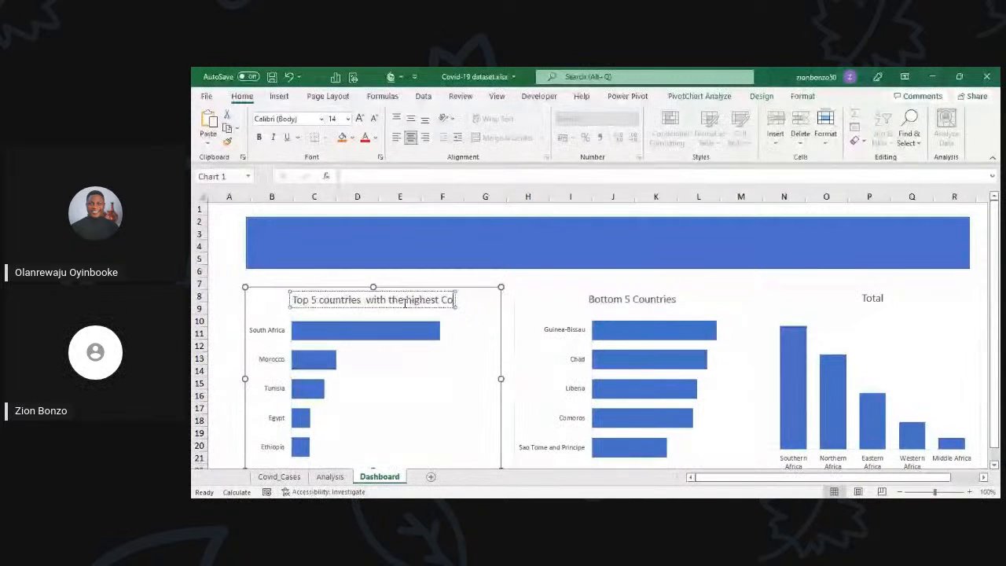
text(nfirmed)
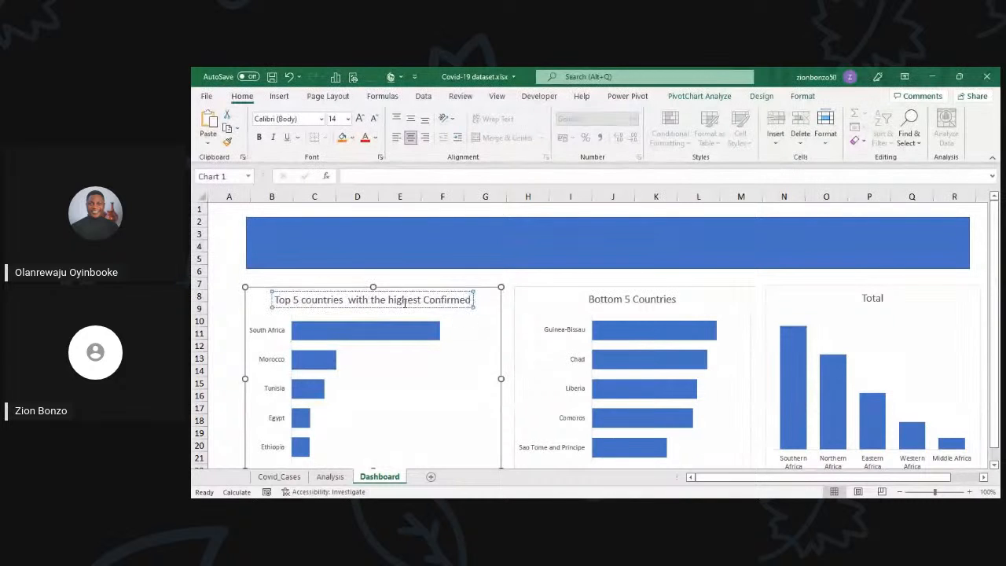
text( Cases)
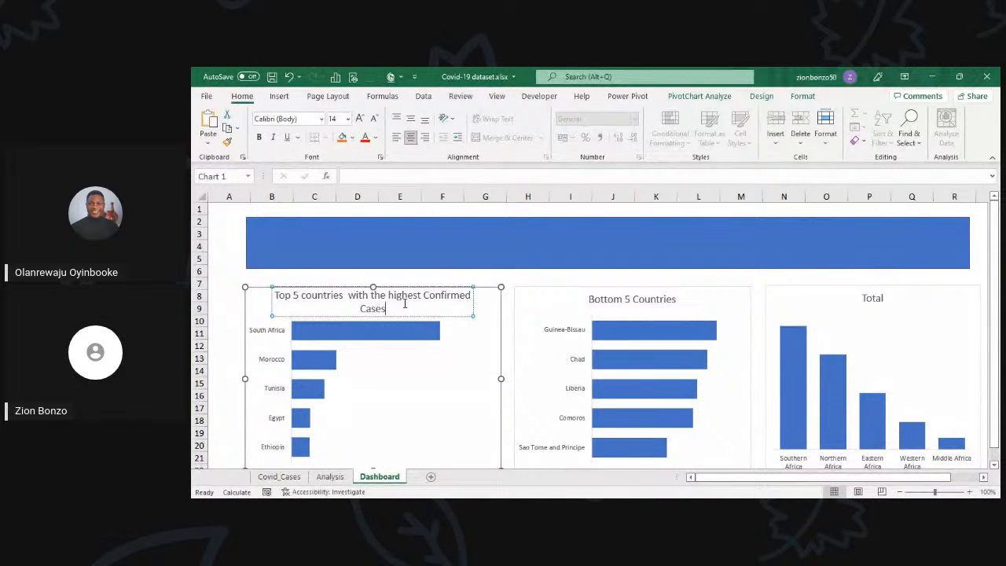
click(398, 286)
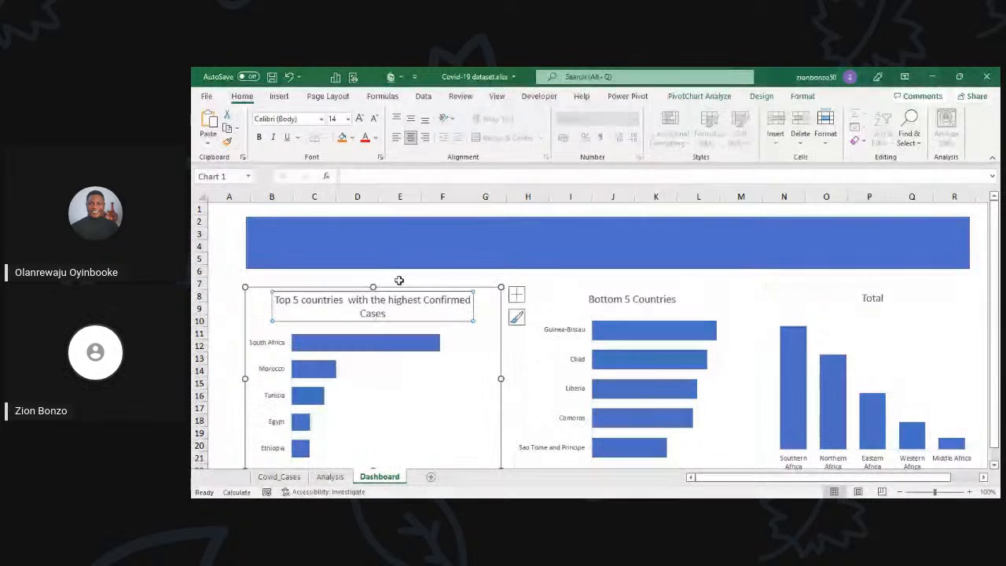
click(399, 272)
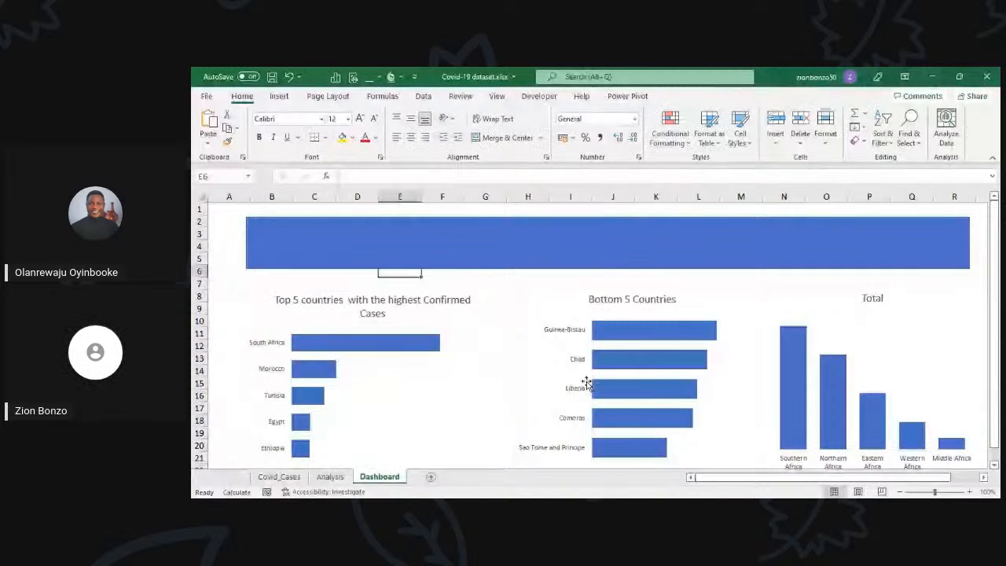
Step: Extend the title of the "Bottom 5 Countries" chart to read "Bottom 5 Countries of Confirmed Cases"
click(632, 303)
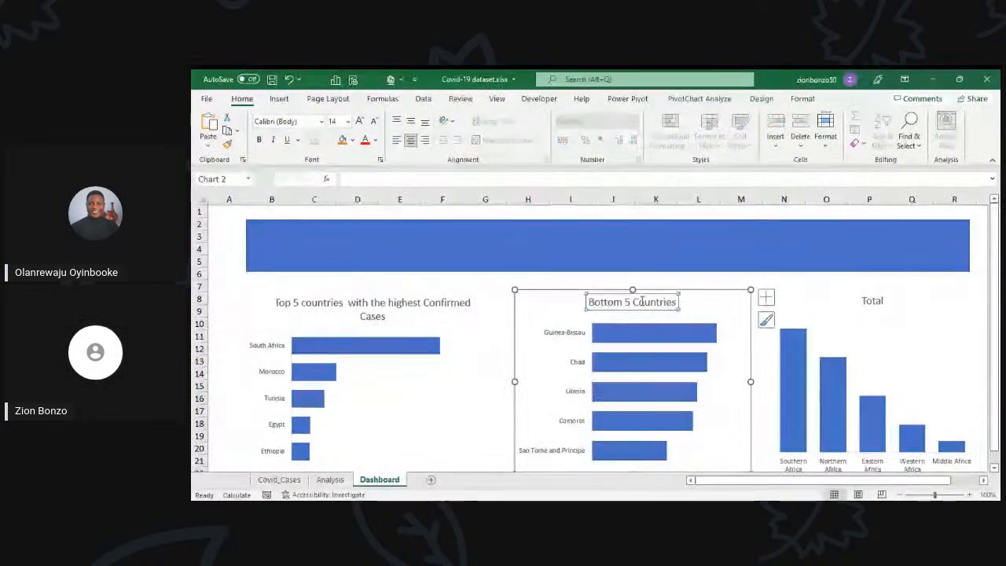
click(643, 297)
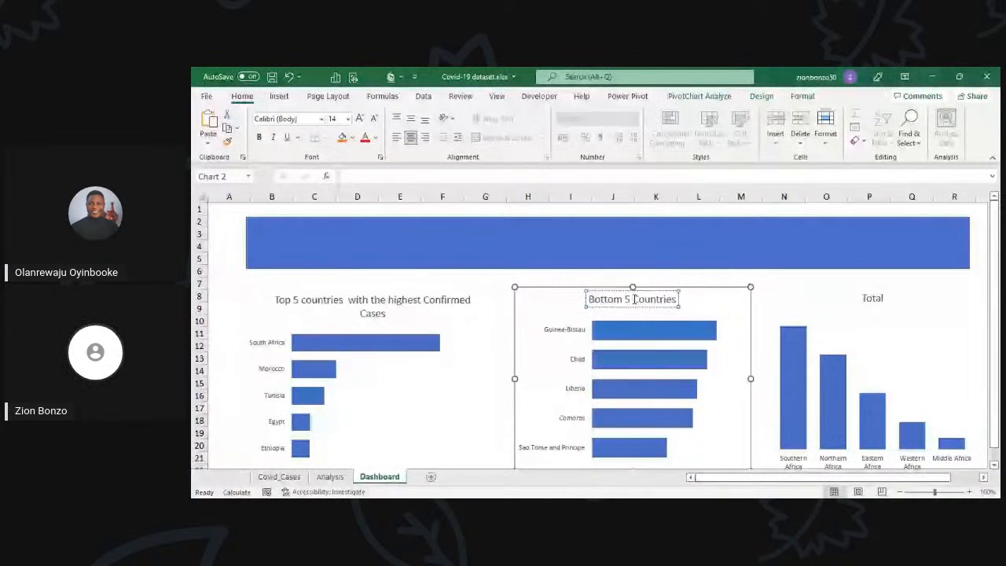
text(with)
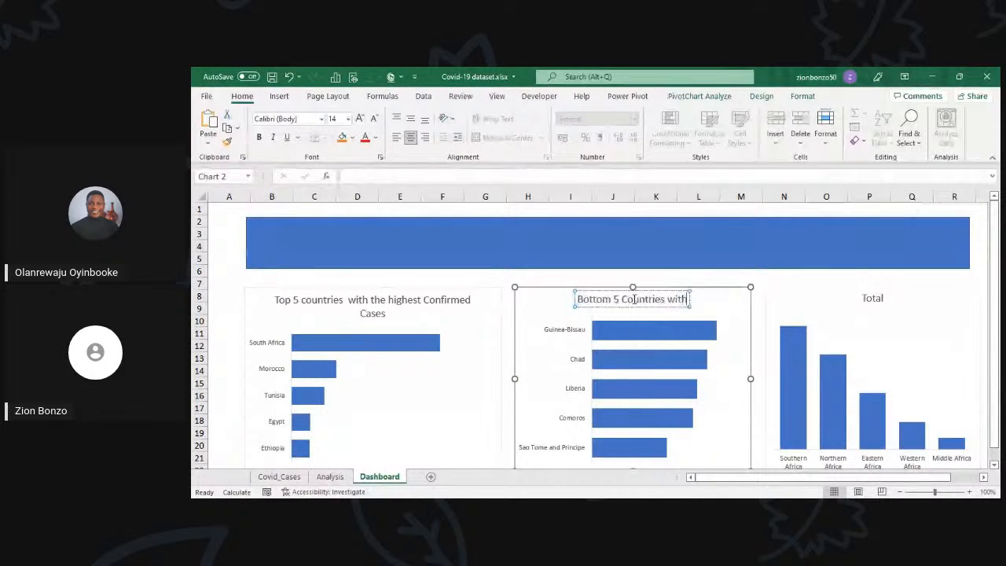
key(BackSpace)
key(BackSpace)
key(BackSpace)
key(BackSpace)
text(of Confirmed)
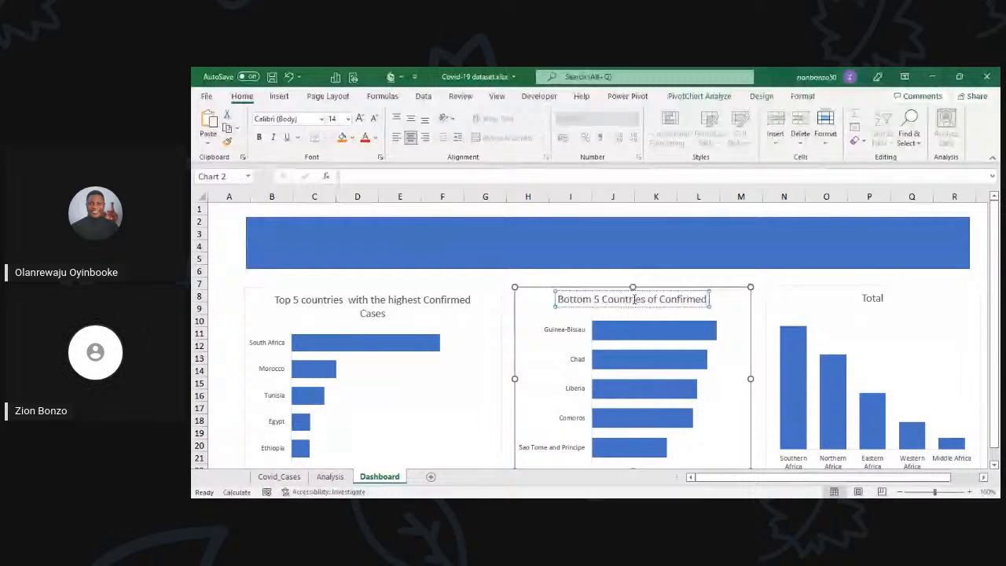
text(Cases)
click(571, 280)
Step: Replace the "Total" title of the subregion column chart with "Confirmed Cases by Subregion"
click(871, 299)
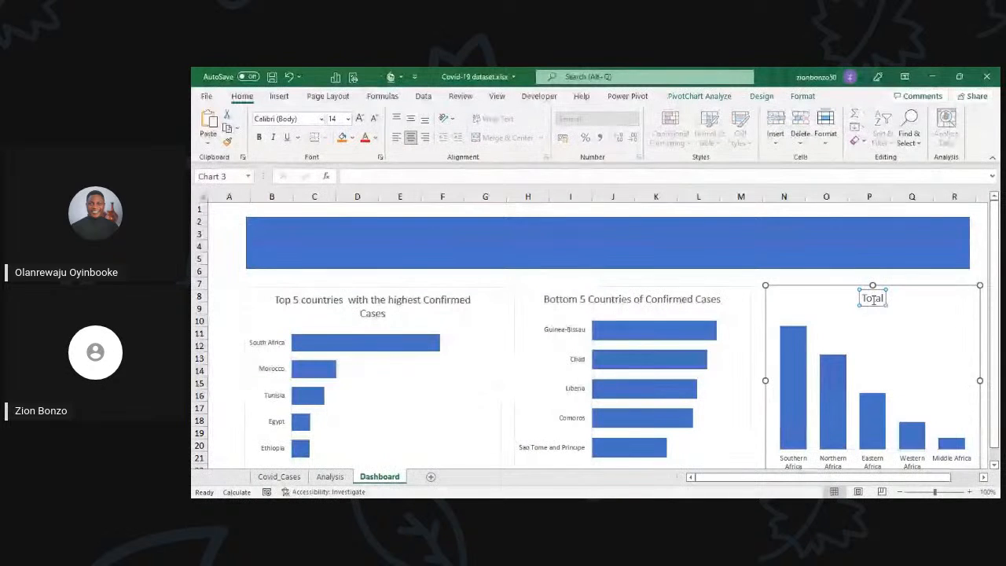
text(=)
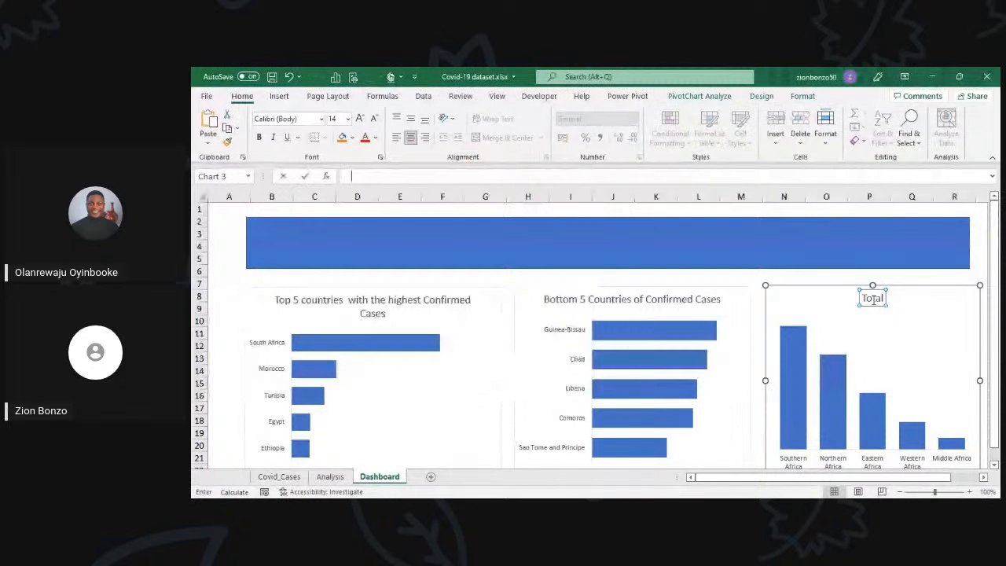
text(Confirmed)
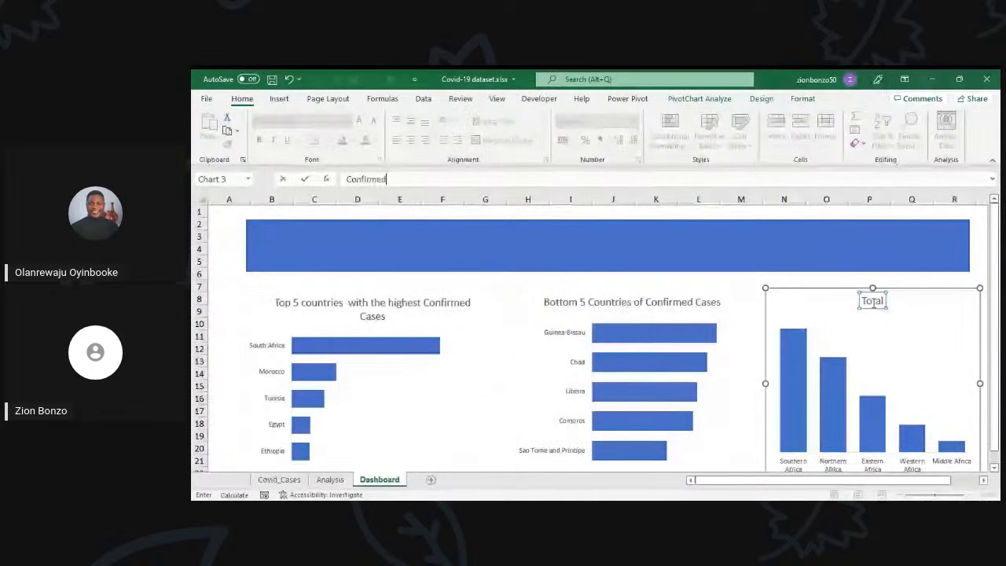
key(Return)
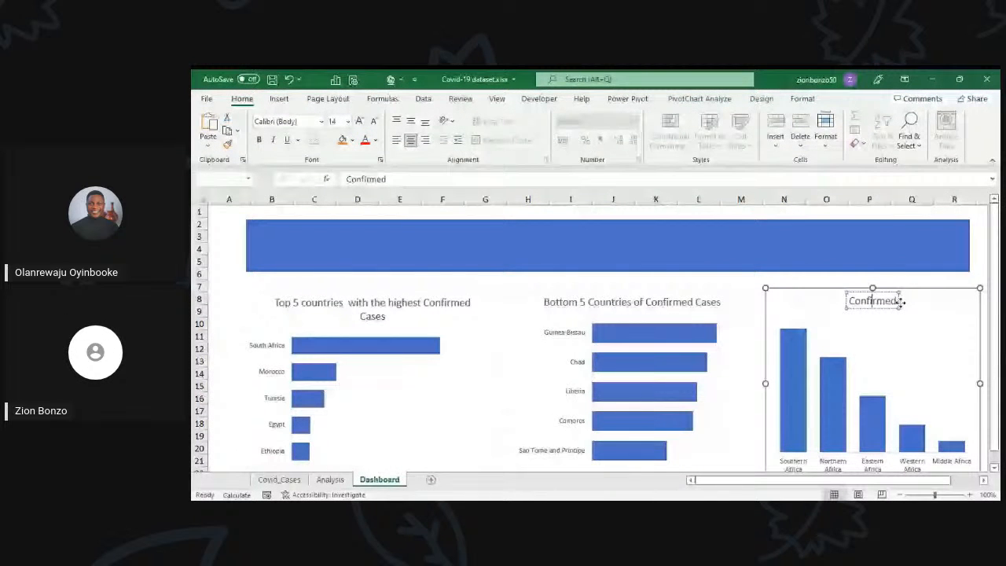
text(Cases by)
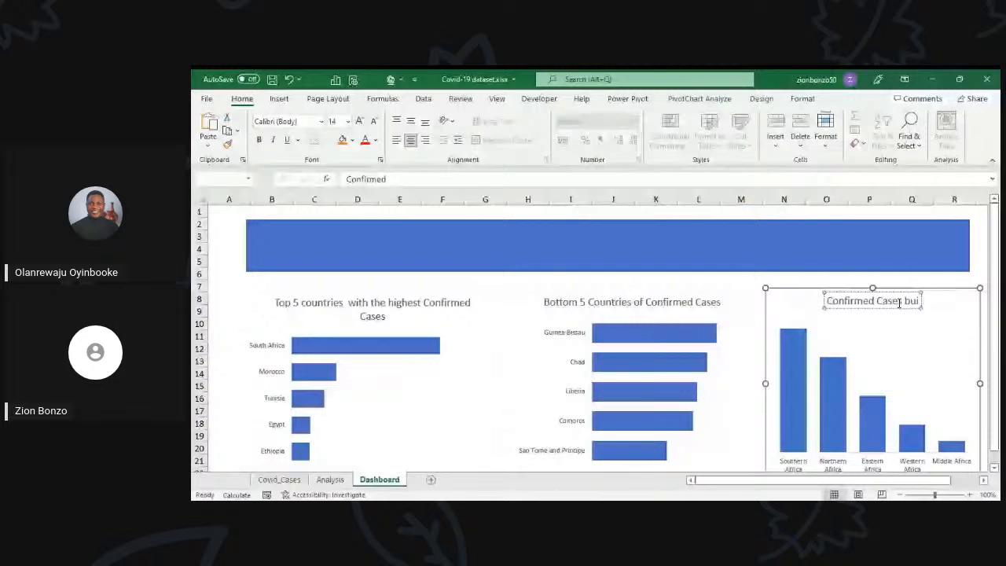
text( S)
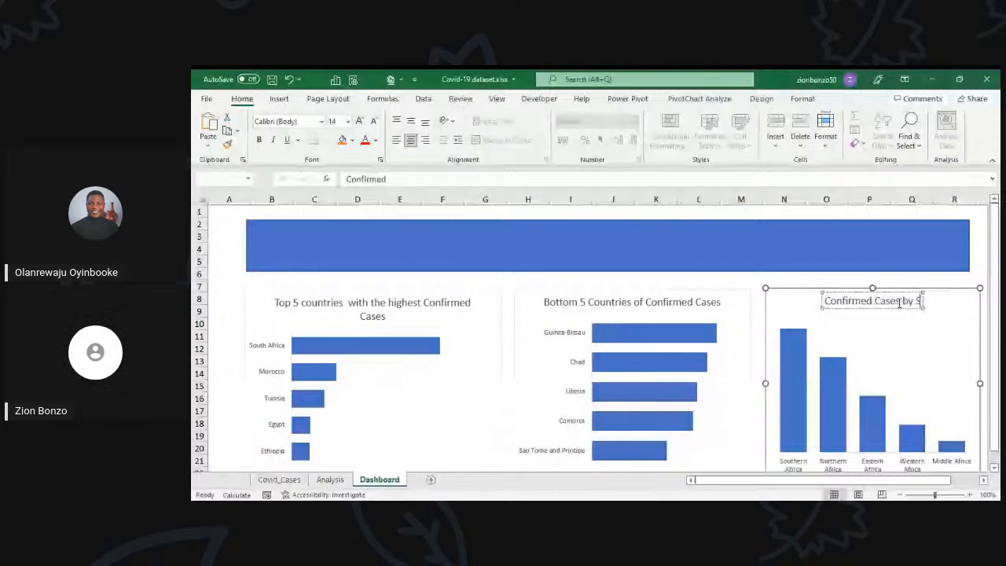
text(ubregion)
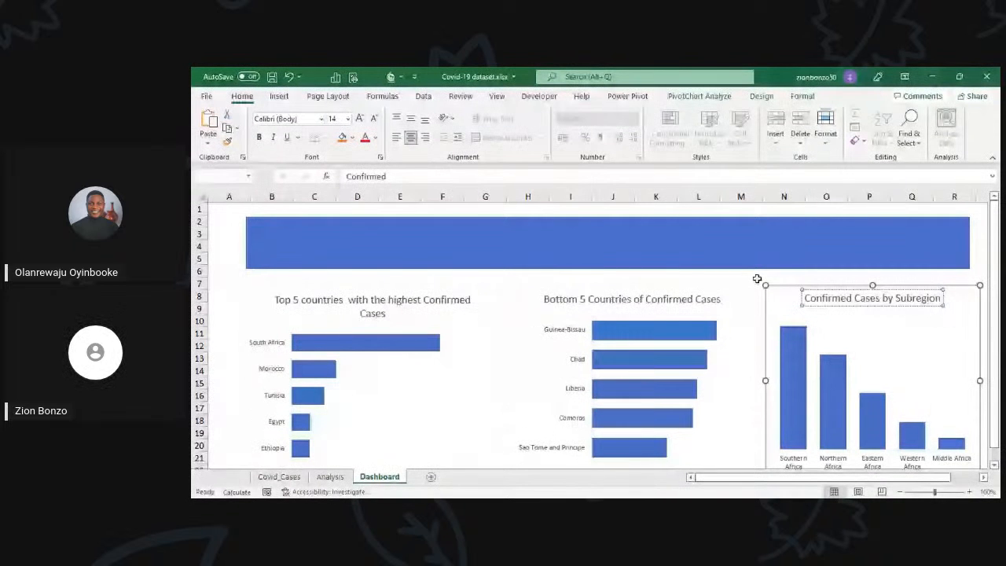
click(757, 279)
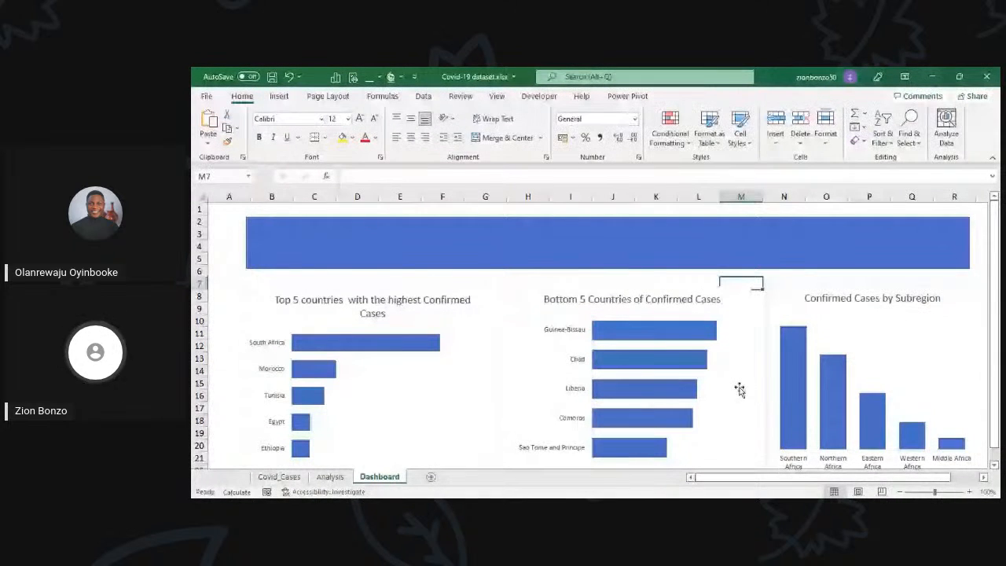
scroll(739, 388, down, 1)
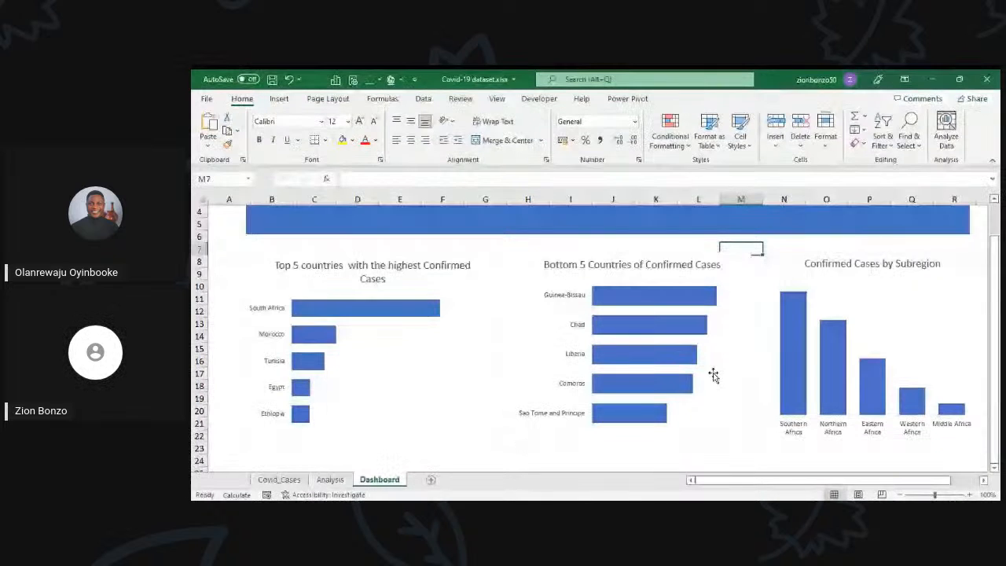
scroll(713, 375, down, 2)
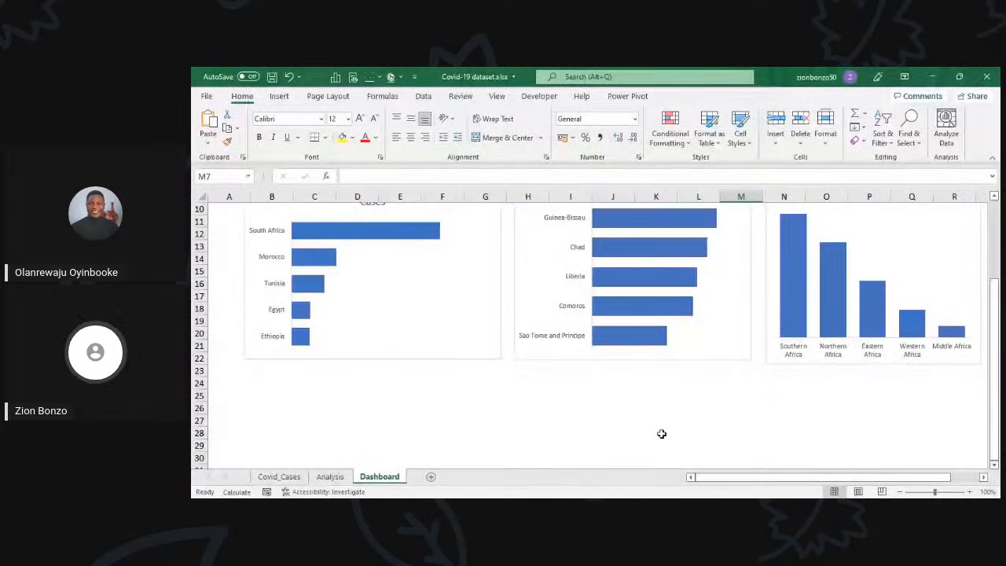
scroll(925, 320, up, 3)
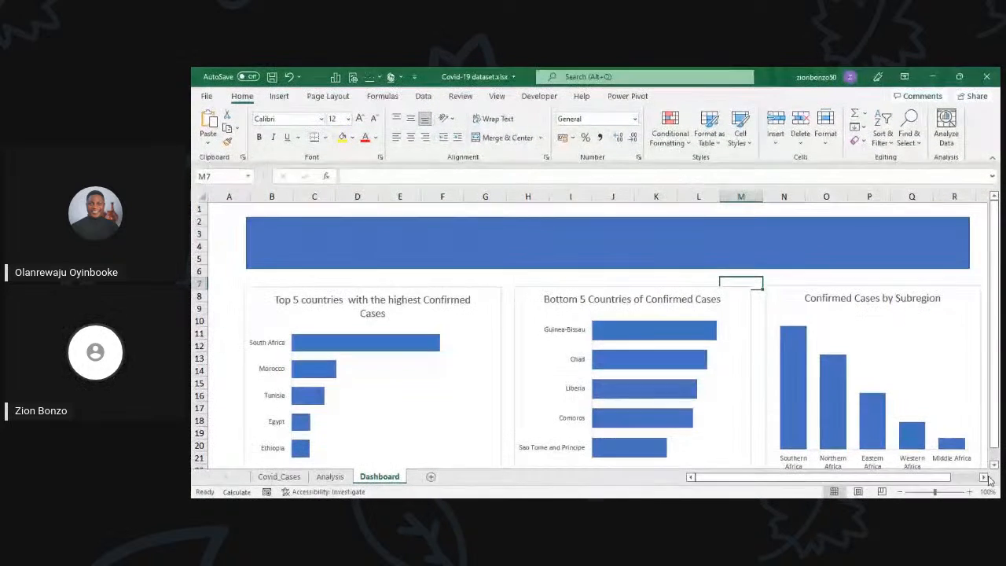
click(984, 478)
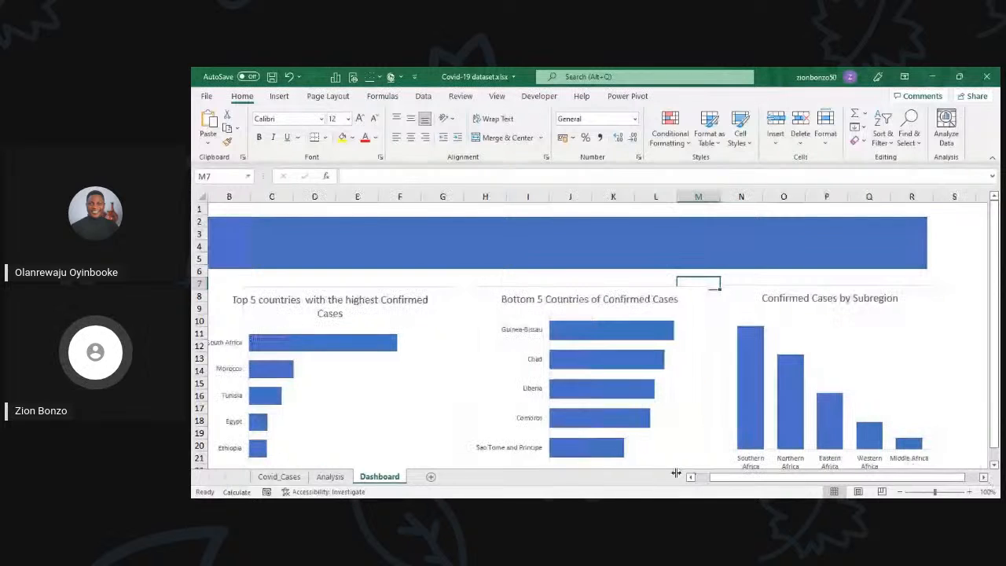
click(690, 477)
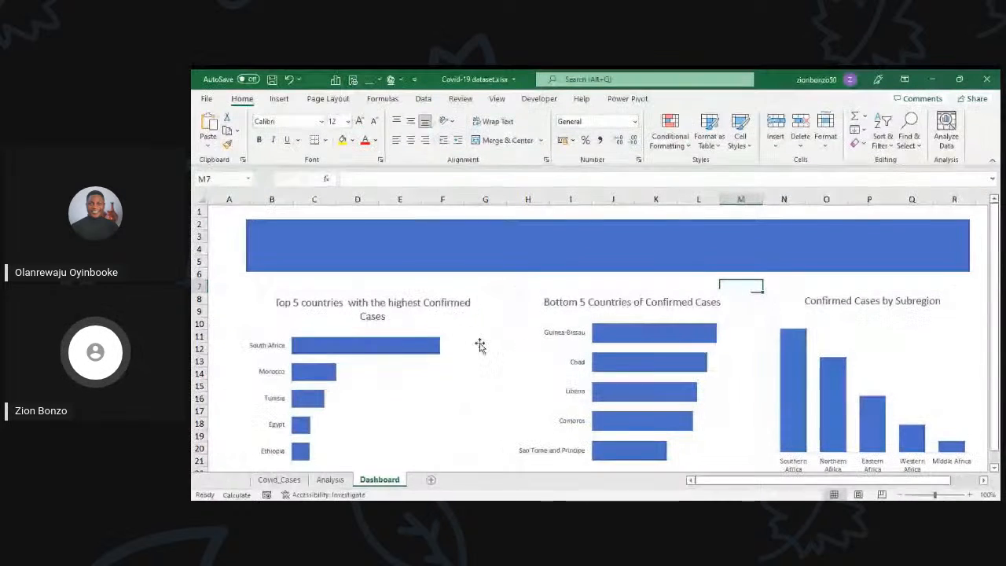
Step: Try to label the banner rectangle on the Dashboard sheet with the text "Covid Cases"
click(432, 257)
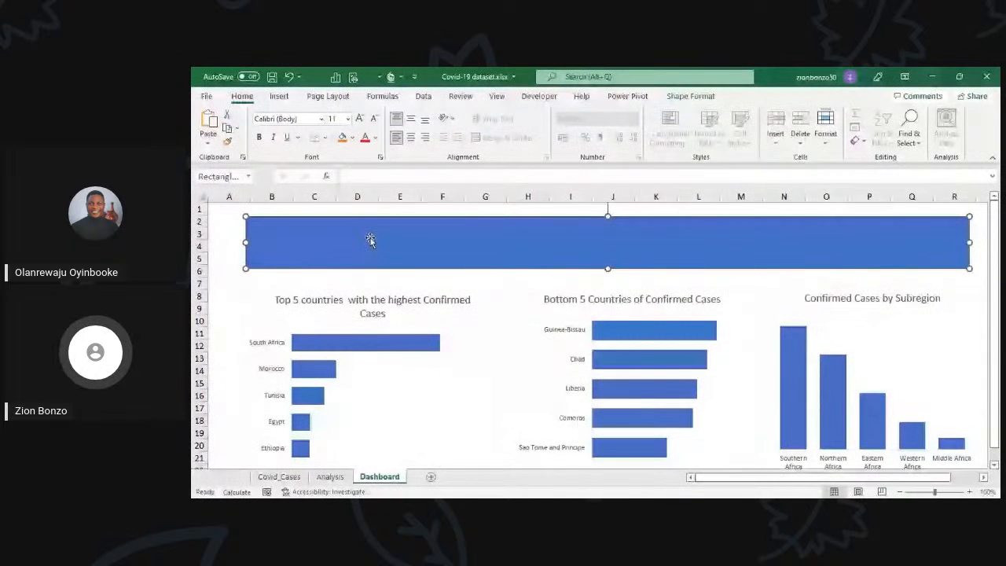
click(392, 177)
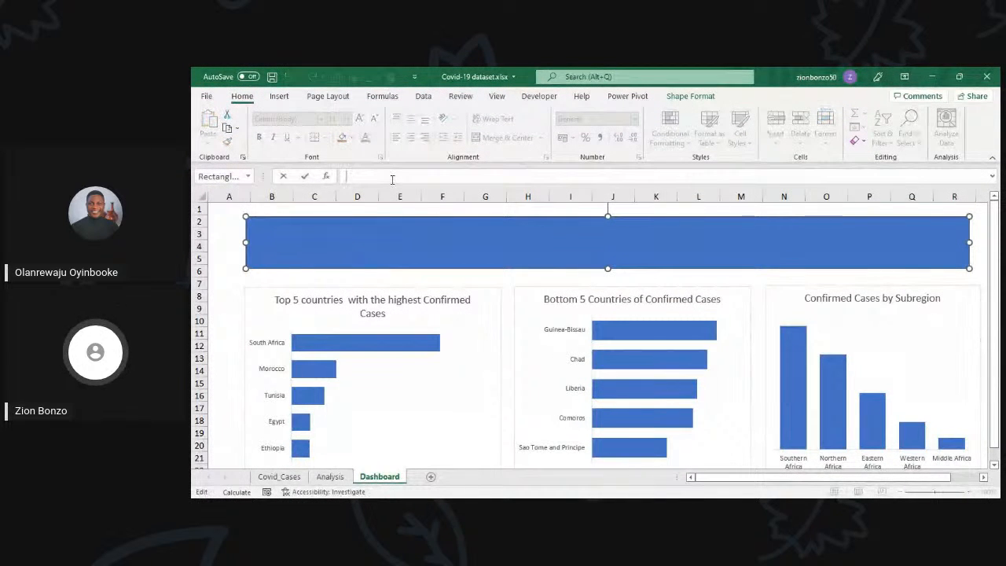
text(C)
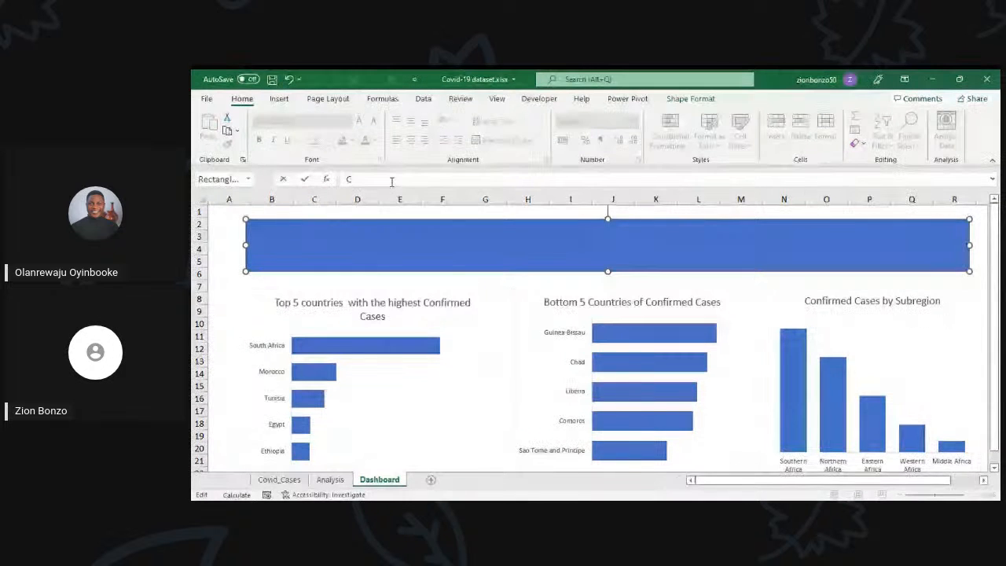
text(o)
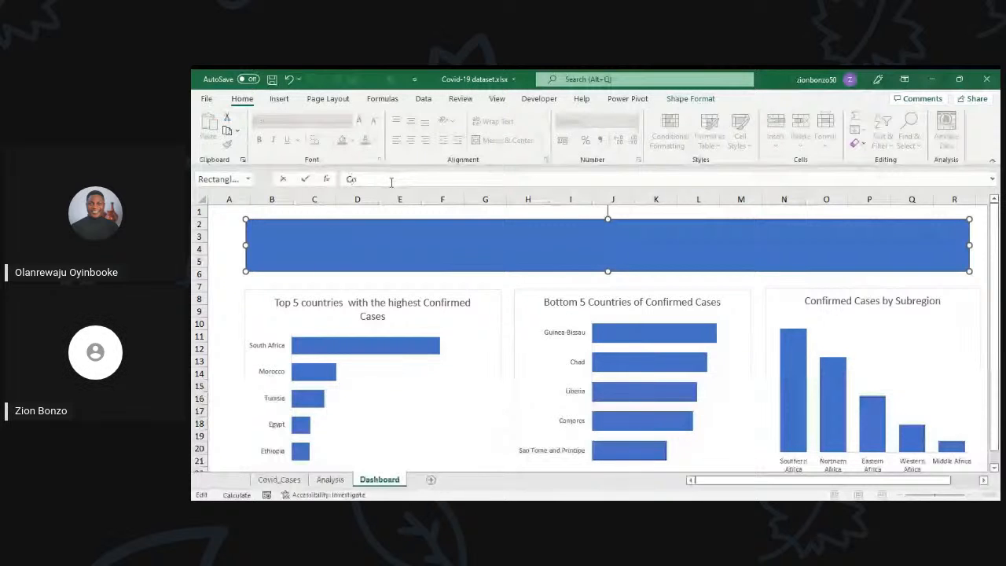
text(vid Case)
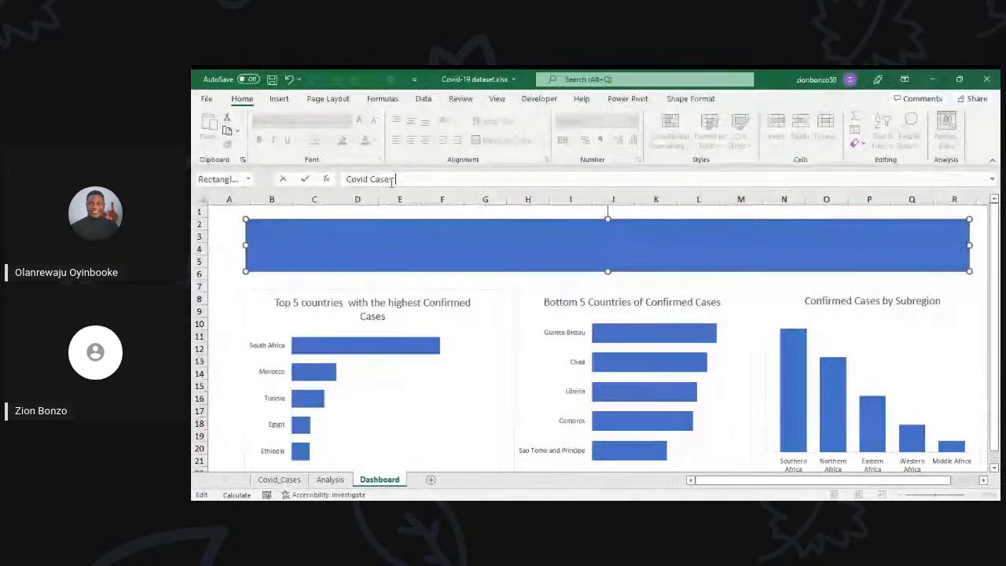
text(s)
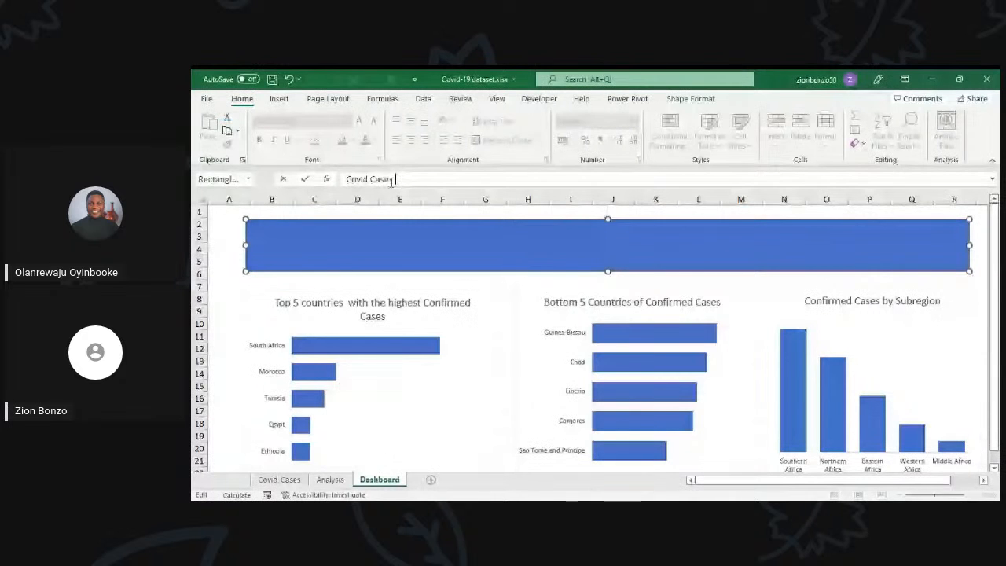
key(Return)
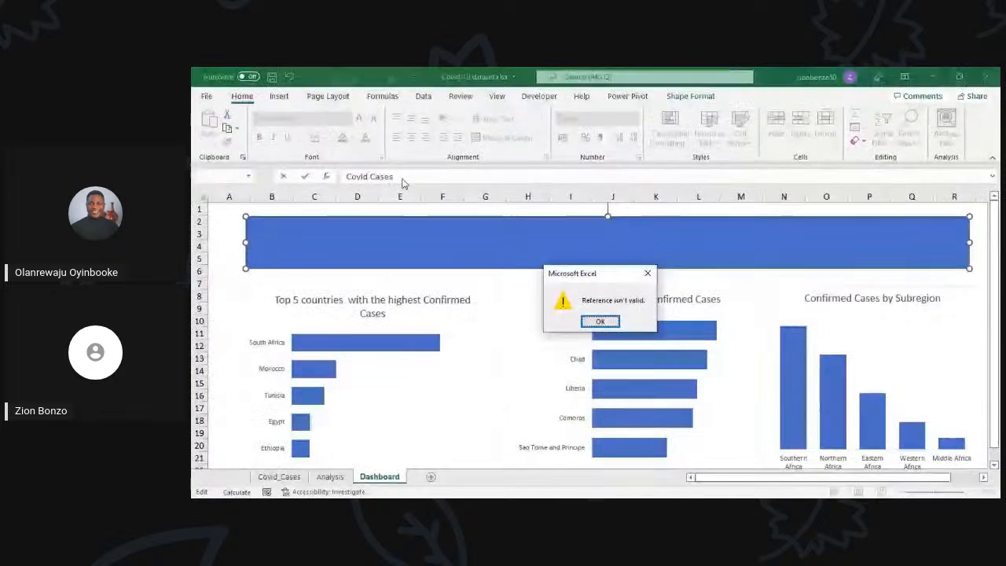
click(645, 278)
Step: Try to enter "=Covid Cases" as the banner rectangle's formula, and discard the entry
text(=)
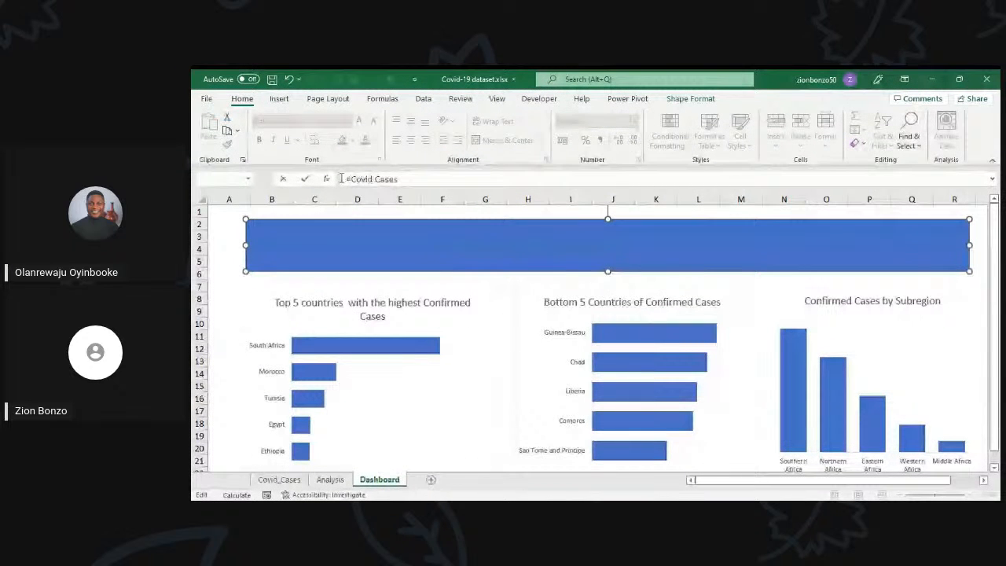
key(Return)
click(616, 317)
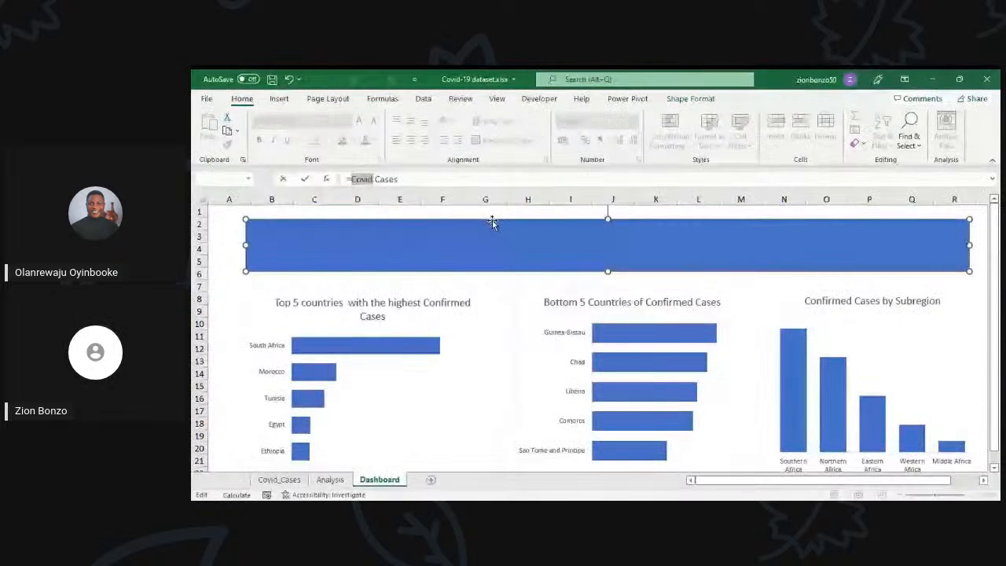
drag(407, 180, 304, 184)
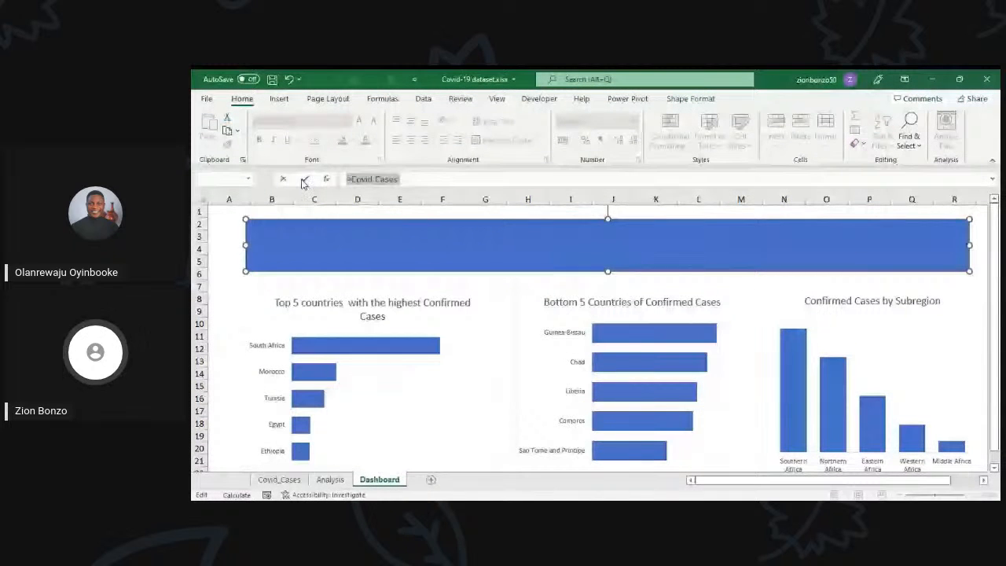
key(Escape)
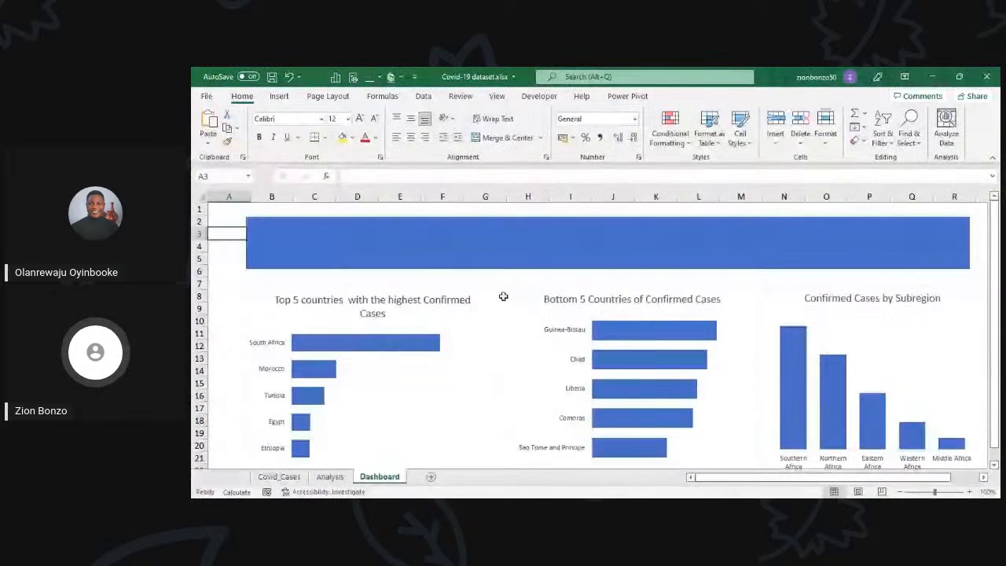
scroll(503, 294, down, 3)
scroll(456, 275, up, 3)
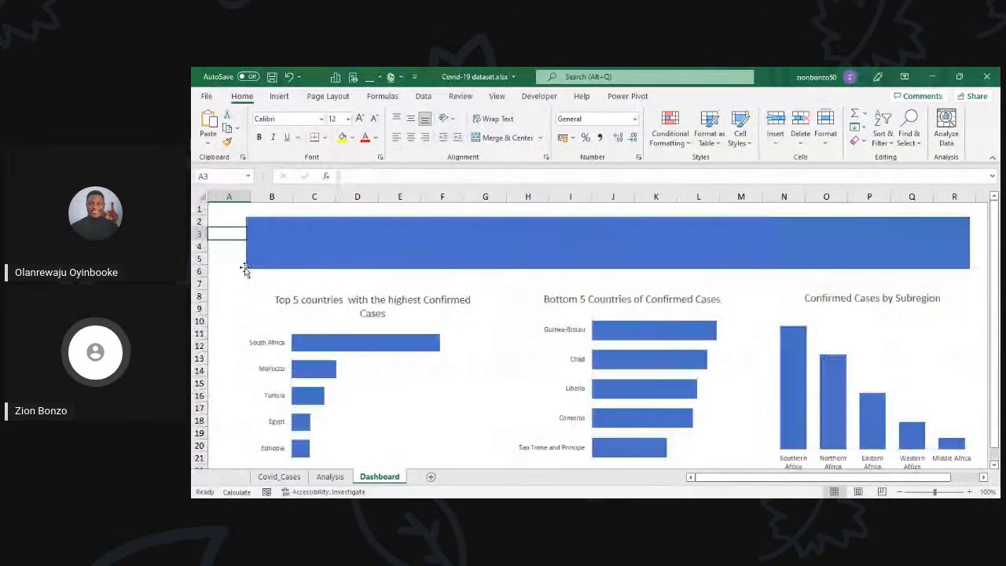
click(241, 261)
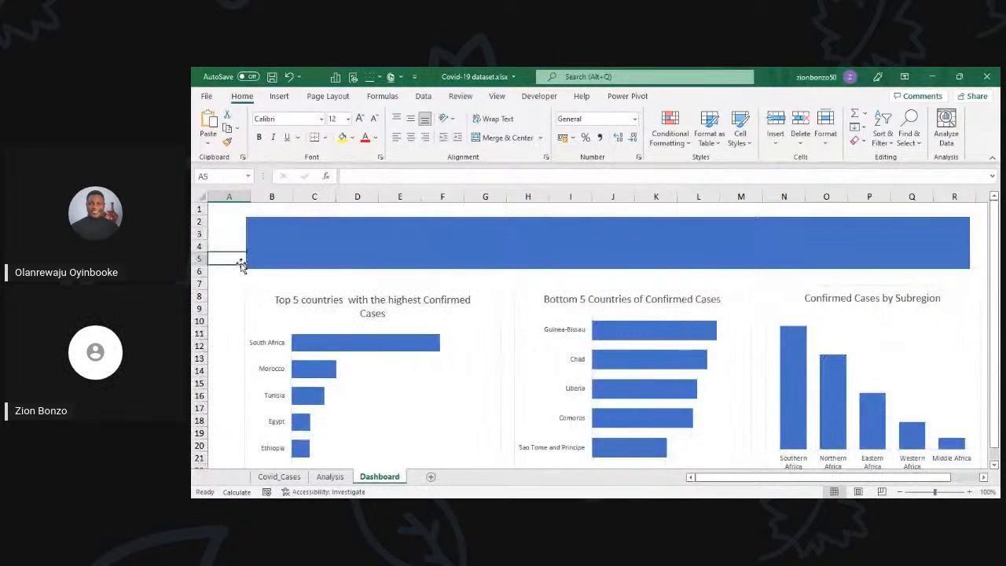
Step: Insert a text box about 26.3 cm wide and 1.7 cm high inside the banner, starting near its left edge
click(329, 232)
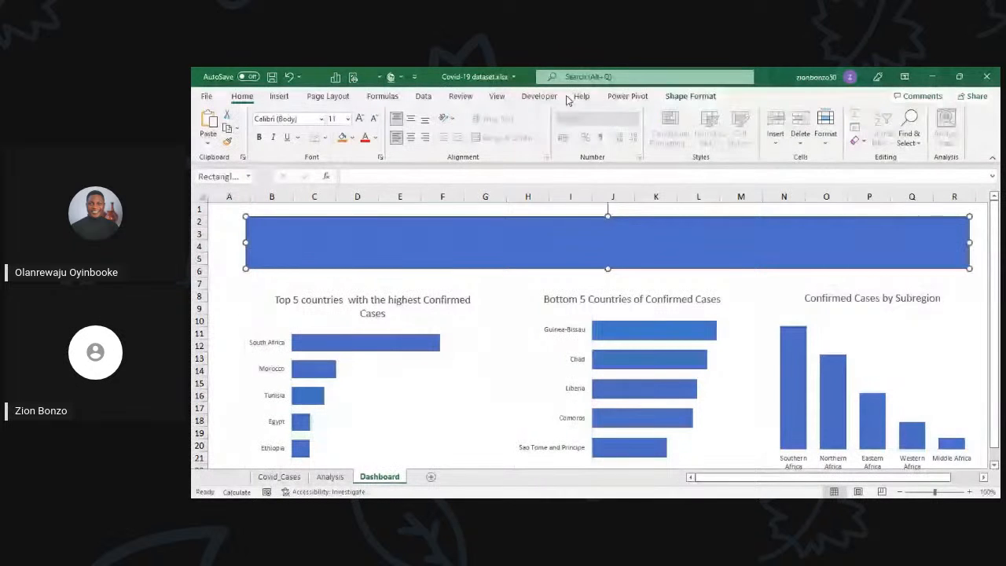
click(279, 96)
click(909, 124)
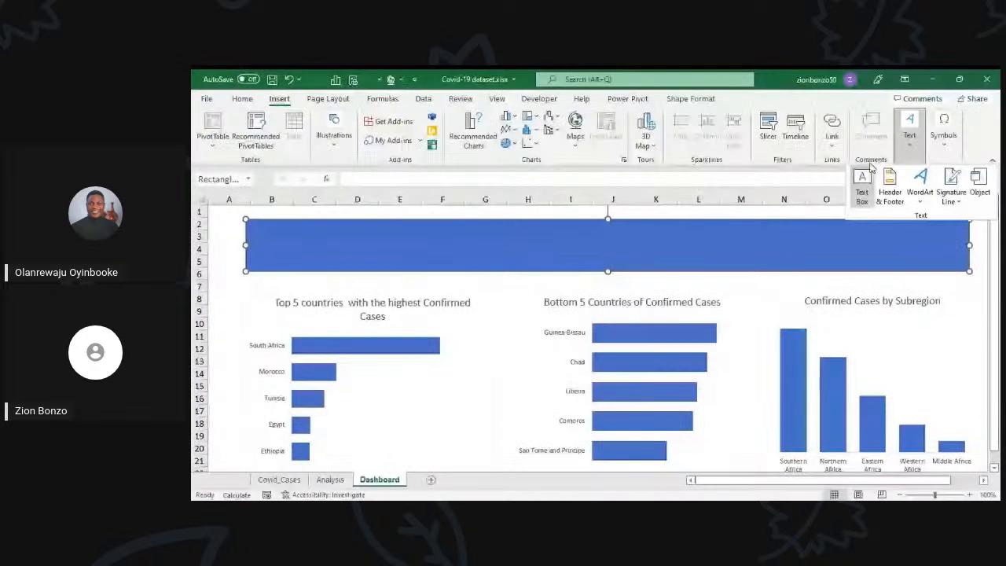
click(862, 193)
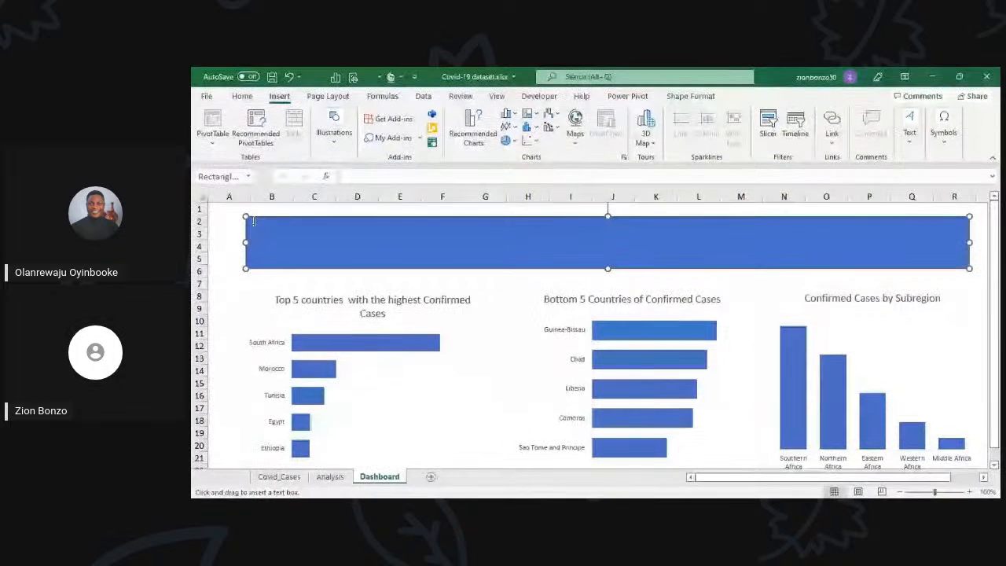
drag(253, 228, 841, 263)
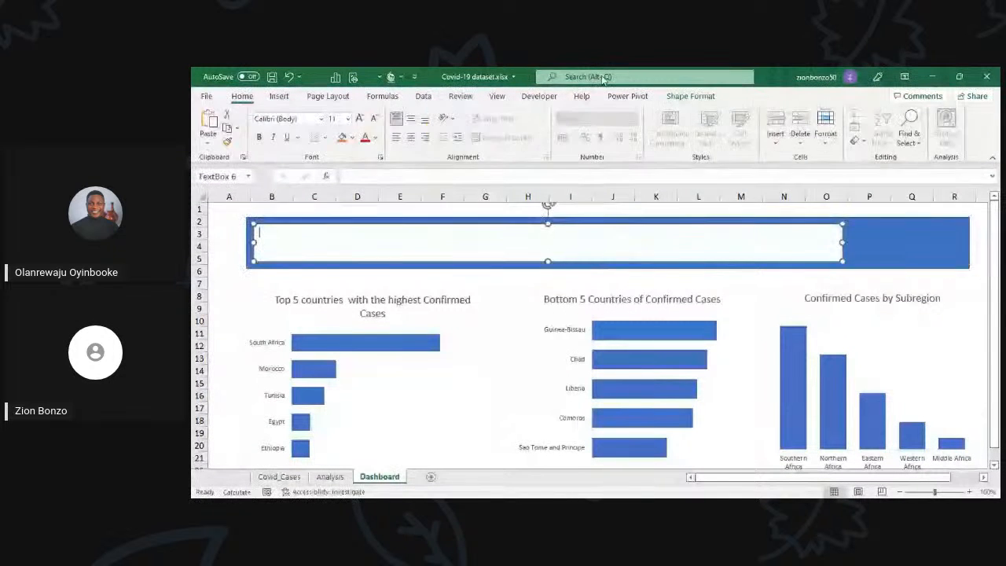
Step: Remove both the fill and the outline of the text box on the banner
click(695, 97)
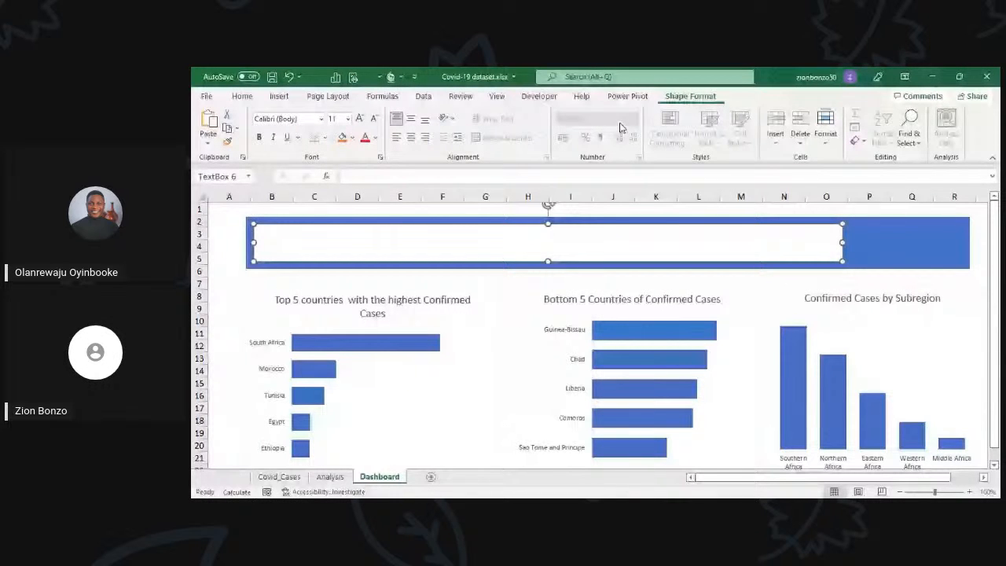
click(488, 114)
click(495, 133)
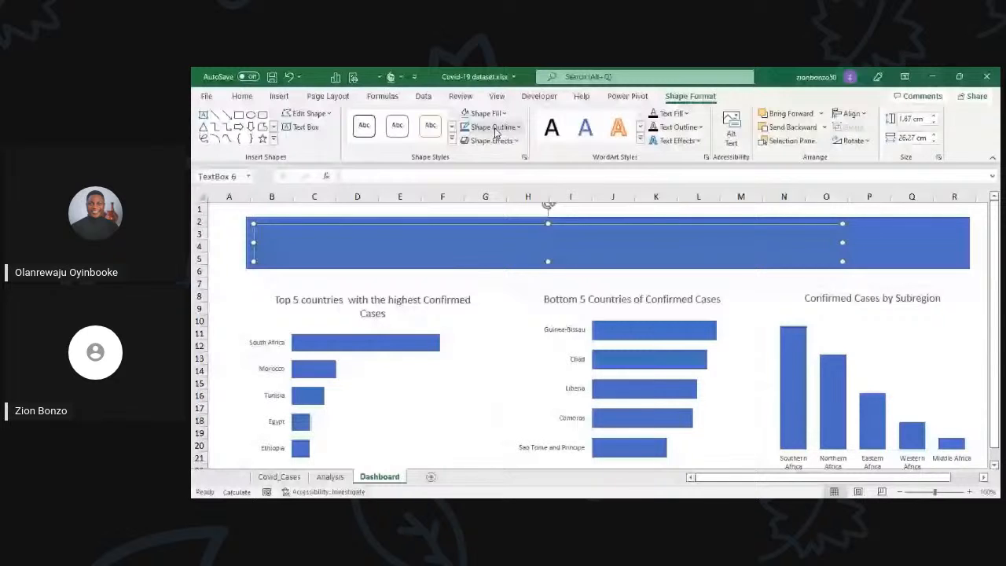
click(494, 128)
click(492, 239)
text(Co)
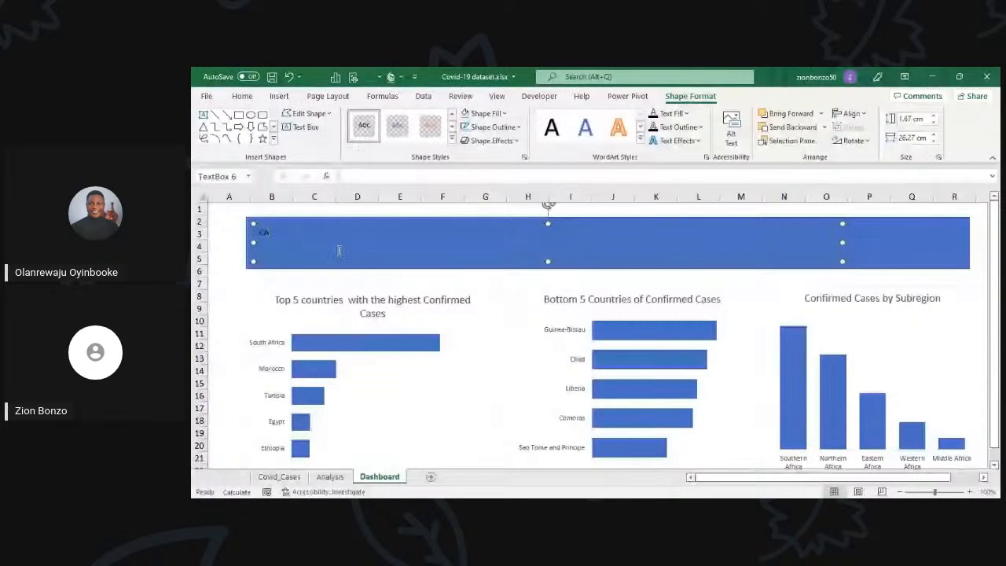
text(vid)
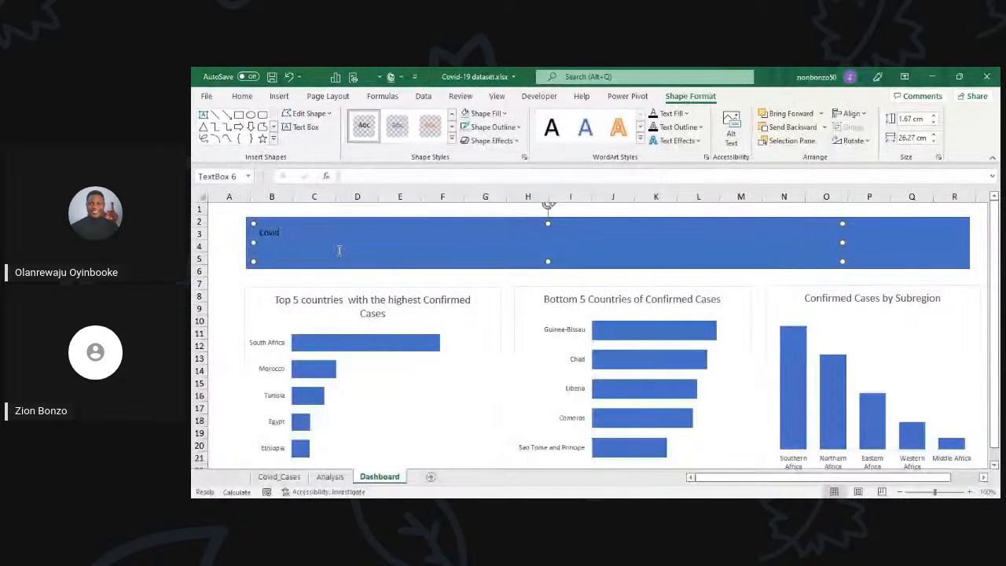
key(BackSpace)
key(BackSpace)
key(BackSpace)
key(BackSpace)
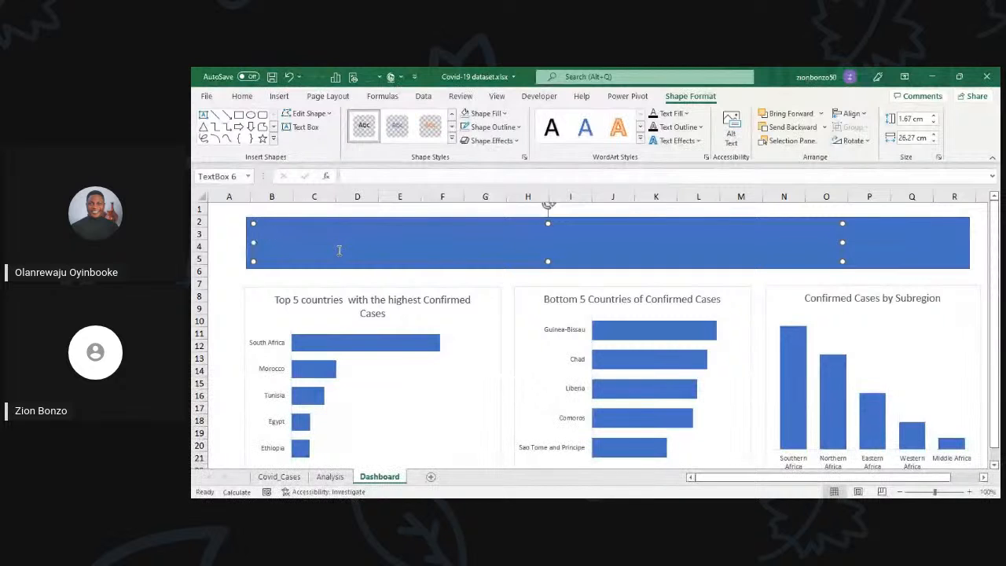
Step: Enter the title "COVID 19 CASES DASHBOARD - AFRICA" in the text box on the banner
text(OVID 19)
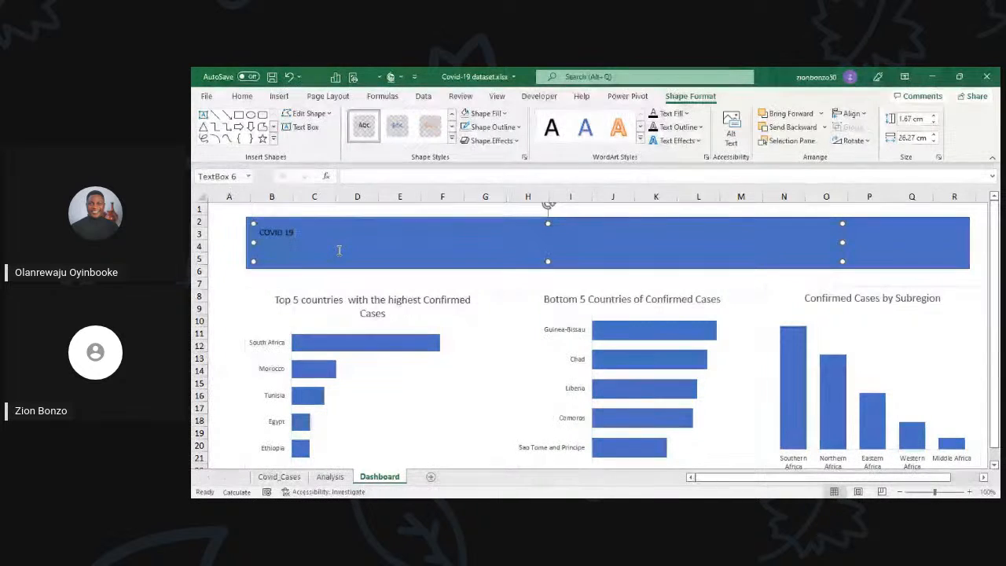
text( CASES)
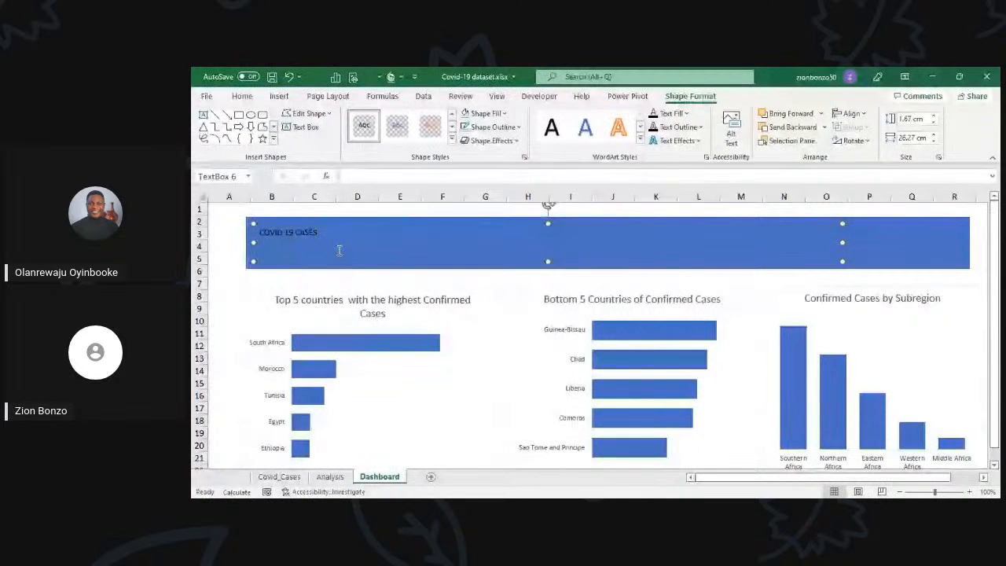
text( IN A)
text(HBO)
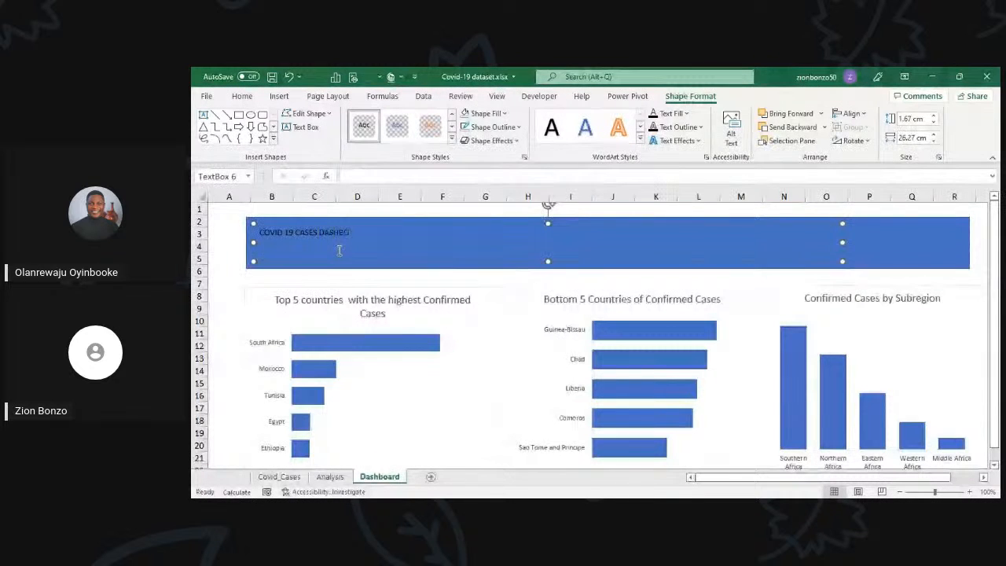
text(ARD -)
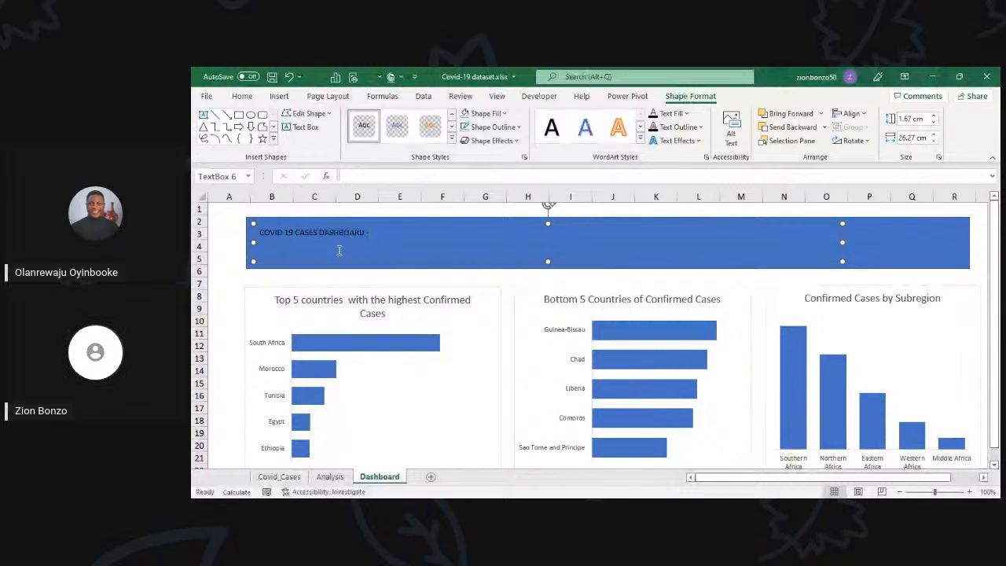
text(AFRICA)
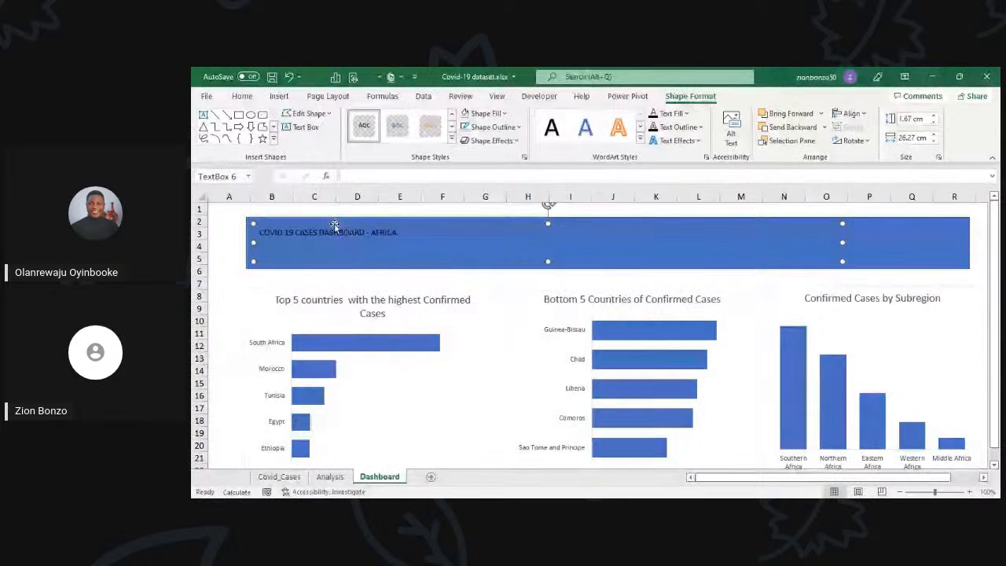
Step: Enlarge the banner title to font size 32 and set its font colour to white
click(242, 95)
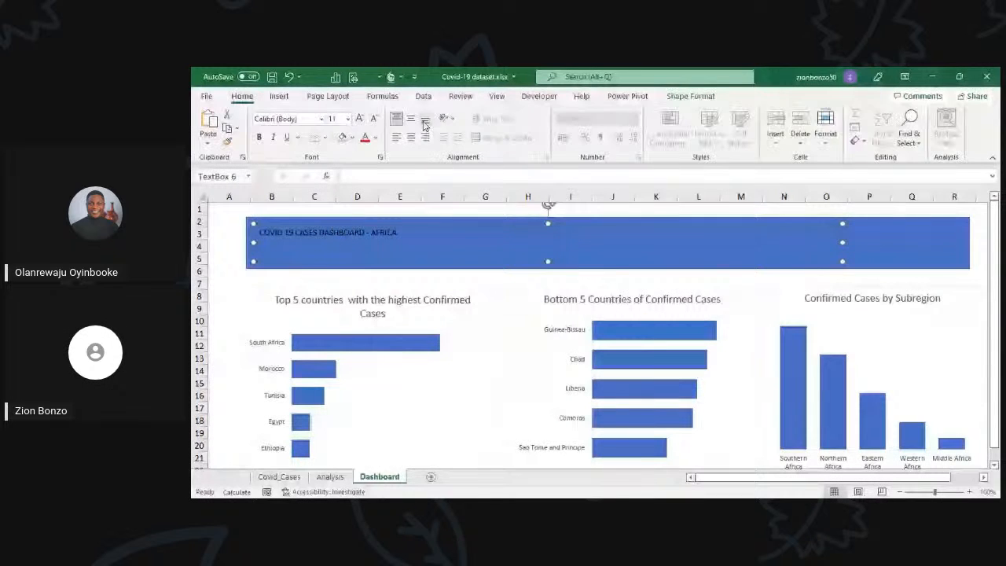
click(359, 121)
click(359, 121)
click(359, 120)
click(359, 120)
click(359, 120)
click(360, 120)
click(360, 120)
click(359, 121)
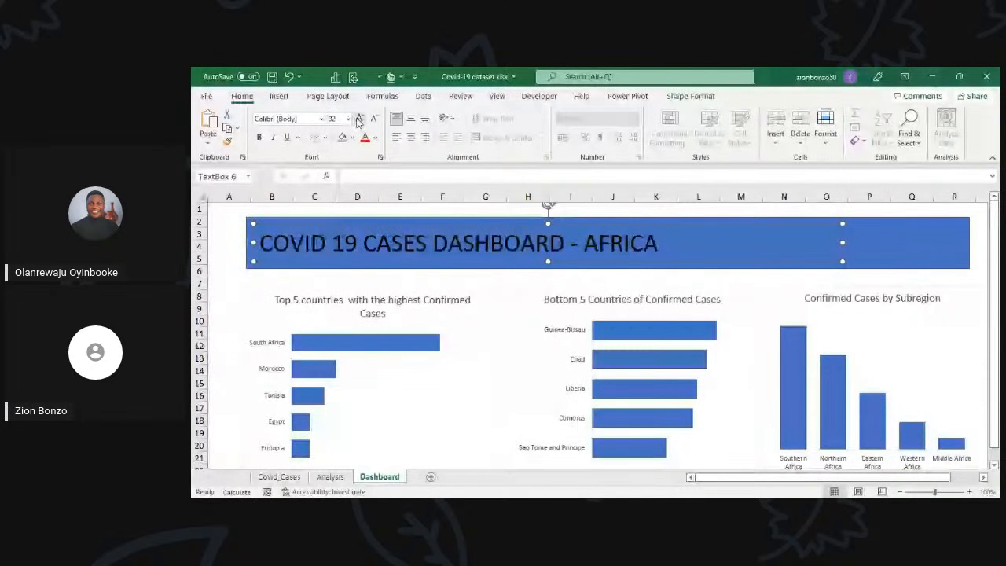
click(375, 138)
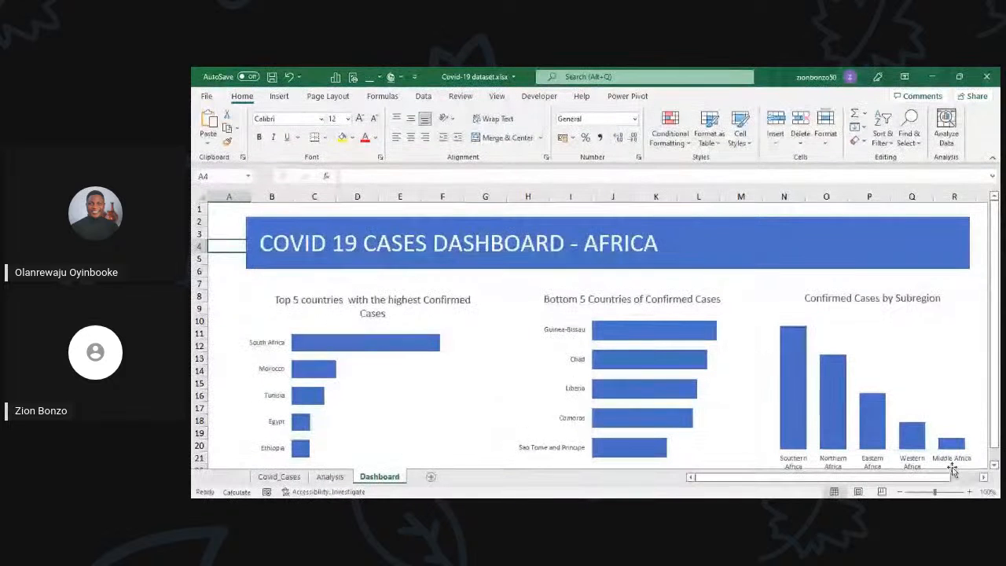
Step: Look over the Dashboard sheet, examining how the titled banner and the three charts beneath it are laid out
click(984, 477)
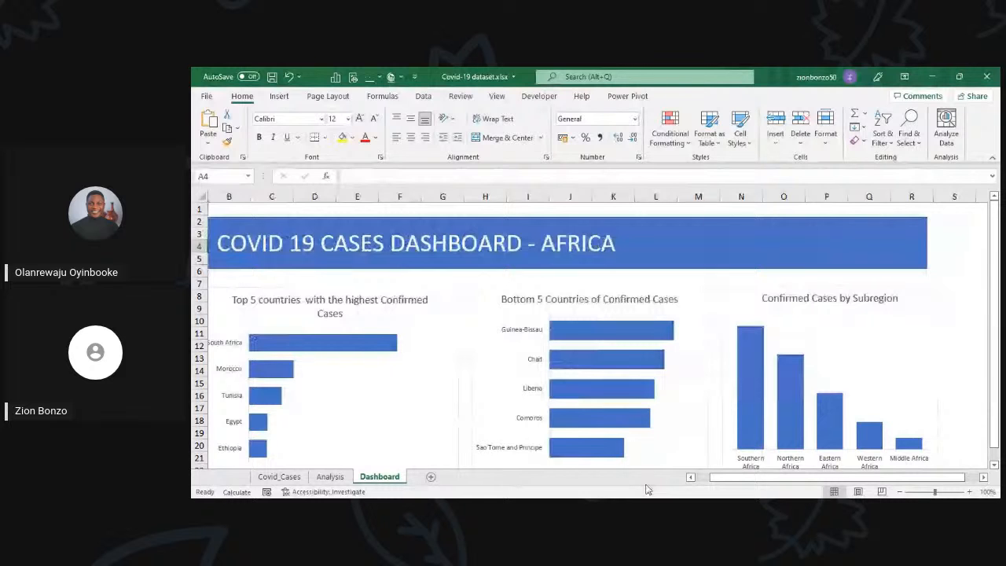
scroll(527, 395, left, 1)
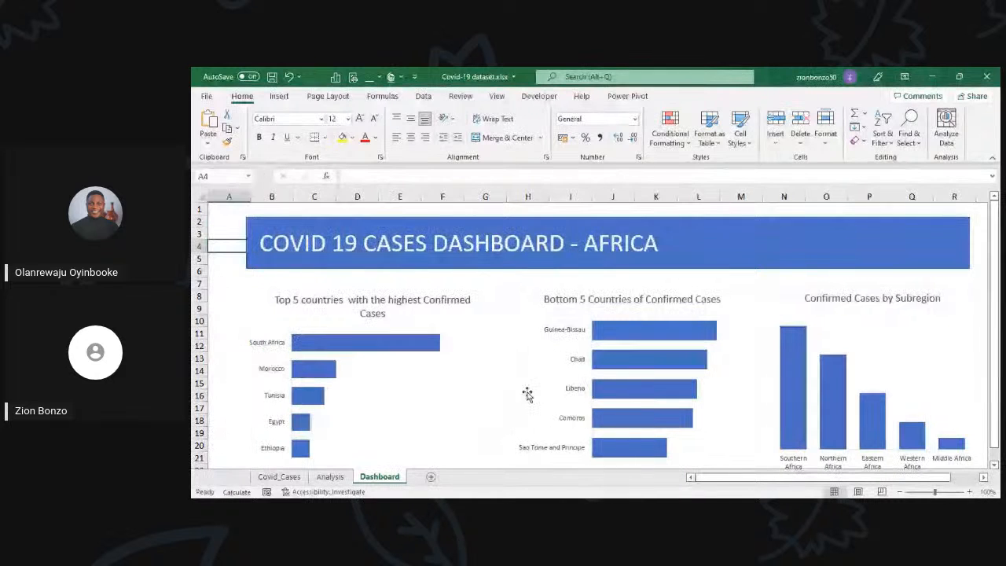
scroll(386, 354, down, 1)
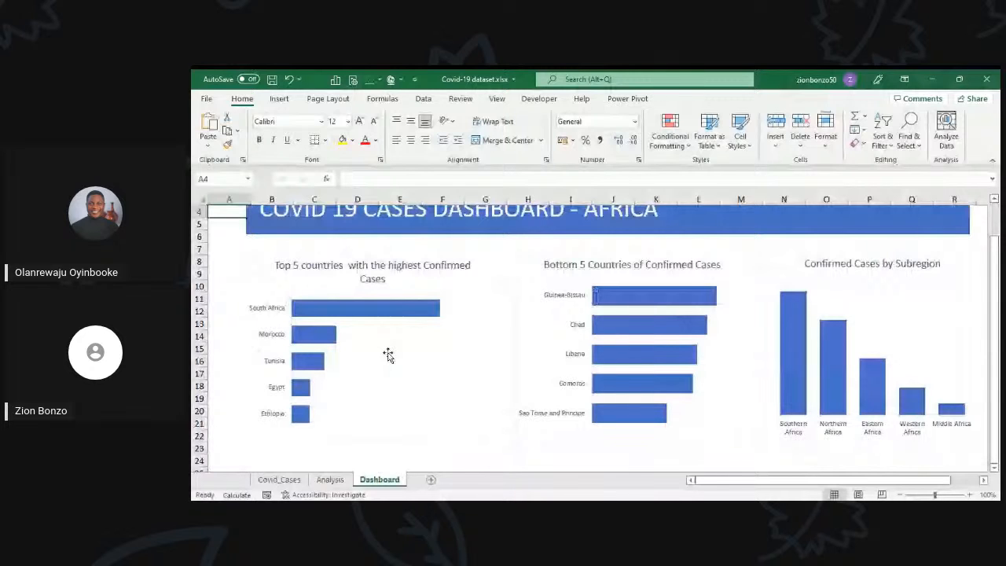
scroll(387, 355, down, 1)
scroll(393, 370, up, 1)
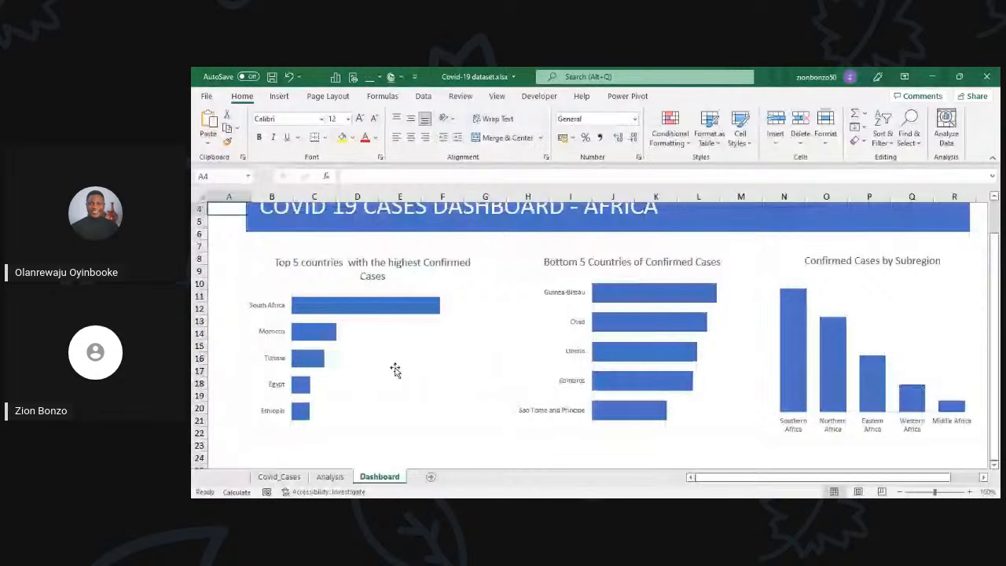
key(Down)
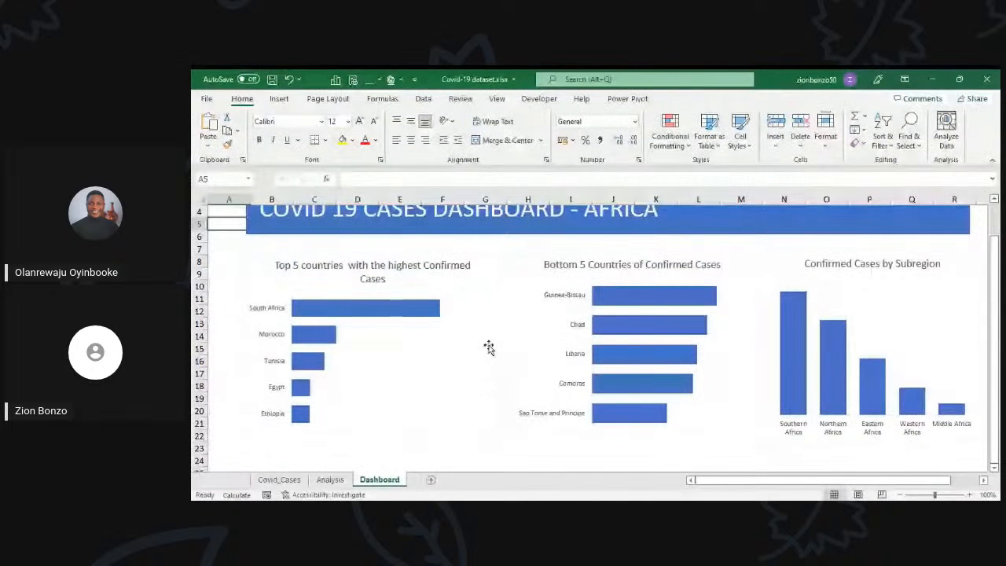
scroll(488, 347, up, 1)
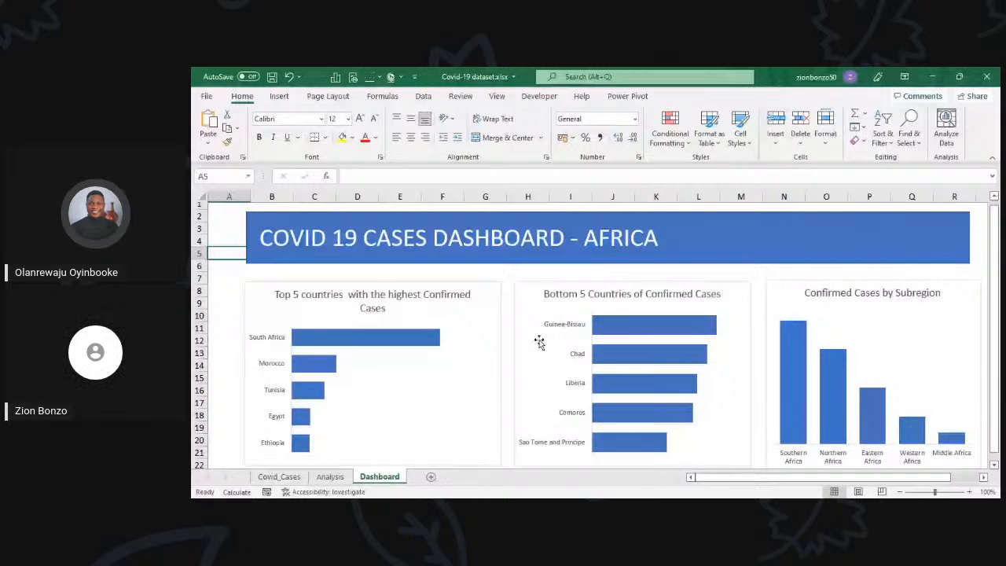
scroll(539, 341, down, 1)
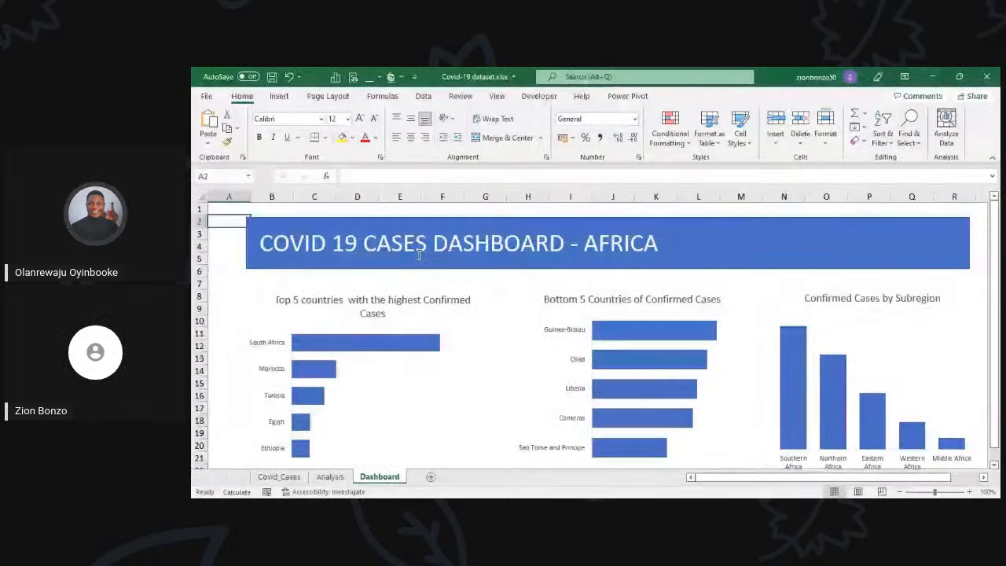